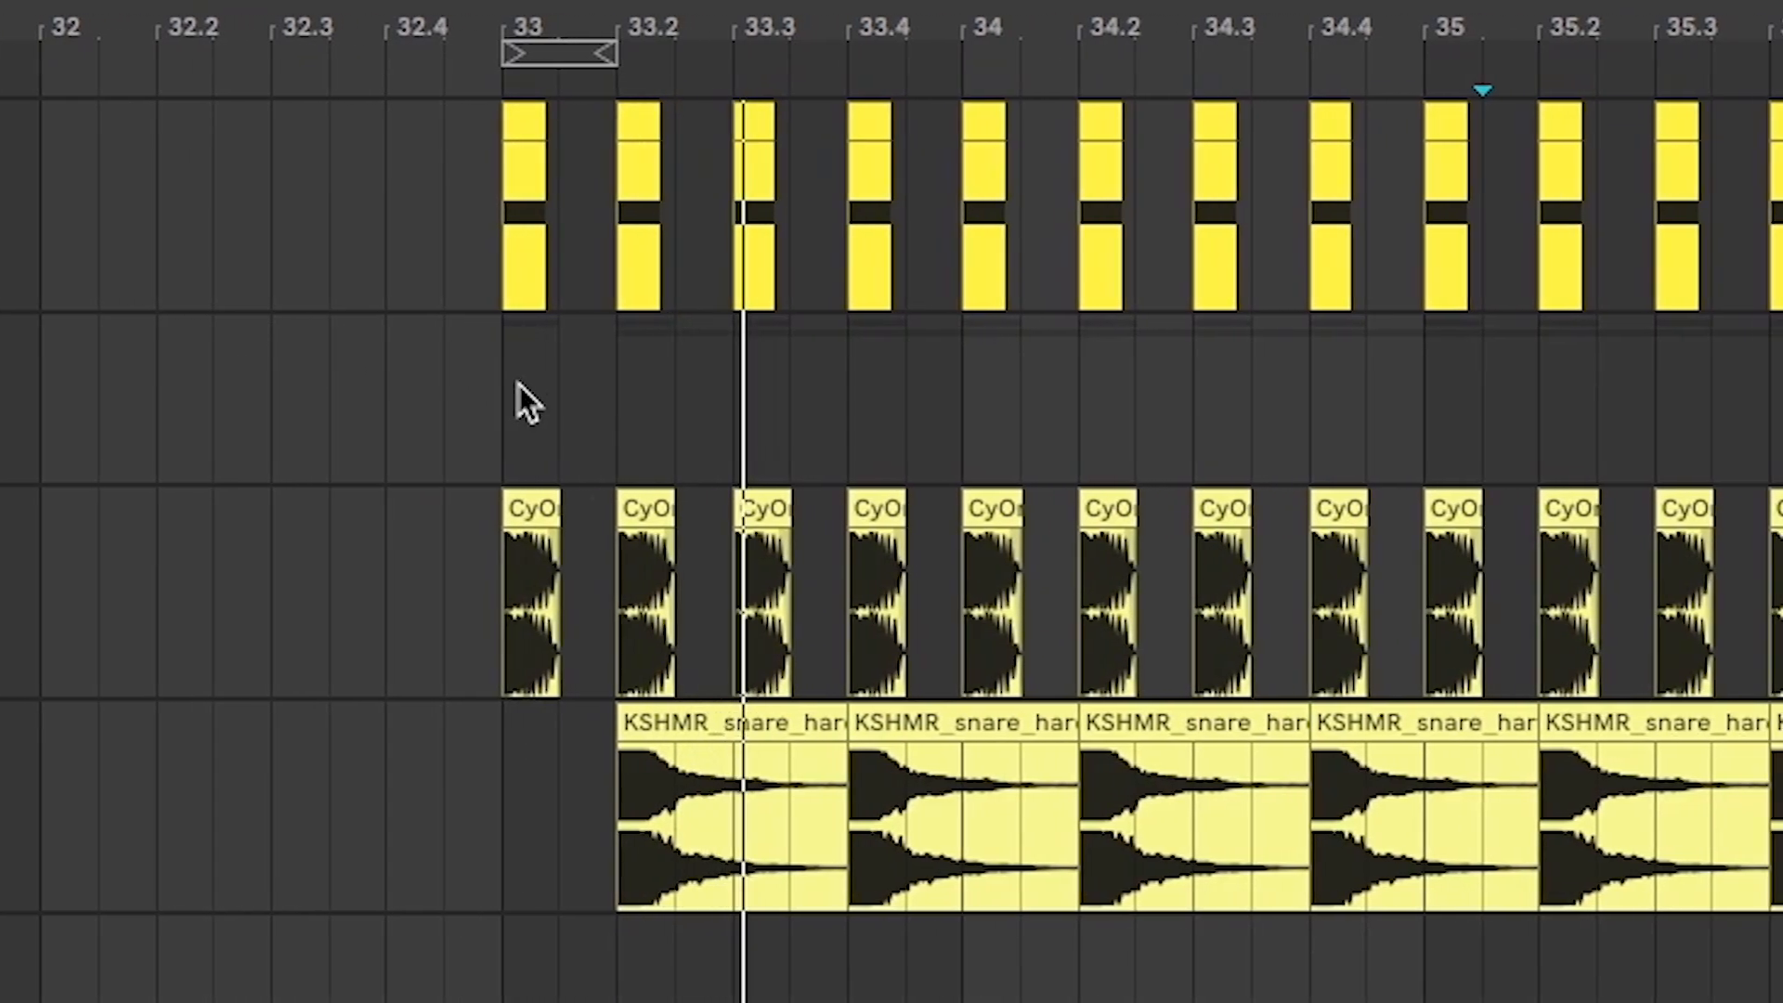
# Delete the kick clip at 33.2 and move the first snare clip to 33.3.
pyautogui.press('space')
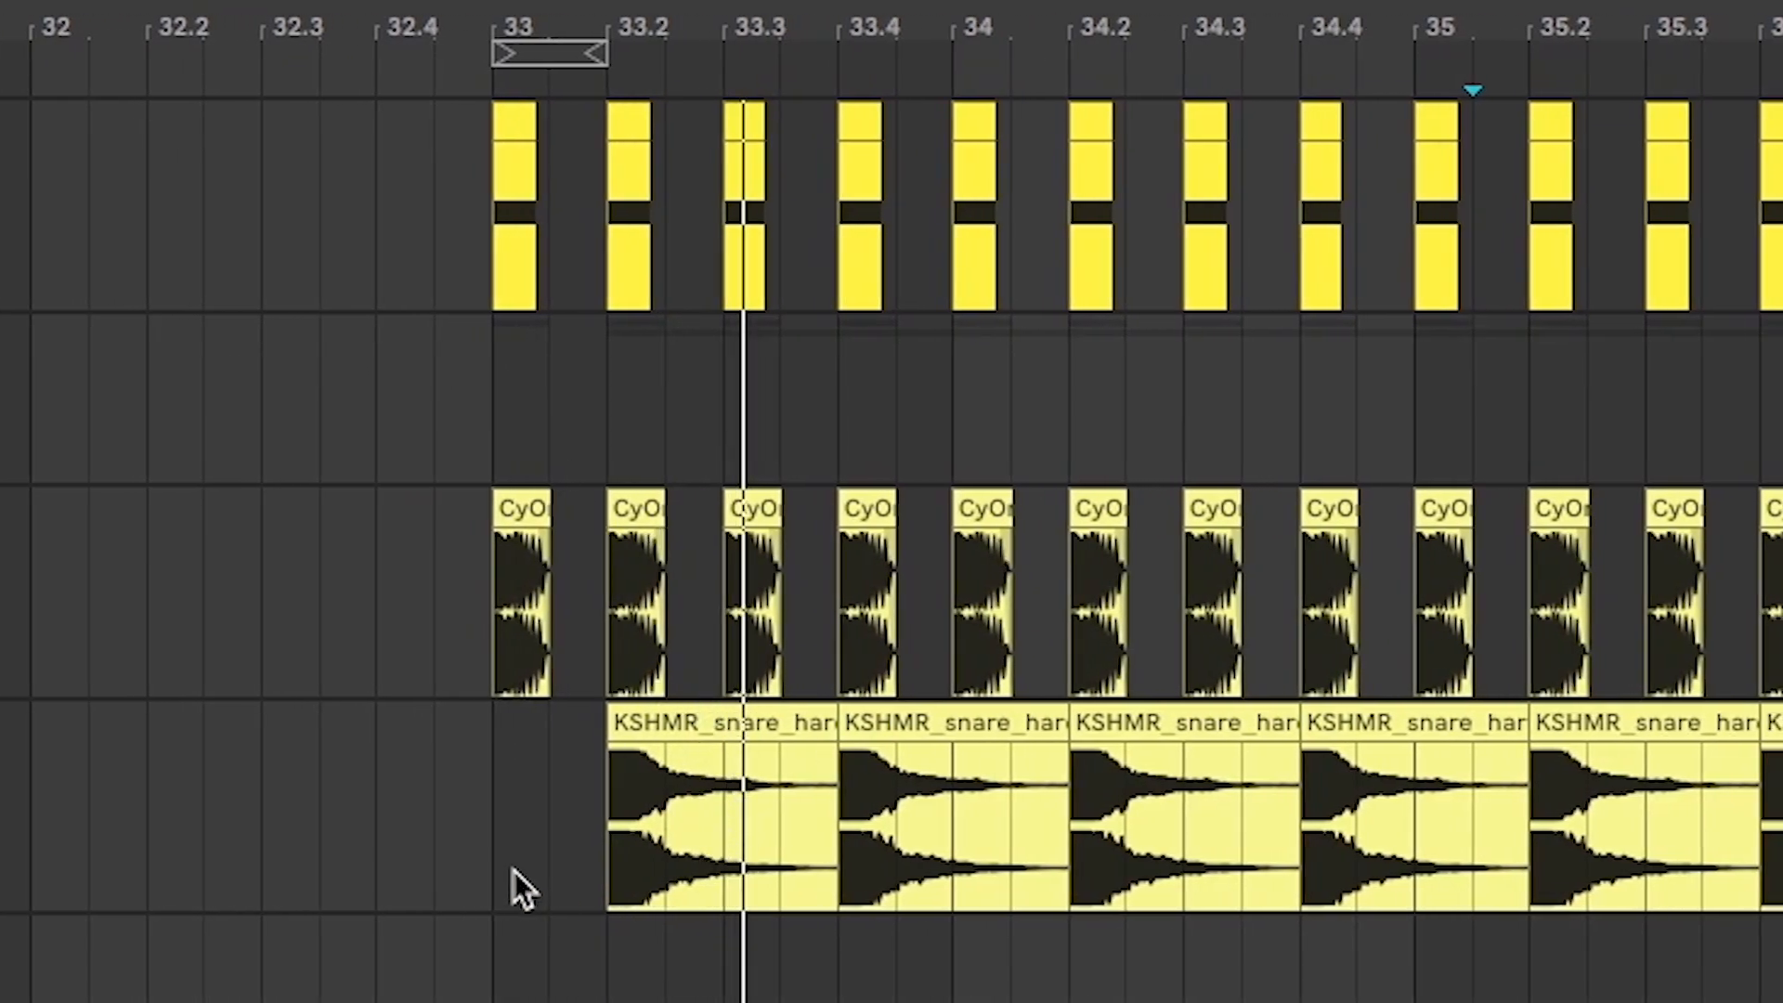
pyautogui.click(515, 865)
pyautogui.click(641, 508)
pyautogui.press('Delete')
pyautogui.moveTo(725, 257); pyautogui.dragTo(779, 257)
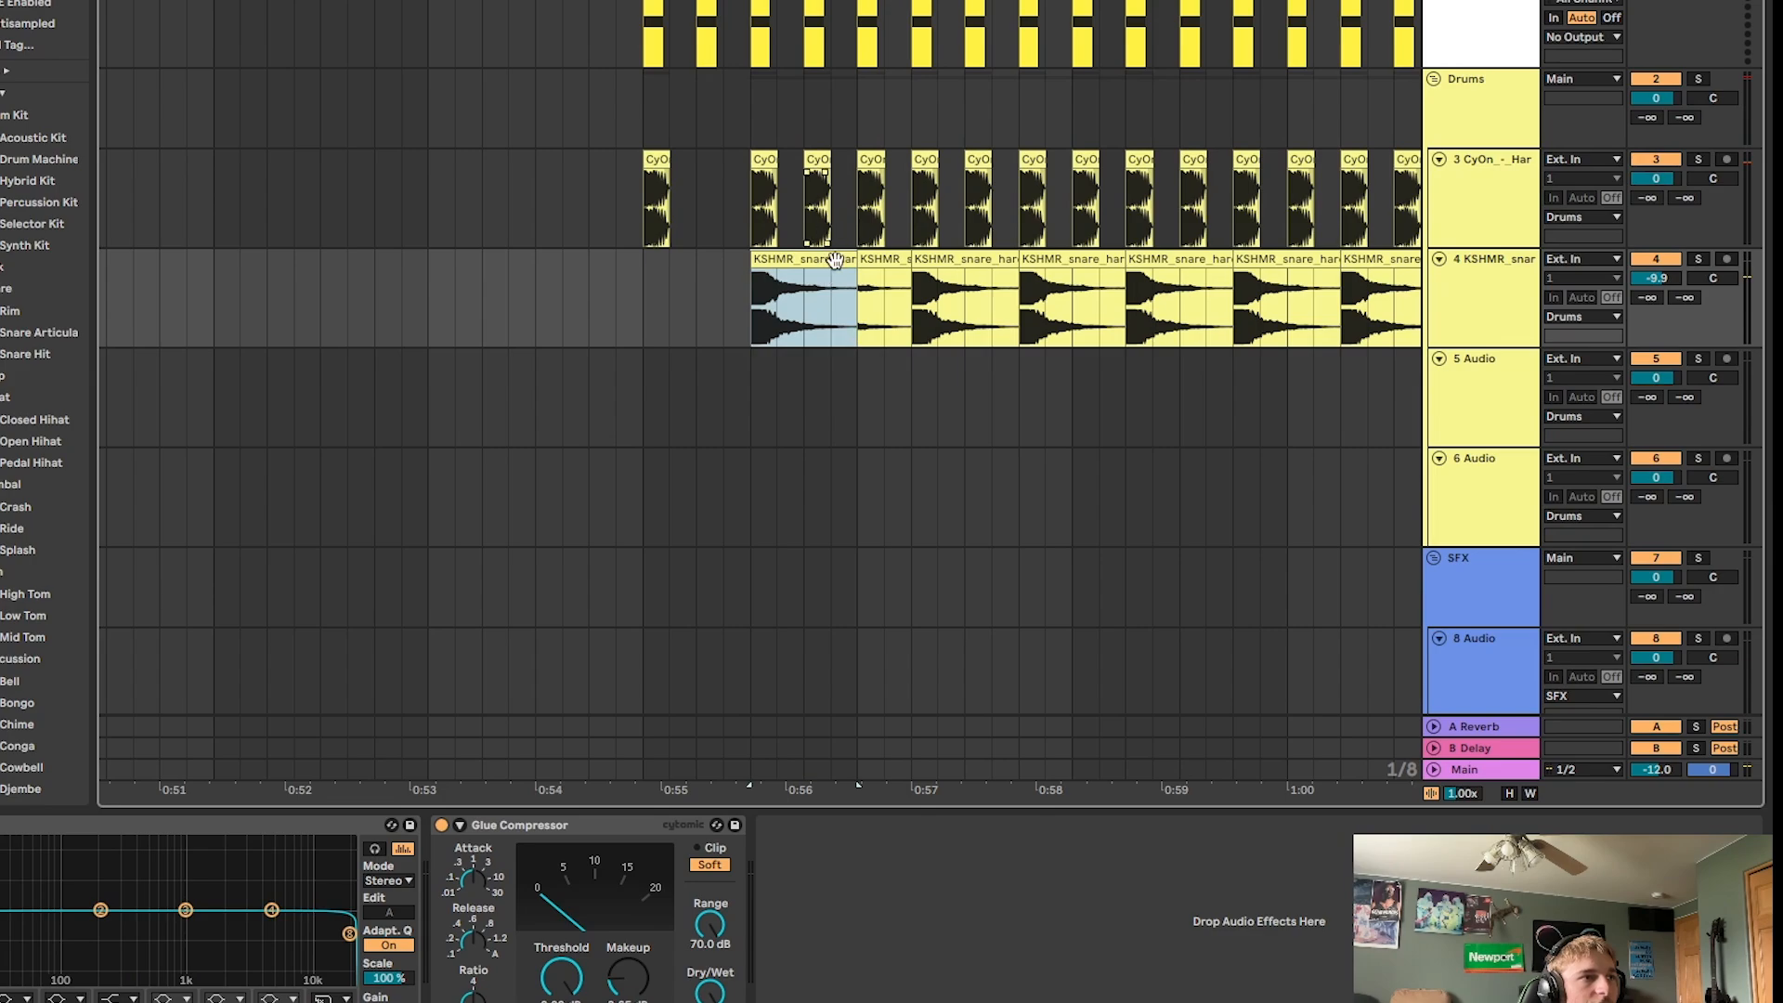
# Remove the kick clip at bar 34 and the leftover snare piece below it, and play the pattern from bar 33.
pyautogui.click(873, 177)
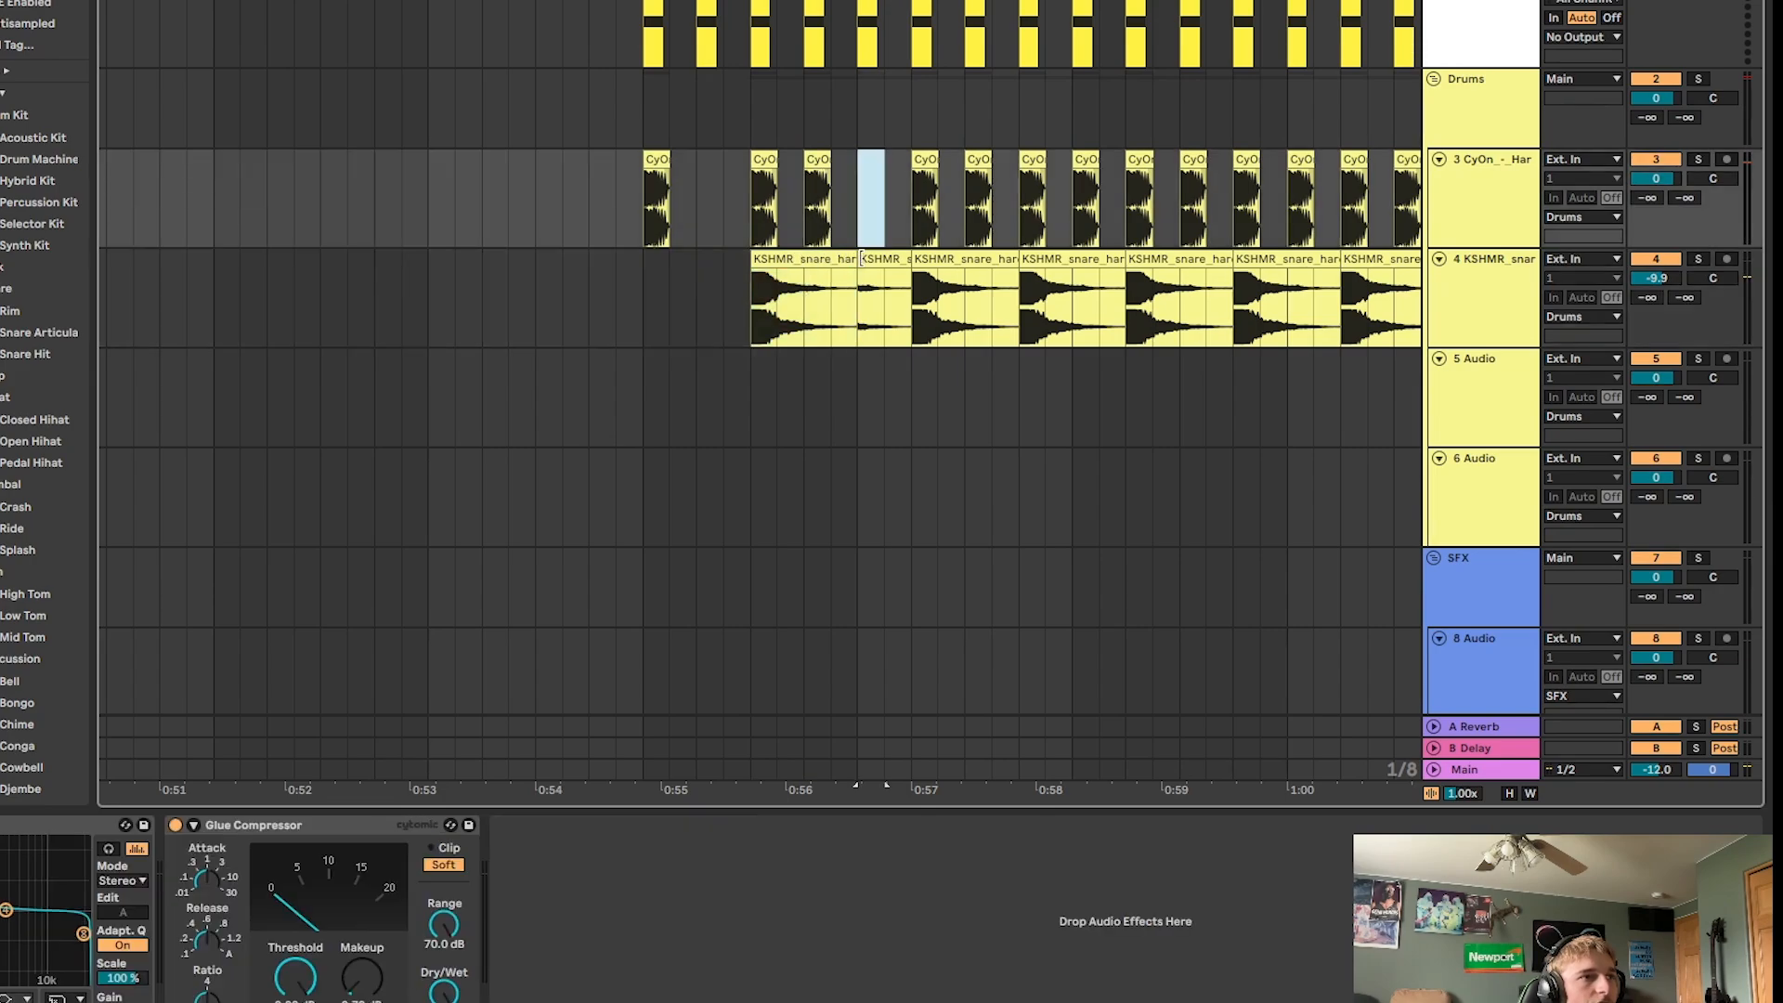
pyautogui.press('Delete')
pyautogui.click(889, 251)
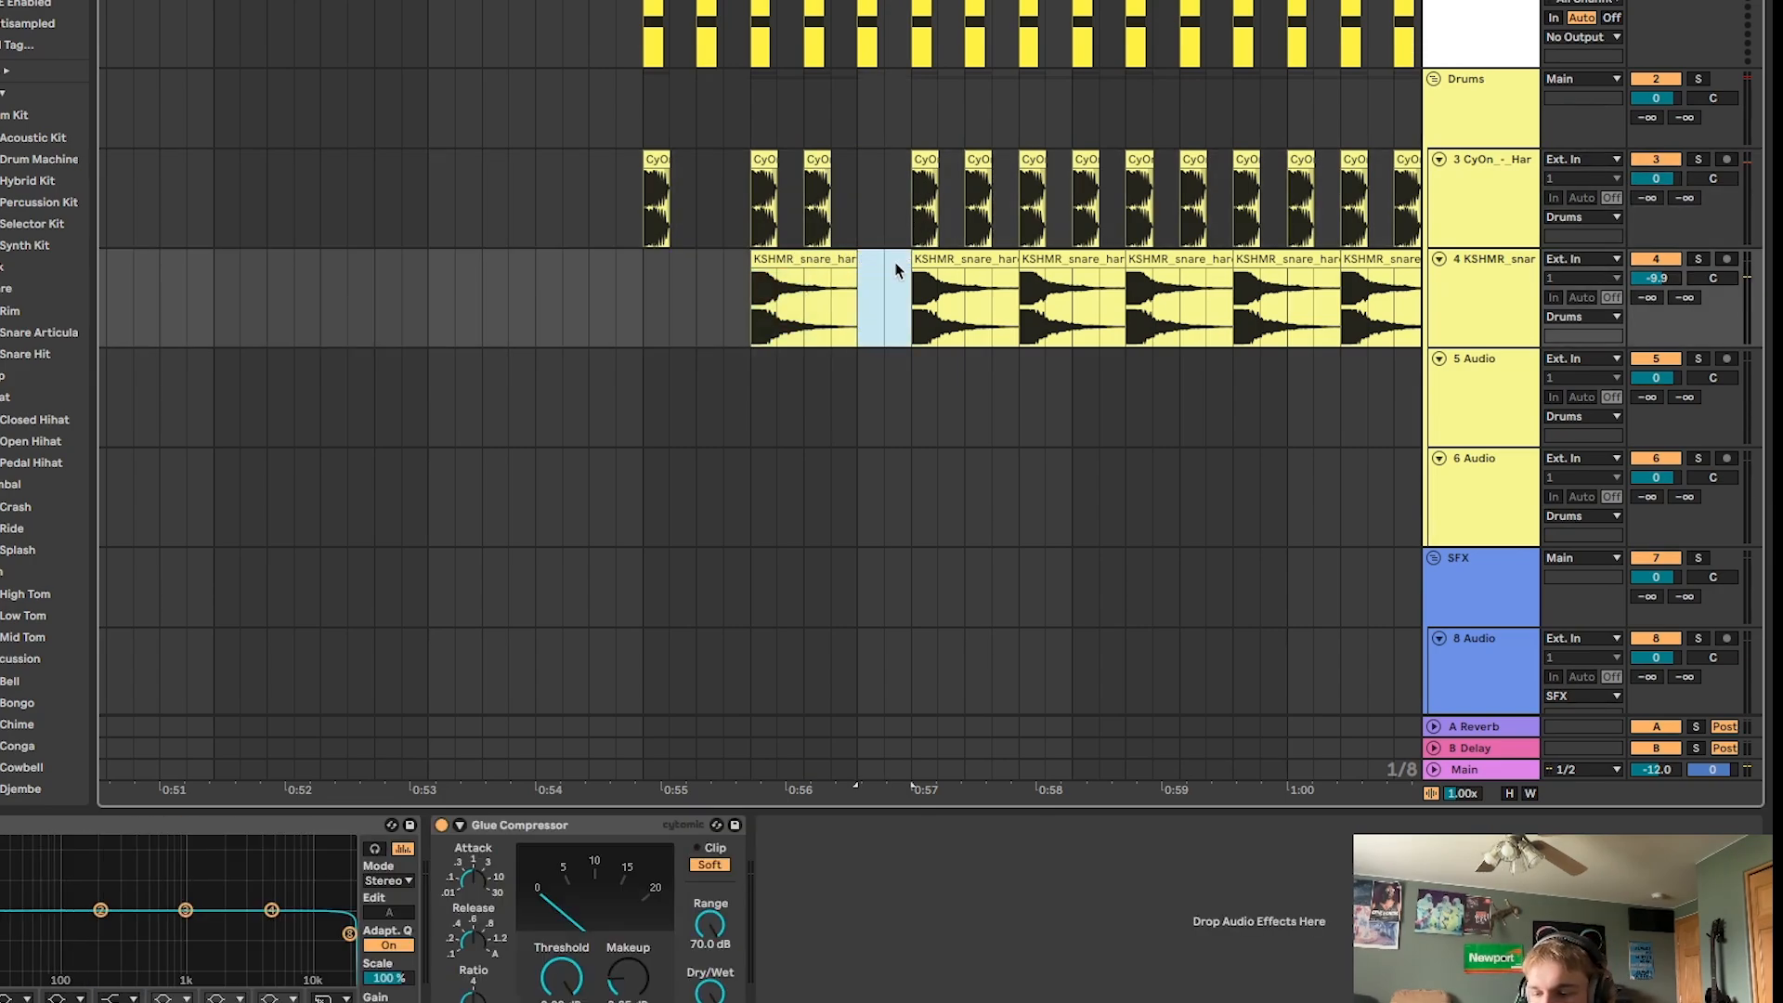
pyautogui.press('space')
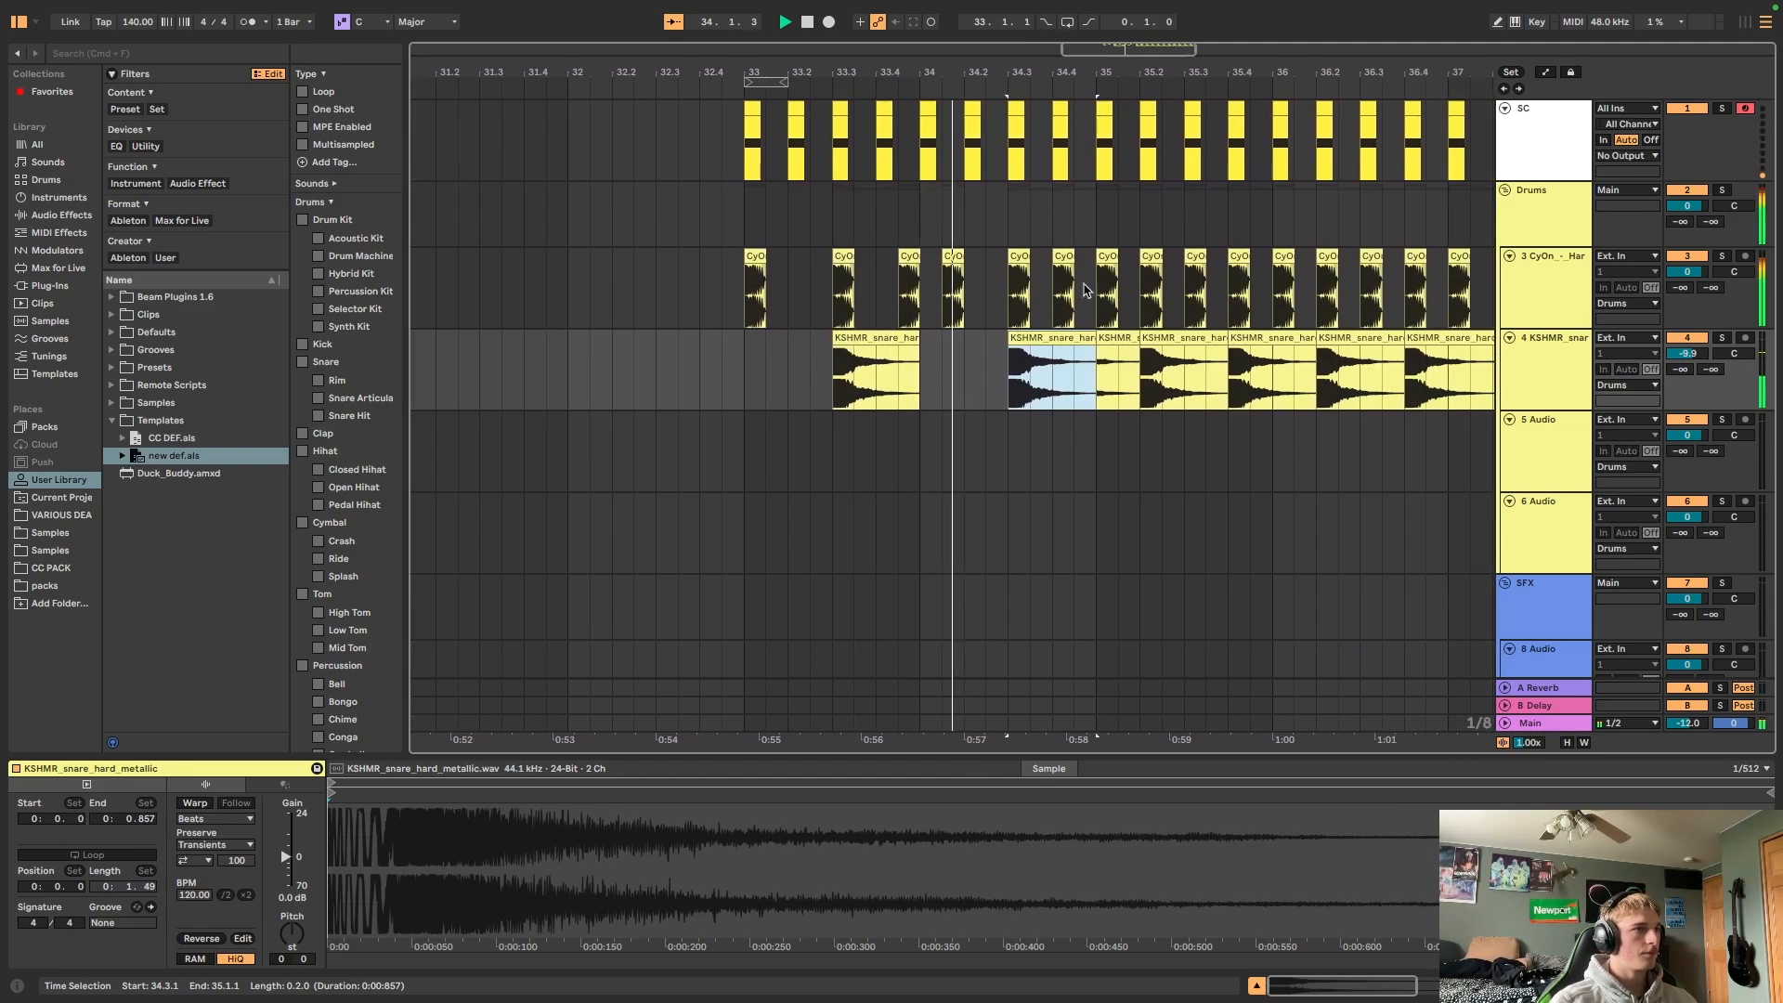
pyautogui.press('space')
pyautogui.click(632, 85)
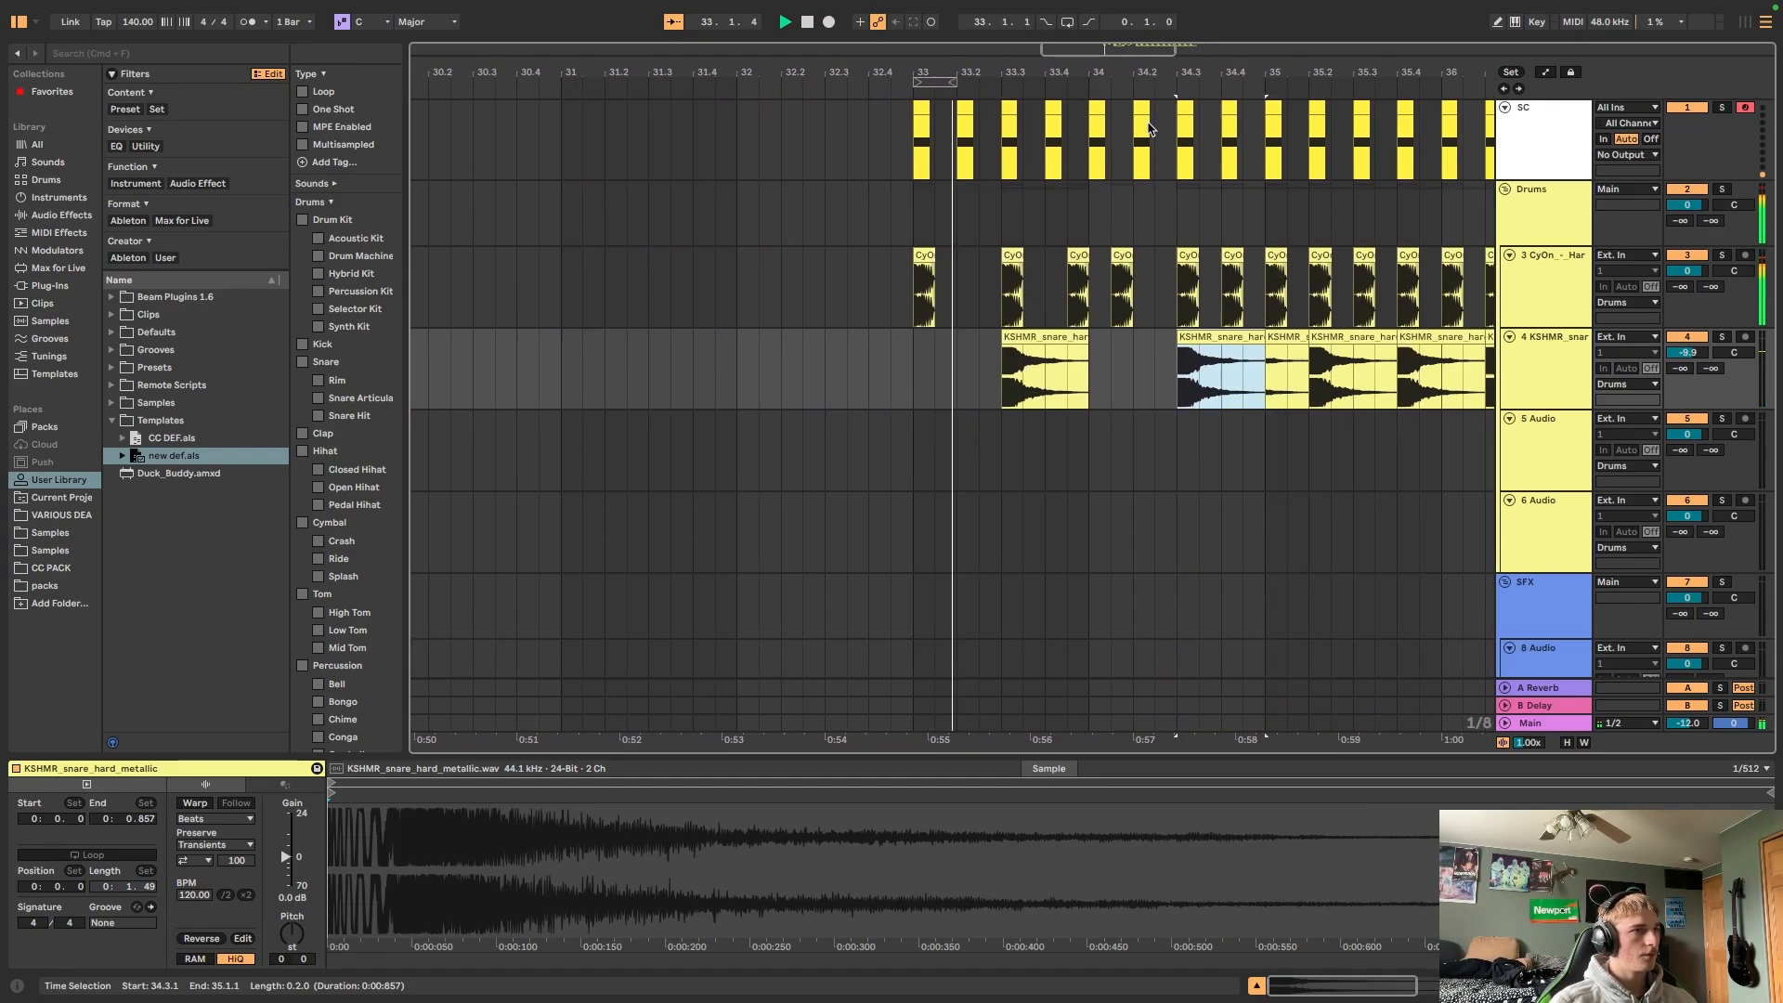
# Loop the two-bar drum pattern from bar 33 to bar 35 and play it.
pyautogui.moveTo(926, 375); pyautogui.dragTo(576, 353)
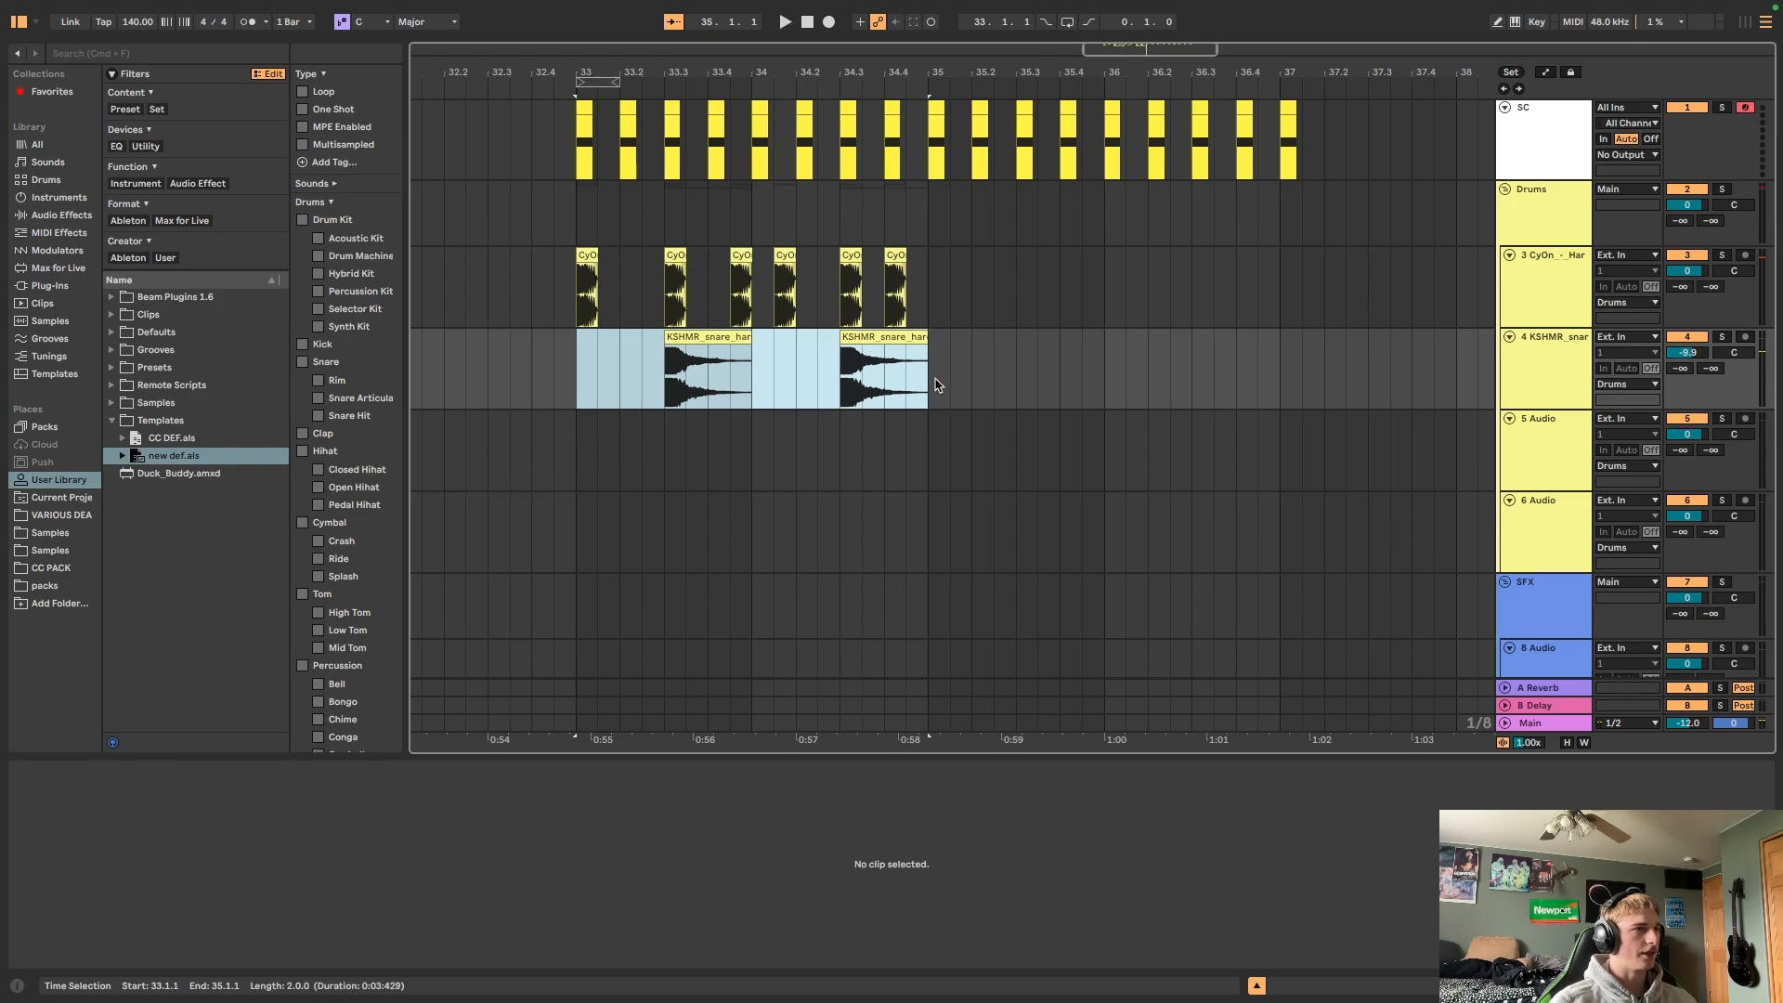
pyautogui.press('super+l')
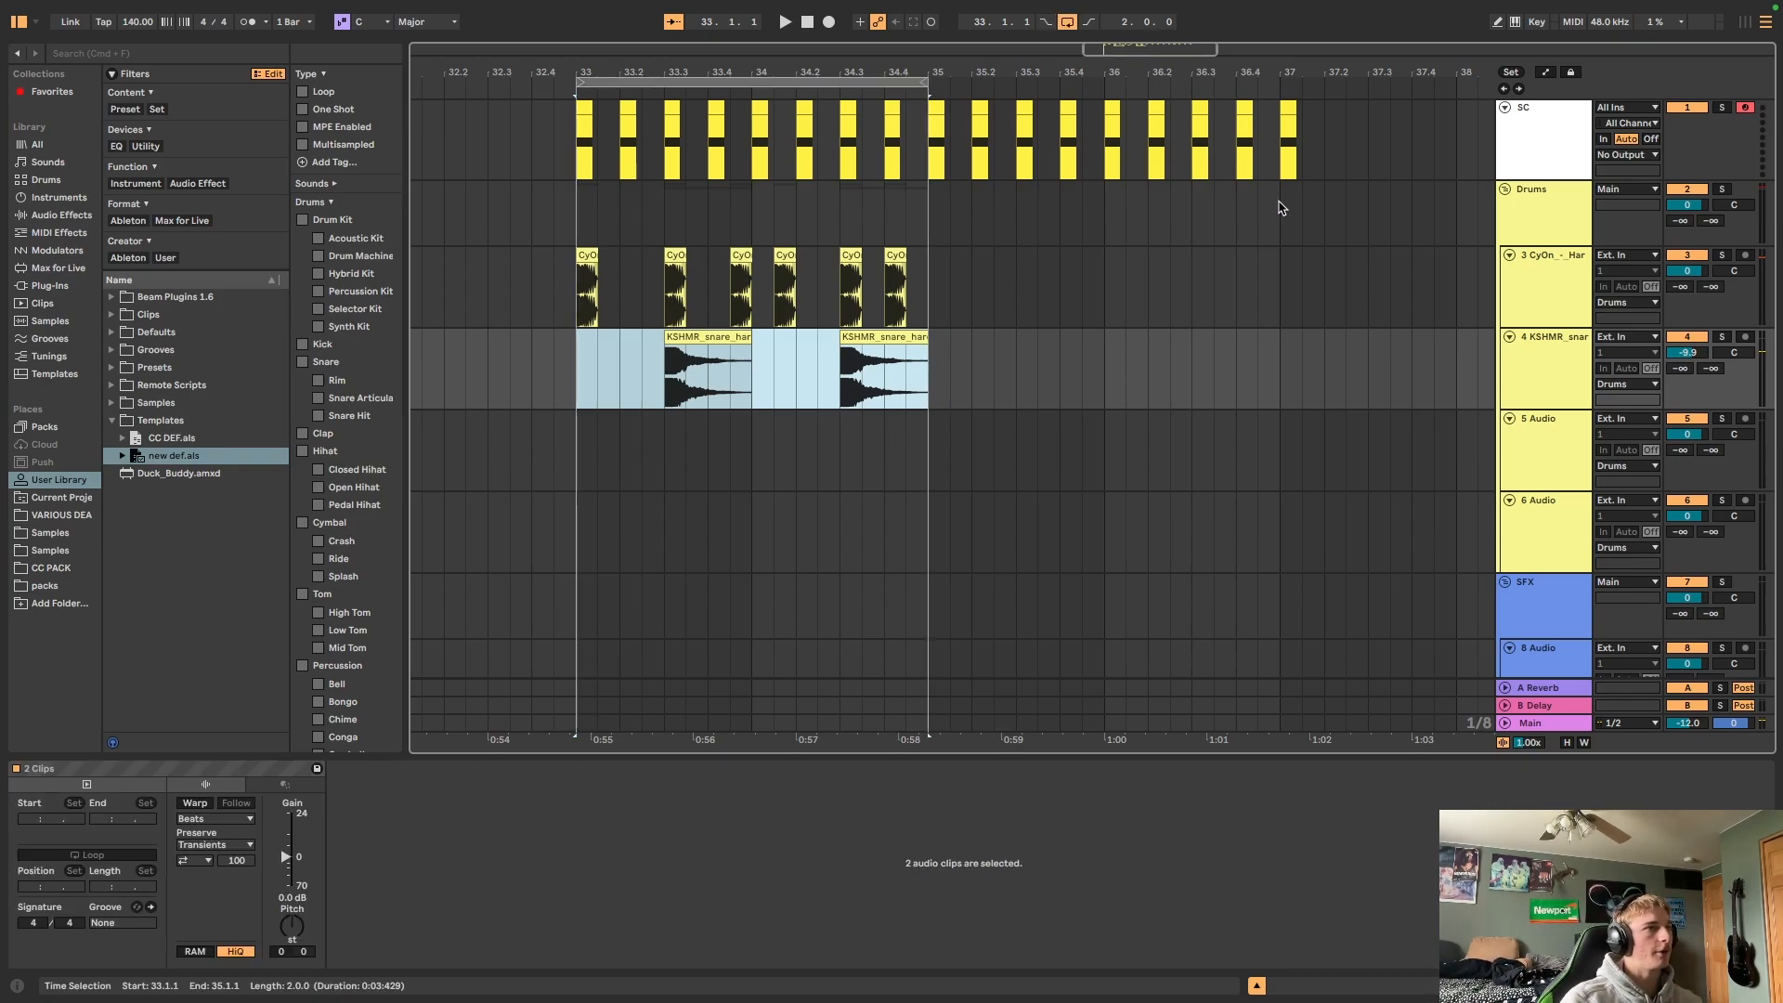
pyautogui.press('space')
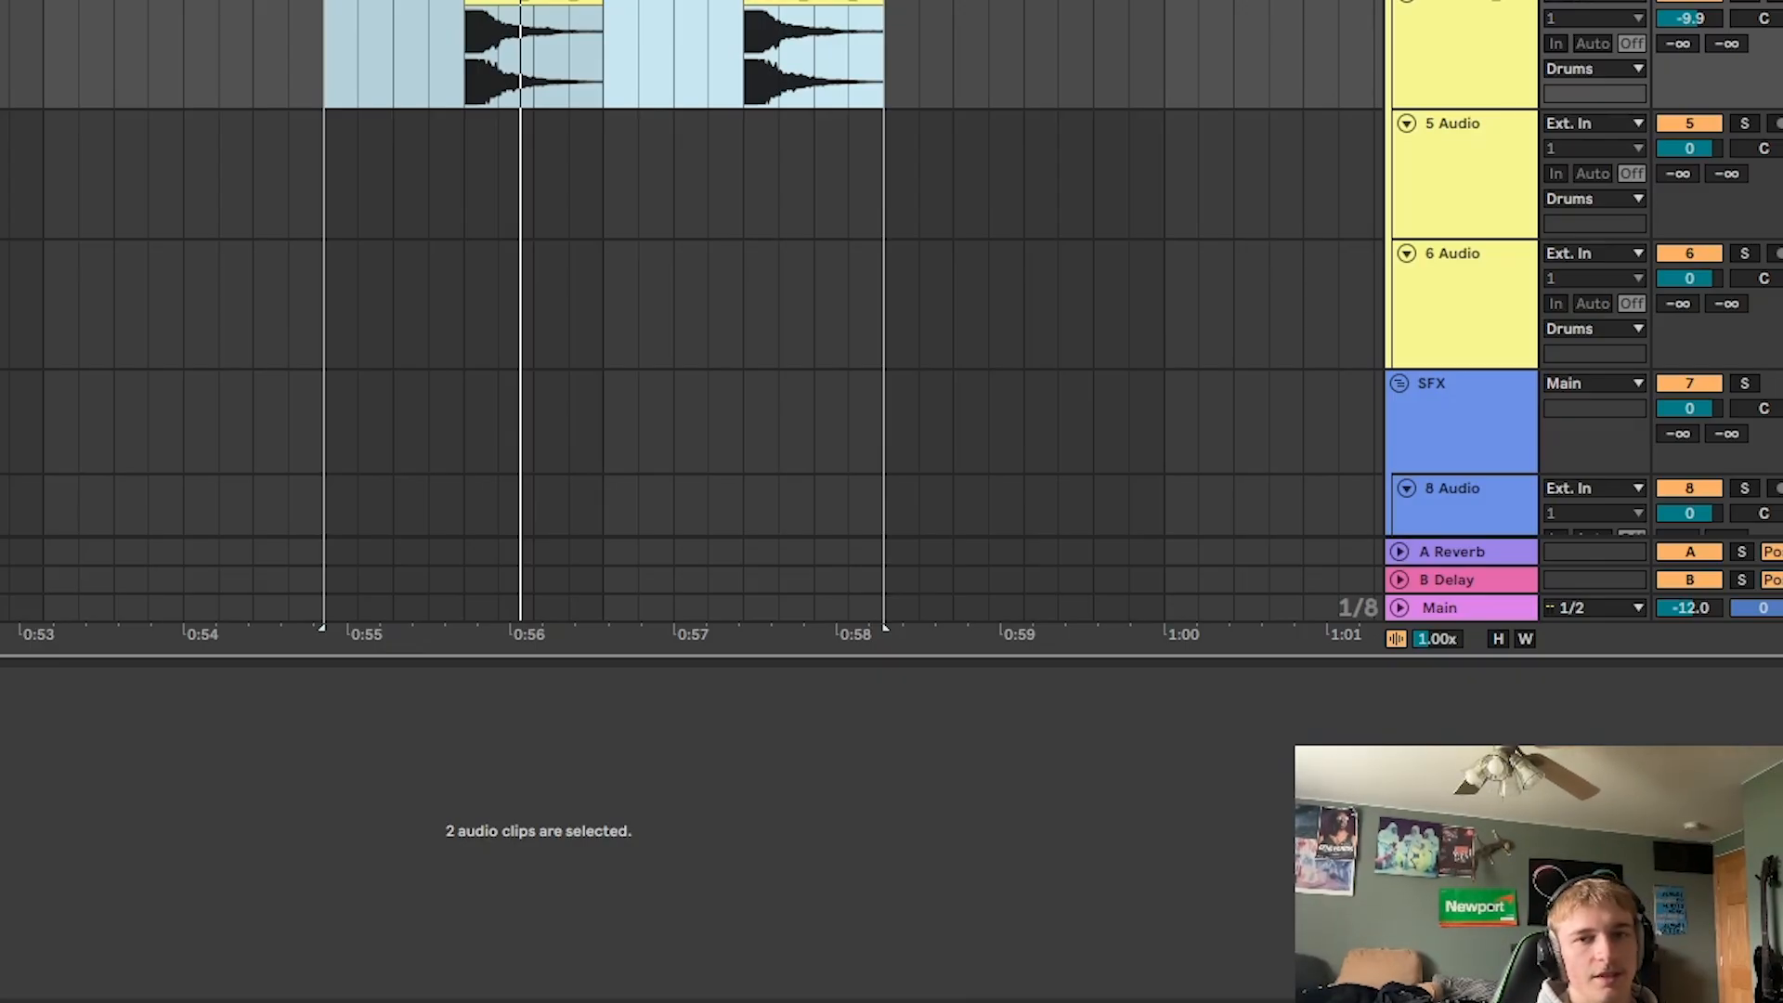
# Delete the SC trigger clips at 33.2 and 33.4, and move the one at bar 34 half a beat earlier onto the third kick.
pyautogui.click(920, 4)
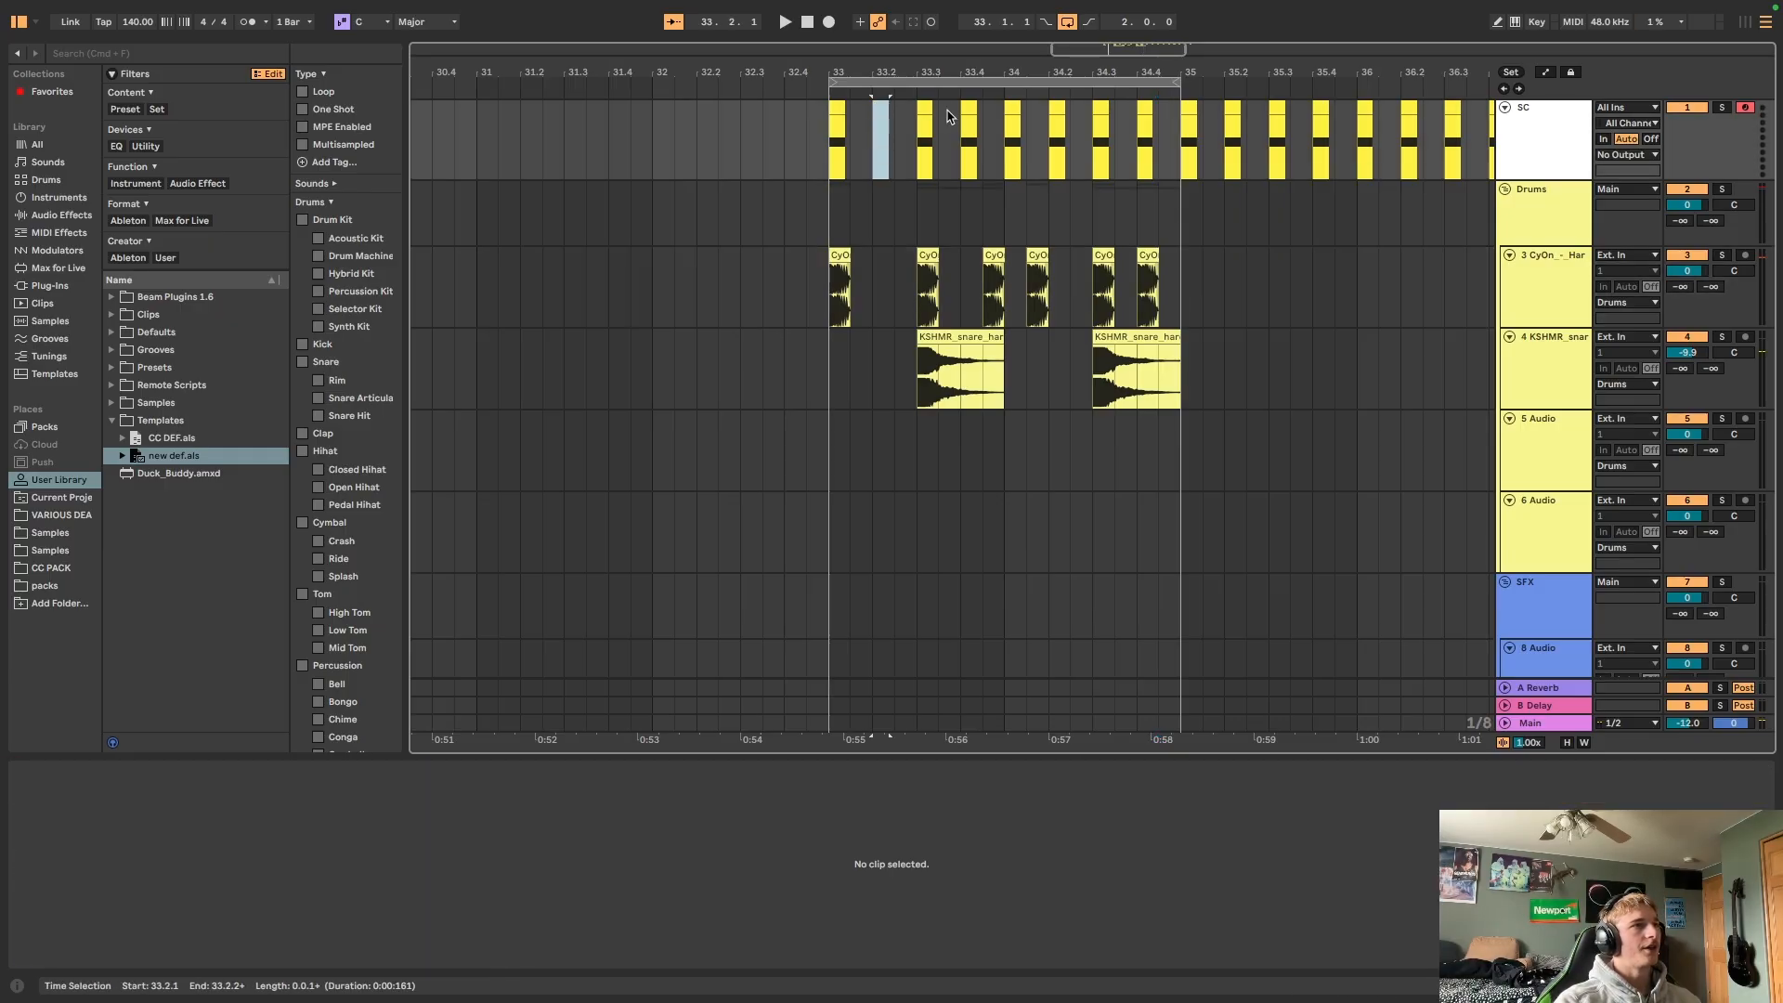
pyautogui.click(966, 105)
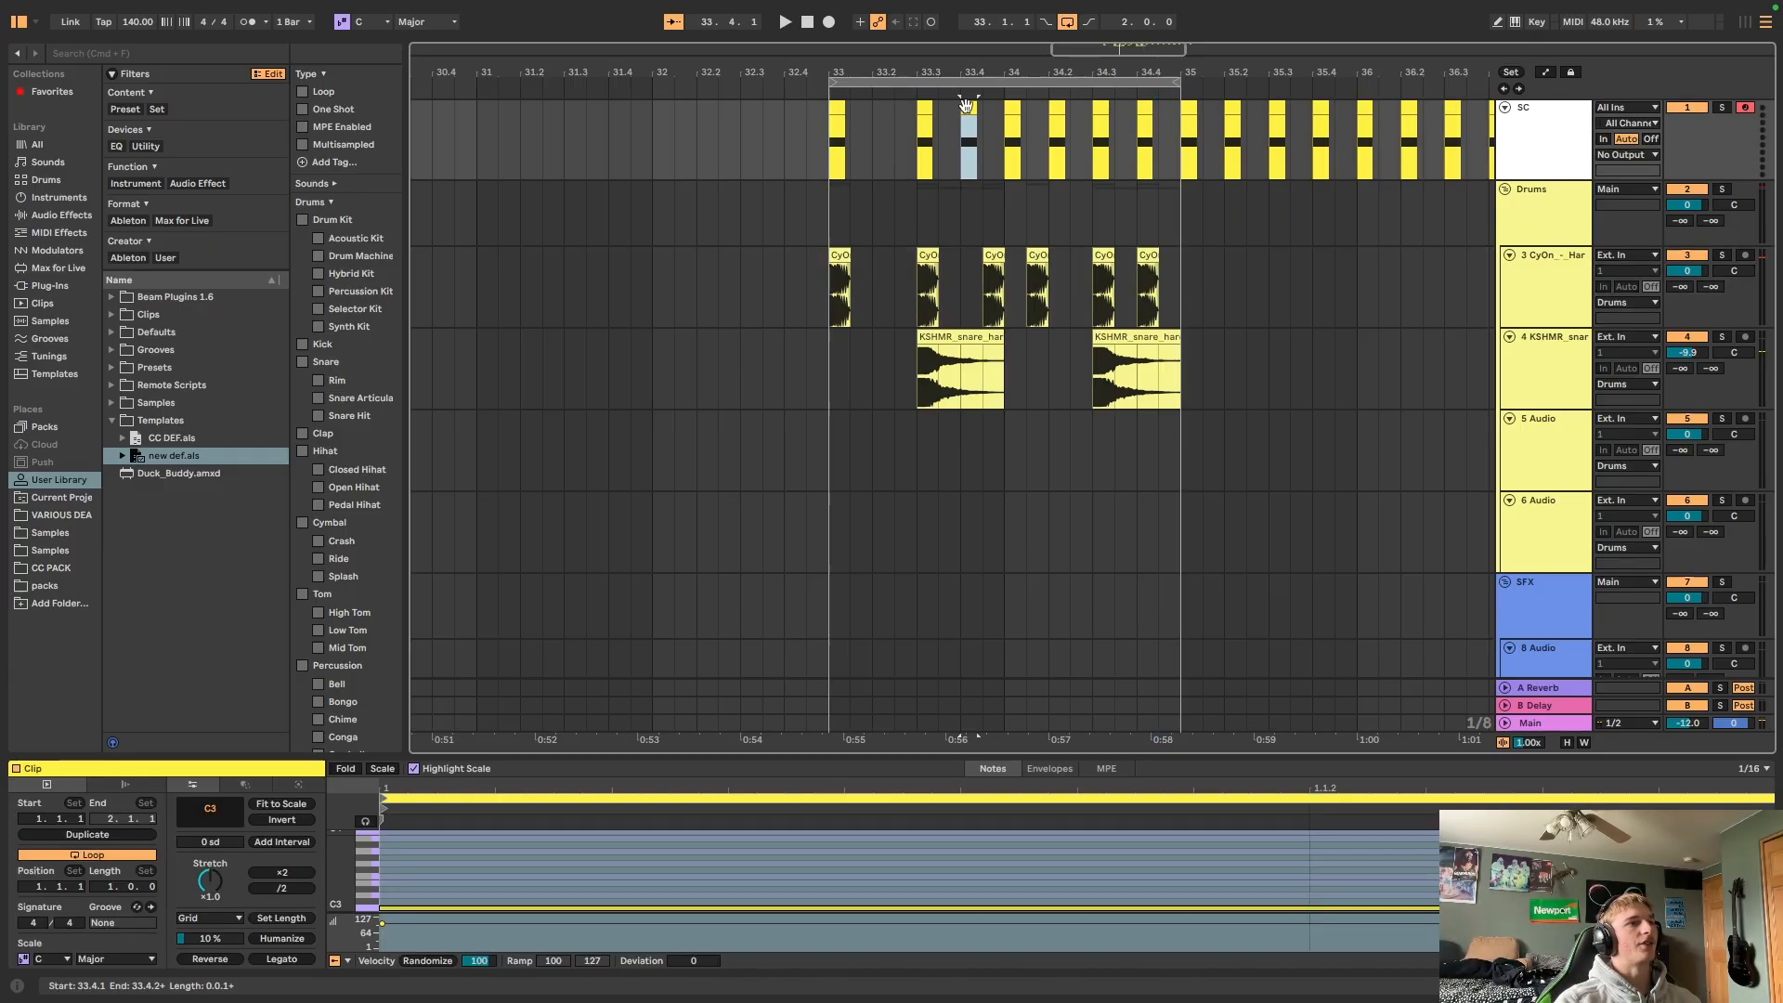
pyautogui.press('Delete')
pyautogui.moveTo(1012, 108); pyautogui.dragTo(989, 108)
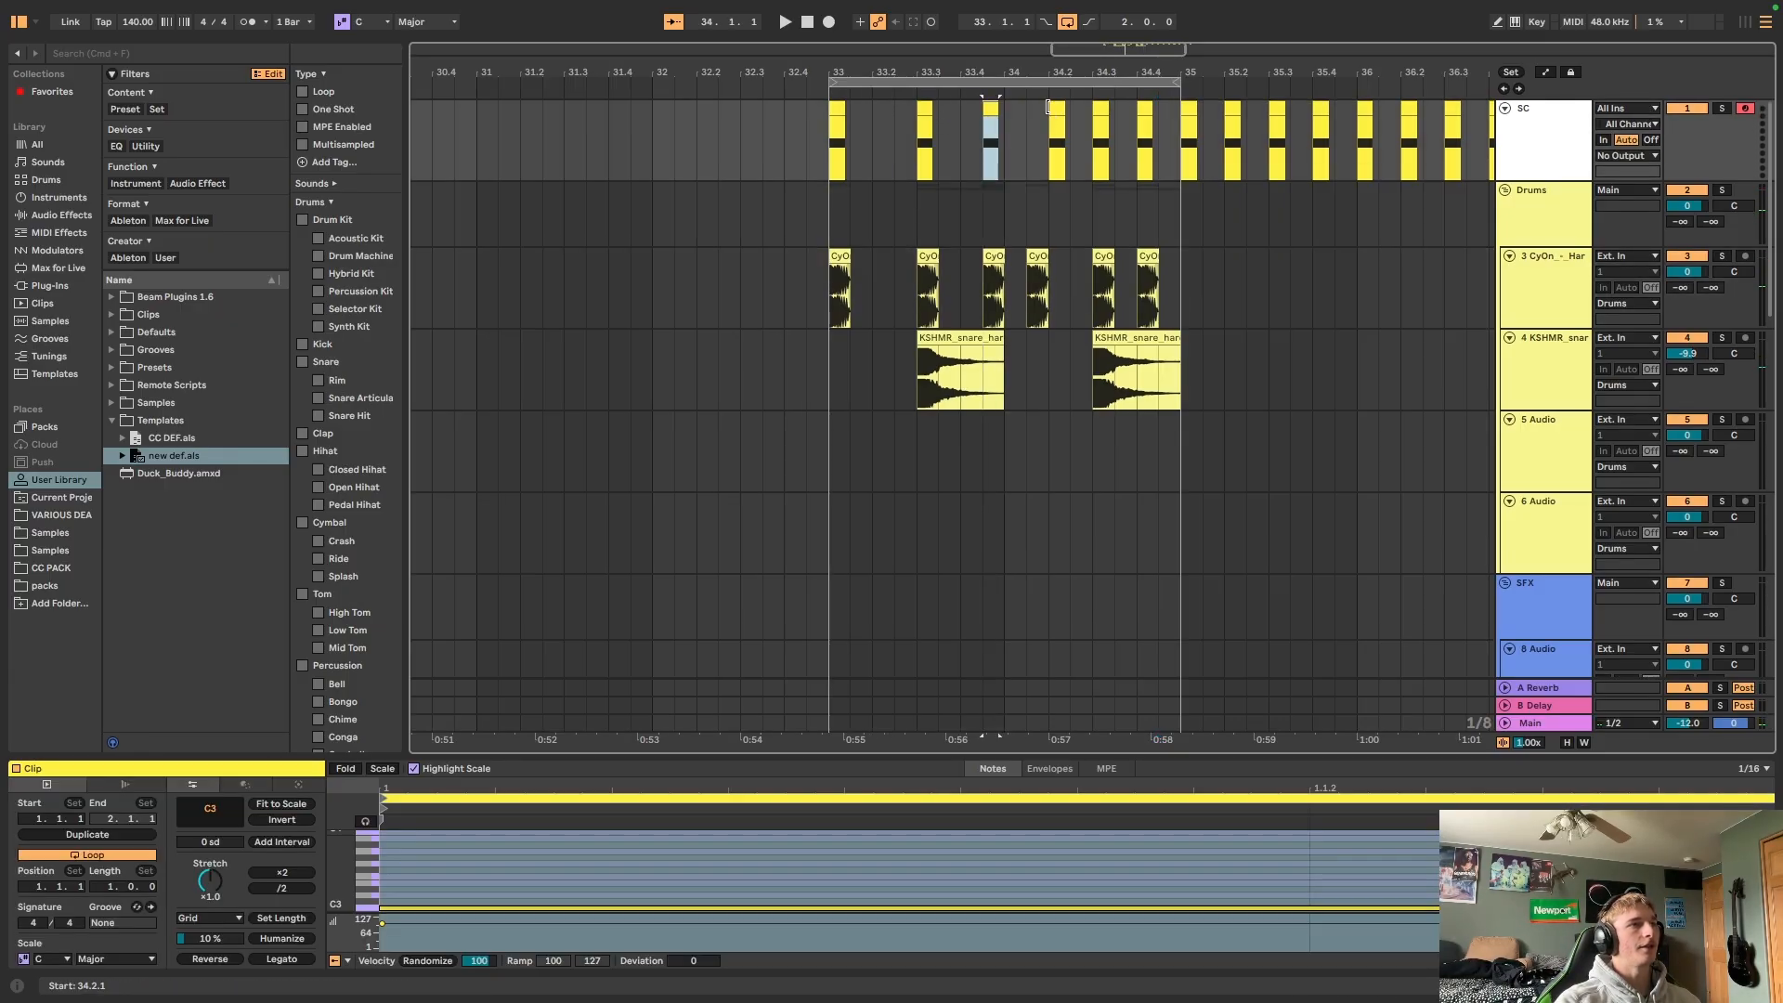
# Remove the SC trigger clip at 34.2 and line up a trigger with the fourth kick, half a beat after bar 34.
pyautogui.click(1056, 106)
pyautogui.press('Delete')
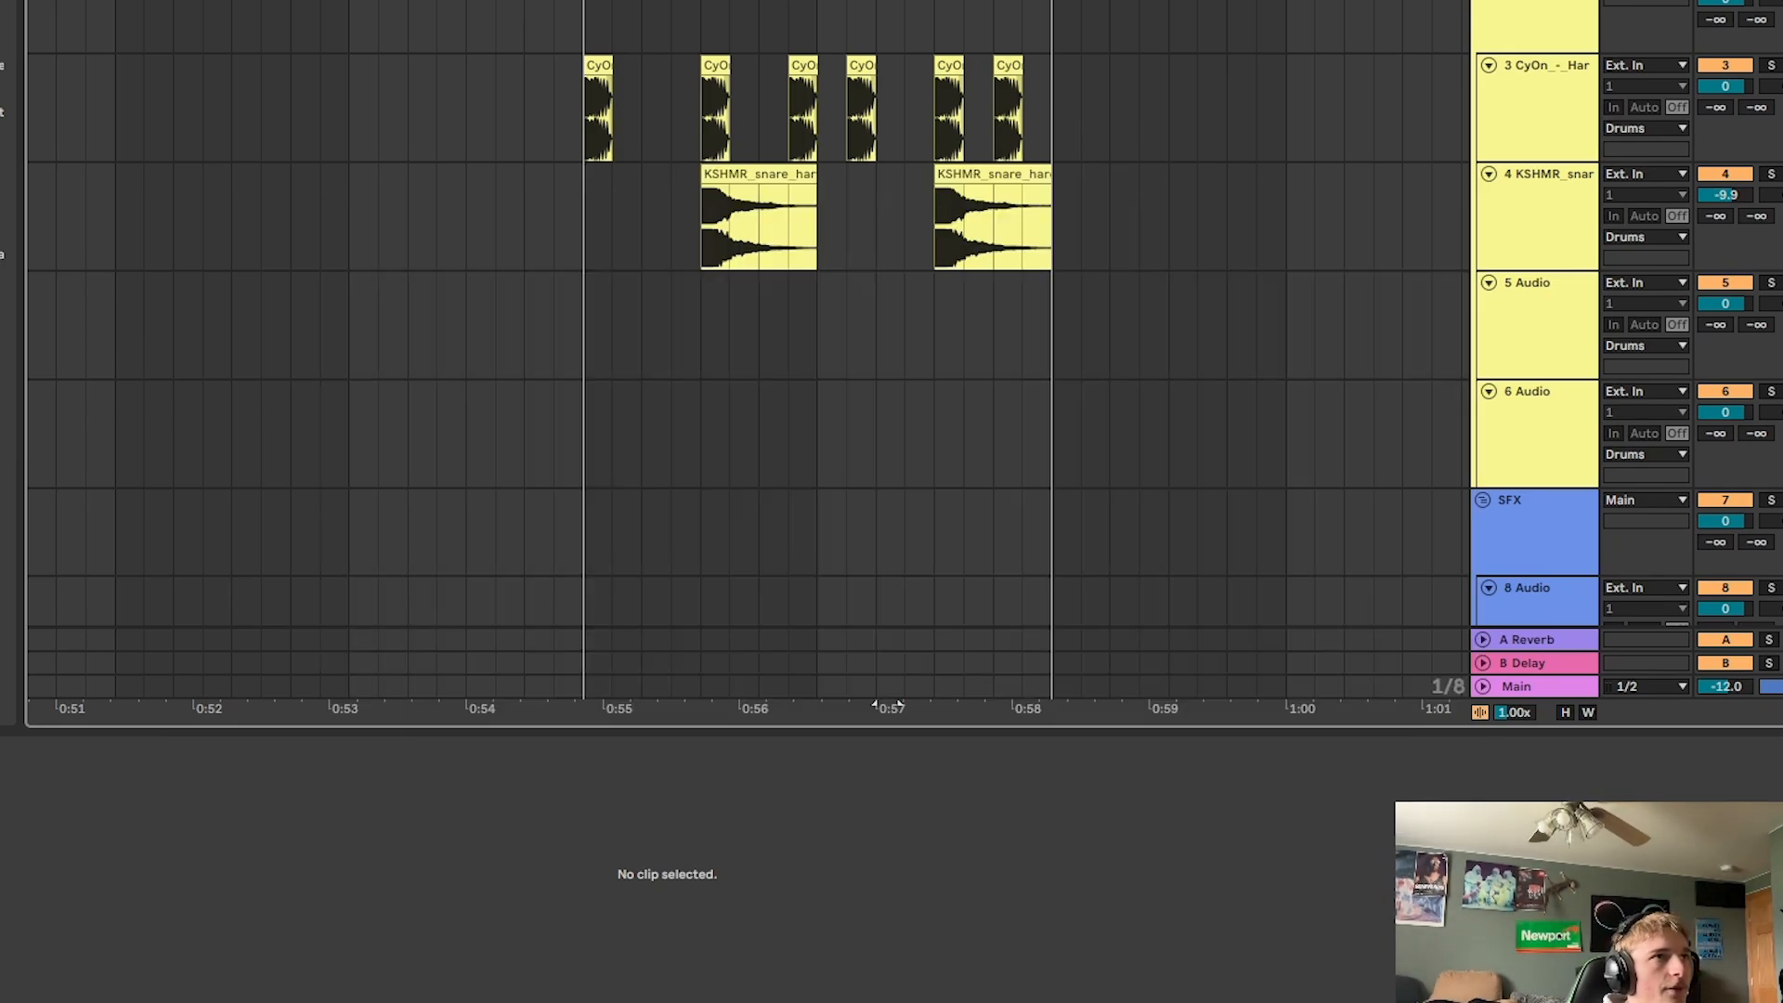
pyautogui.scroll(3, 888, 704)
pyautogui.moveTo(889, 705); pyautogui.dragTo(850, 706)
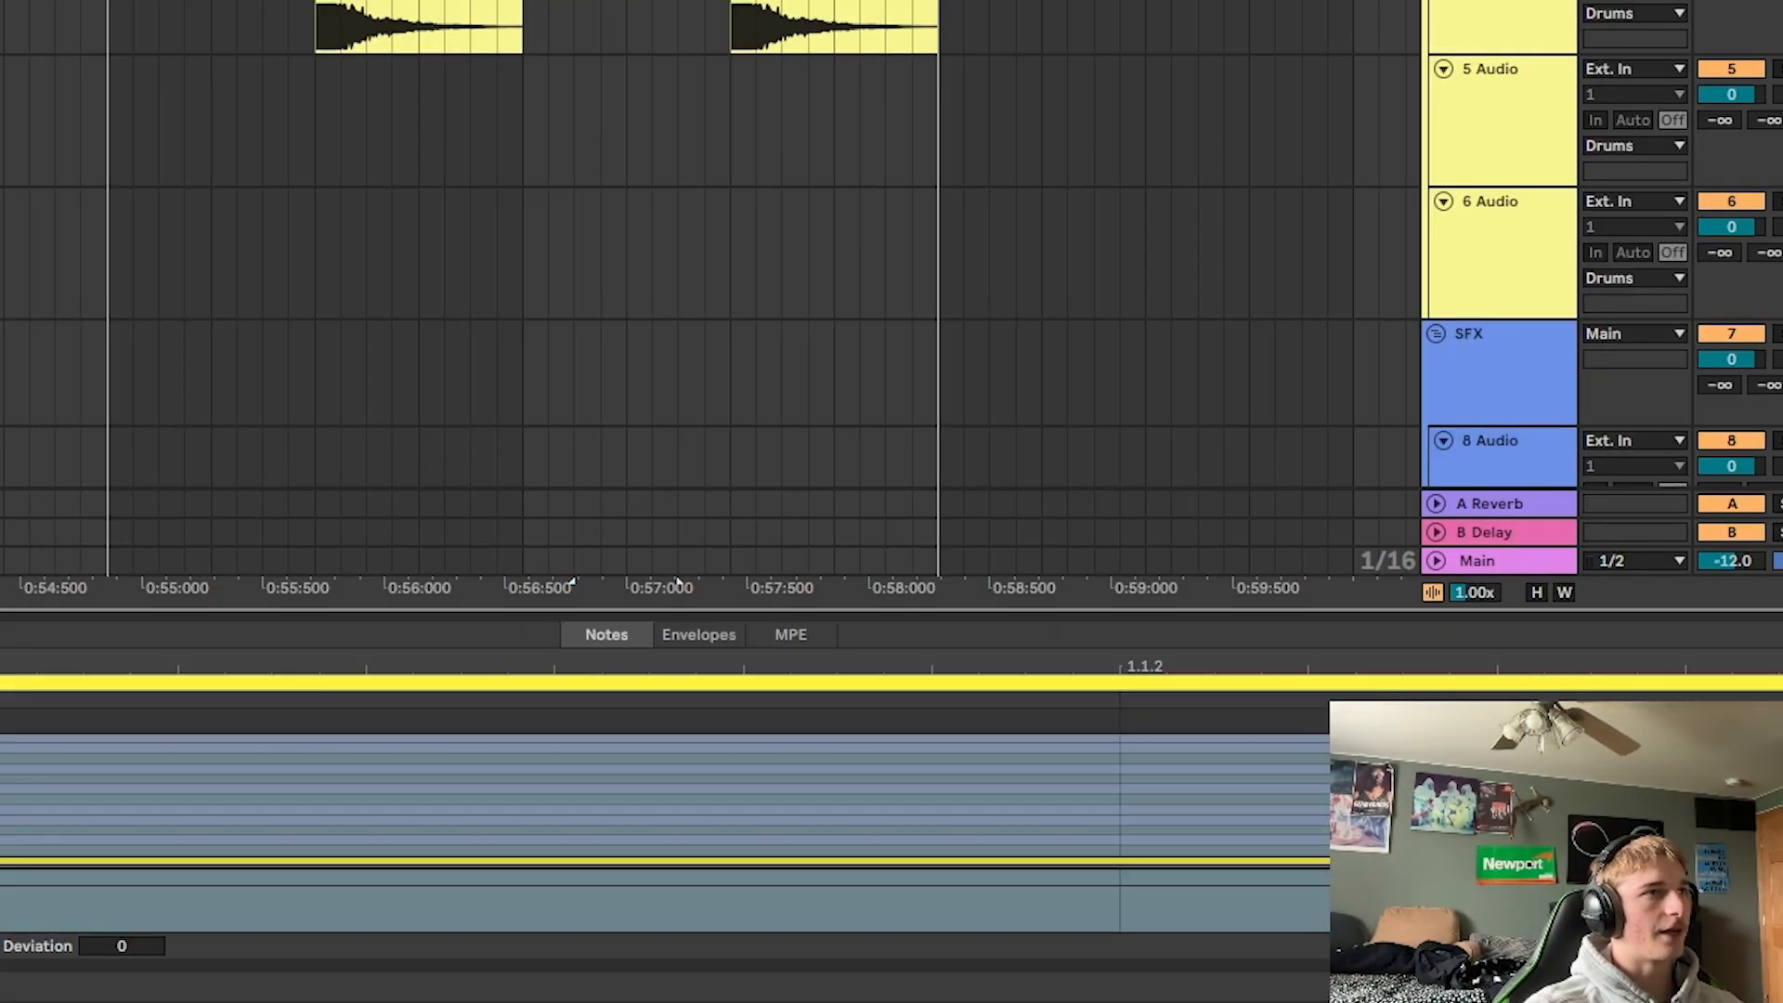
# Duplicate the two-bar SC, kick and snare pattern to bar 35 and extend the loop to bar 37.
pyautogui.moveTo(934, 4); pyautogui.dragTo(657, 13)
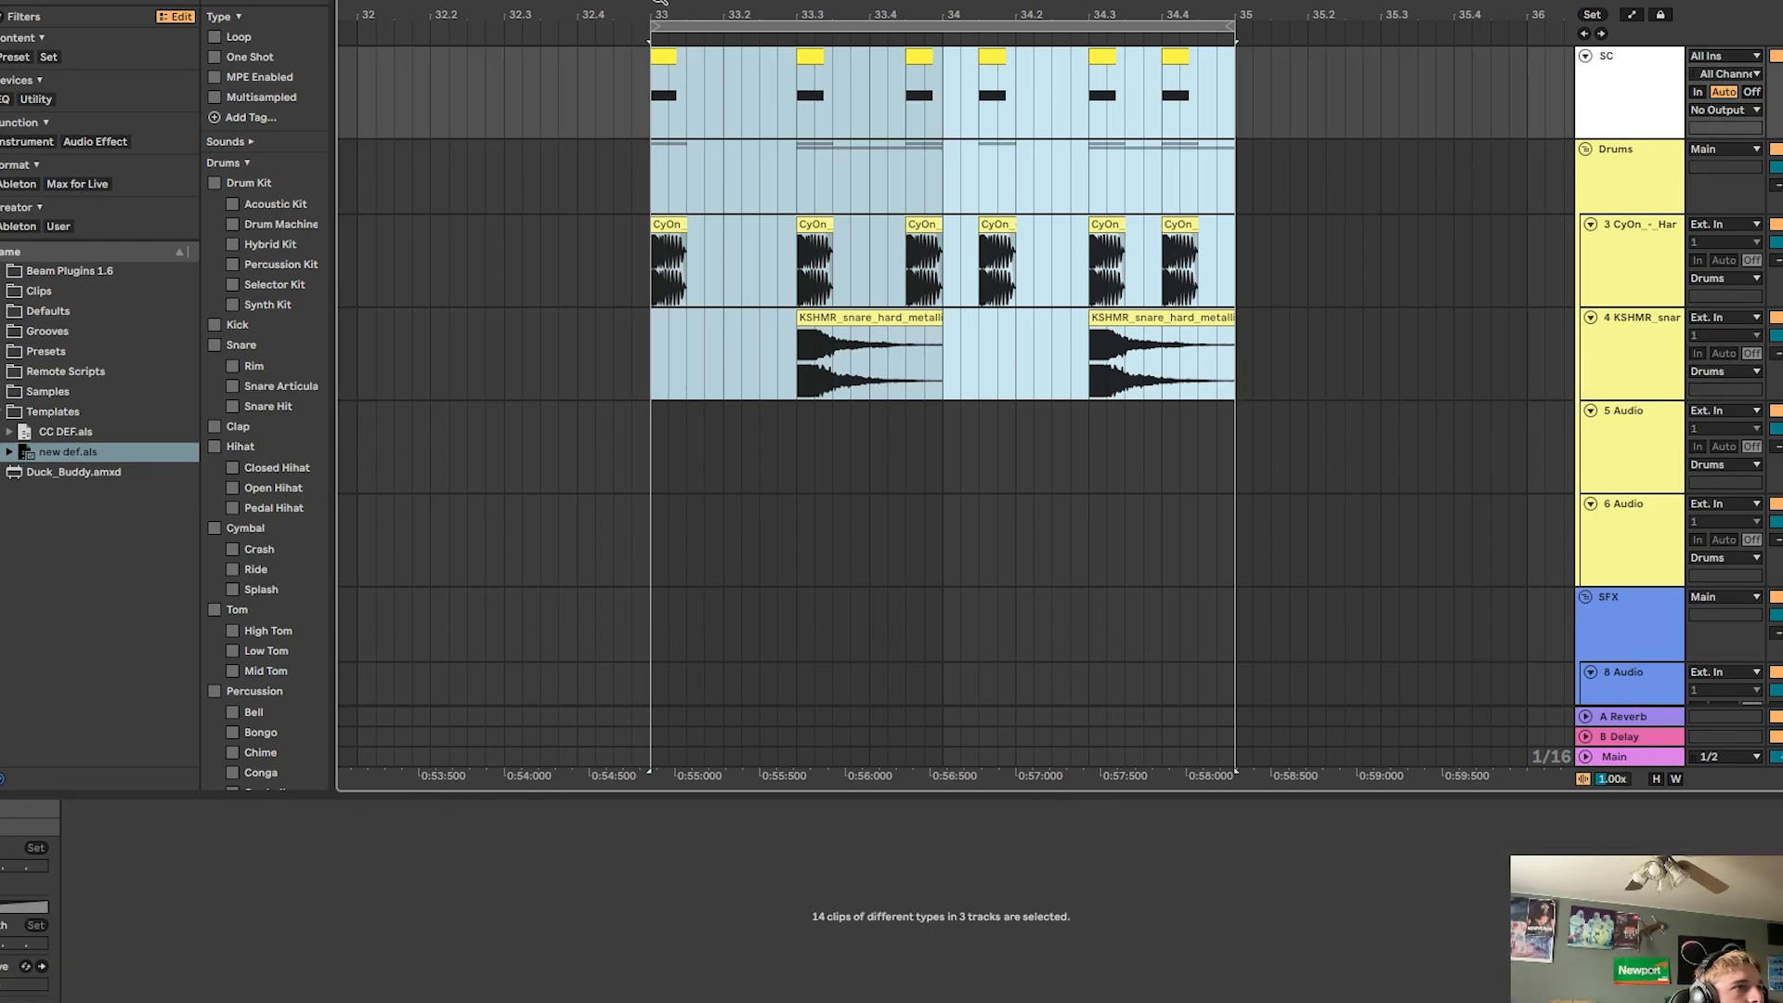
pyautogui.hotkey('ctrl', 'd')
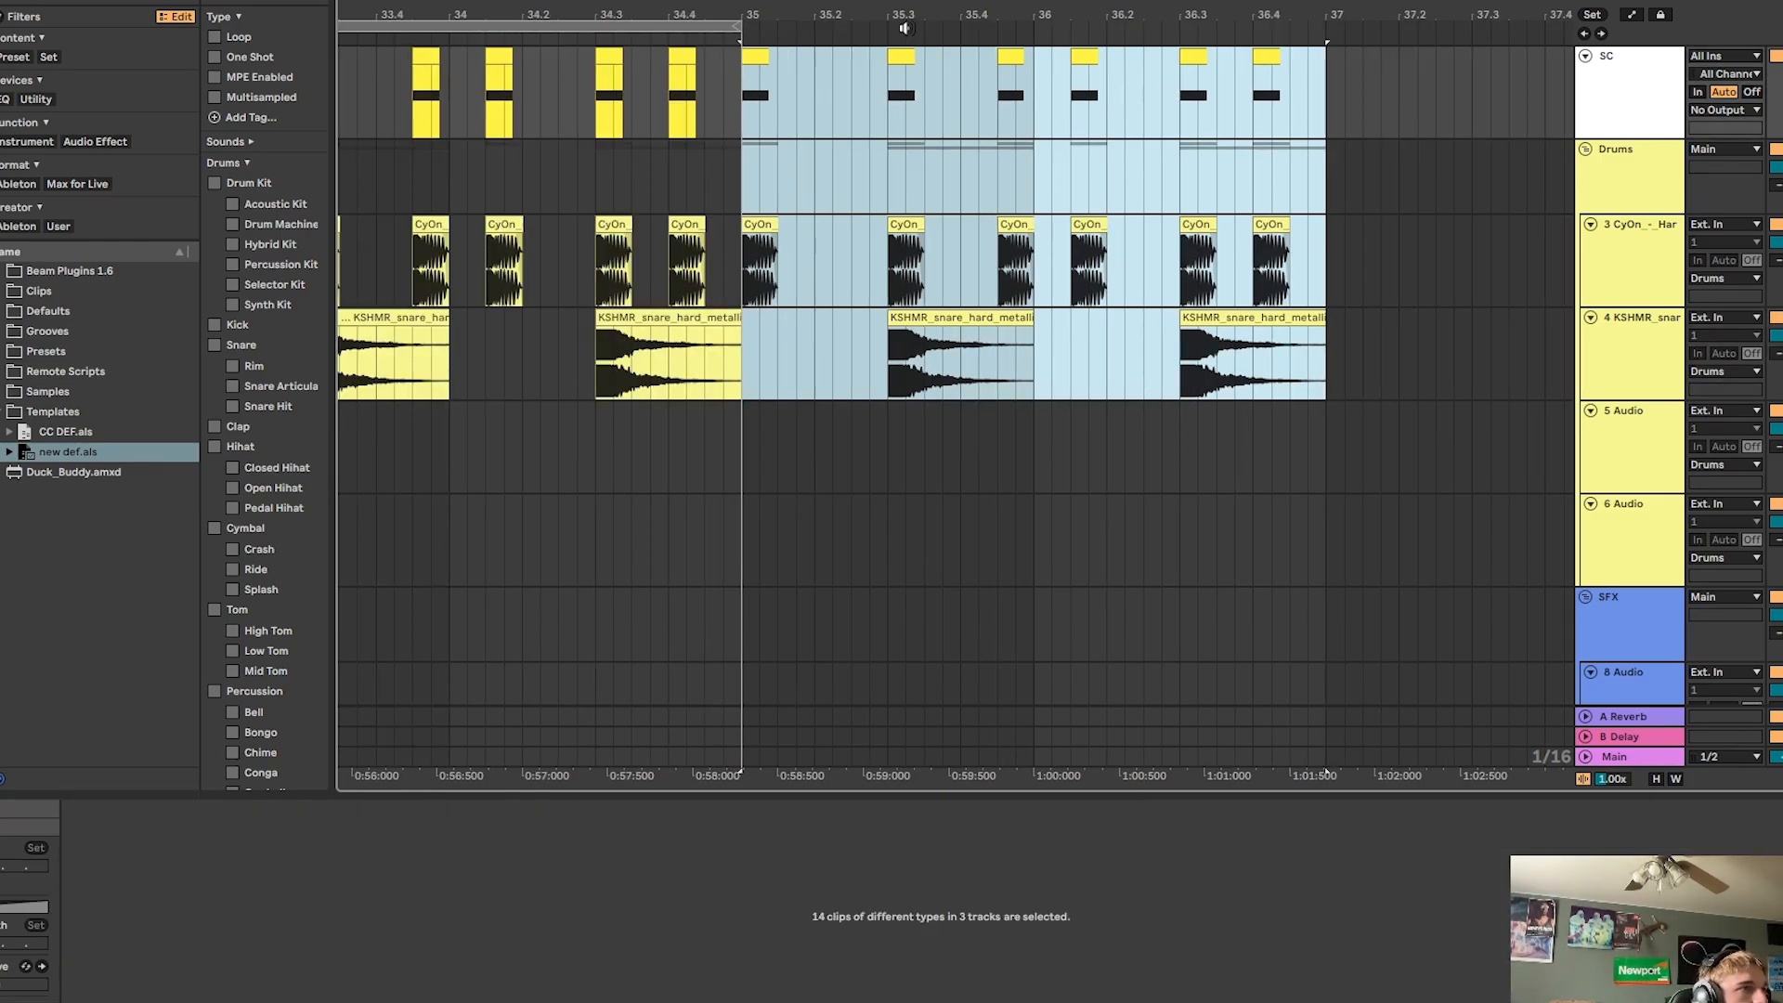
pyautogui.moveTo(729, 31); pyautogui.dragTo(1352, 1)
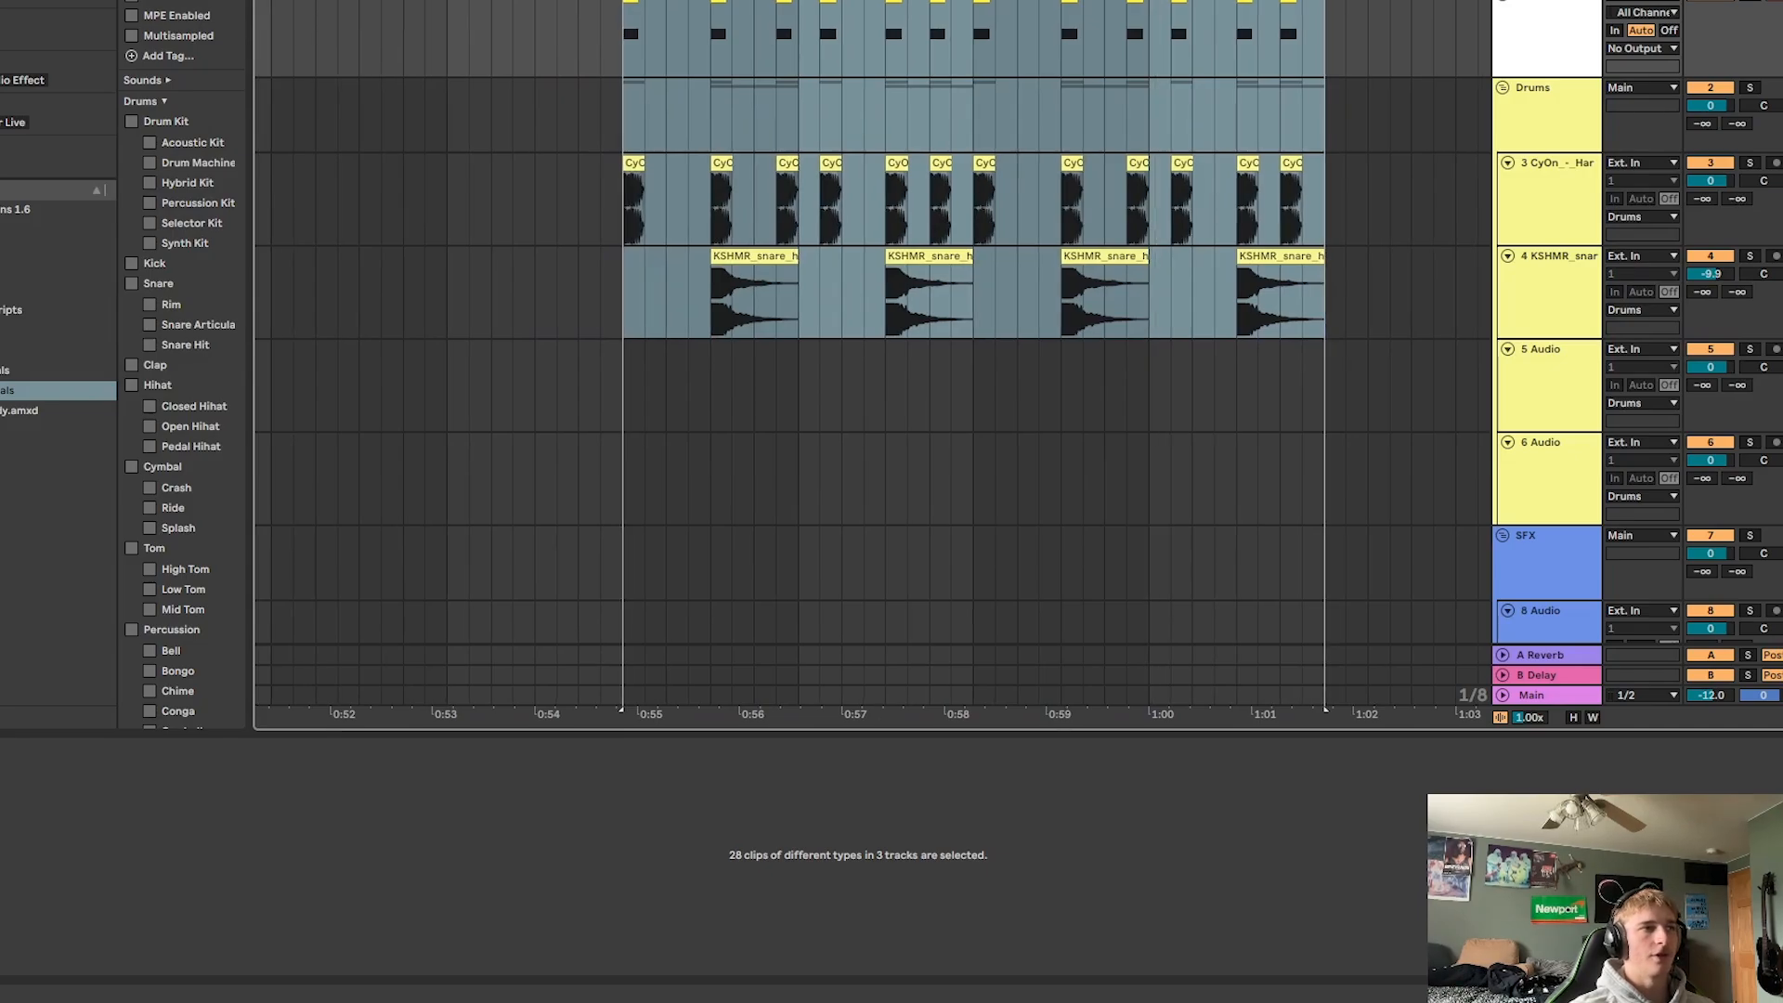
# Try the PMTV_Hi-Hat_Loop_140_Rollin loop on track 5 against the drums and remove it.
pyautogui.click(1019, 419)
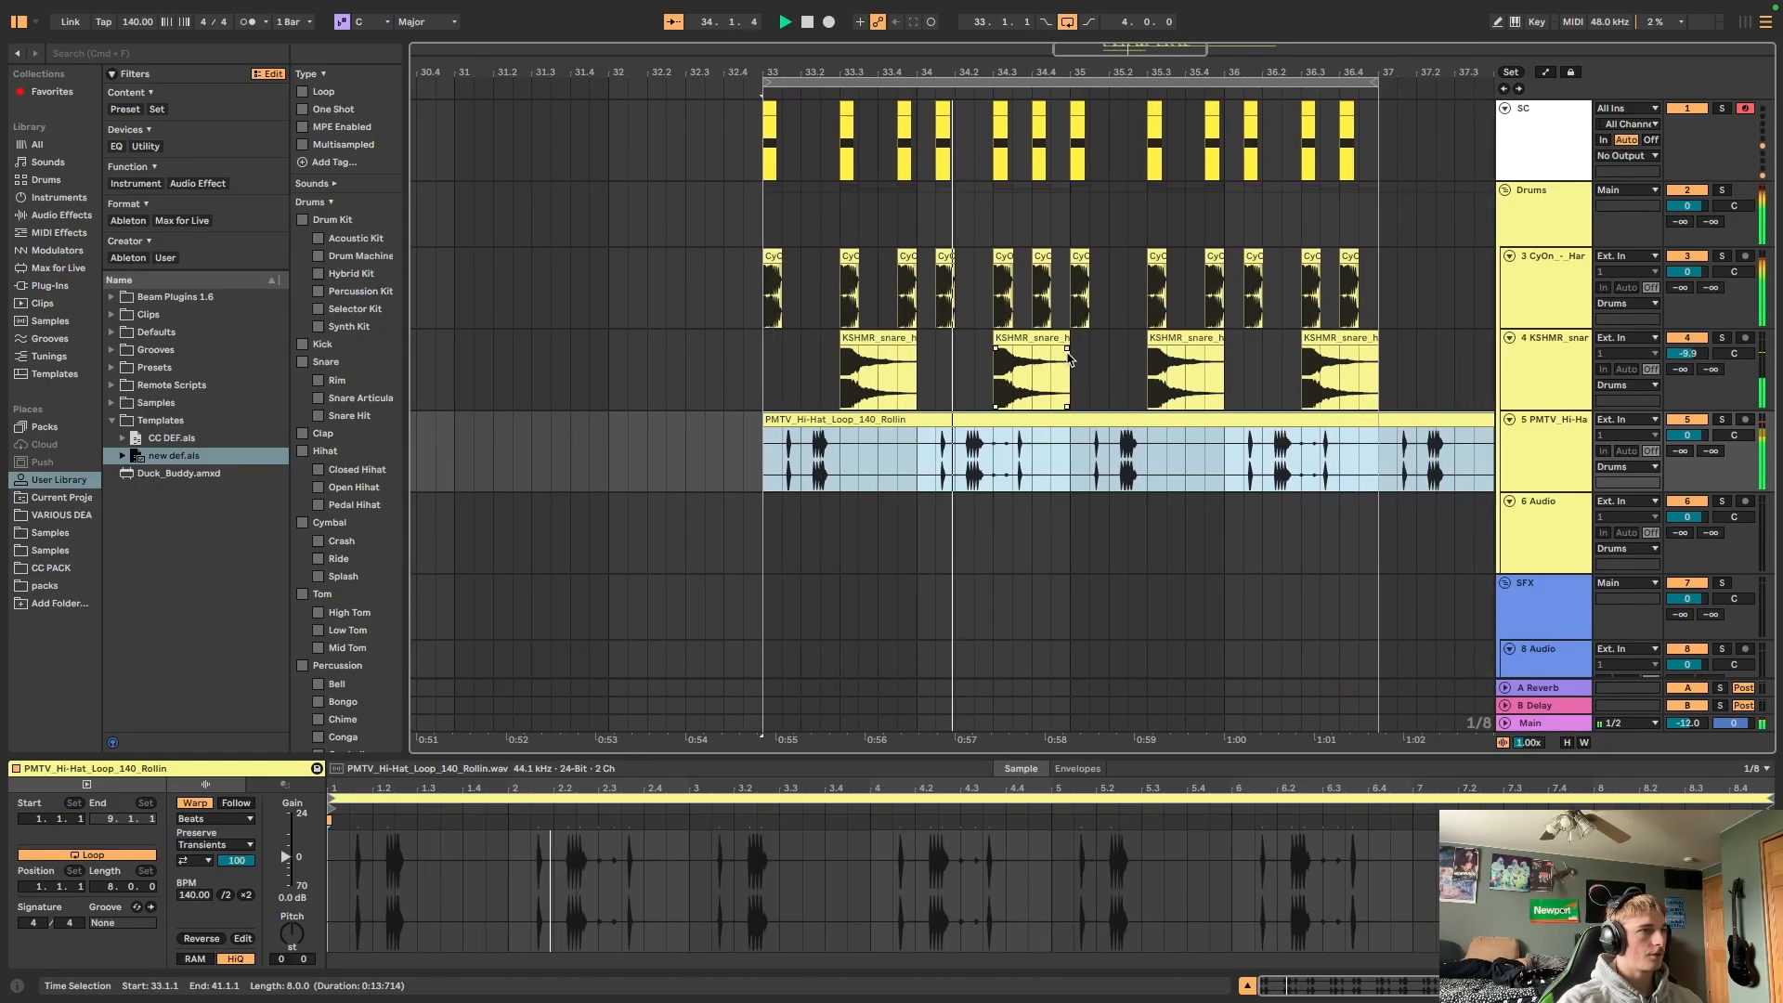
pyautogui.press('space')
pyautogui.press('Delete')
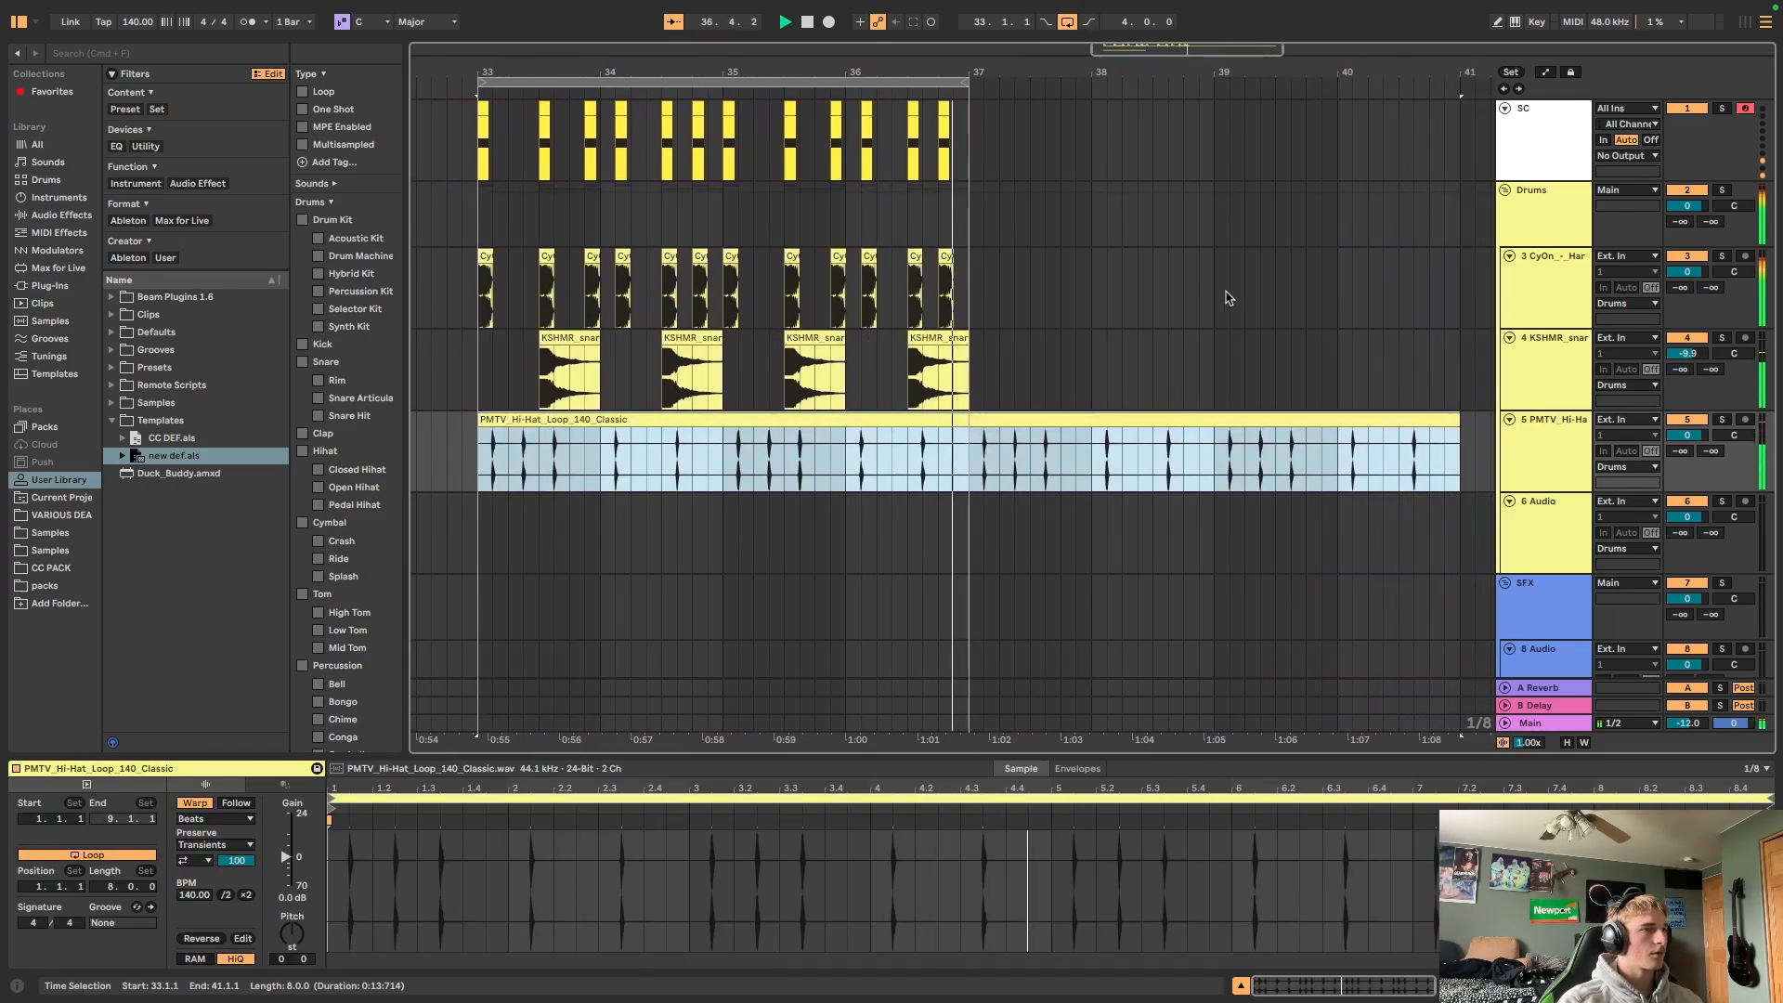
# Split the PMTV_Hi-Hat_Loop_140_Classic clip on track 5 at the loop end and delete everything after bar 37.
pyautogui.press('space')
pyautogui.moveTo(1401, 436); pyautogui.dragTo(1413, 436)
pyautogui.press('super+e')
pyautogui.click(1426, 415)
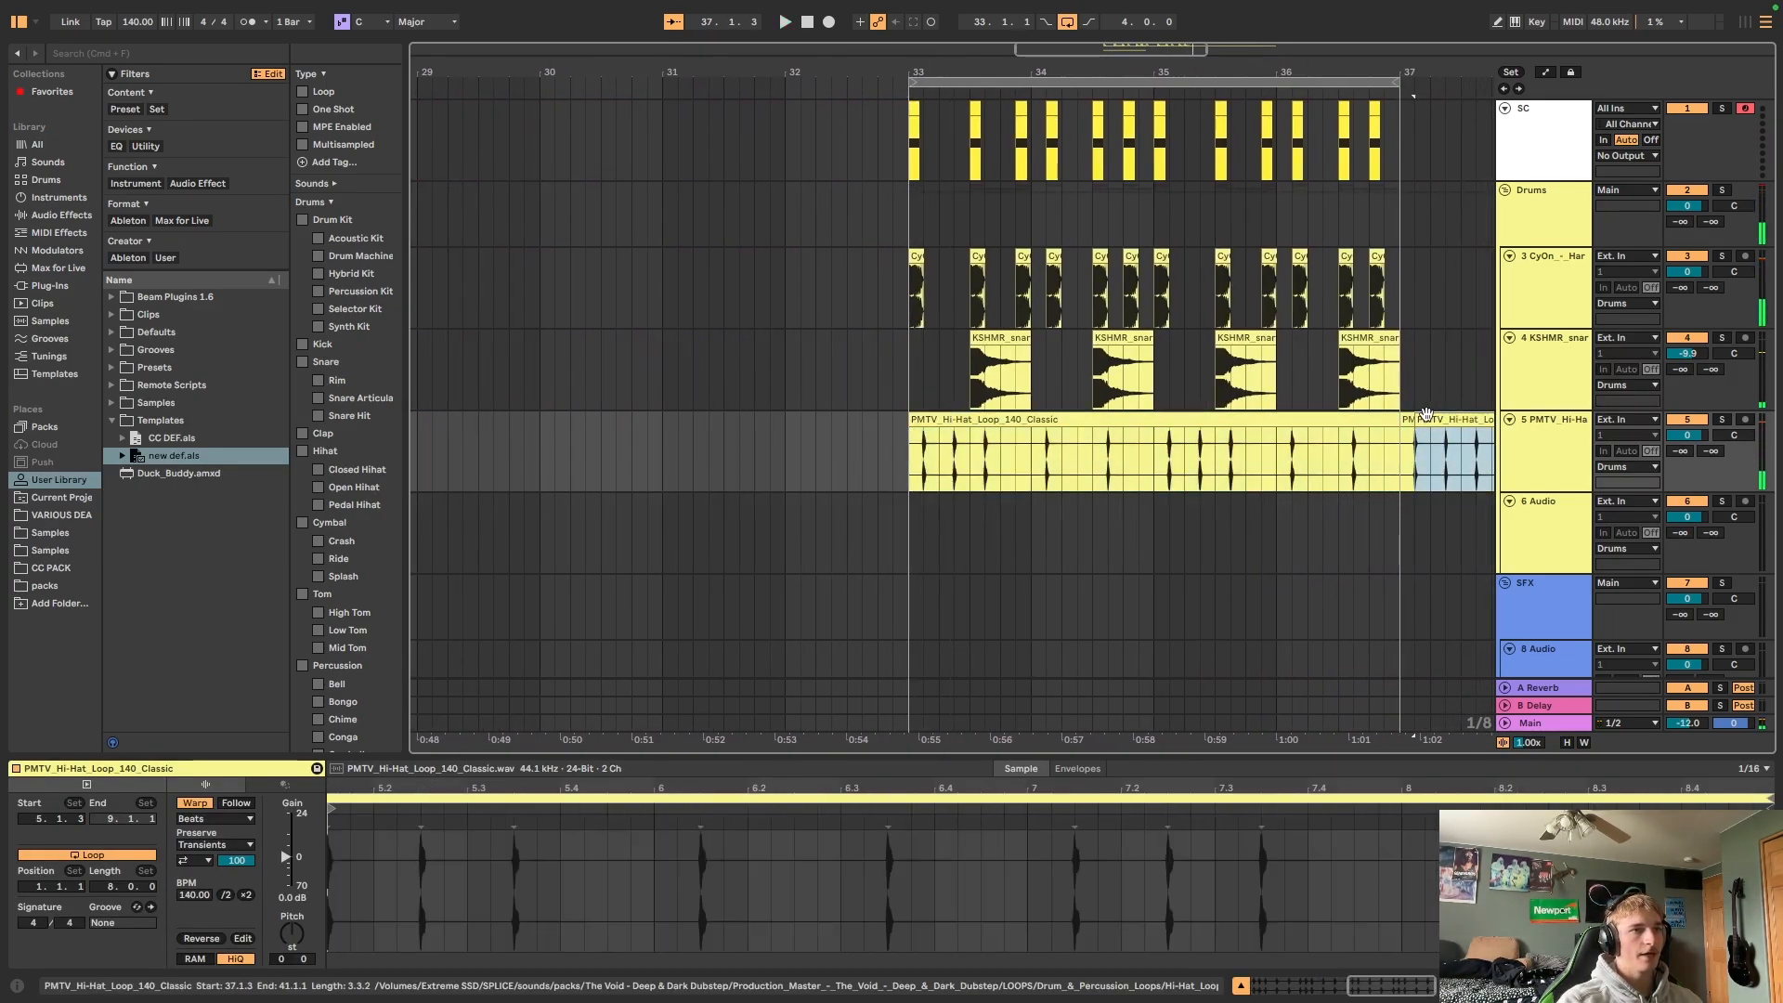
pyautogui.press('Delete')
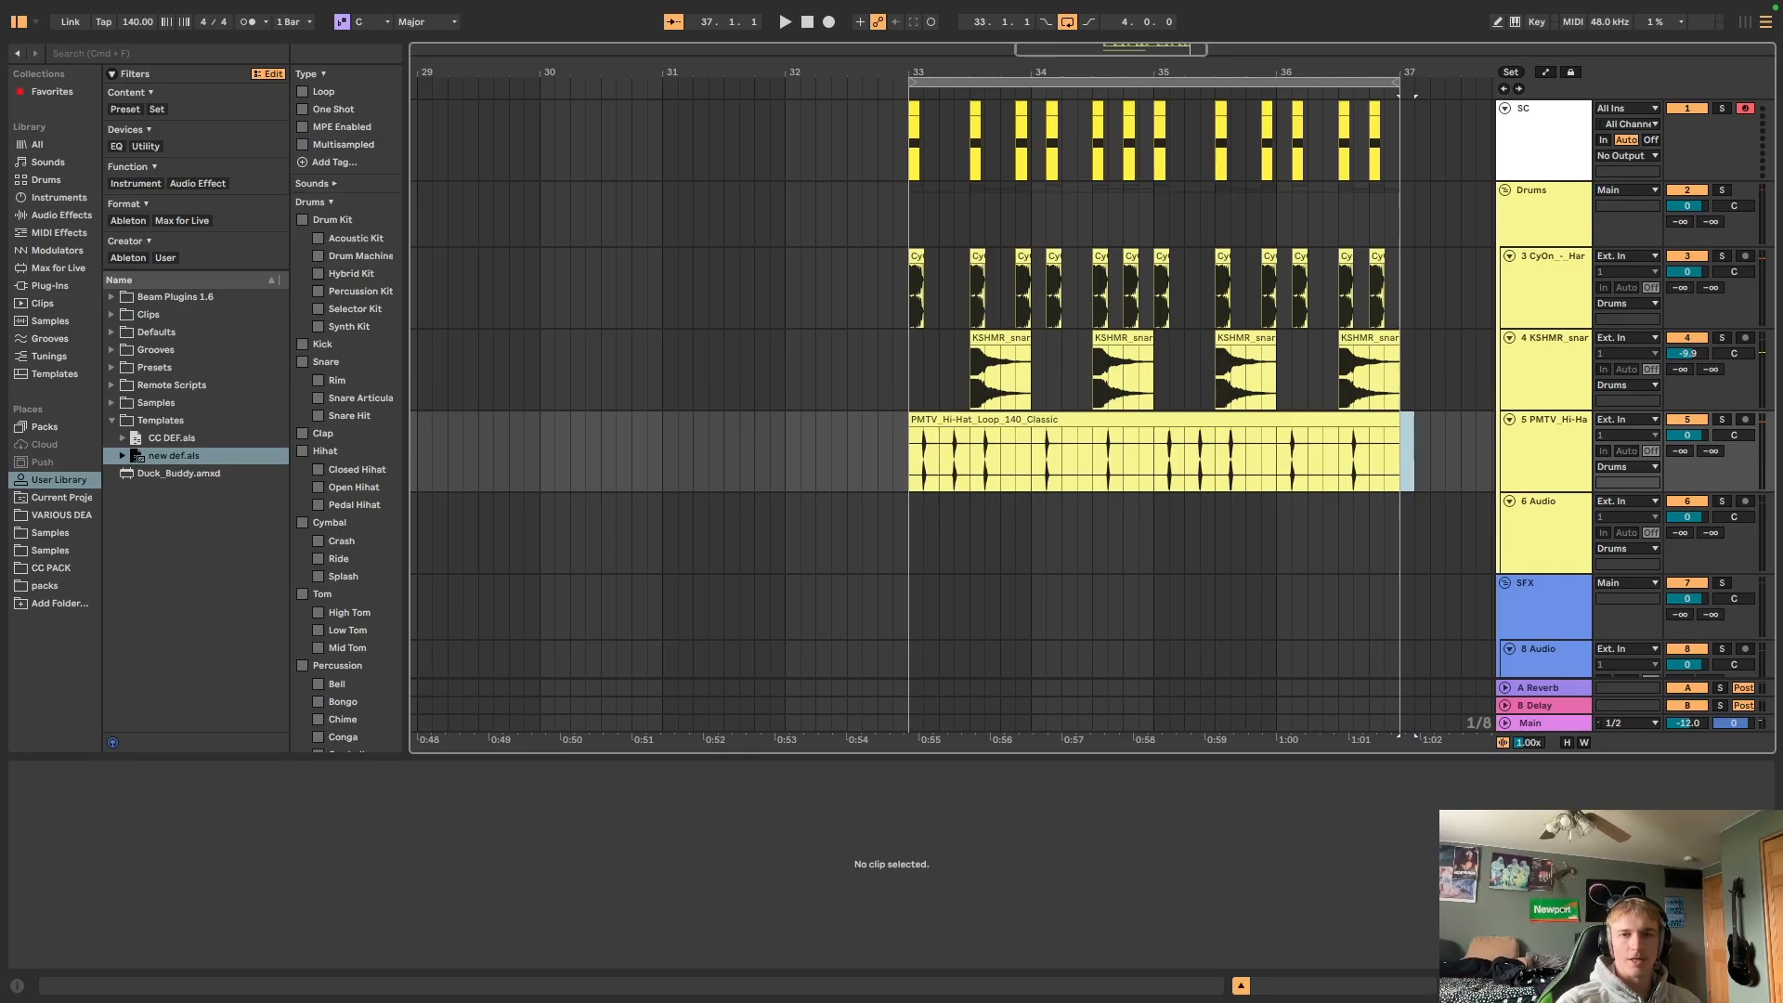
# Add another drum loop at bar 33 on the 6 Audio track and play it with the drums.
pyautogui.moveTo(1781, 575); pyautogui.dragTo(913, 548)
pyautogui.press('space')
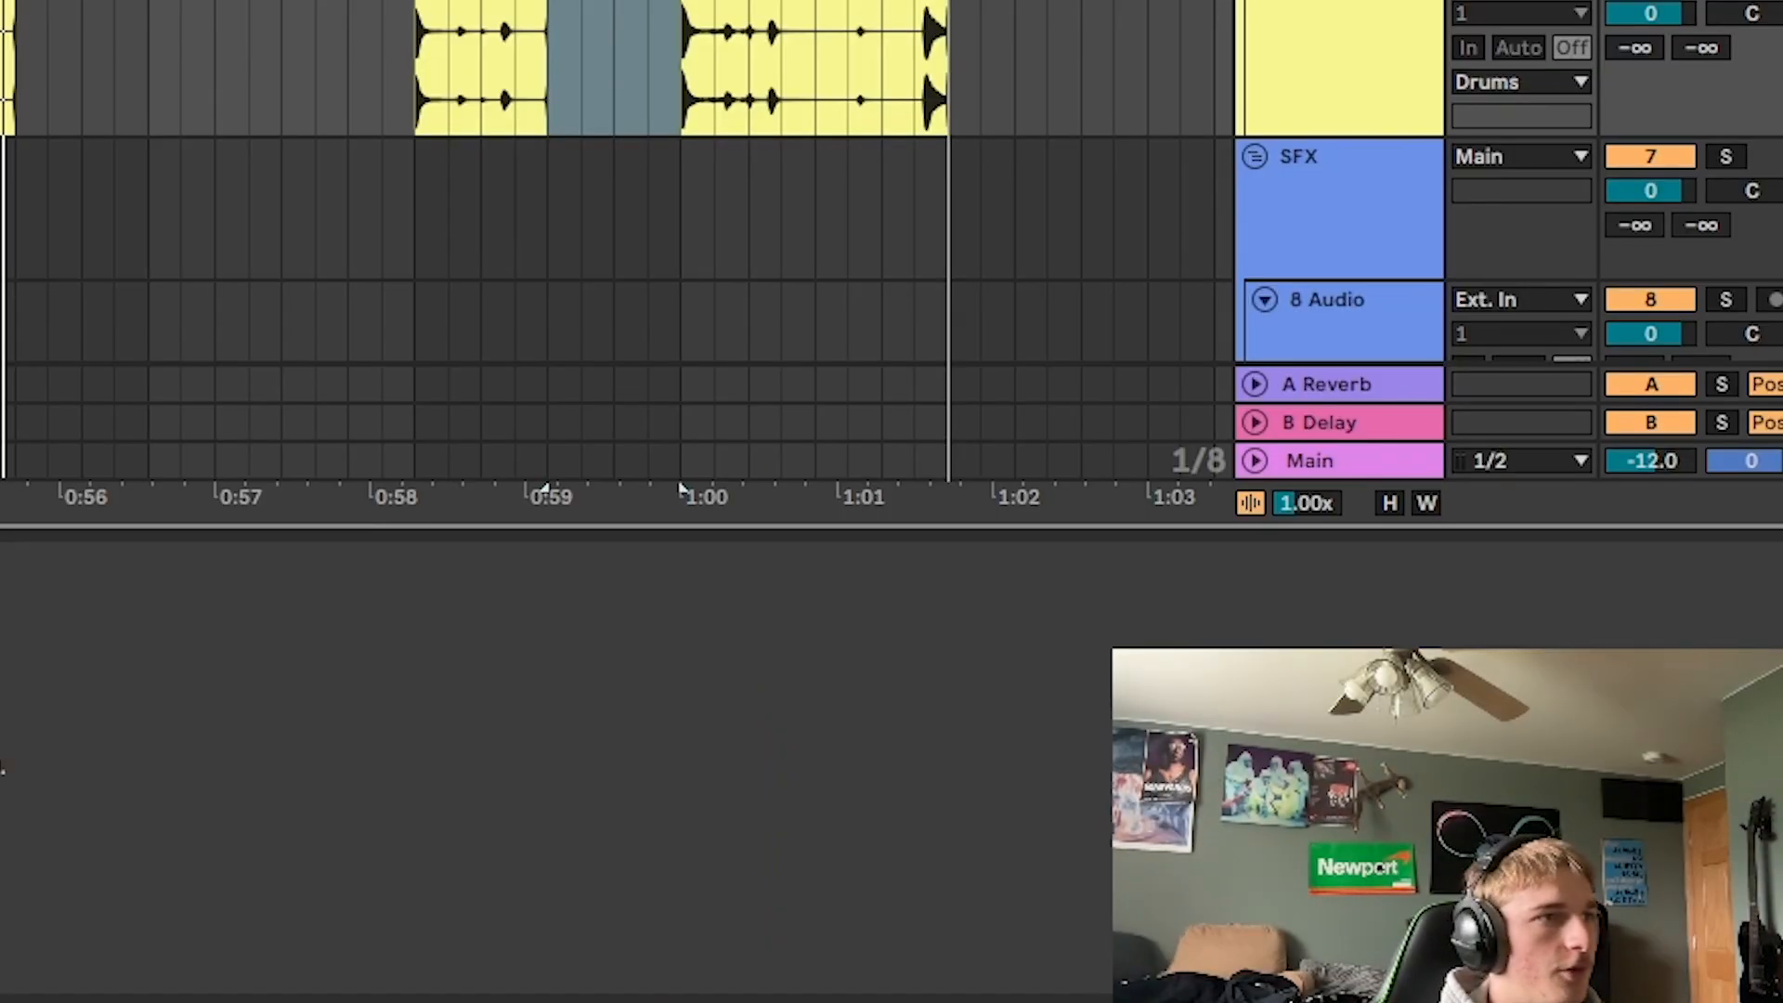
pyautogui.click(108, 35)
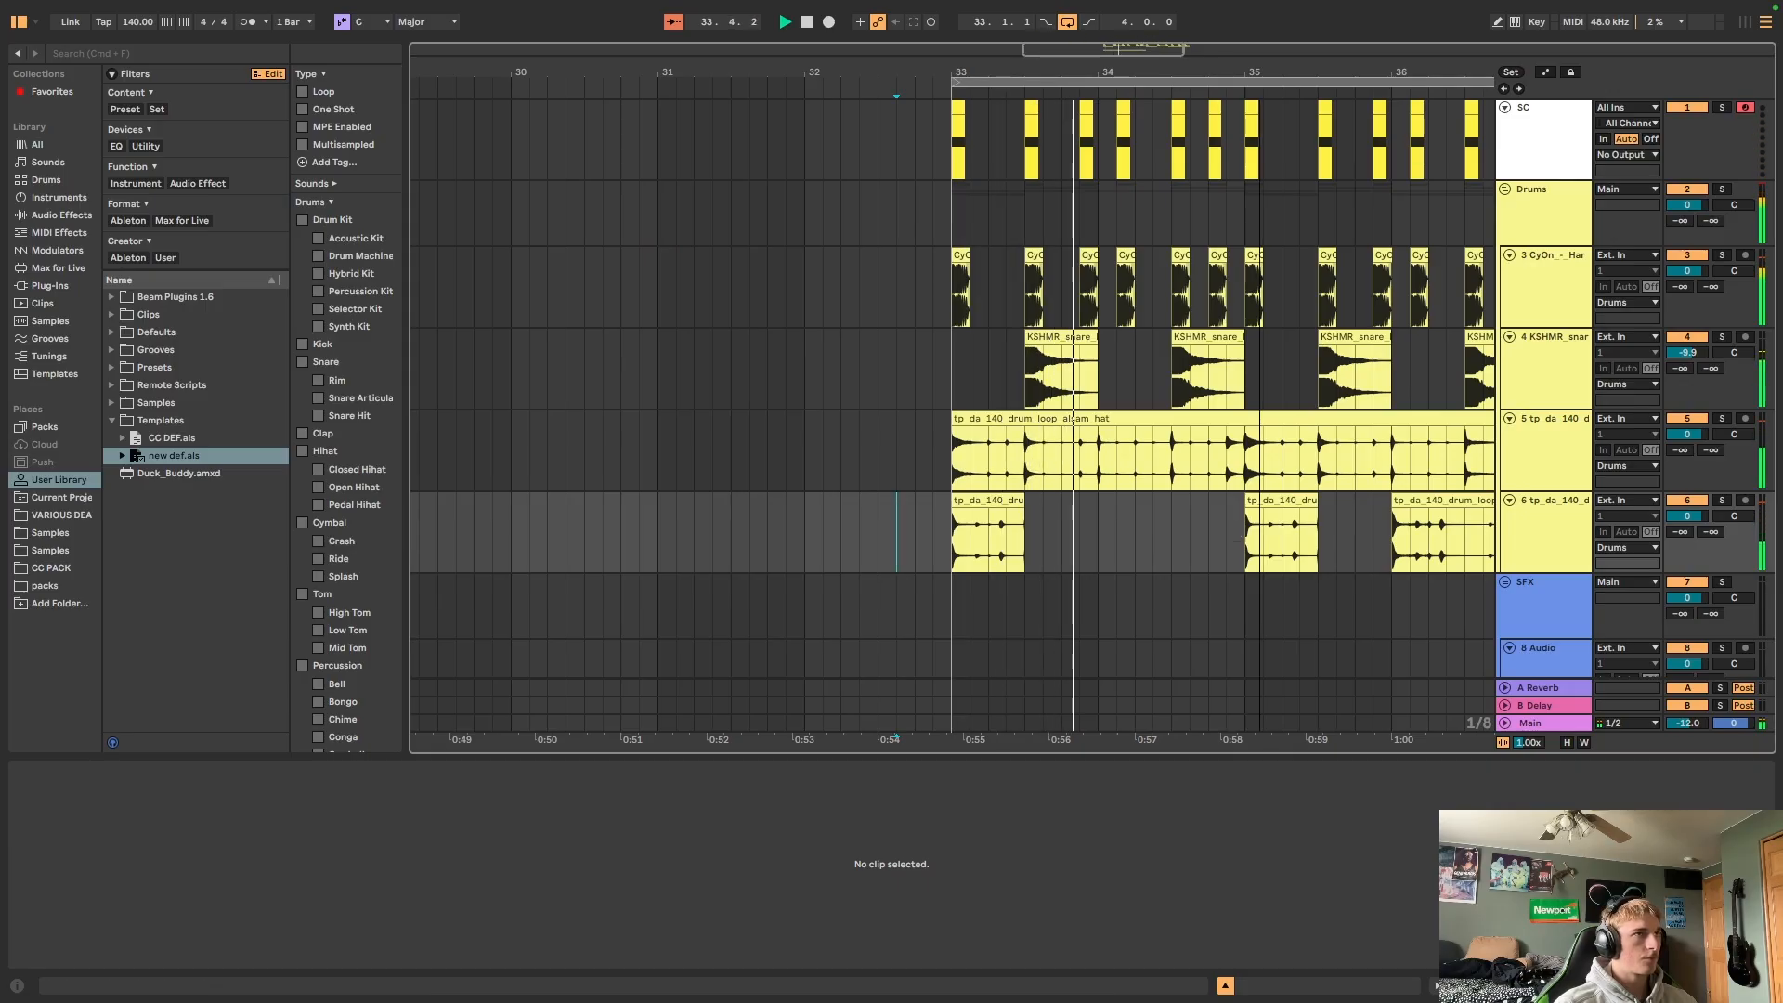
# Delete the end of the tp_da_140_drum_loop_vintage_hat loop on track 6 from 36.3 onward.
pyautogui.moveTo(1258, 72); pyautogui.dragTo(1259, 37)
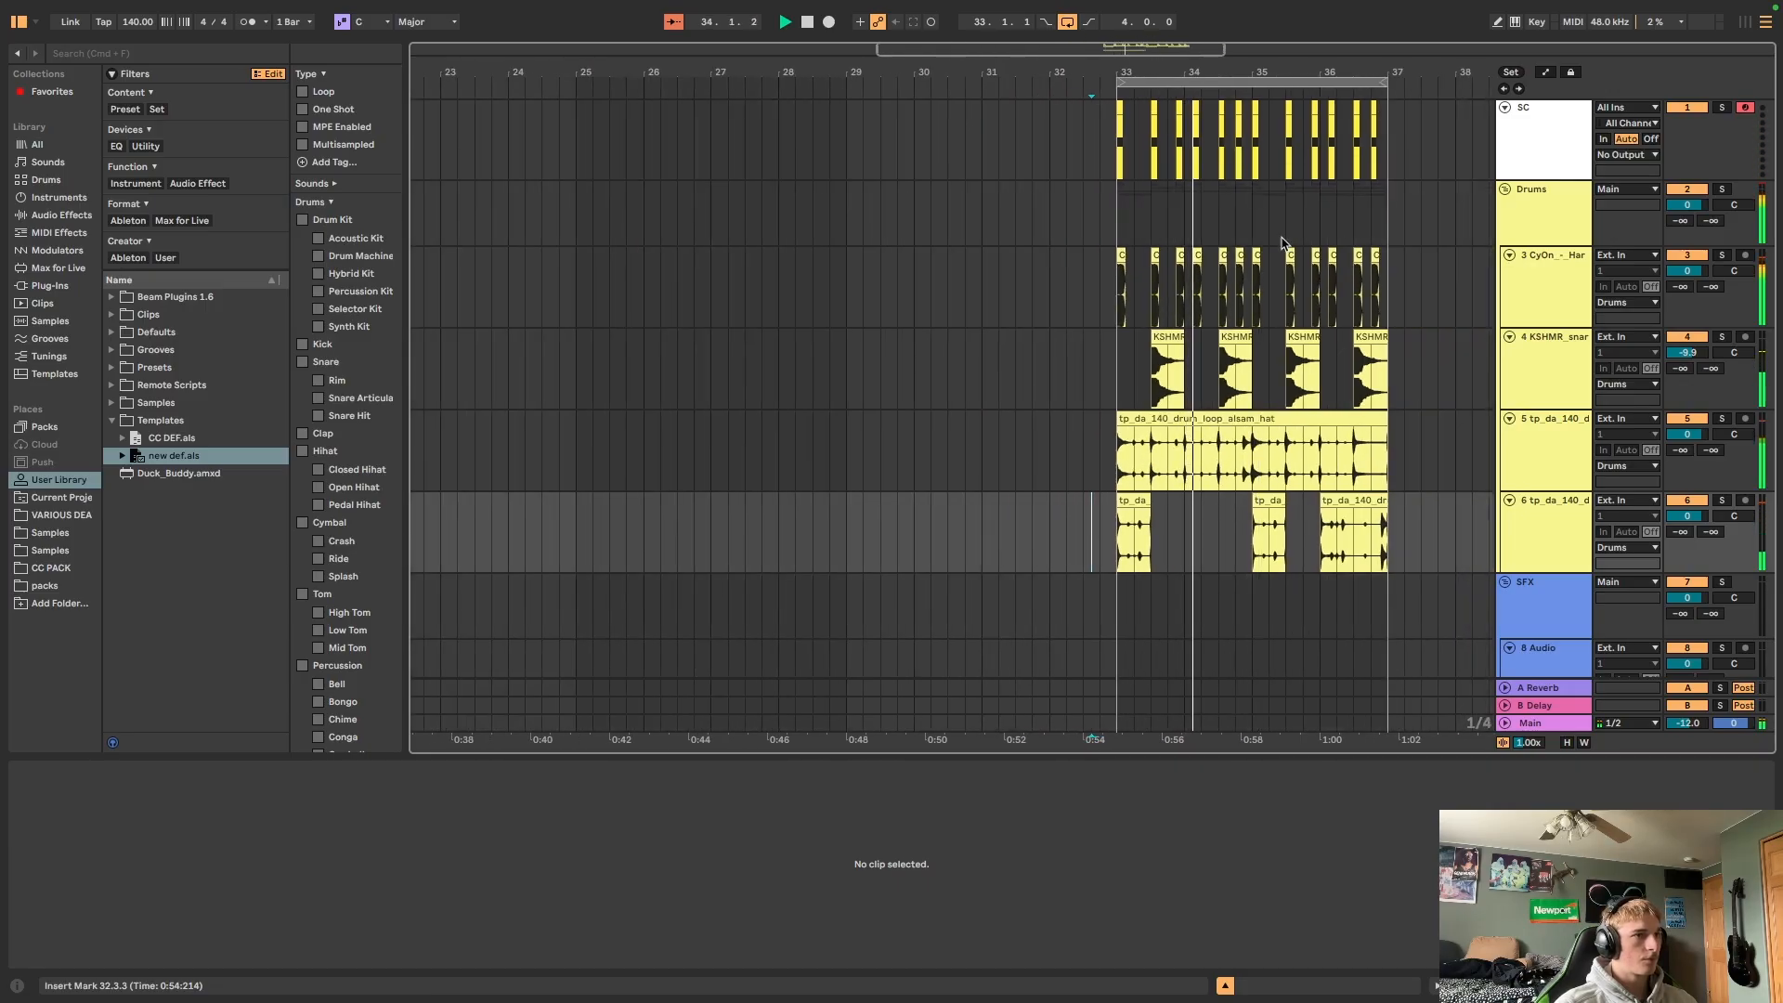
pyautogui.moveTo(1354, 533); pyautogui.dragTo(1501, 529)
pyautogui.press('Delete')
# Lower the volume of track 6 to -5.7 dB and the snare track to -12.5 dB, and stop playback.
pyautogui.moveTo(1709, 517); pyautogui.dragTo(1708, 548)
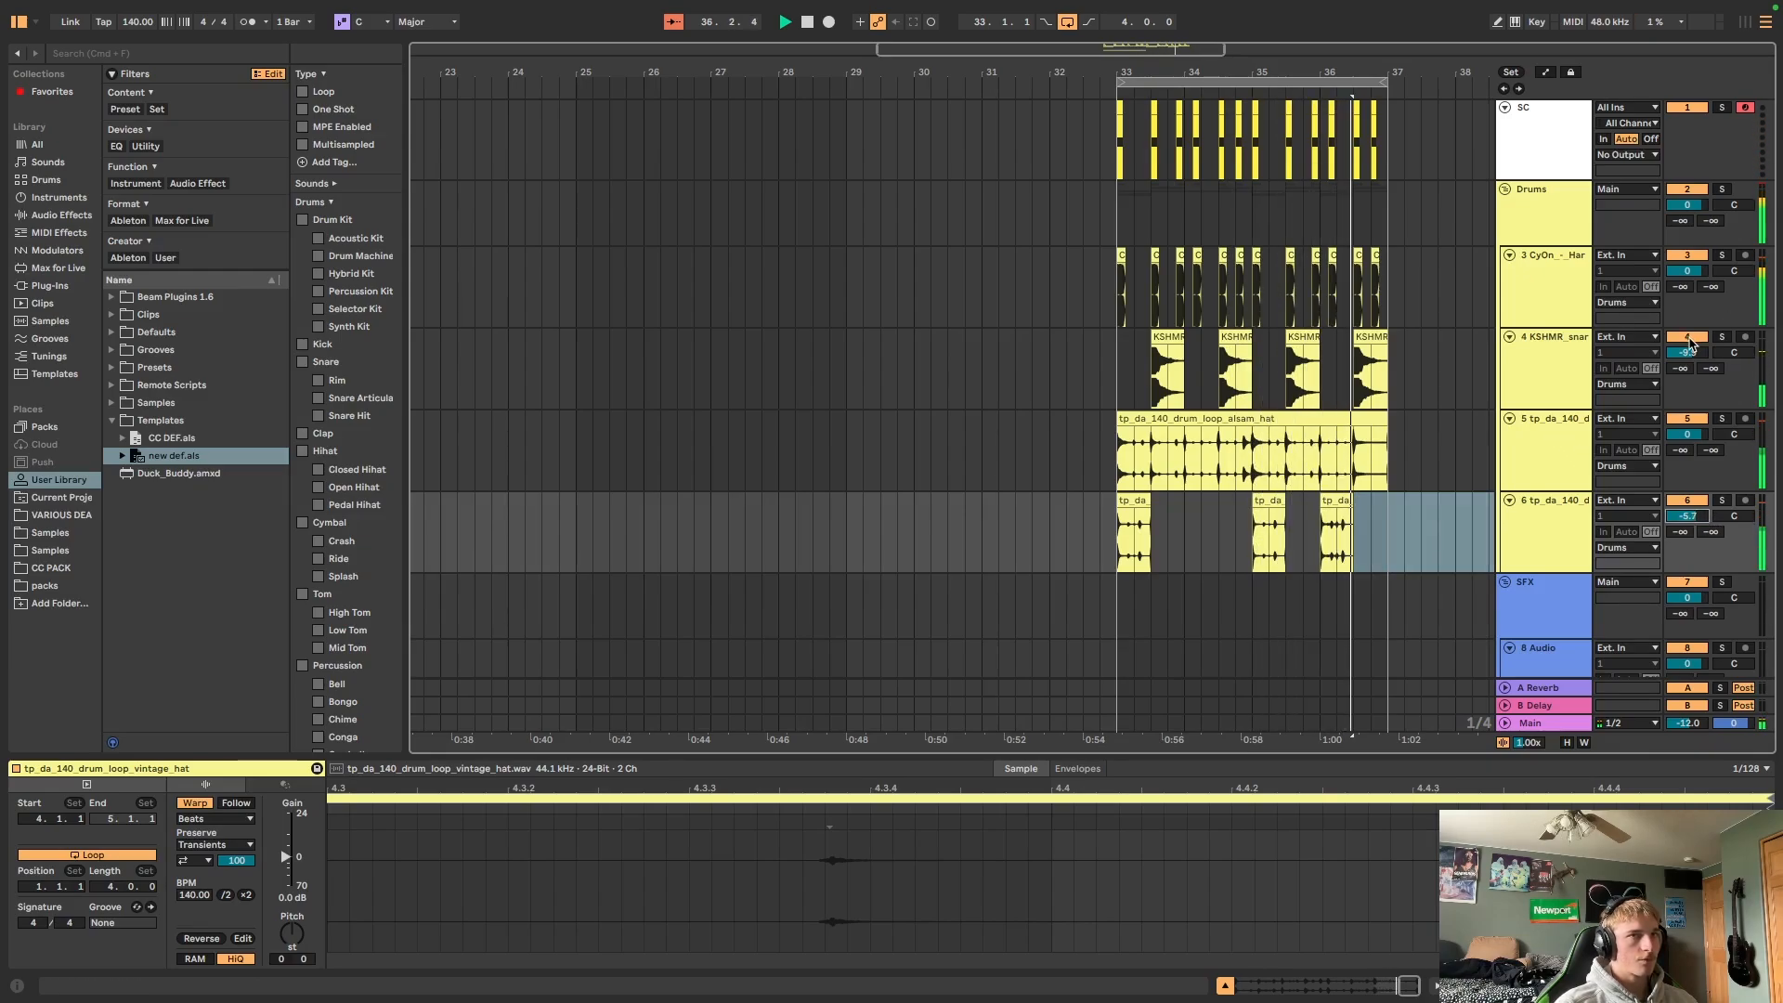
pyautogui.press('space')
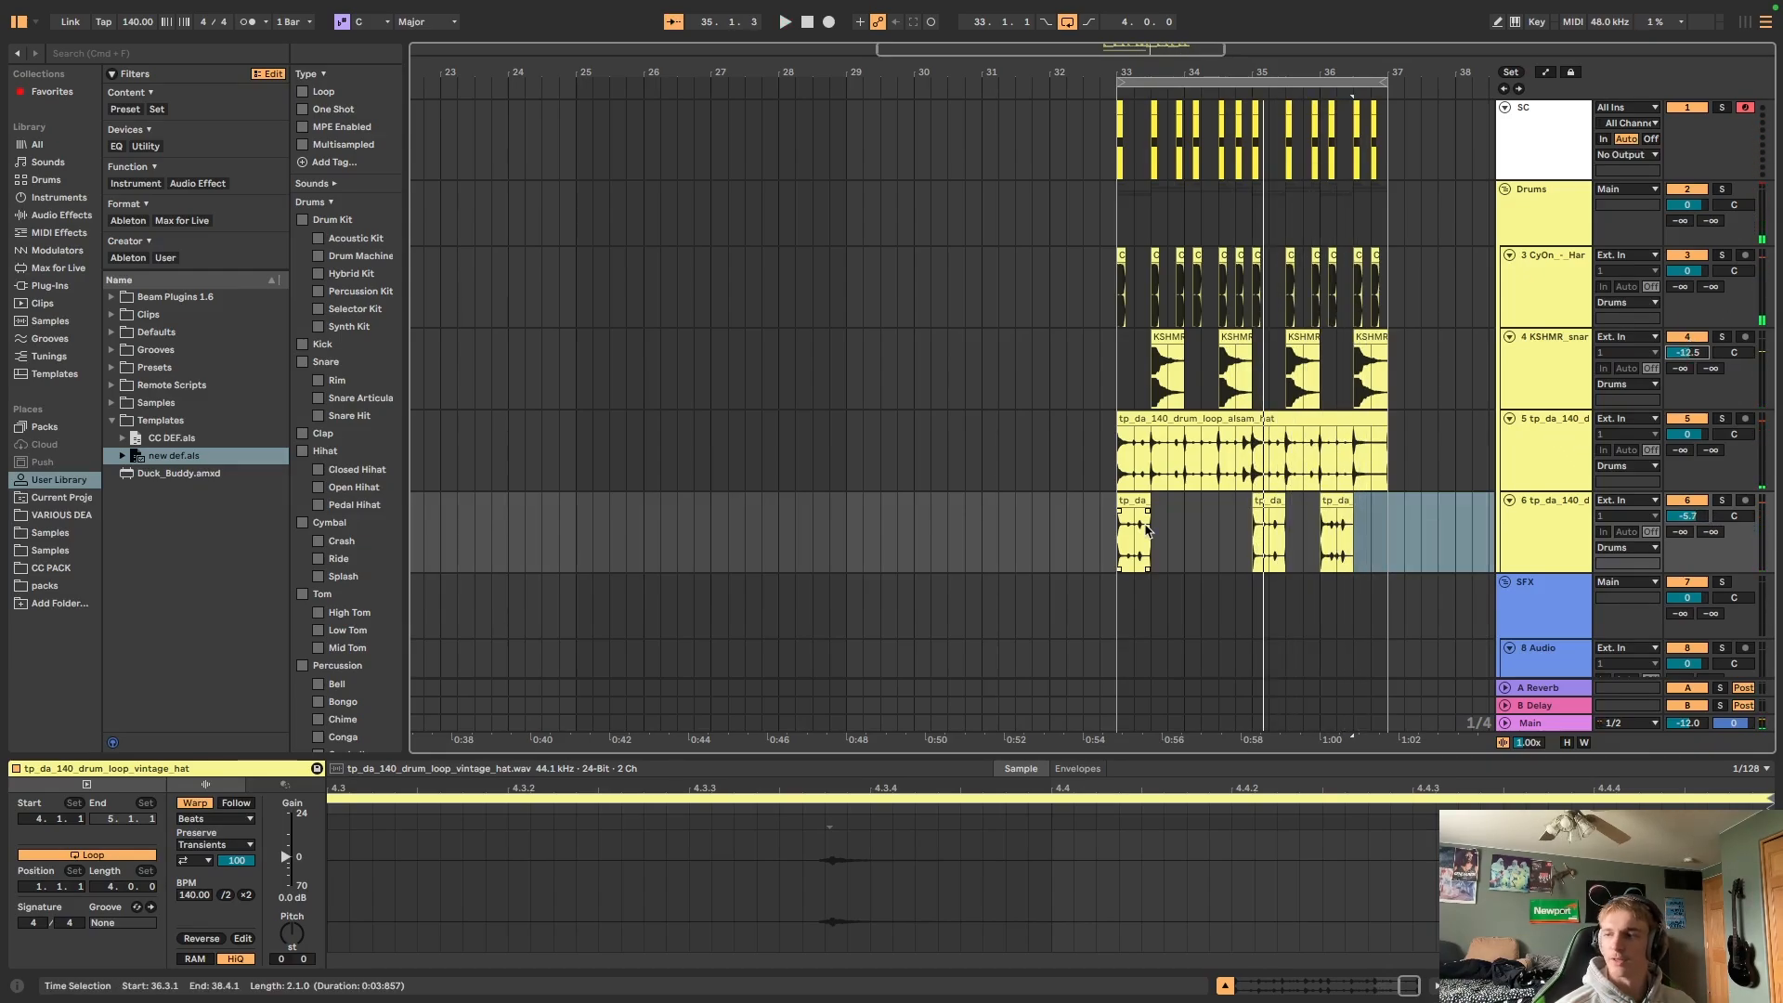
# Create an empty MIDI clip on the 14 Serum track at bar 33 and lengthen it to one bar.
pyautogui.scroll(-5, 1279, 267)
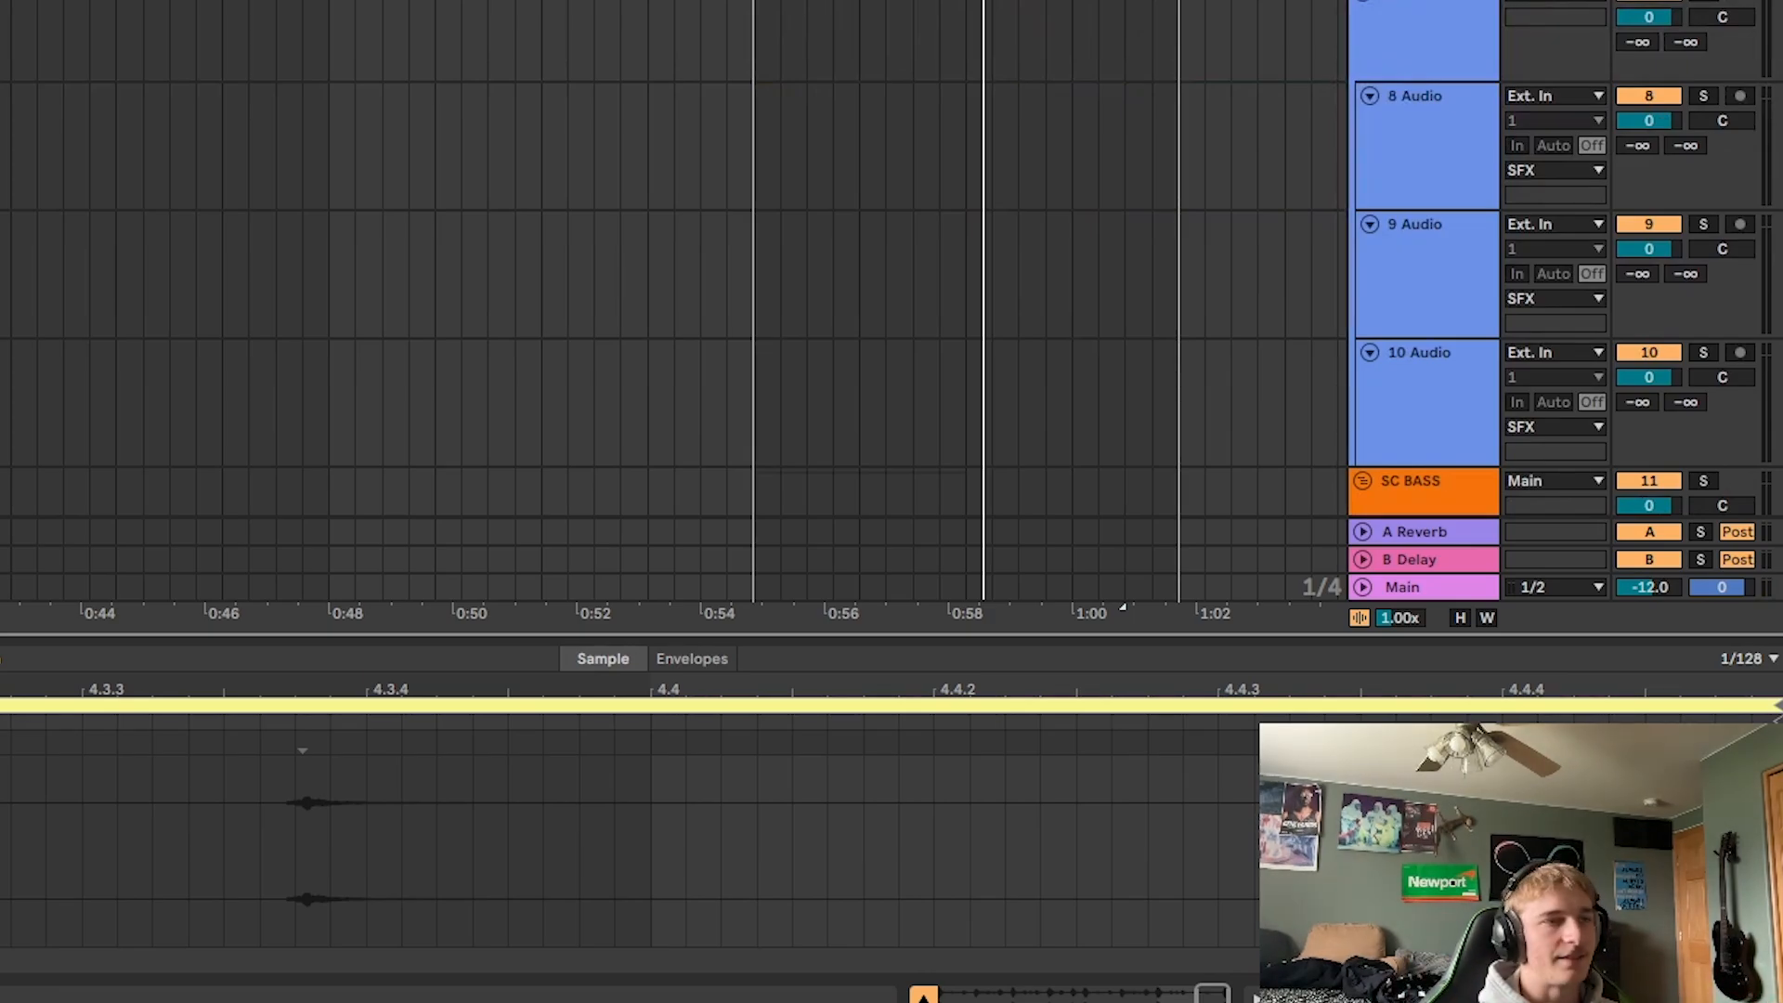
pyautogui.scroll(-5, 673, 260)
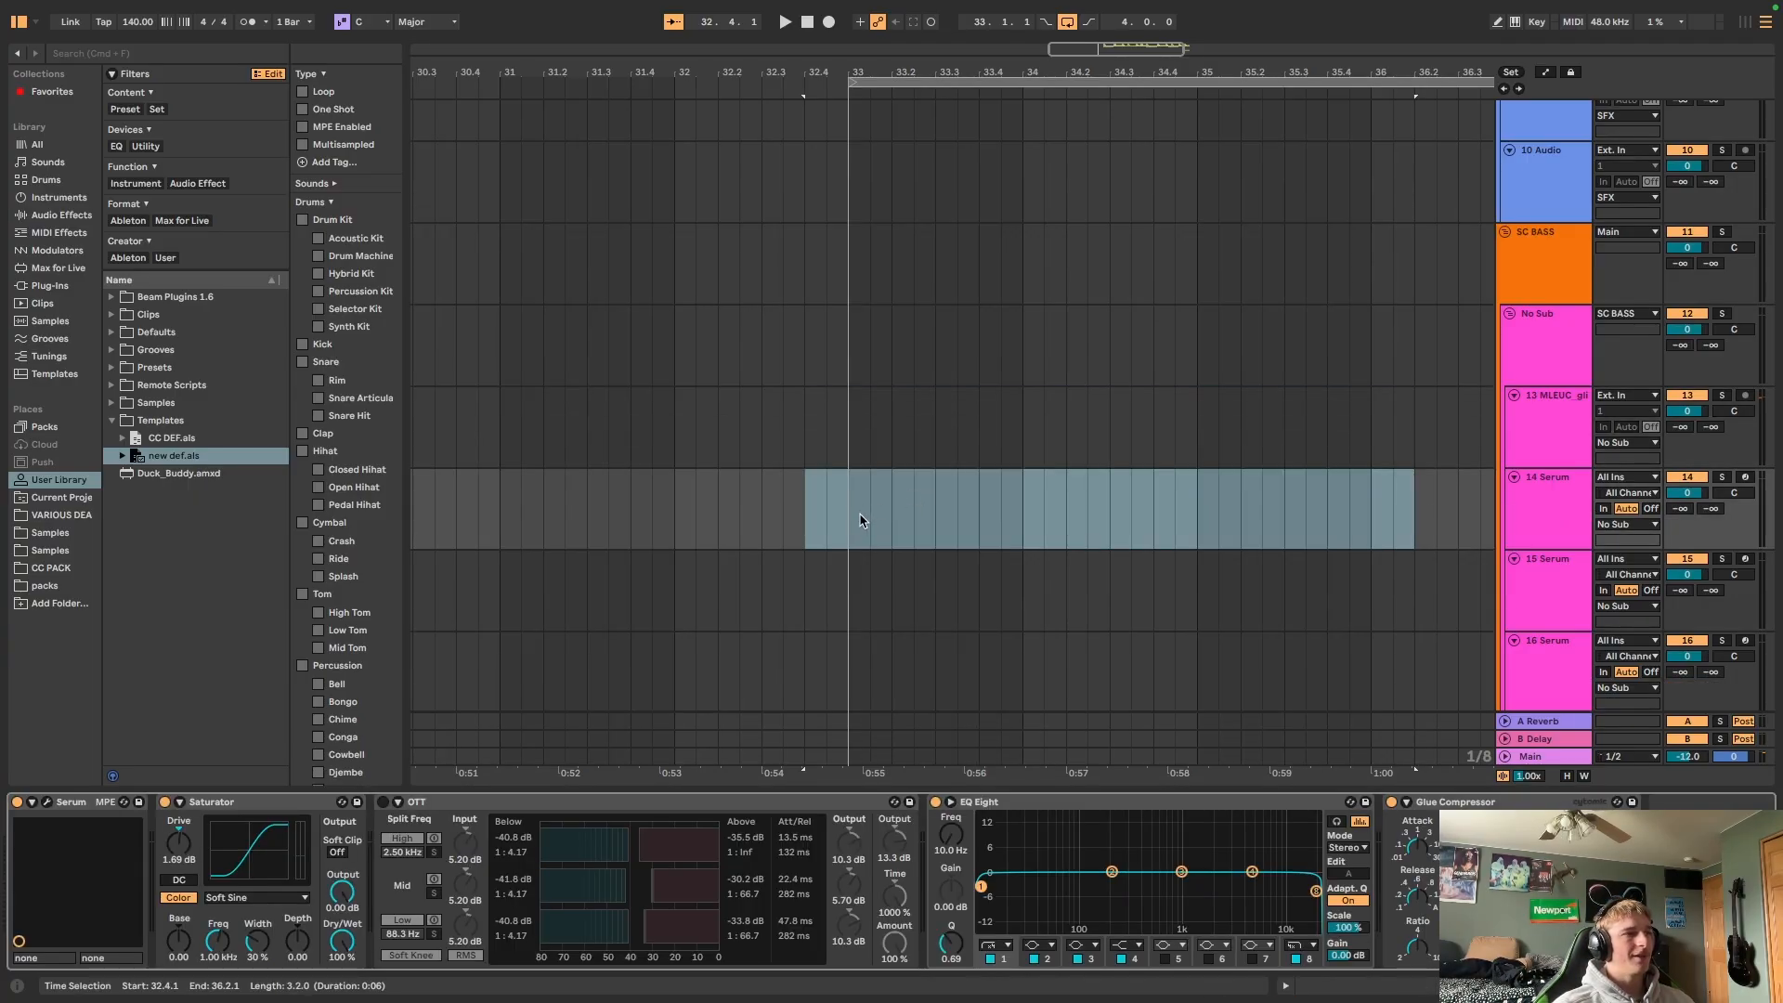
pyautogui.doubleClick(860, 520)
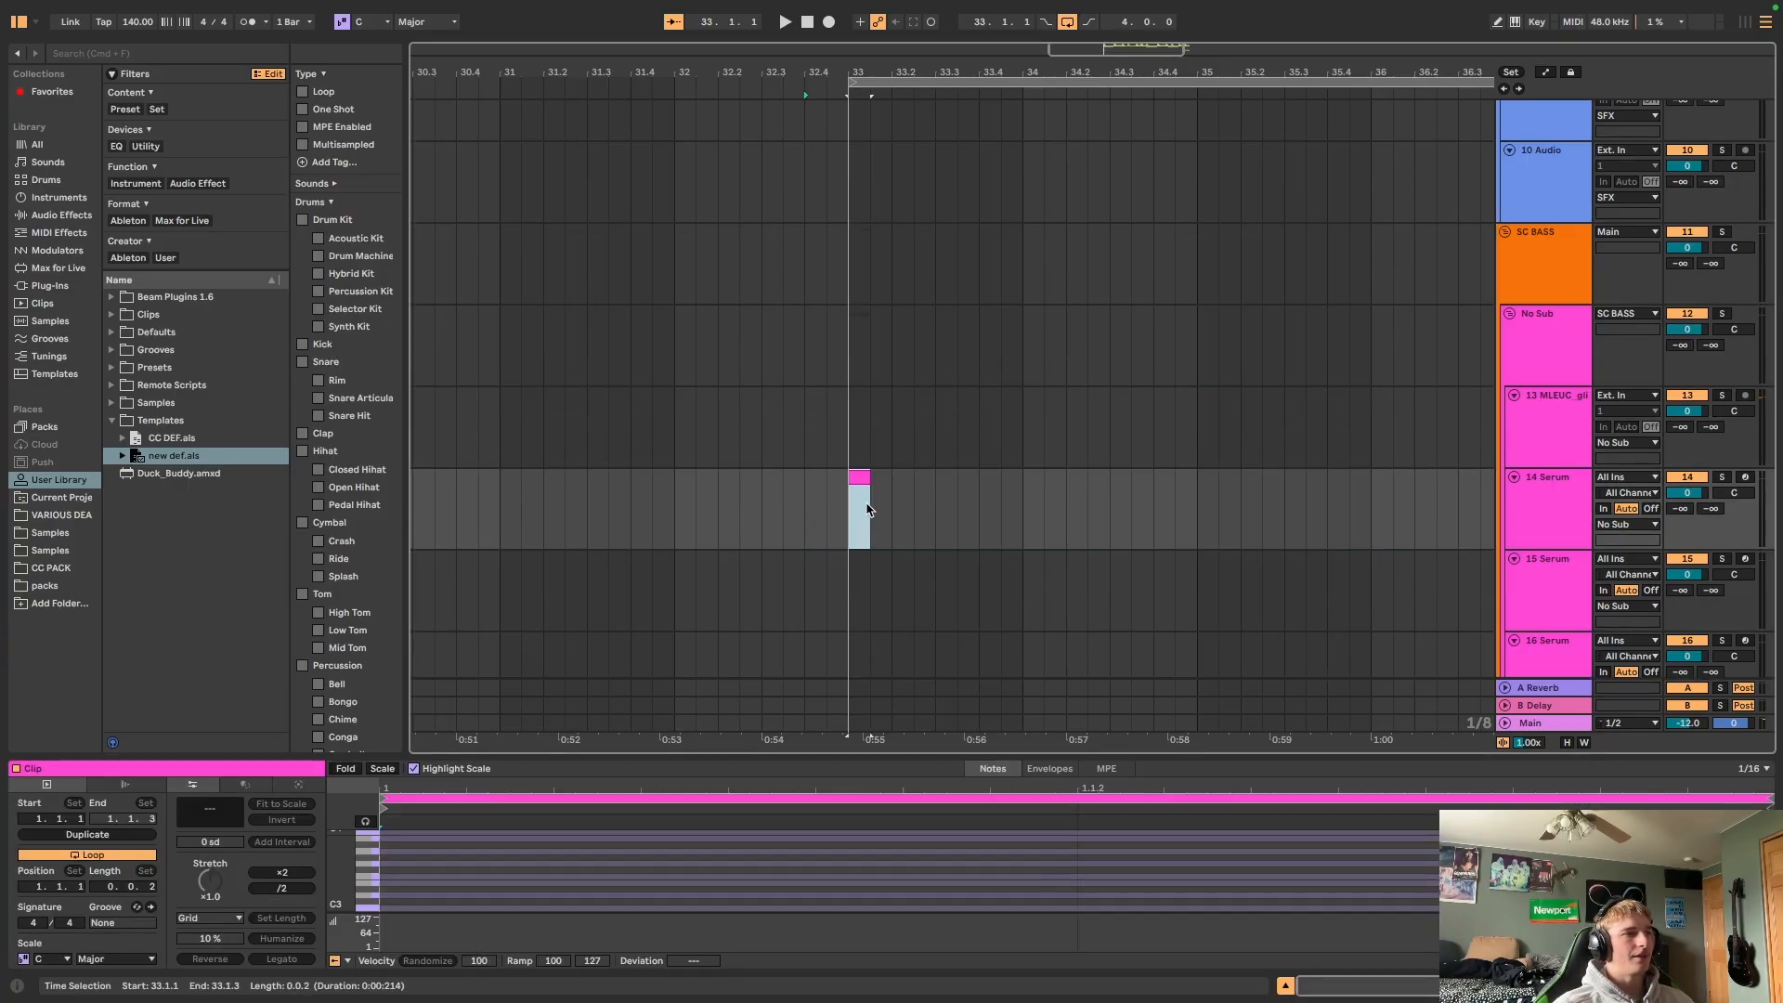
pyautogui.moveTo(865, 475); pyautogui.dragTo(1017, 475)
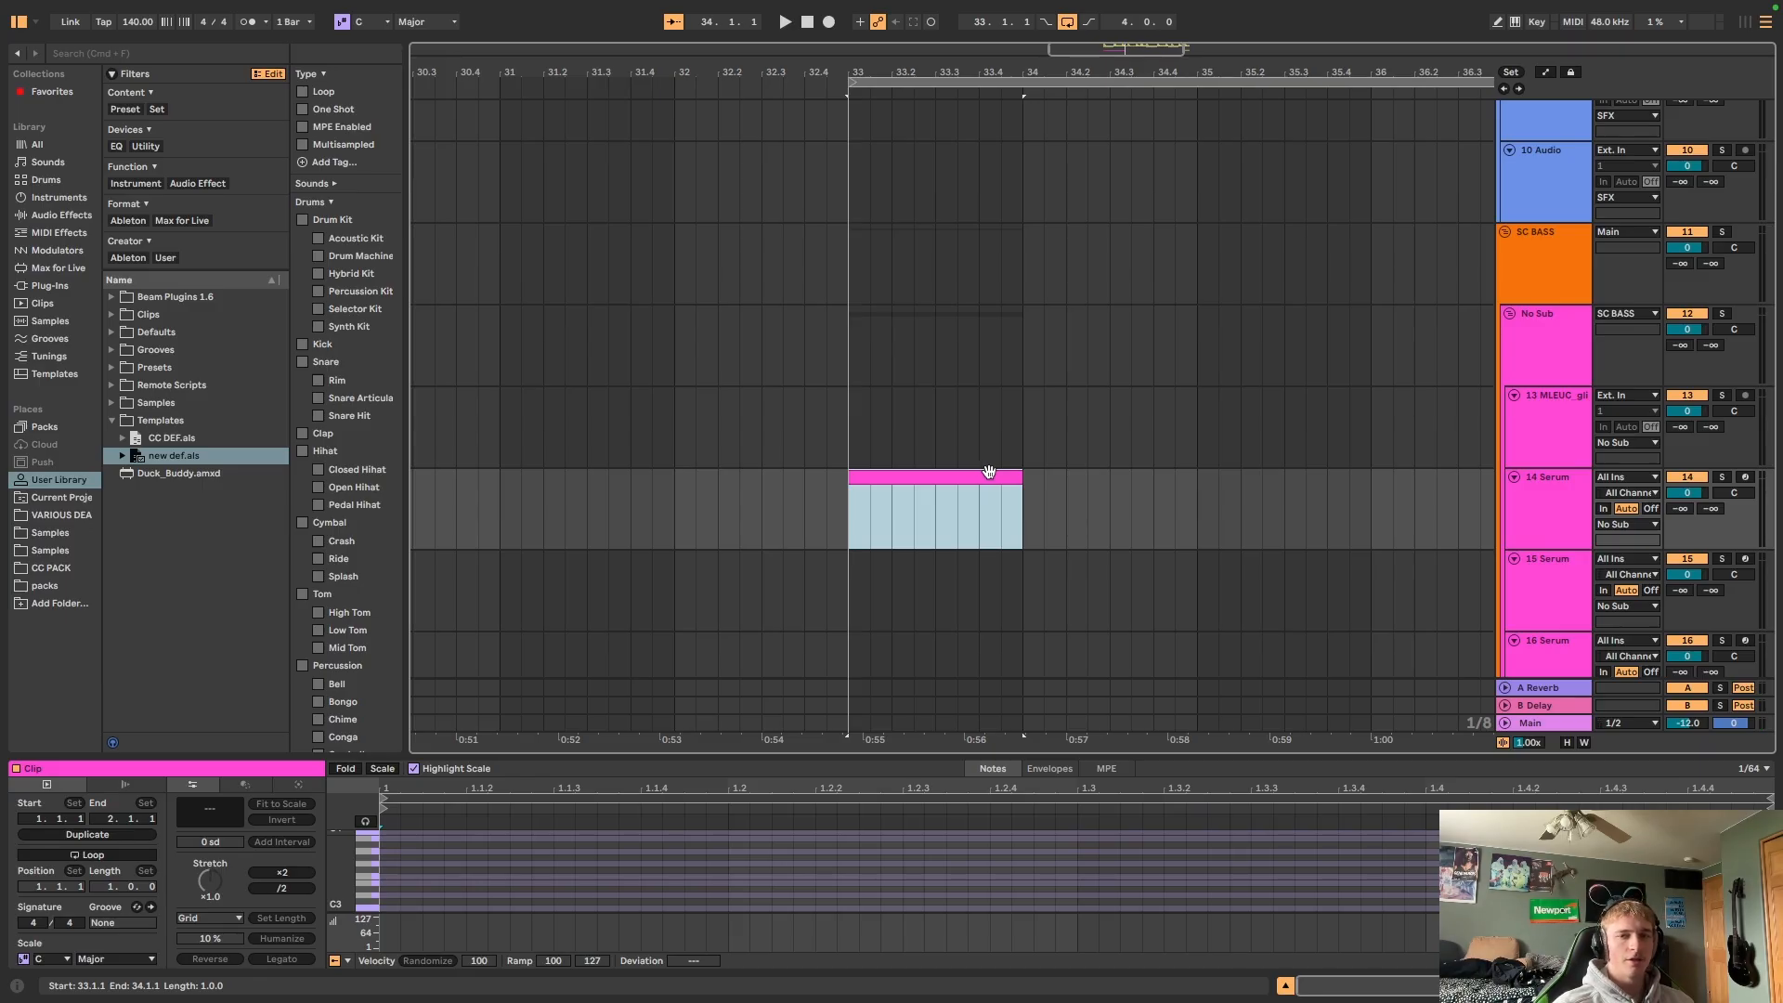
# Enlarge the new clip's note editor, draw a G2 note spanning the whole bar, and play it.
pyautogui.doubleClick(988, 472)
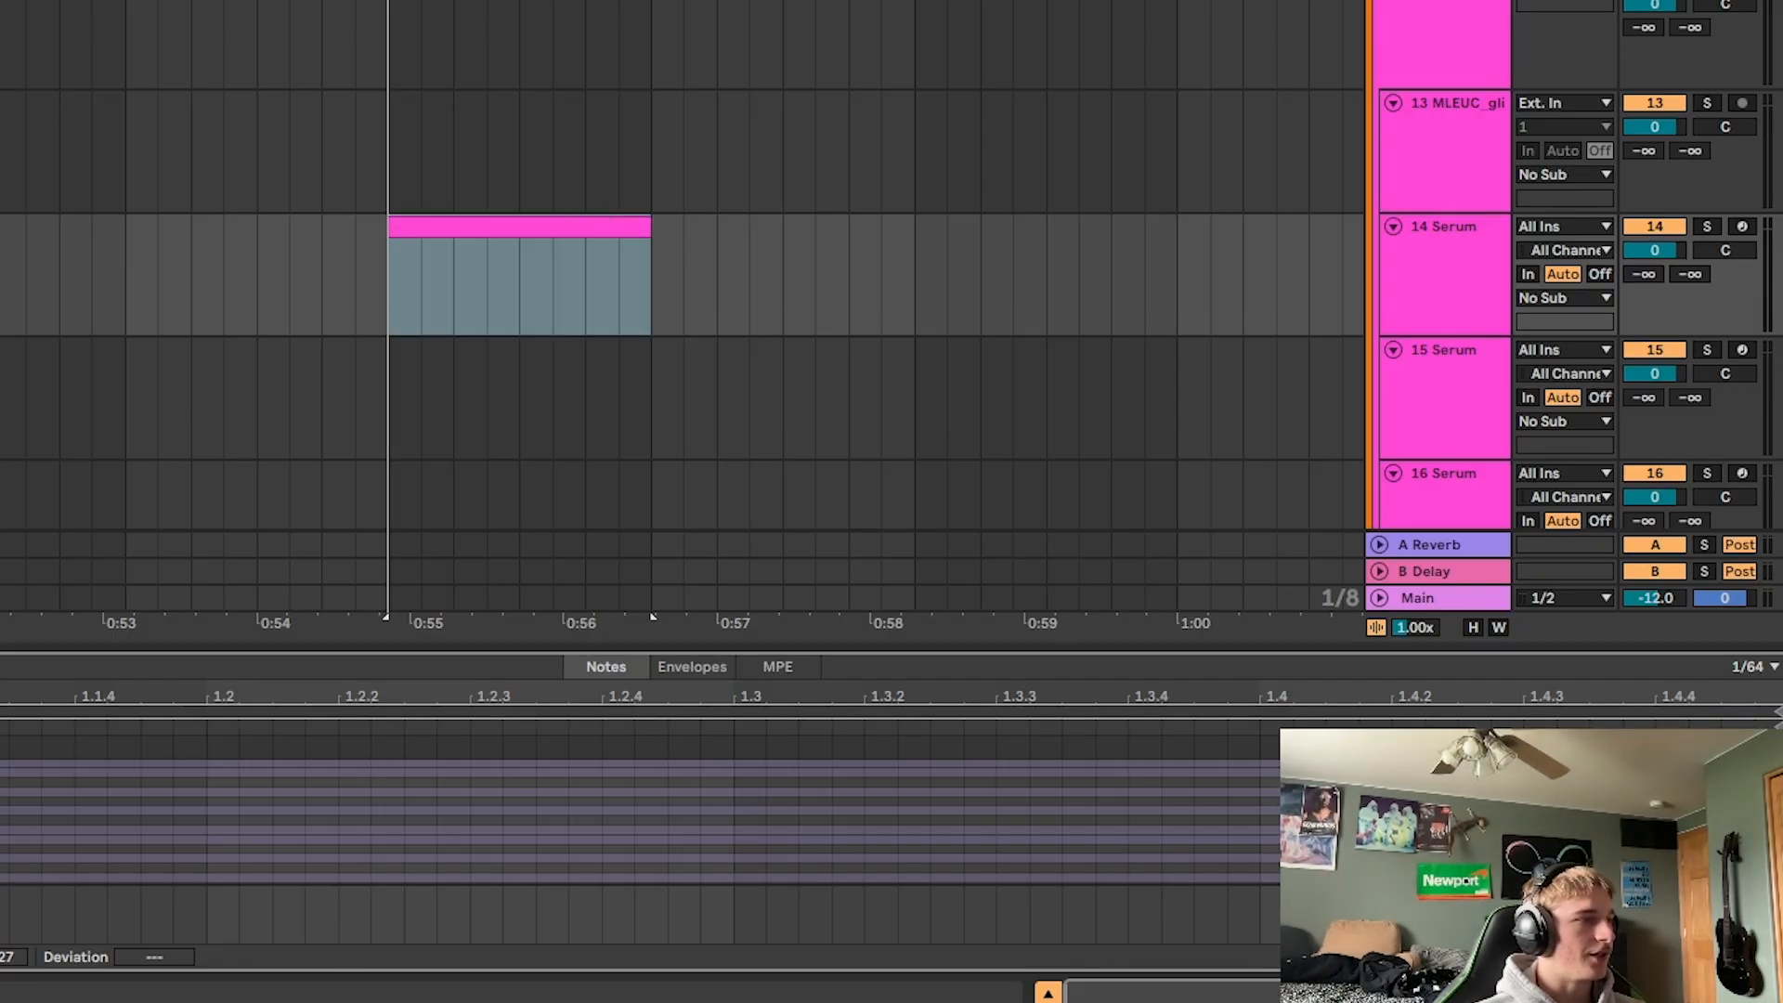
pyautogui.moveTo(989, 653); pyautogui.dragTo(989, 84)
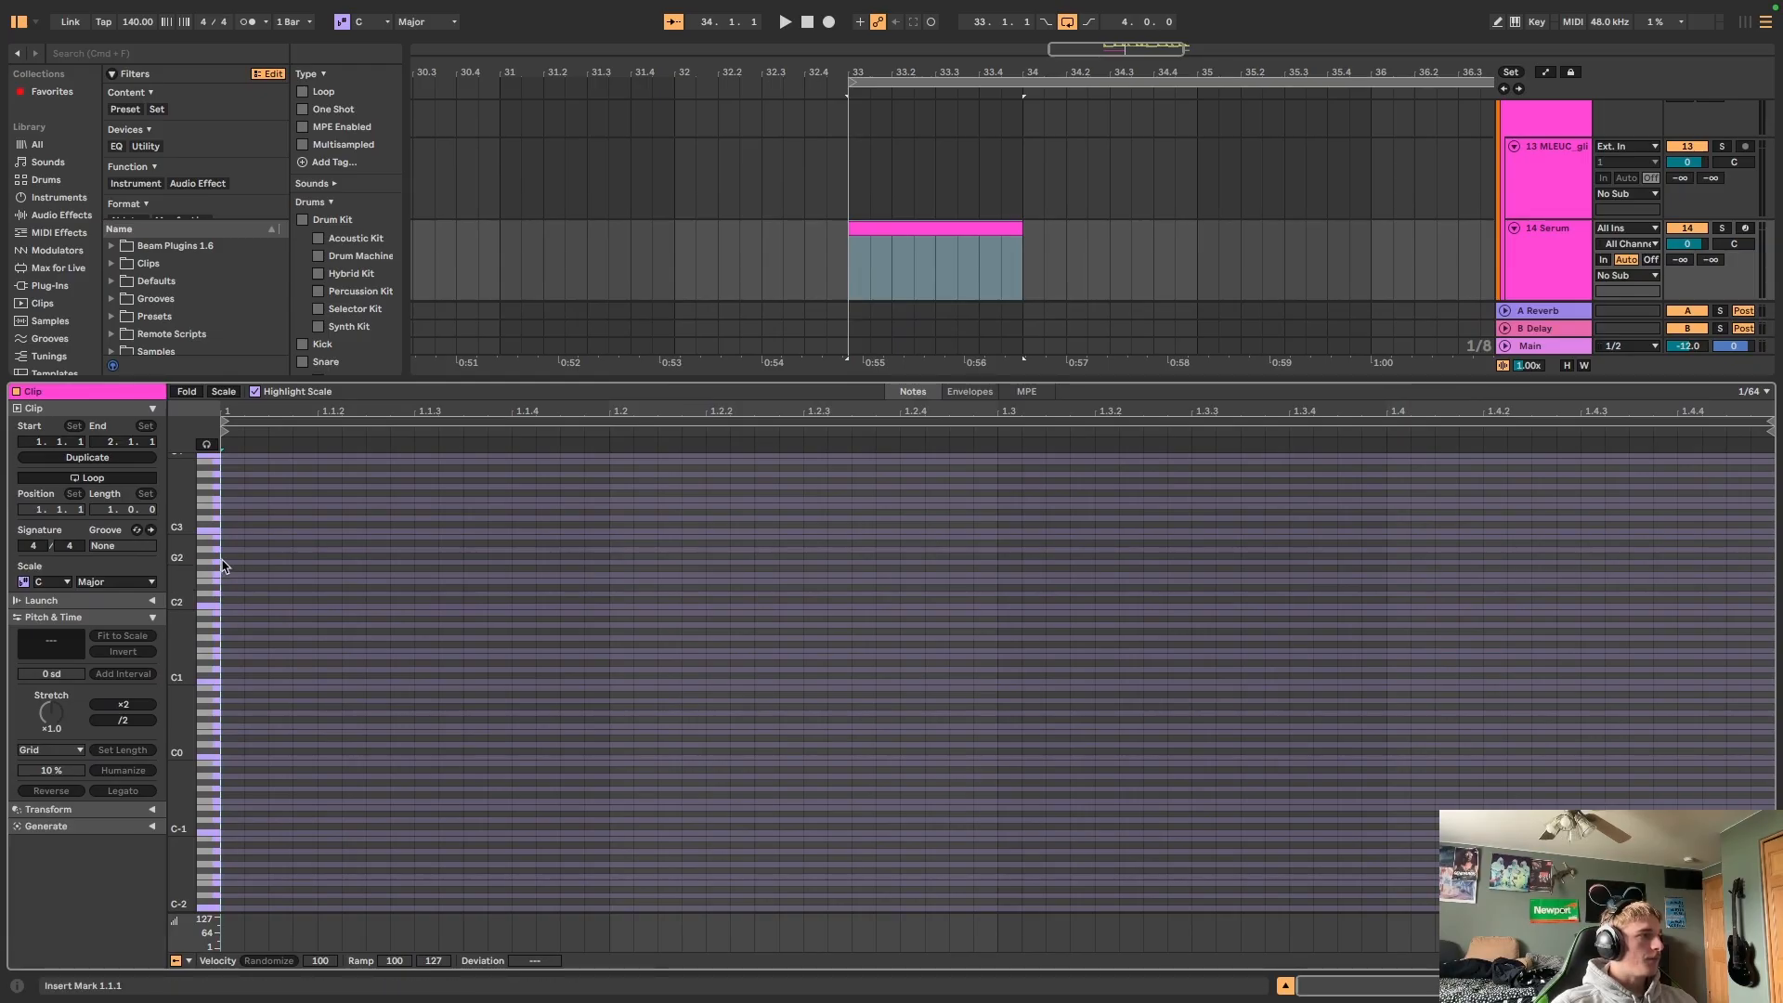
pyautogui.doubleClick(224, 563)
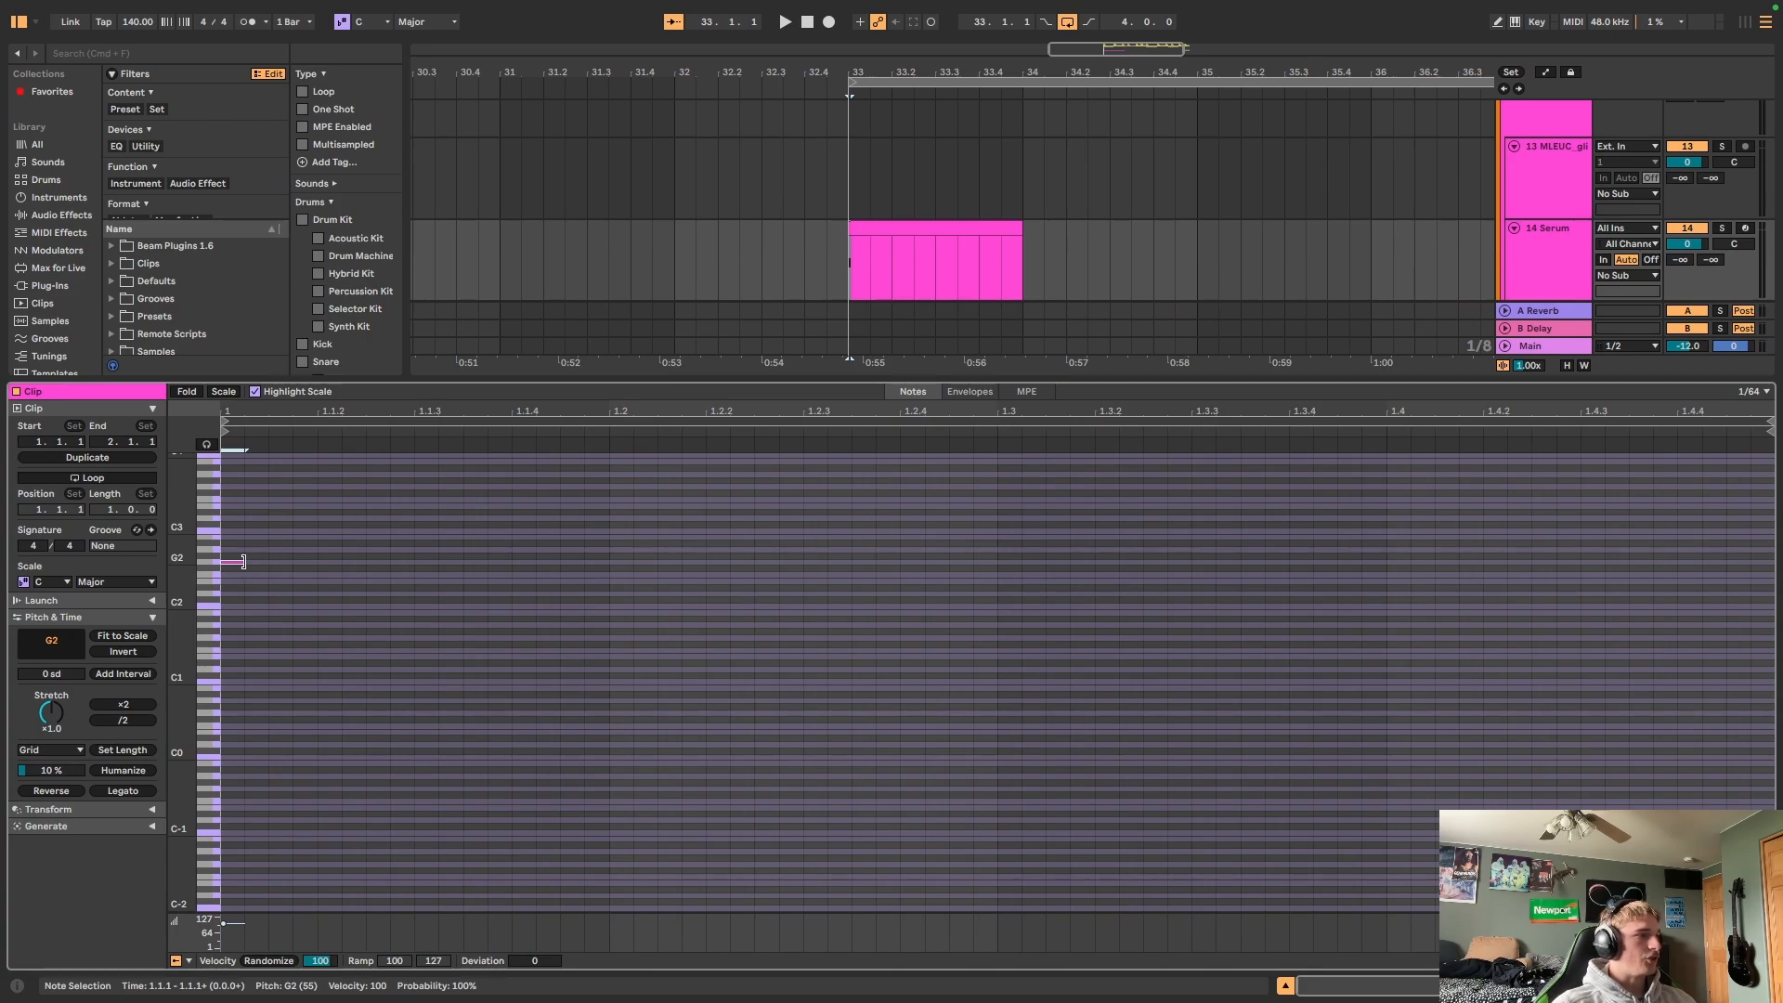
pyautogui.moveTo(243, 562); pyautogui.dragTo(1763, 563)
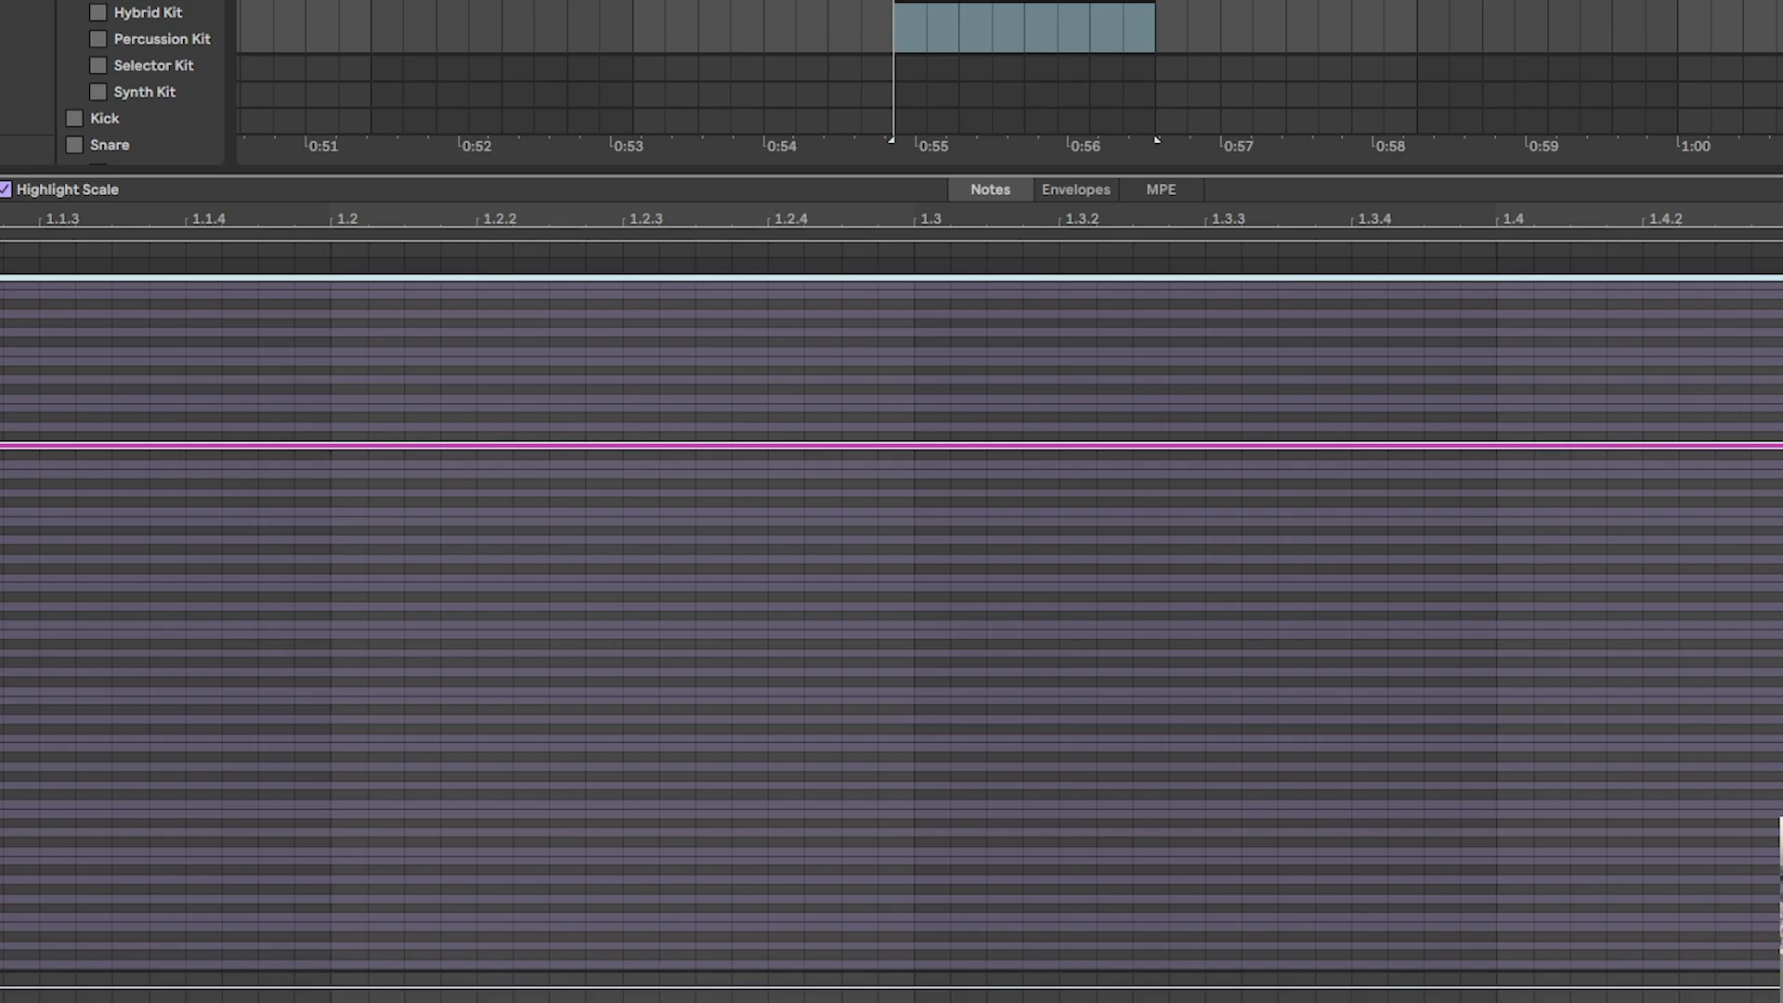
pyautogui.press('space')
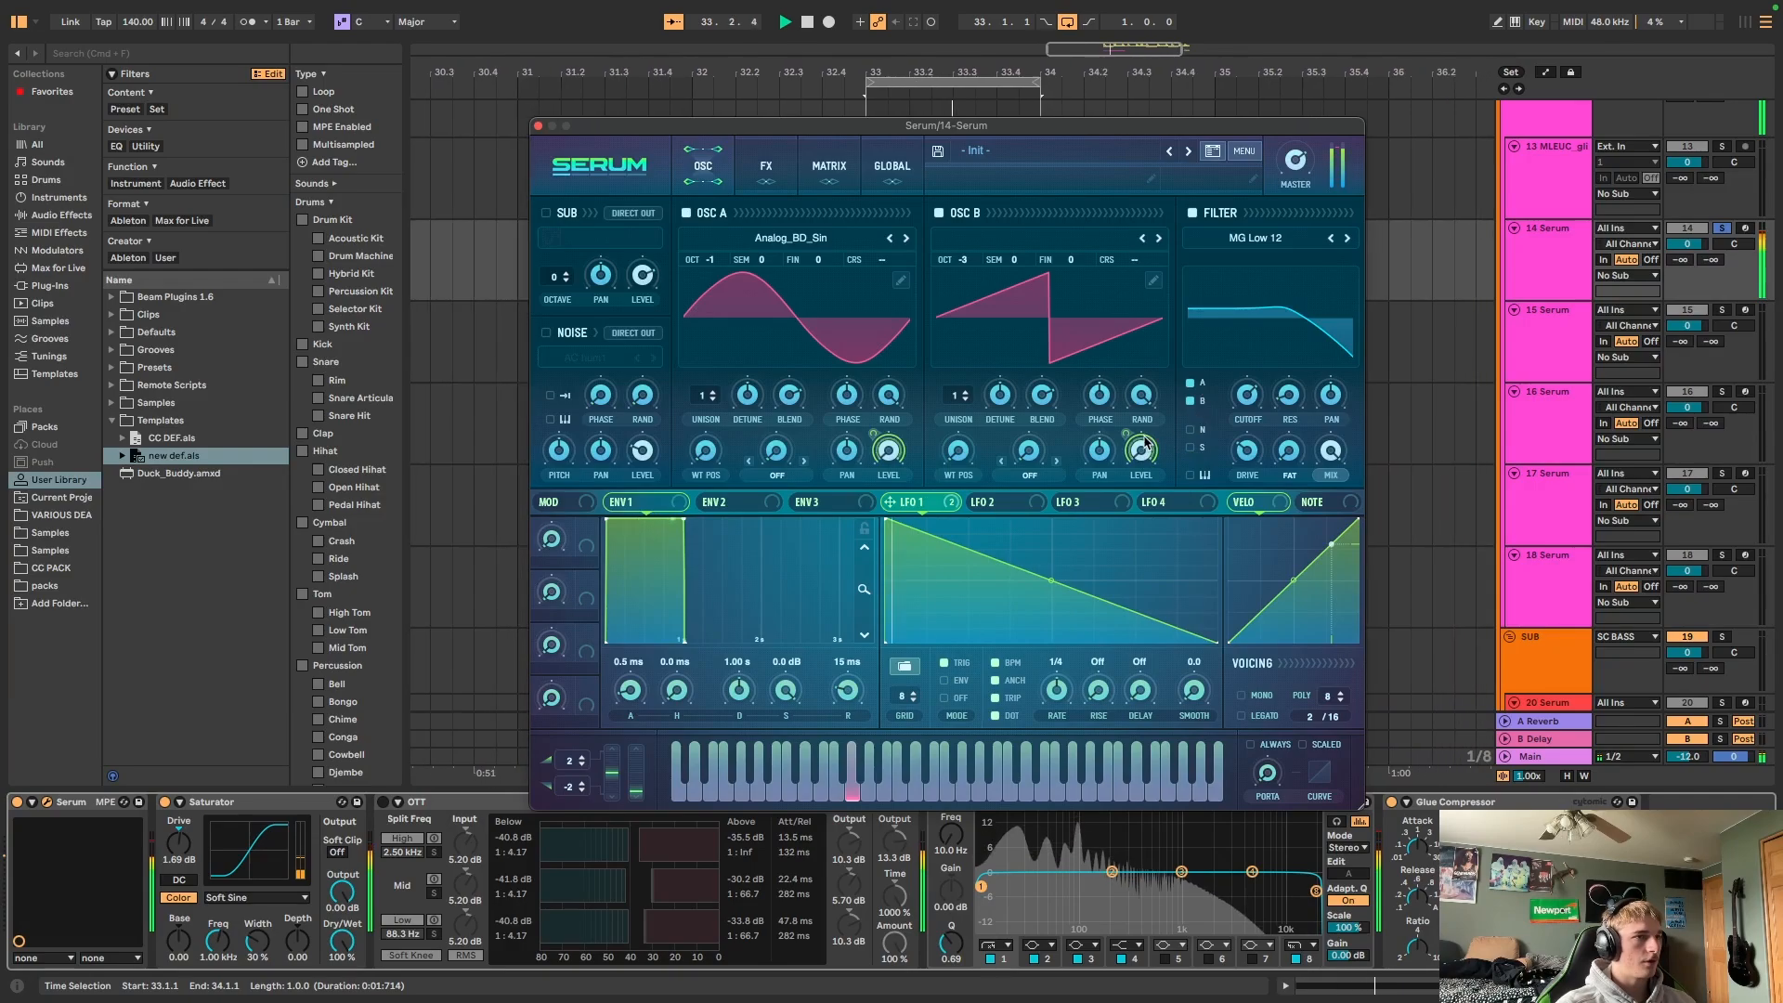
# Bend the LFO 1 curve into a concave decay, and set the filter to Cmb HL6- with a 55 Hz cutoff and more resonance.
pyautogui.moveTo(1050, 580); pyautogui.dragTo(1053, 675)
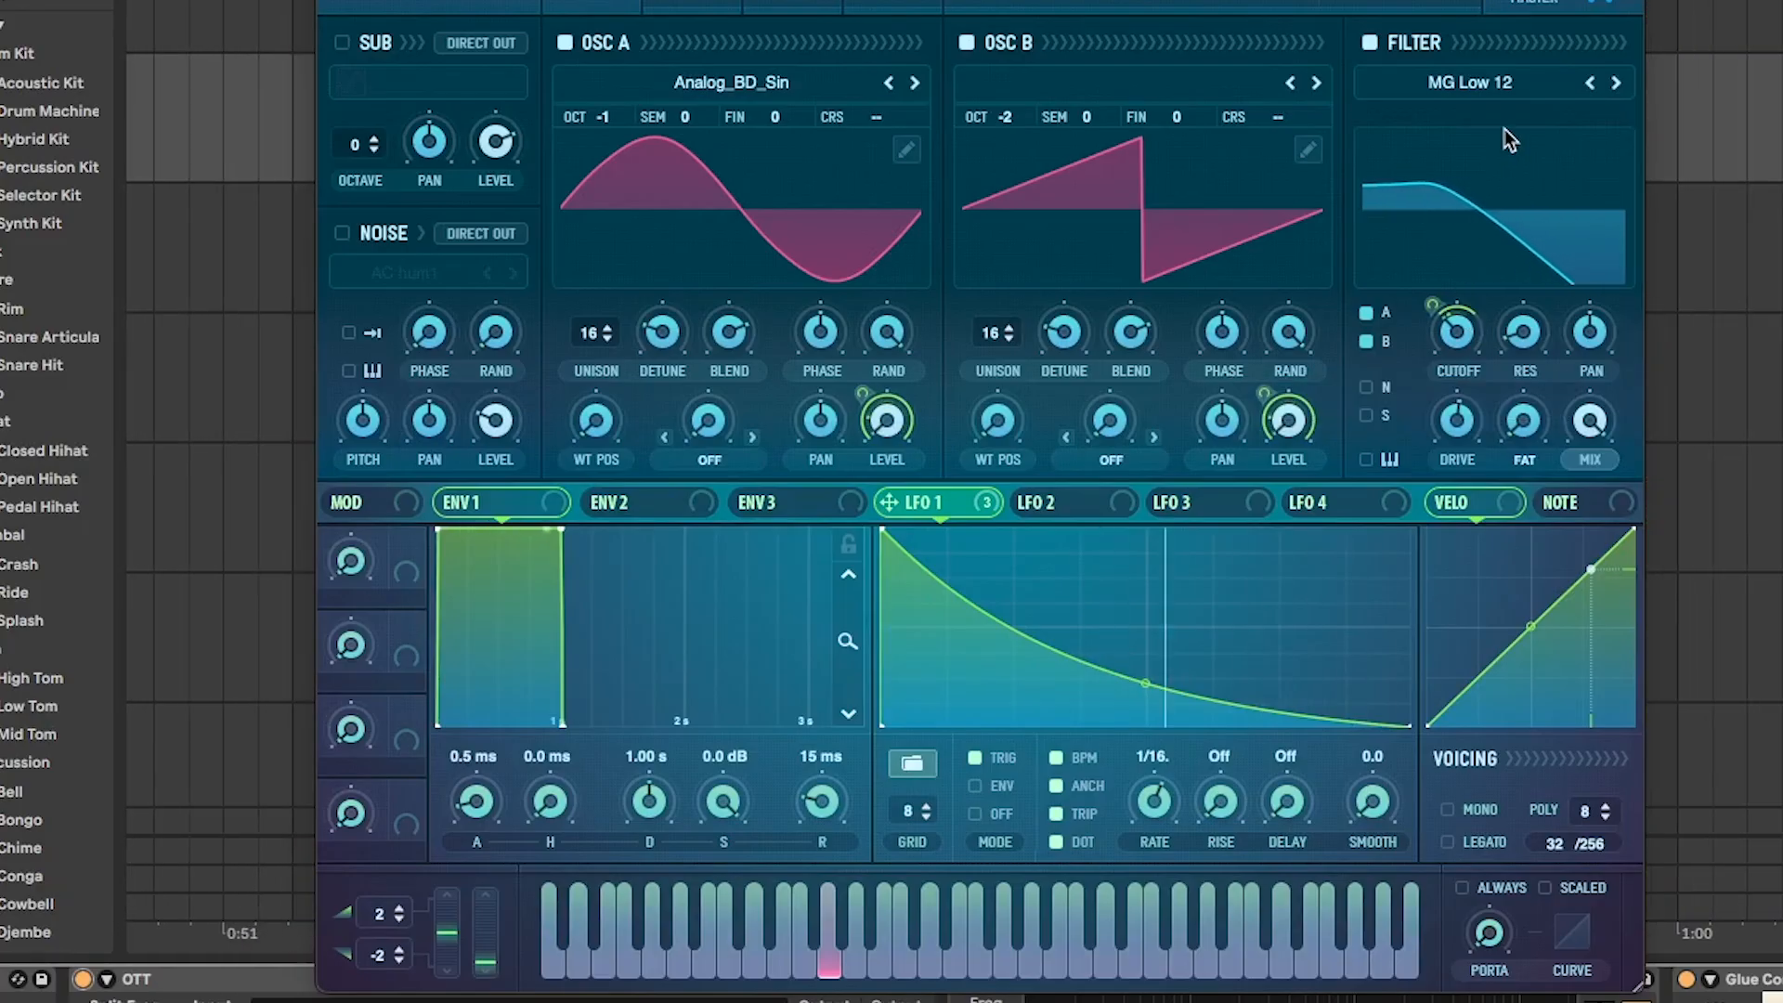
pyautogui.click(1254, 238)
pyautogui.moveTo(1302, 310)
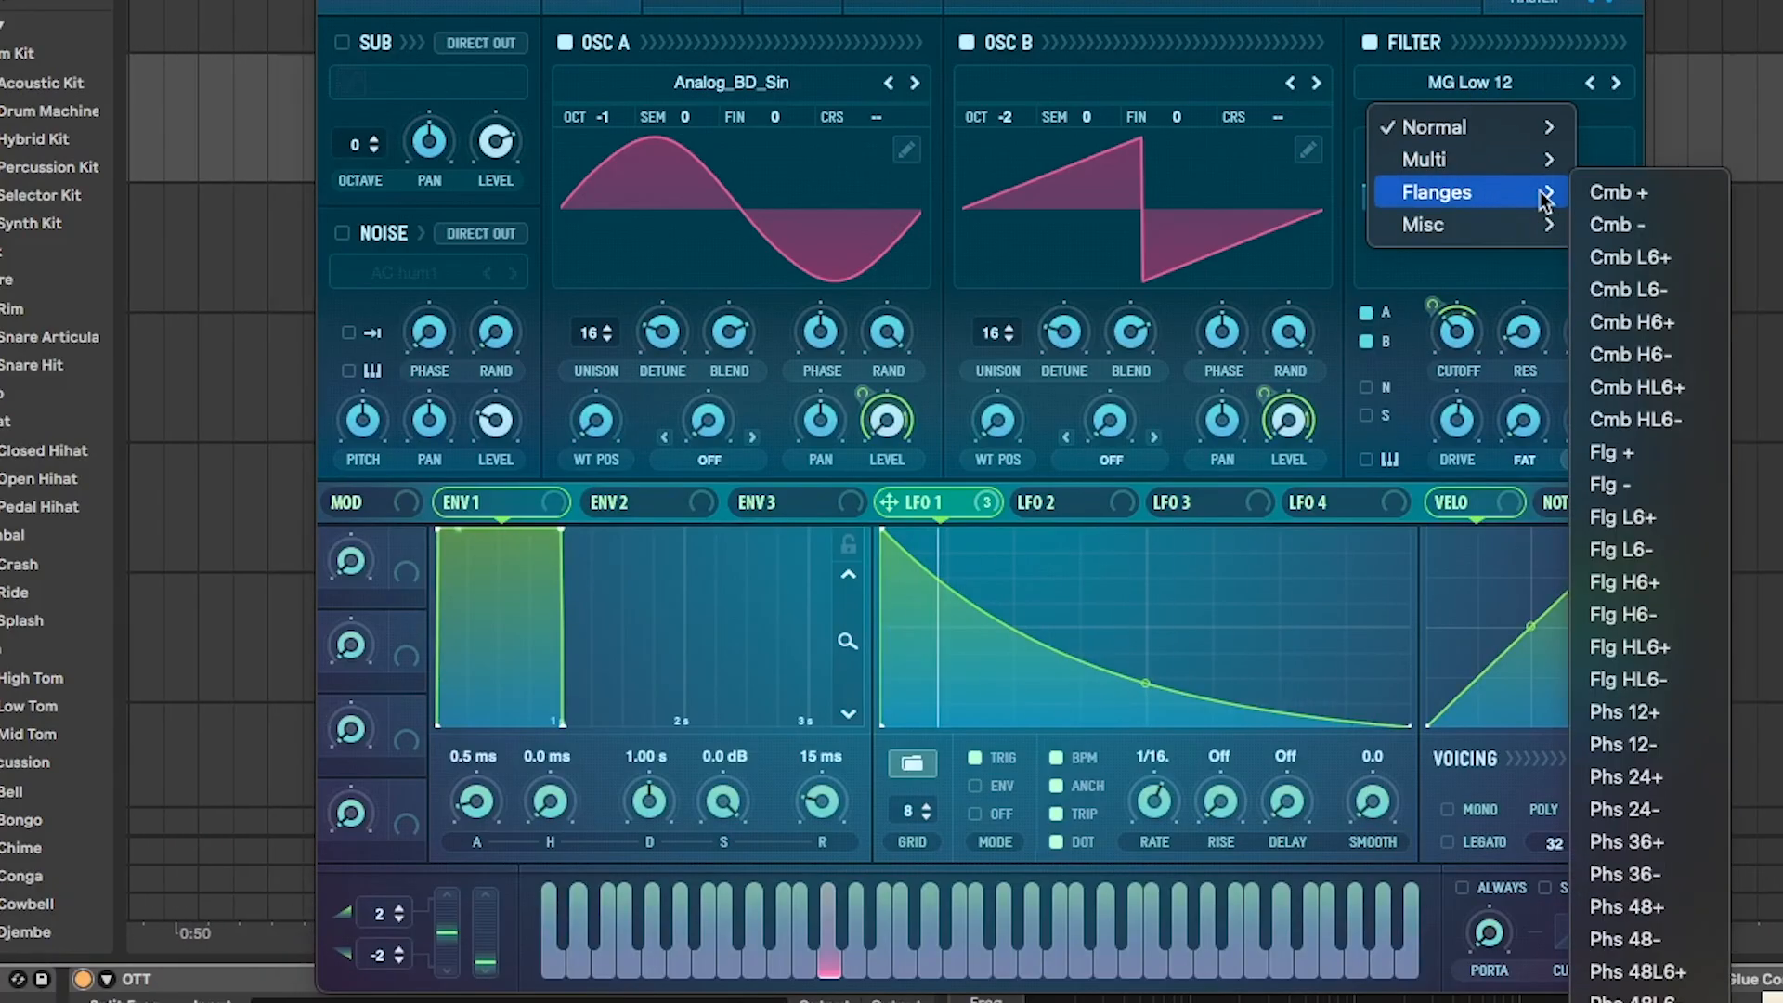
pyautogui.click(1586, 415)
pyautogui.moveTo(1435, 309)
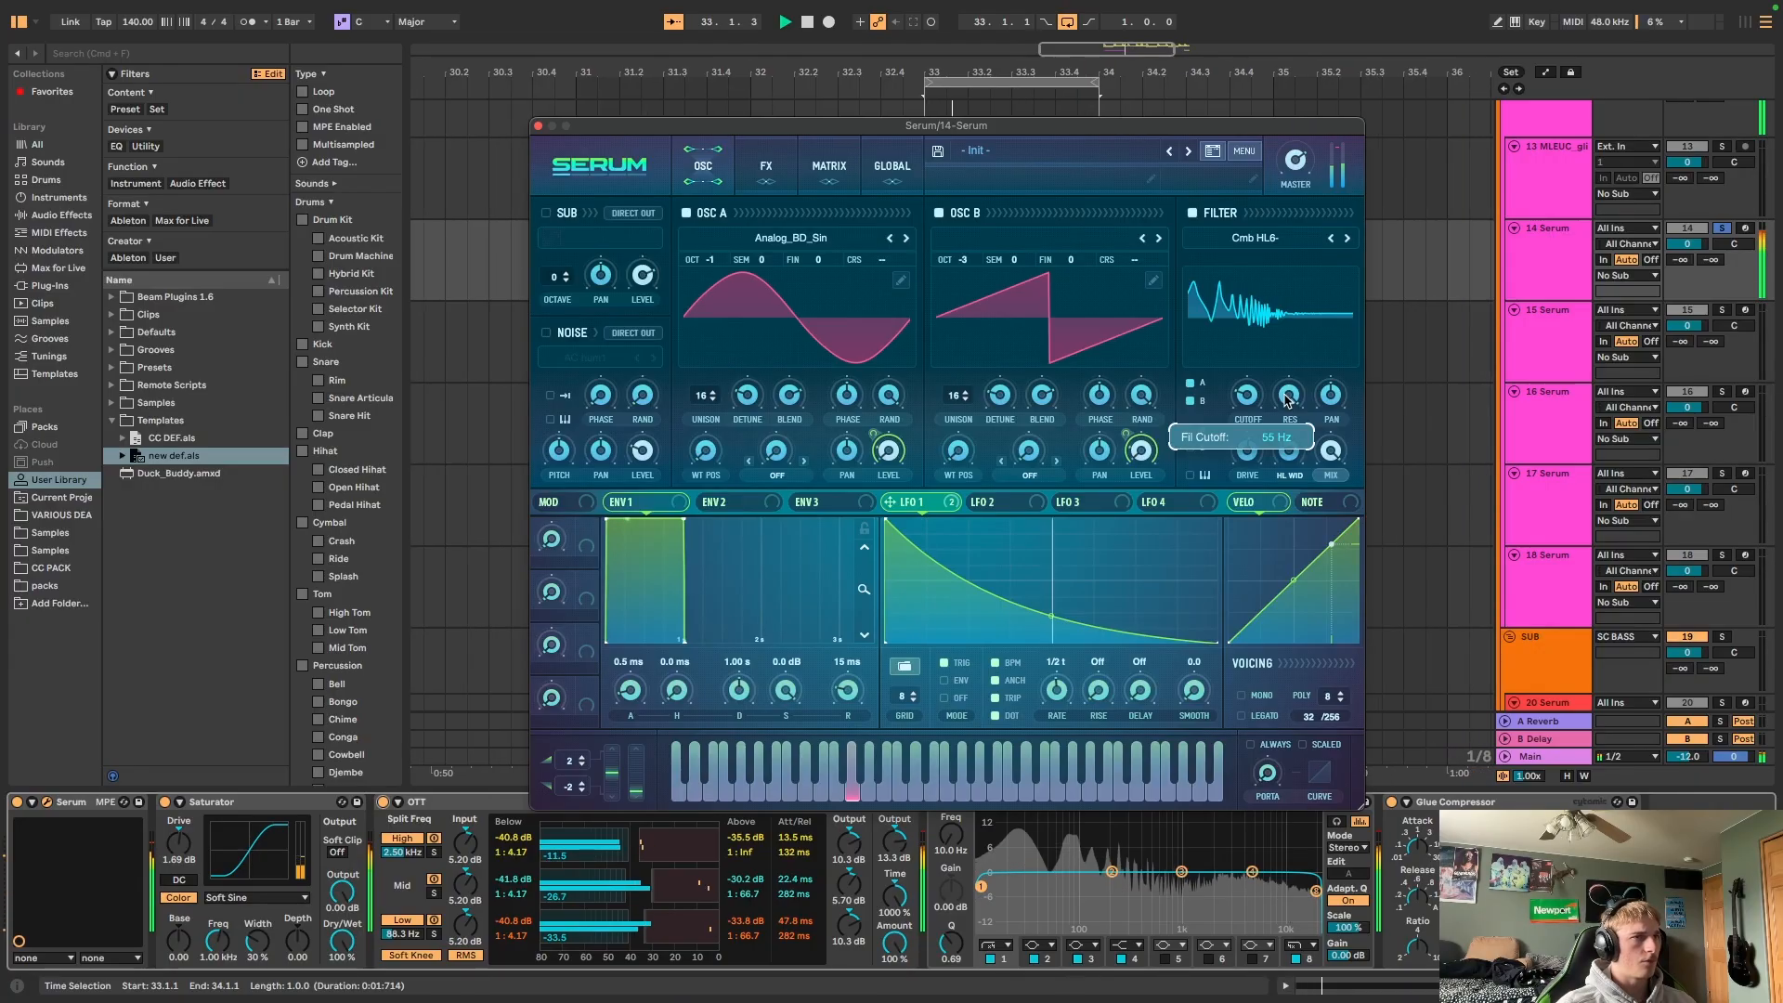
pyautogui.moveTo(1284, 394); pyautogui.dragTo(1288, 336)
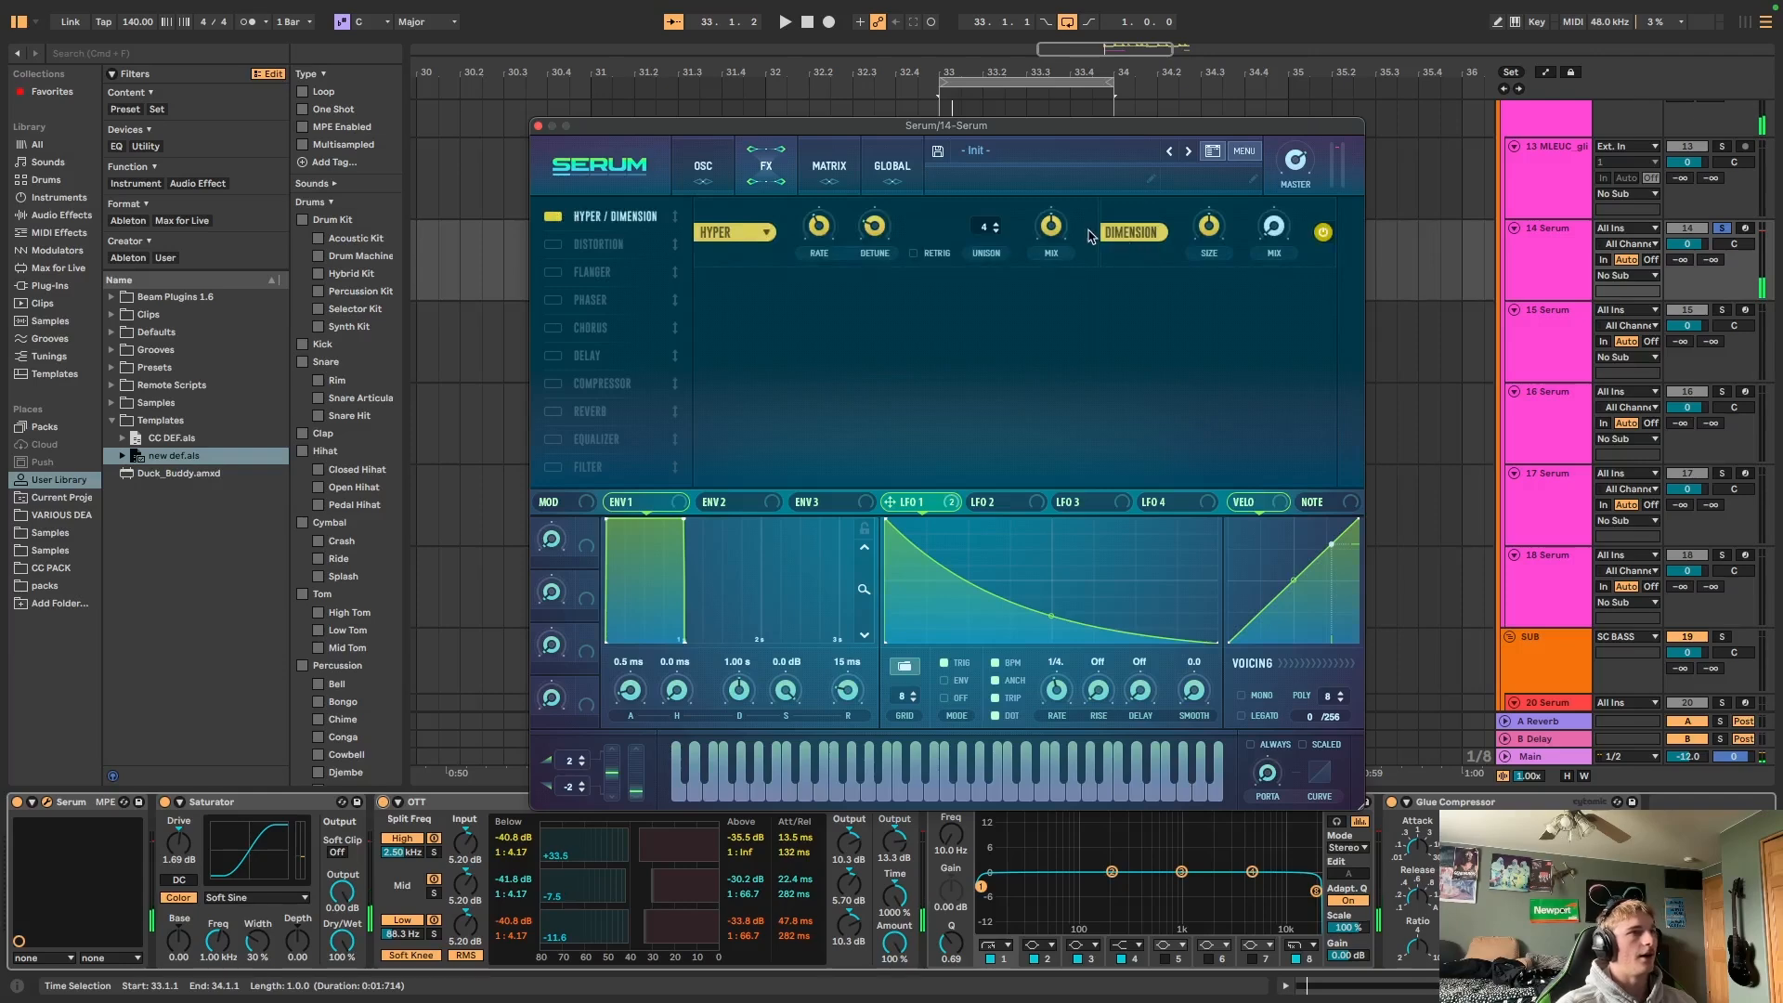
# Raise the mix of the Hyper effect, and enable Tube distortion with its drive adjusted.
pyautogui.moveTo(1052, 228); pyautogui.dragTo(1146, 209)
pyautogui.click(574, 245)
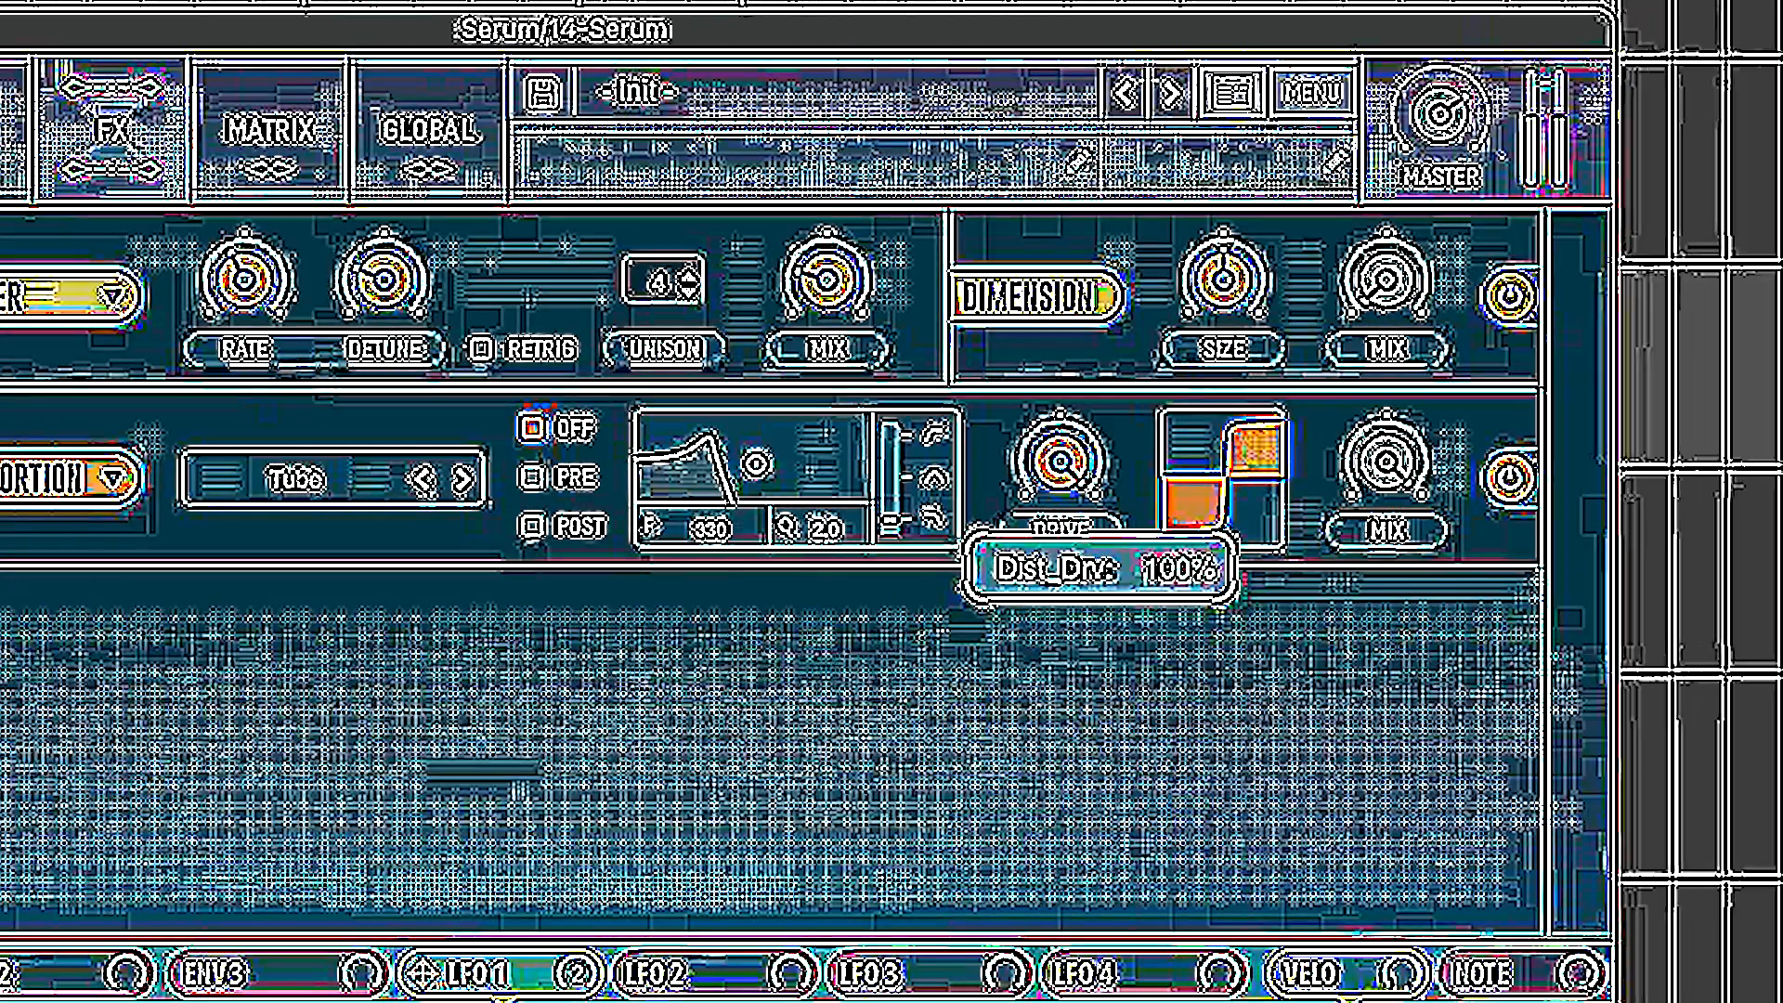
pyautogui.moveTo(1060, 459); pyautogui.dragTo(1060, 501)
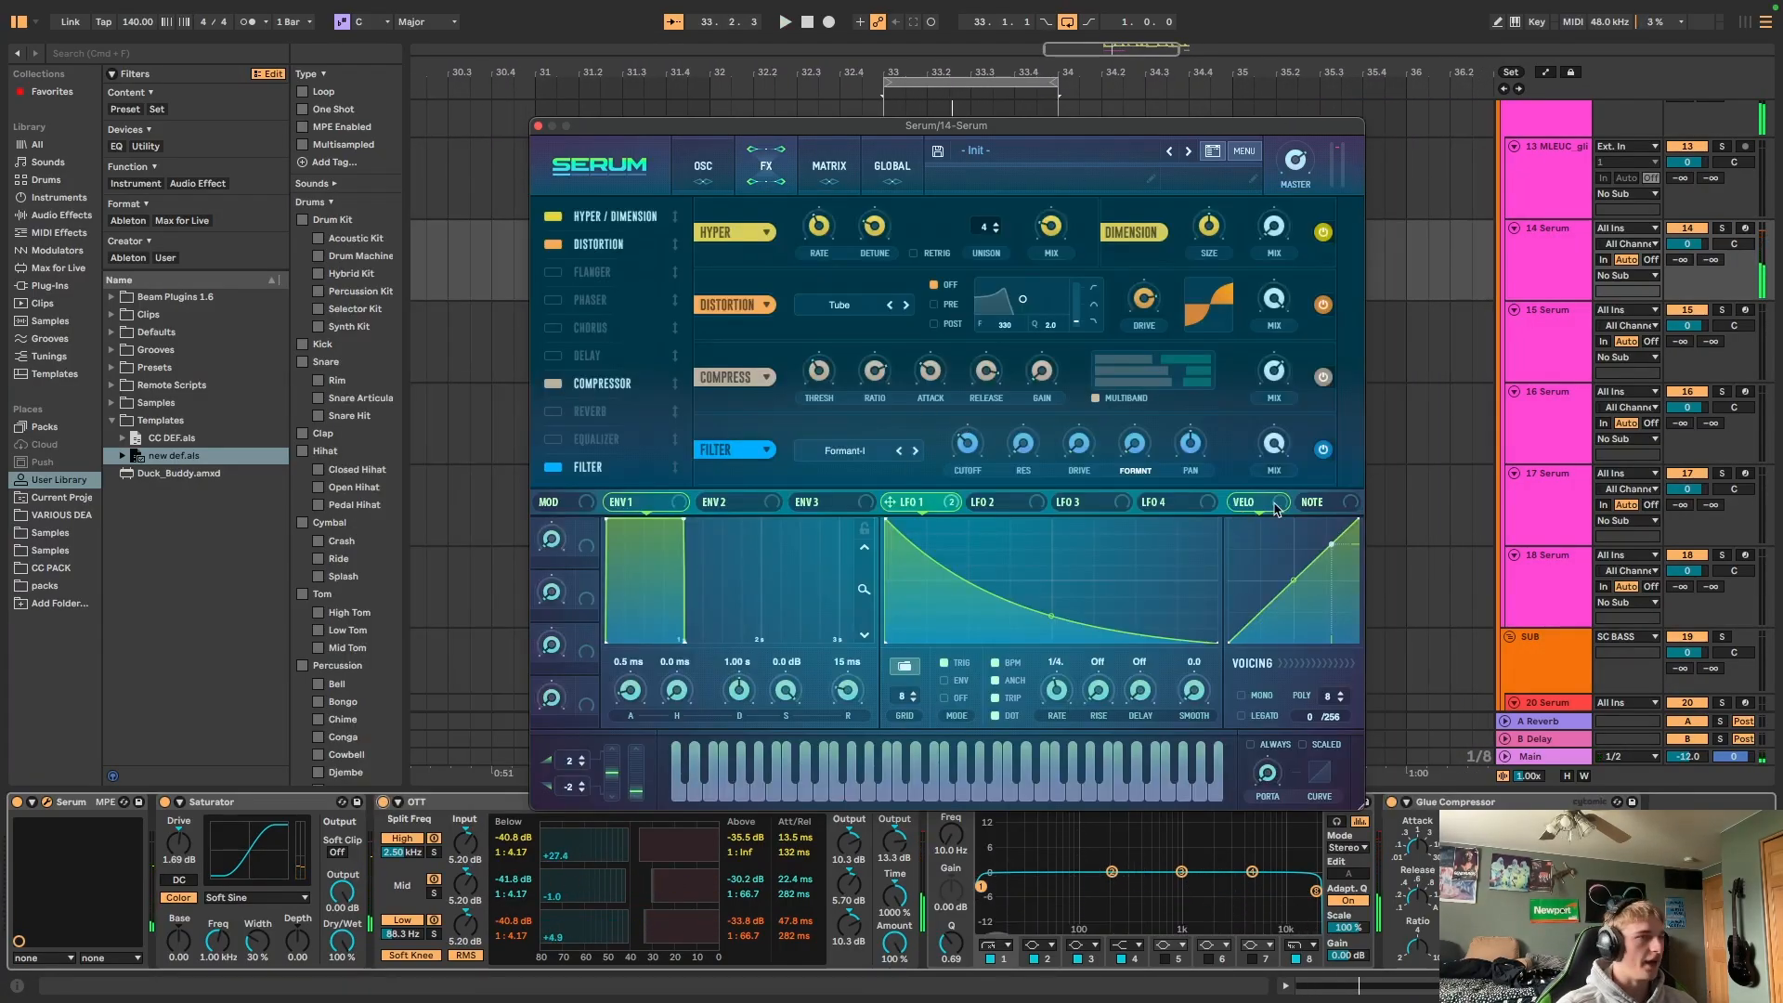
# Bypass the Formant-I effect filter during playback, and try out other filter types and settings for it.
pyautogui.click(1323, 450)
pyautogui.press('space')
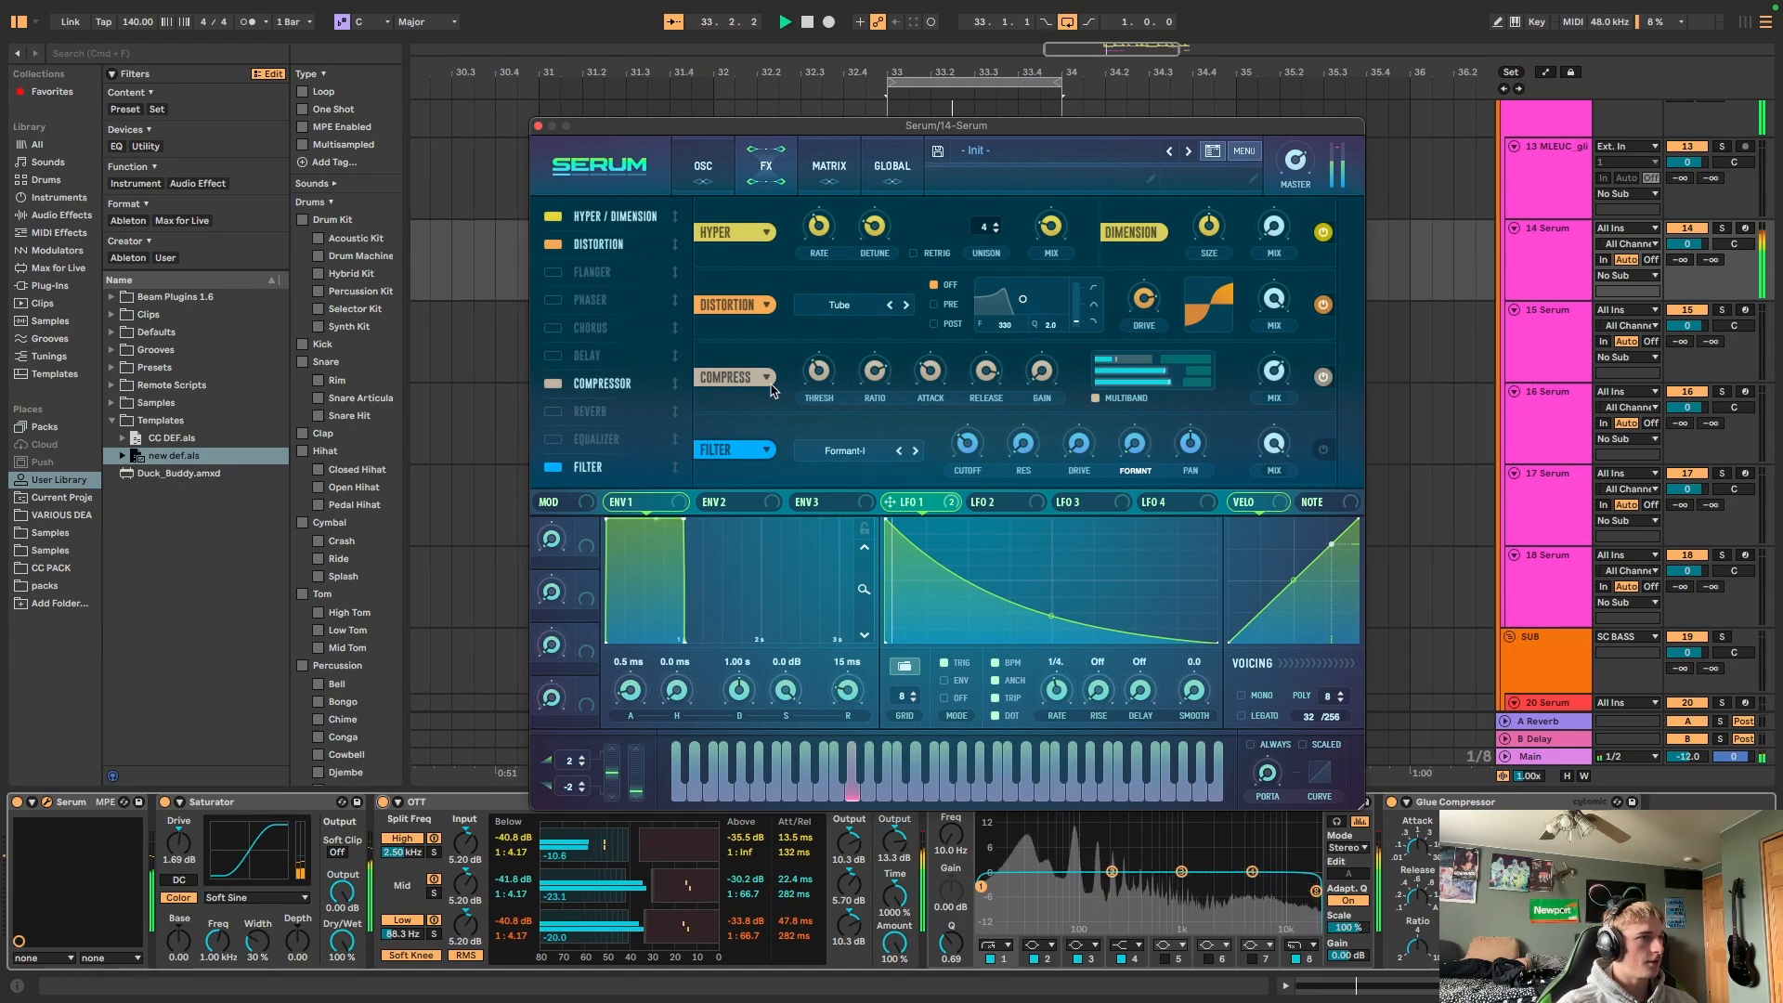
pyautogui.click(817, 455)
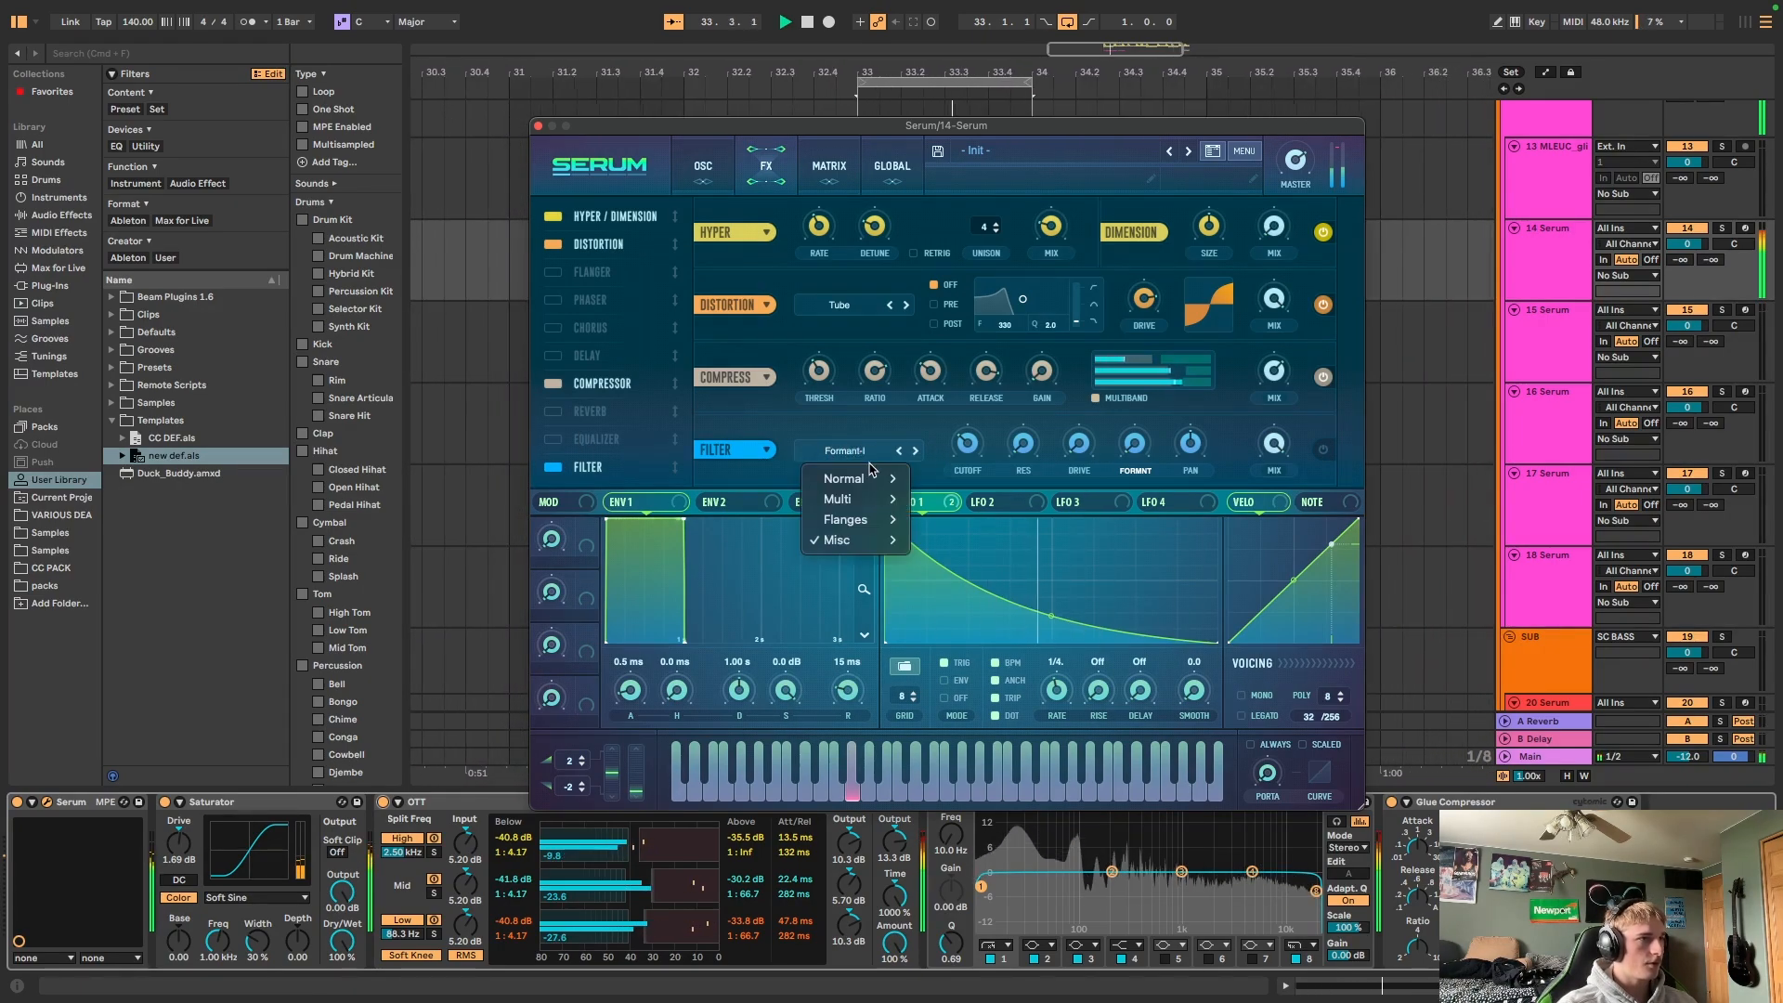
pyautogui.moveTo(831, 612)
pyautogui.click(961, 728)
pyautogui.moveTo(1010, 406); pyautogui.dragTo(1162, 372)
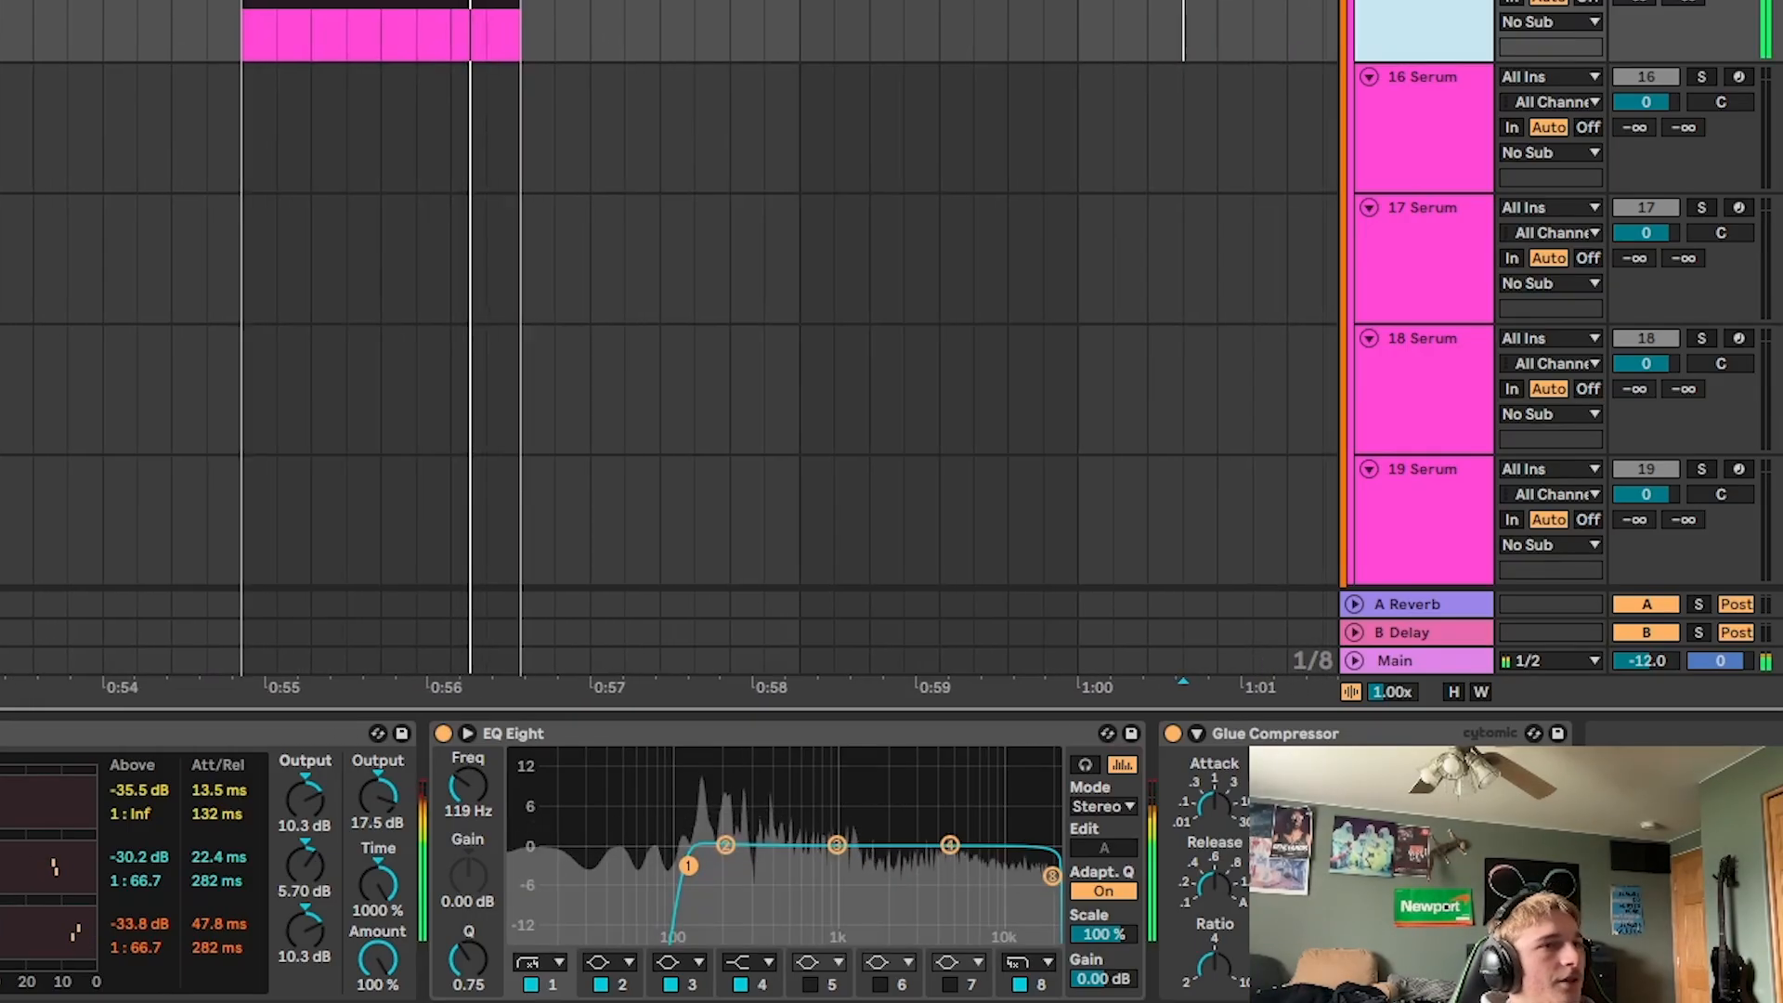
# Raise the Cmb HL6- filter cutoff and lower the LFO 1 rate of the 15 Serum patch while playing bar 33.
pyautogui.press('space')
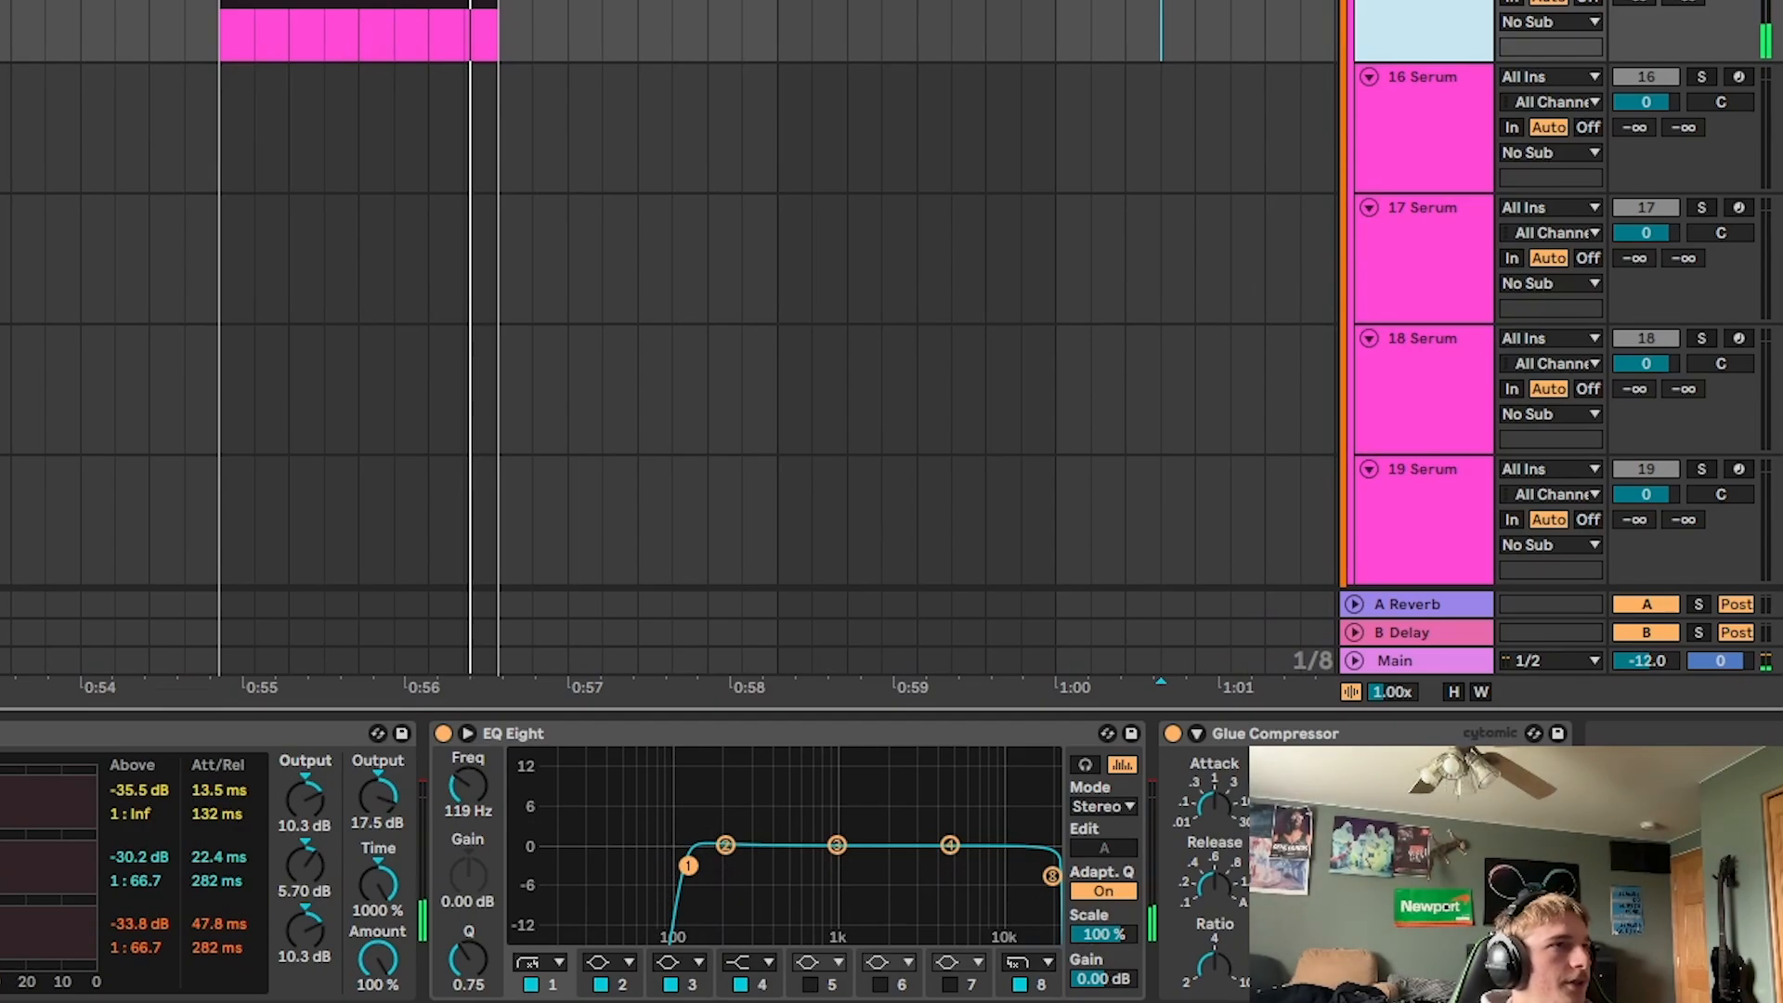
pyautogui.press('space')
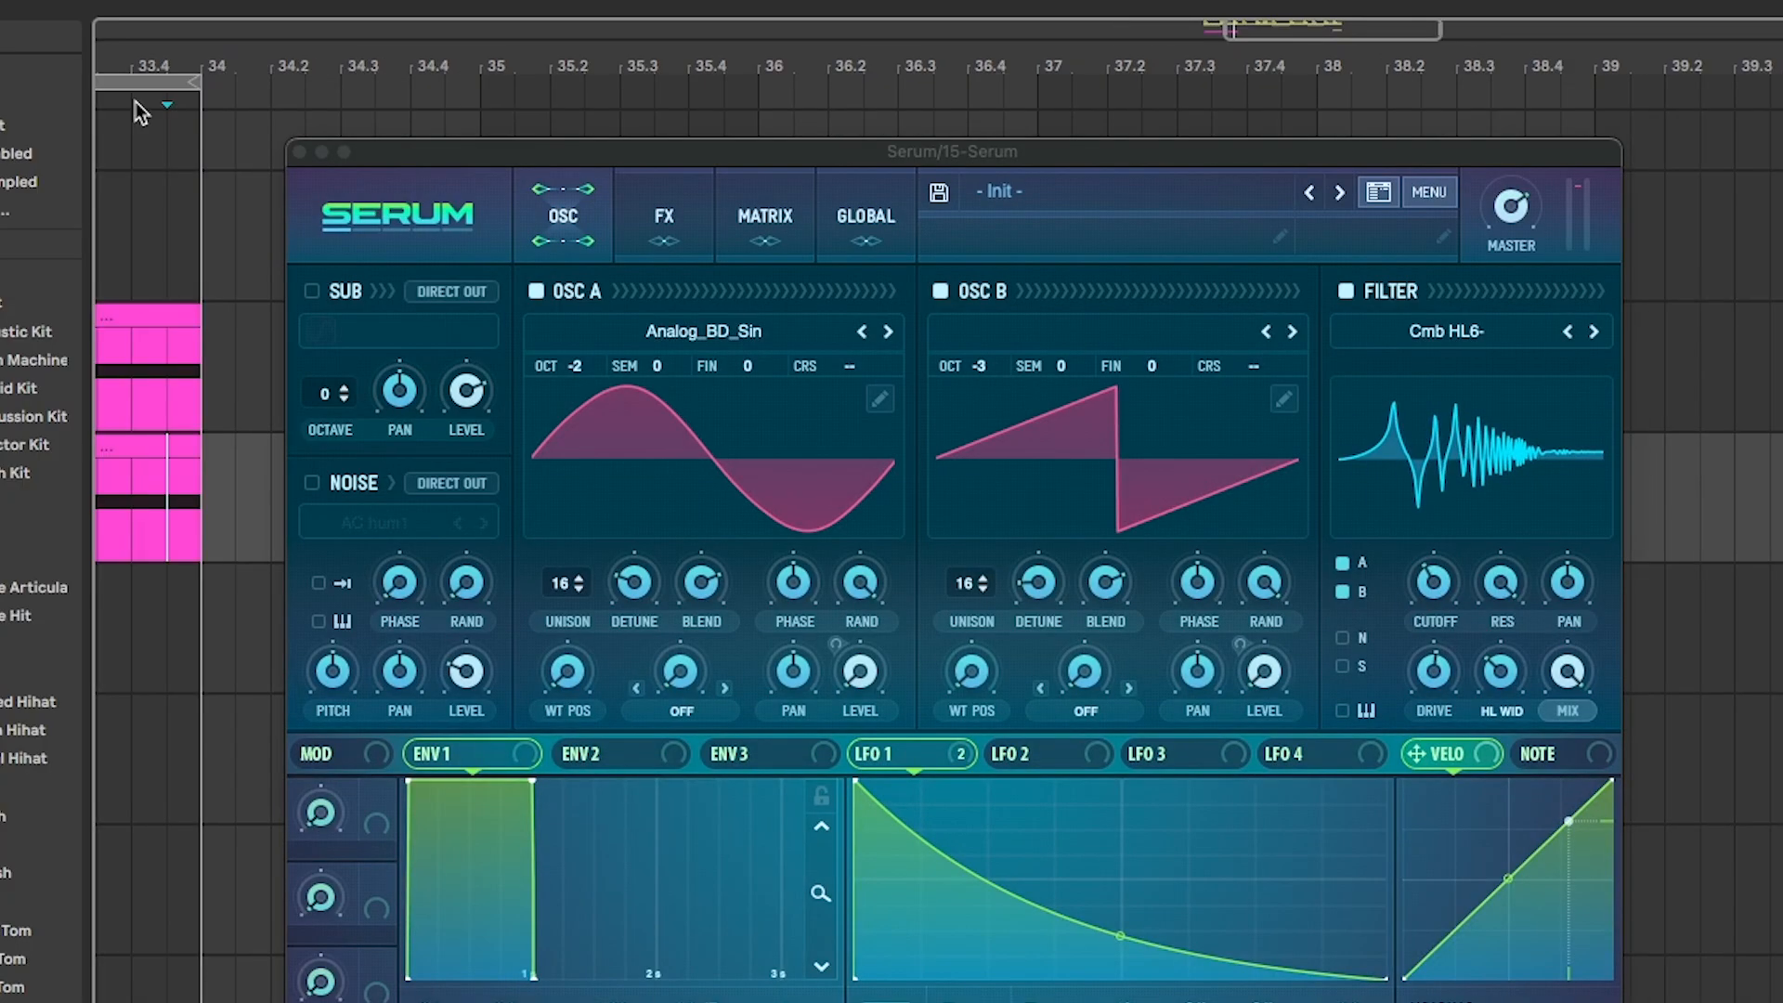
pyautogui.click(137, 110)
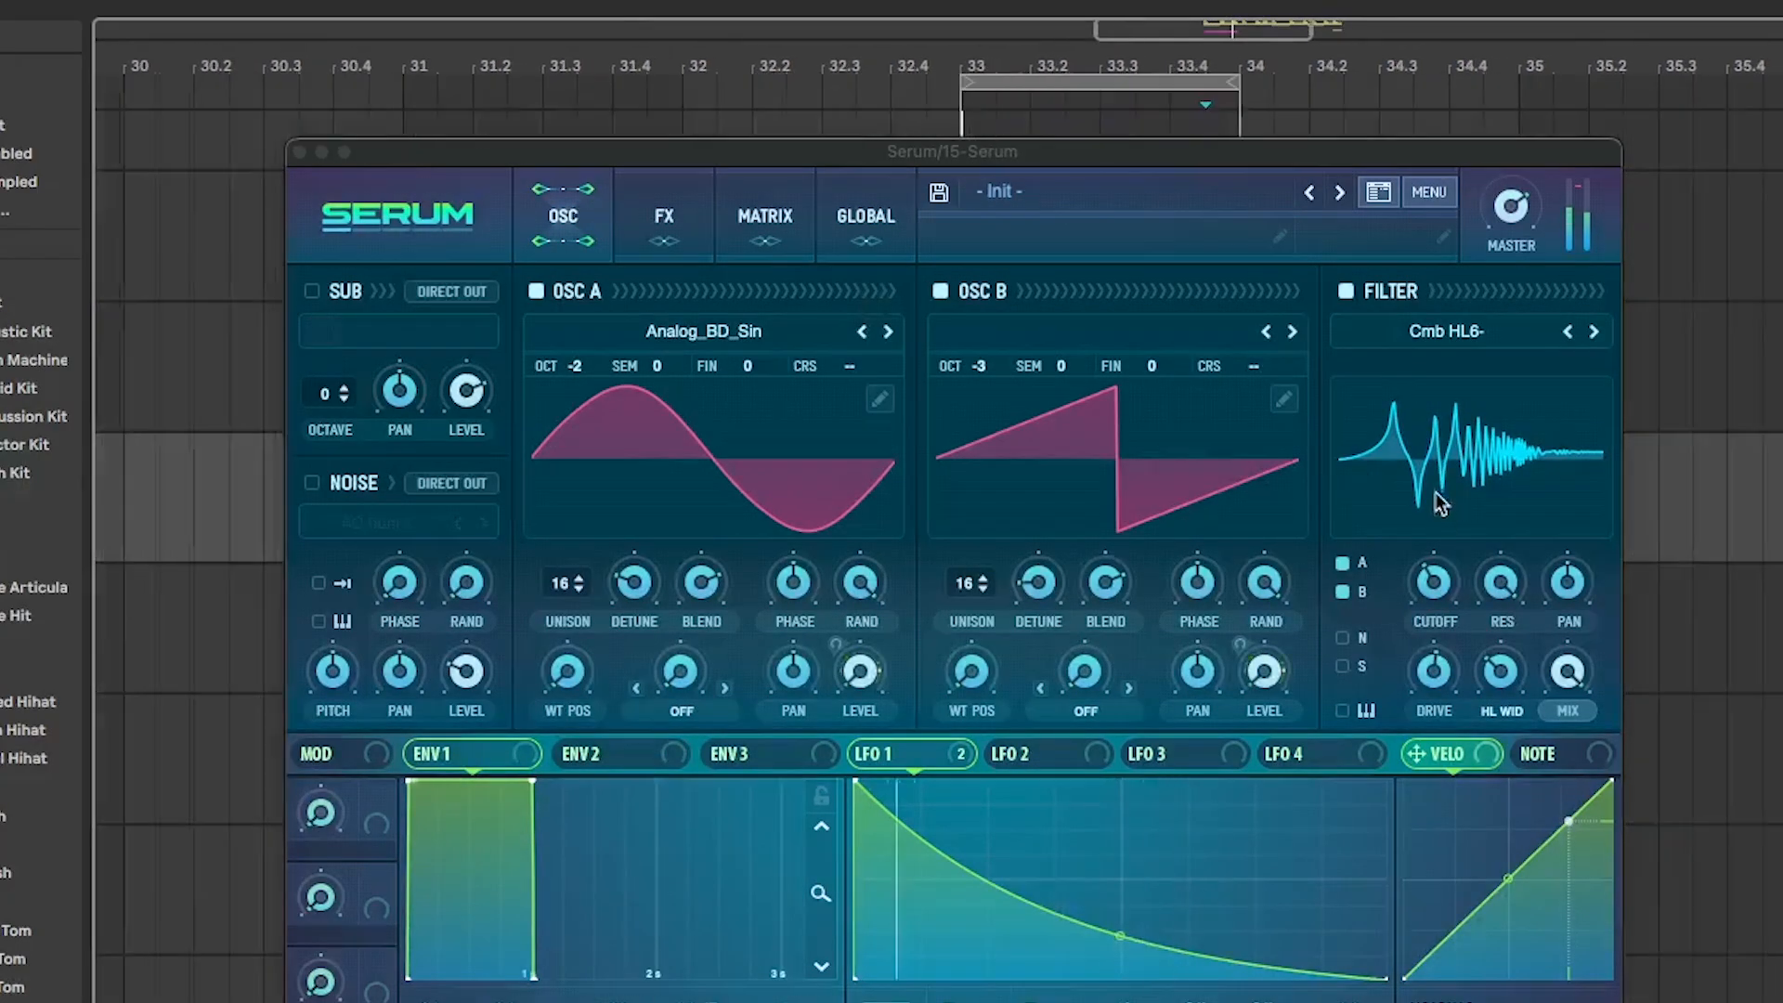
pyautogui.moveTo(1434, 583); pyautogui.dragTo(1437, 505)
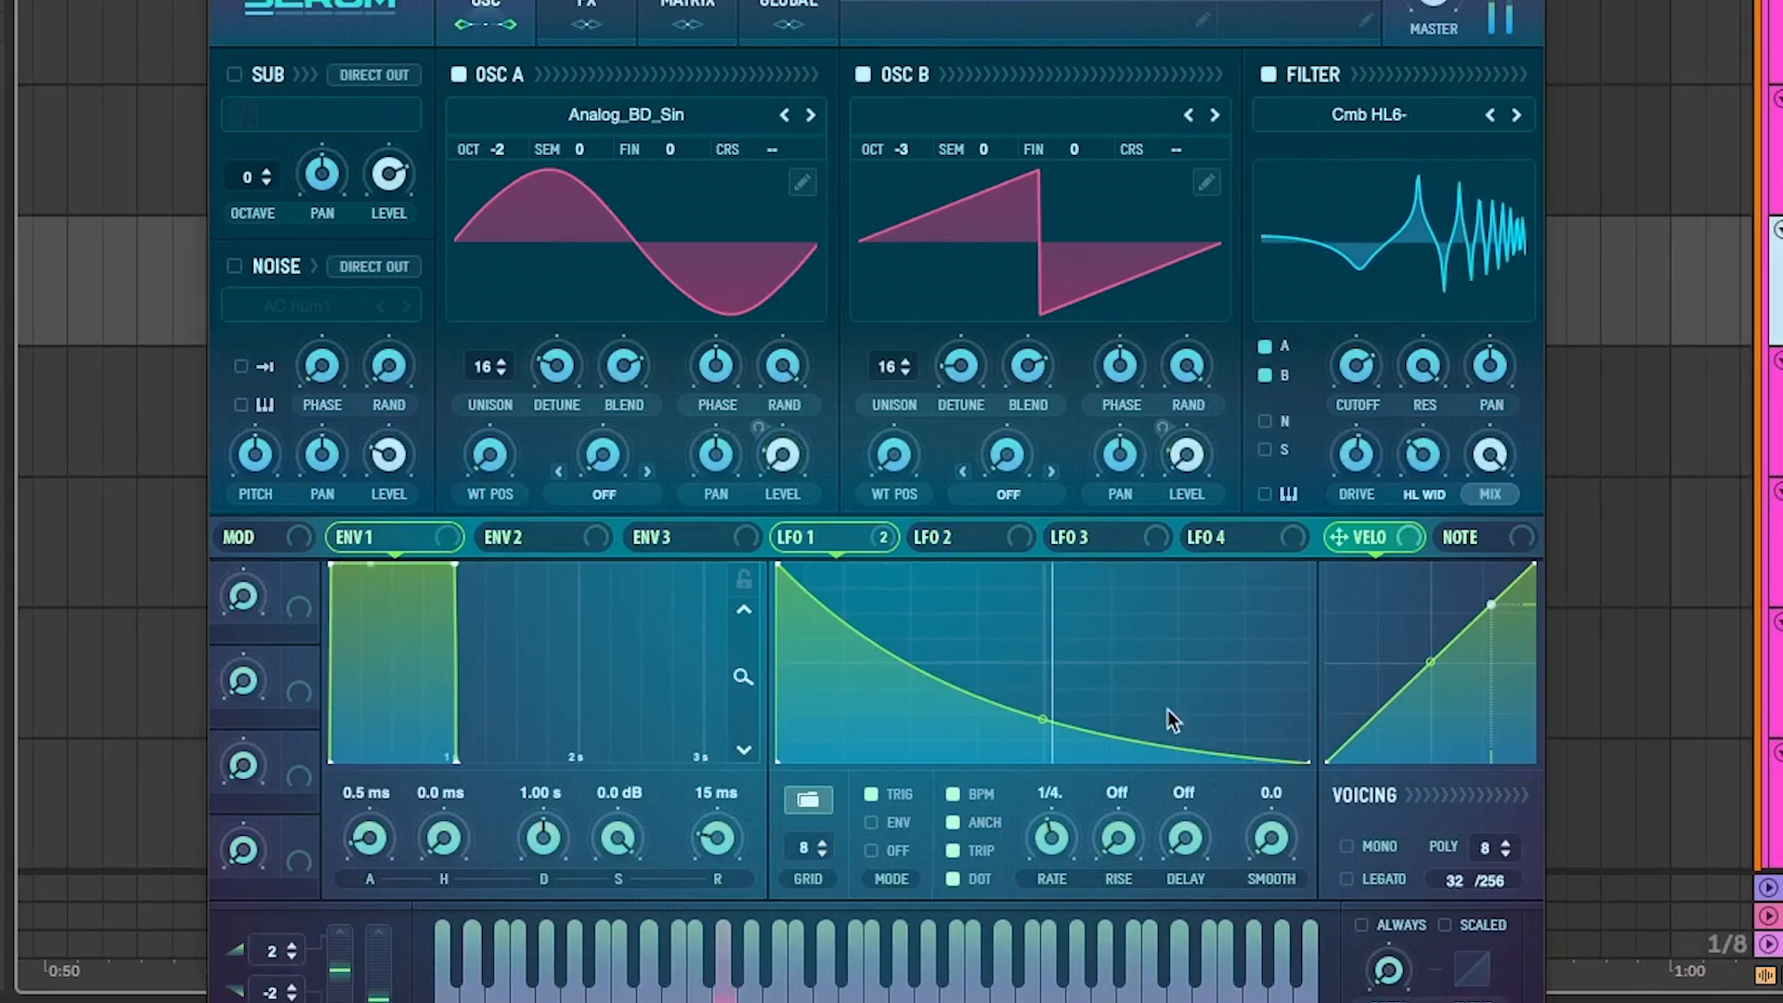
pyautogui.moveTo(1052, 840); pyautogui.dragTo(1066, 870)
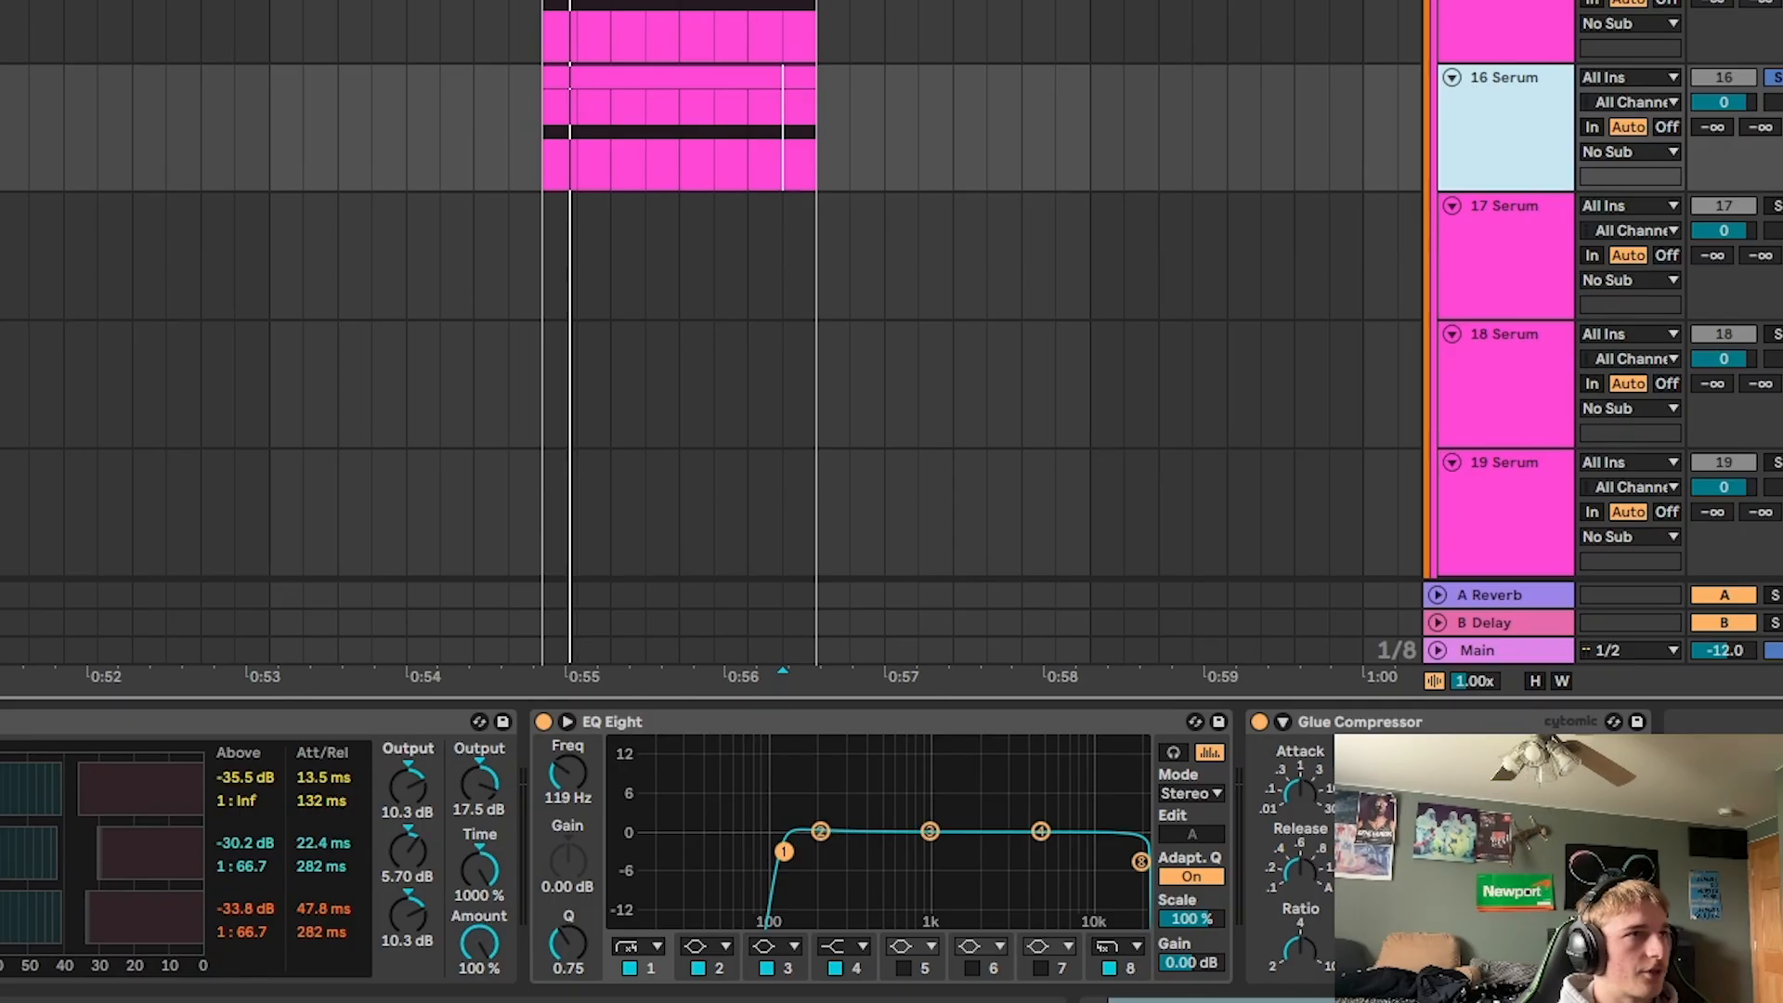
# Lower the Flg + filter cutoff of the 17 Serum patch and adjust its resonance.
pyautogui.press('space')
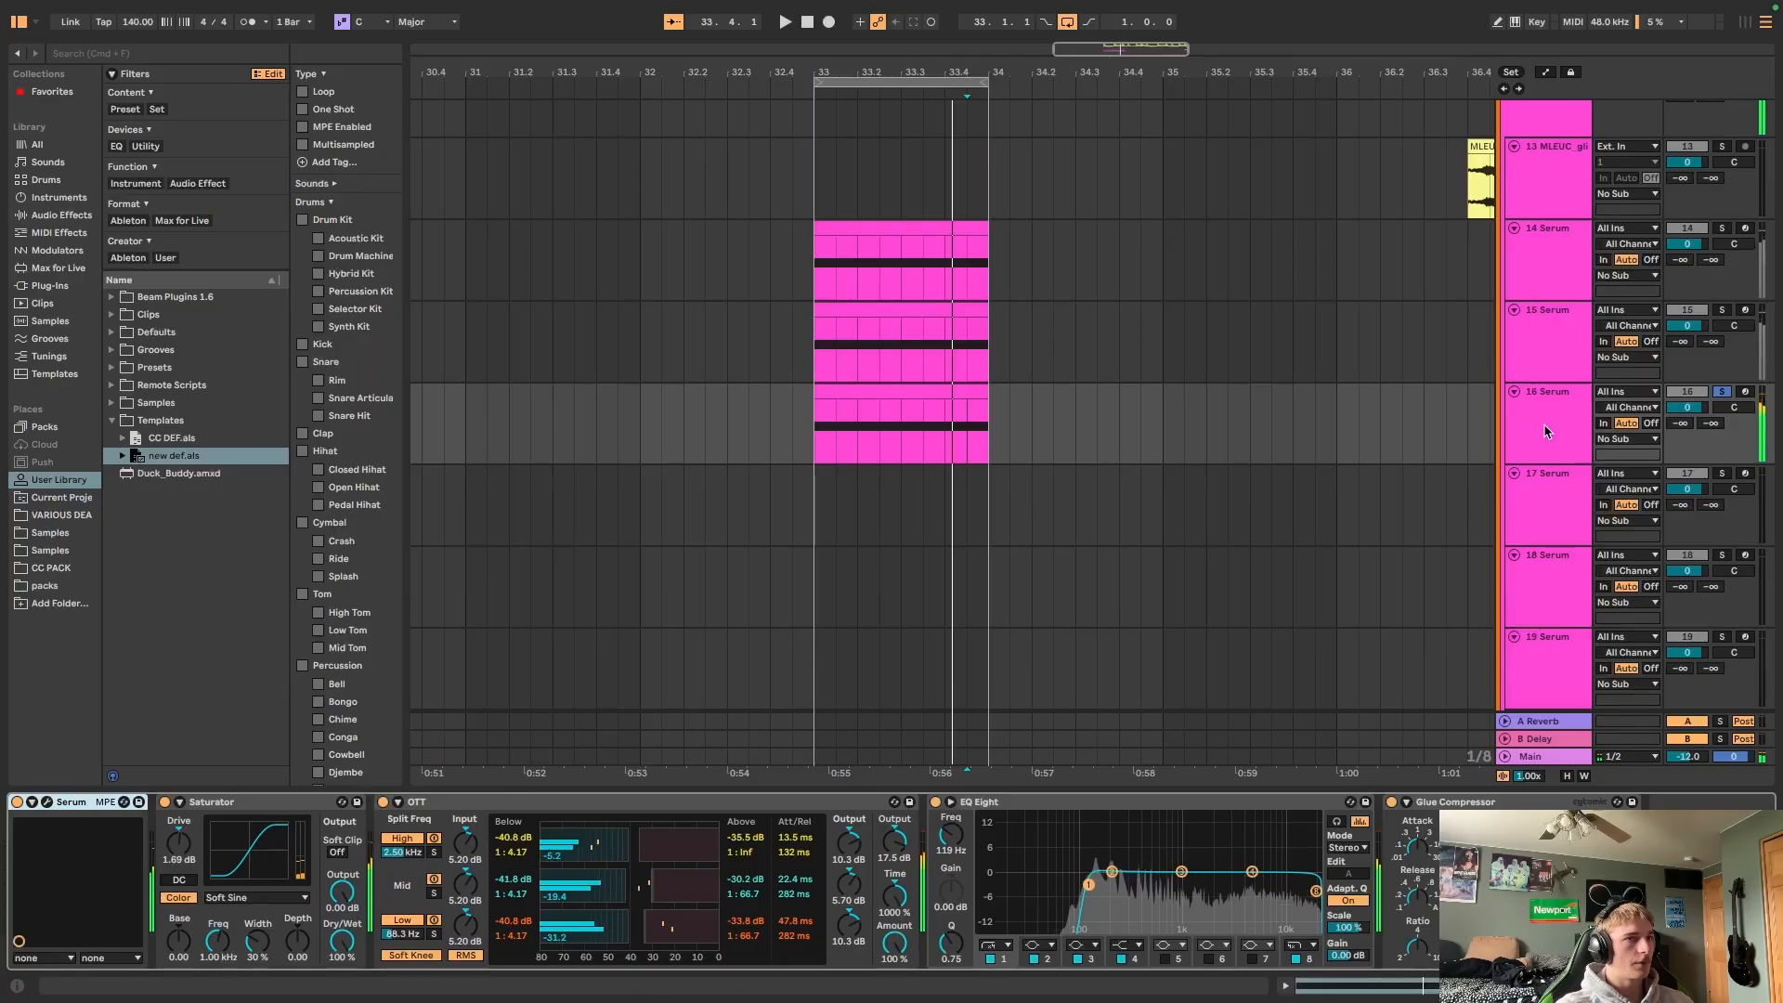
pyautogui.click(1532, 517)
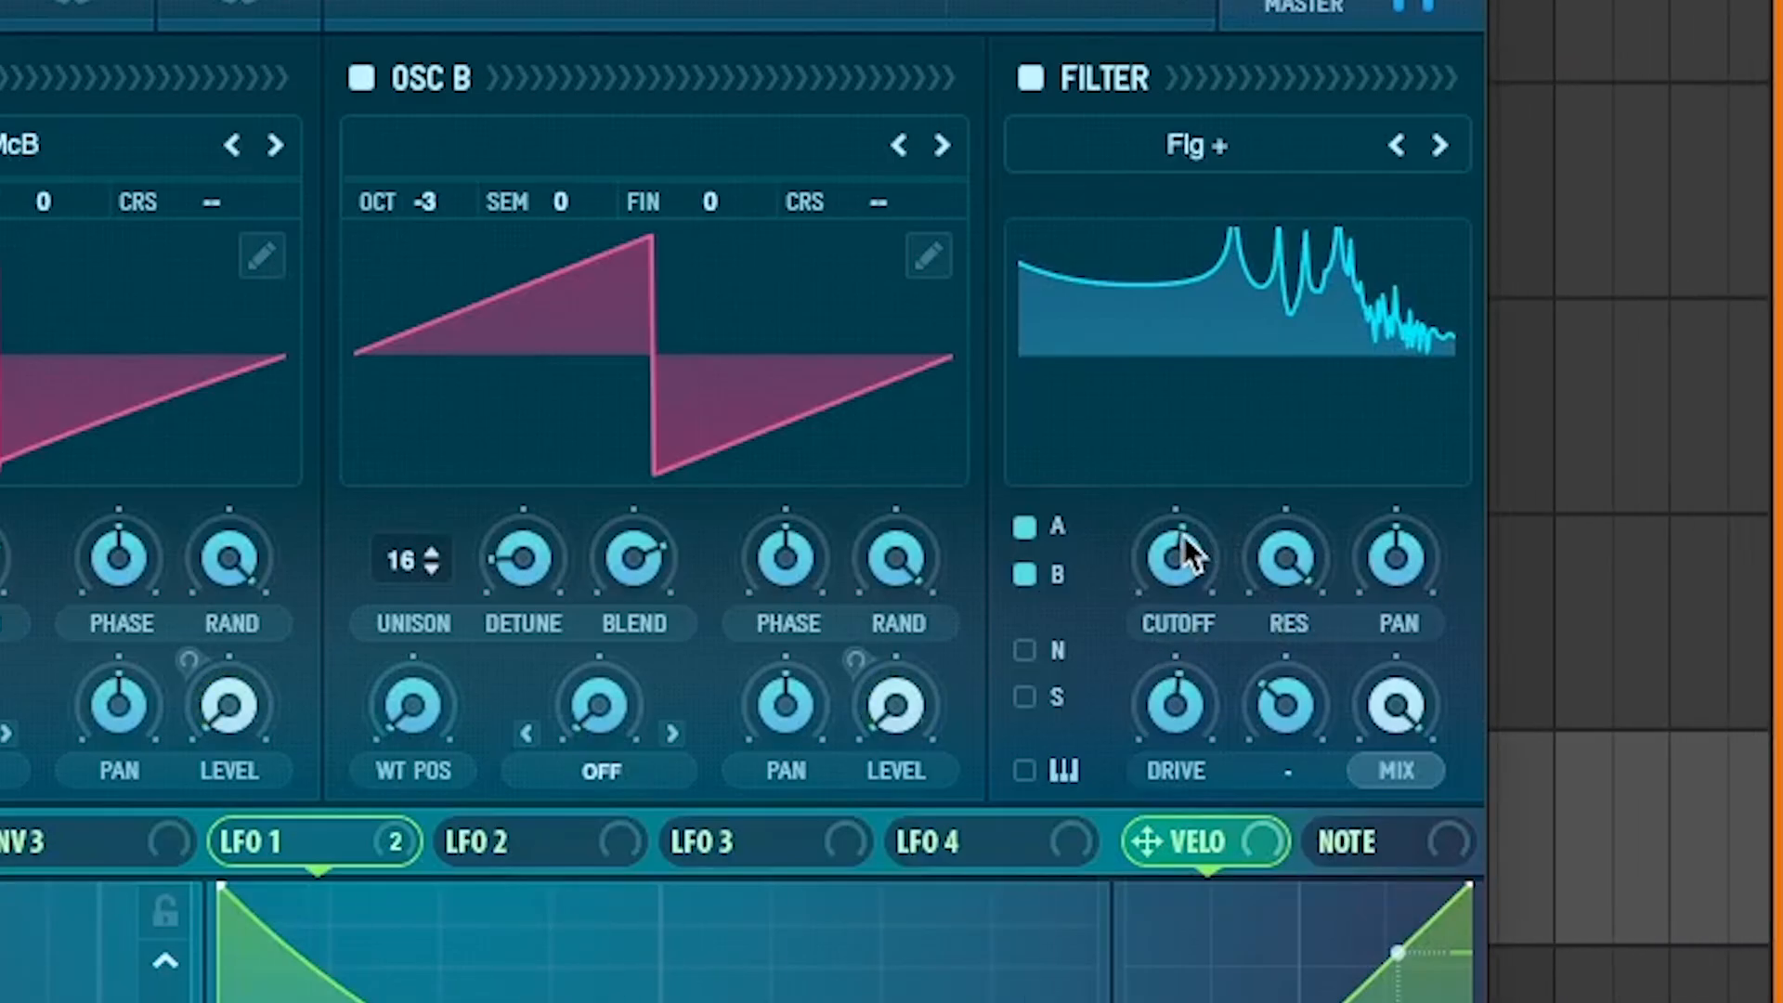
pyautogui.moveTo(1188, 555); pyautogui.dragTo(1161, 677)
pyautogui.moveTo(1286, 612); pyautogui.dragTo(1258, 799)
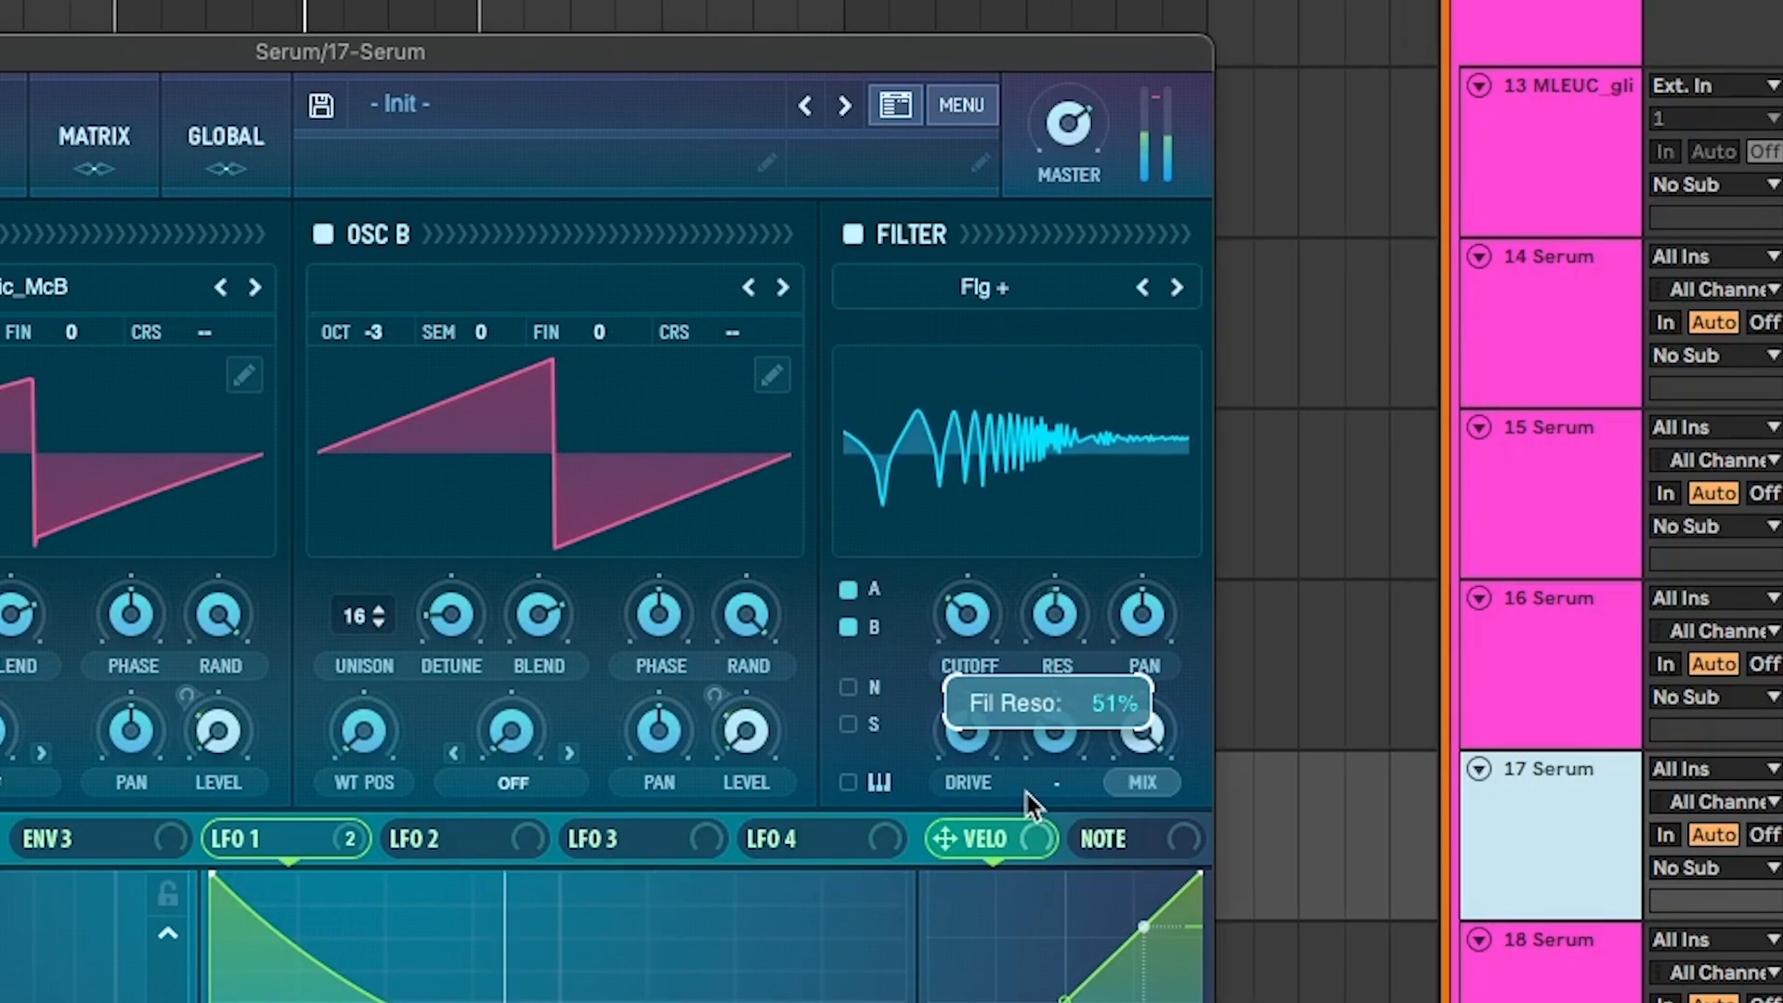
pyautogui.moveTo(1031, 803); pyautogui.dragTo(1076, 458)
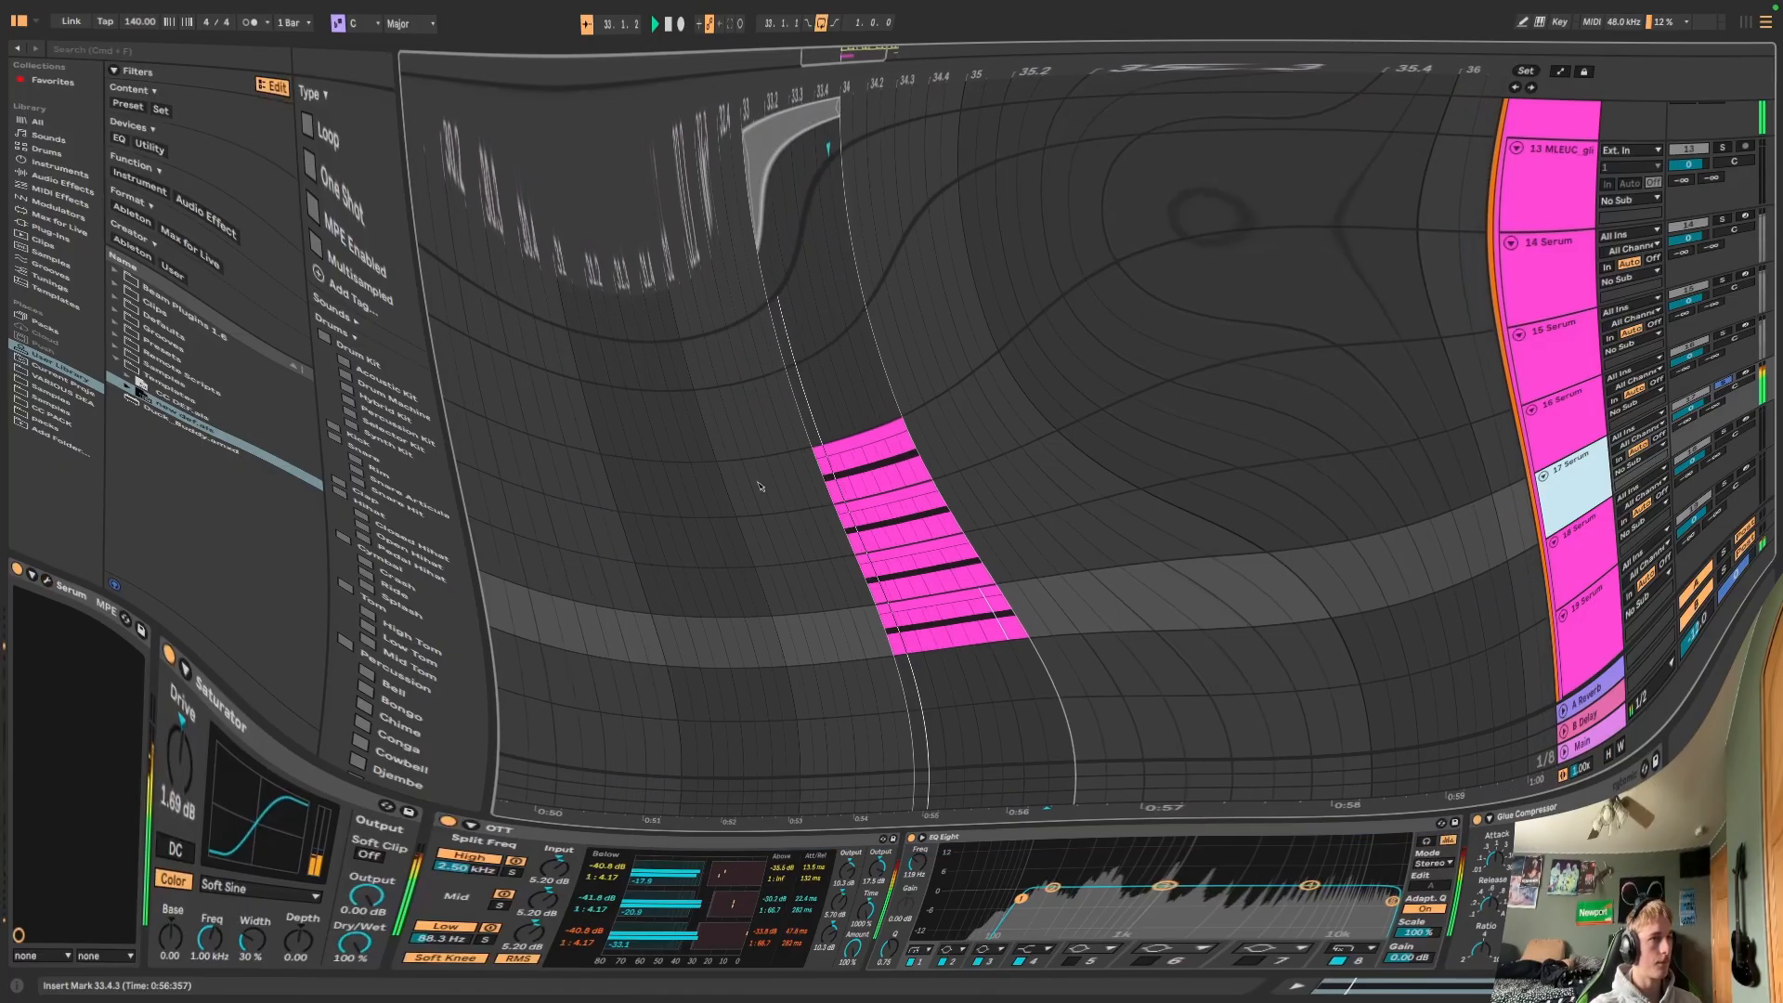
# Duplicate the 17 Serum track with its clip, play the copy and open its Serum patch.
pyautogui.press('super+d')
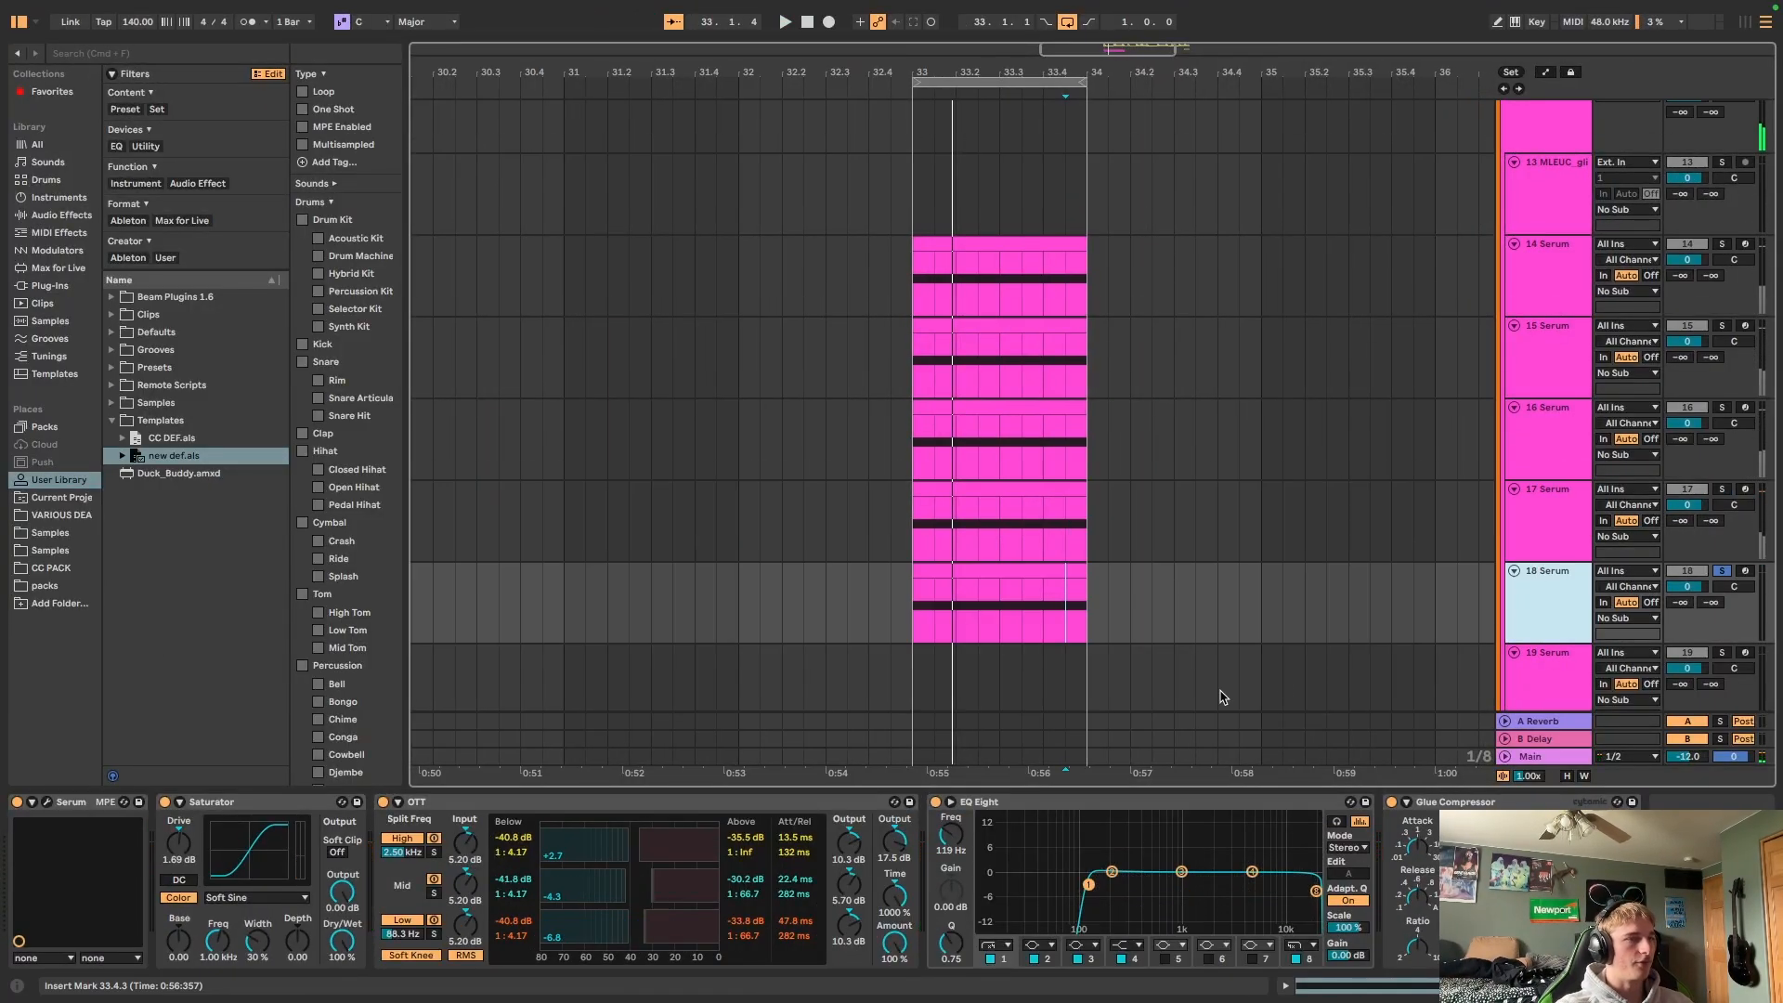
pyautogui.press('space')
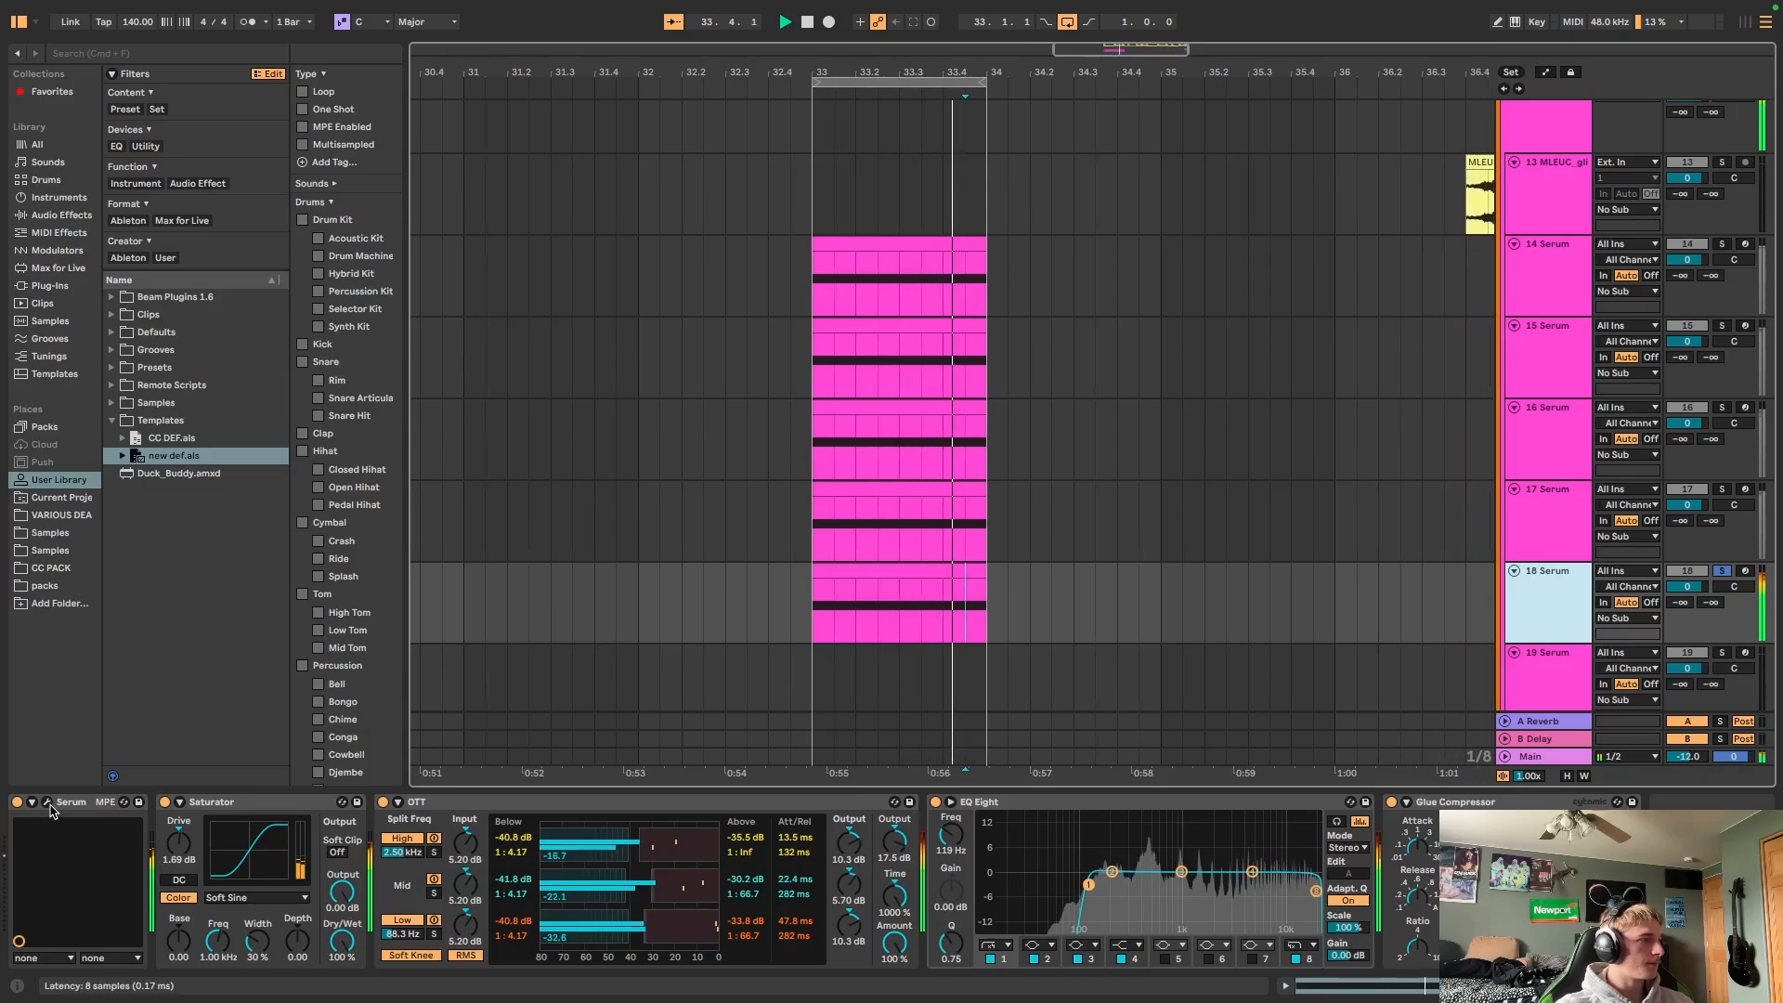
pyautogui.click(48, 803)
# Set the filter of the 18 Serum patch to MG Low 24, and browse its filter types again.
pyautogui.click(1276, 243)
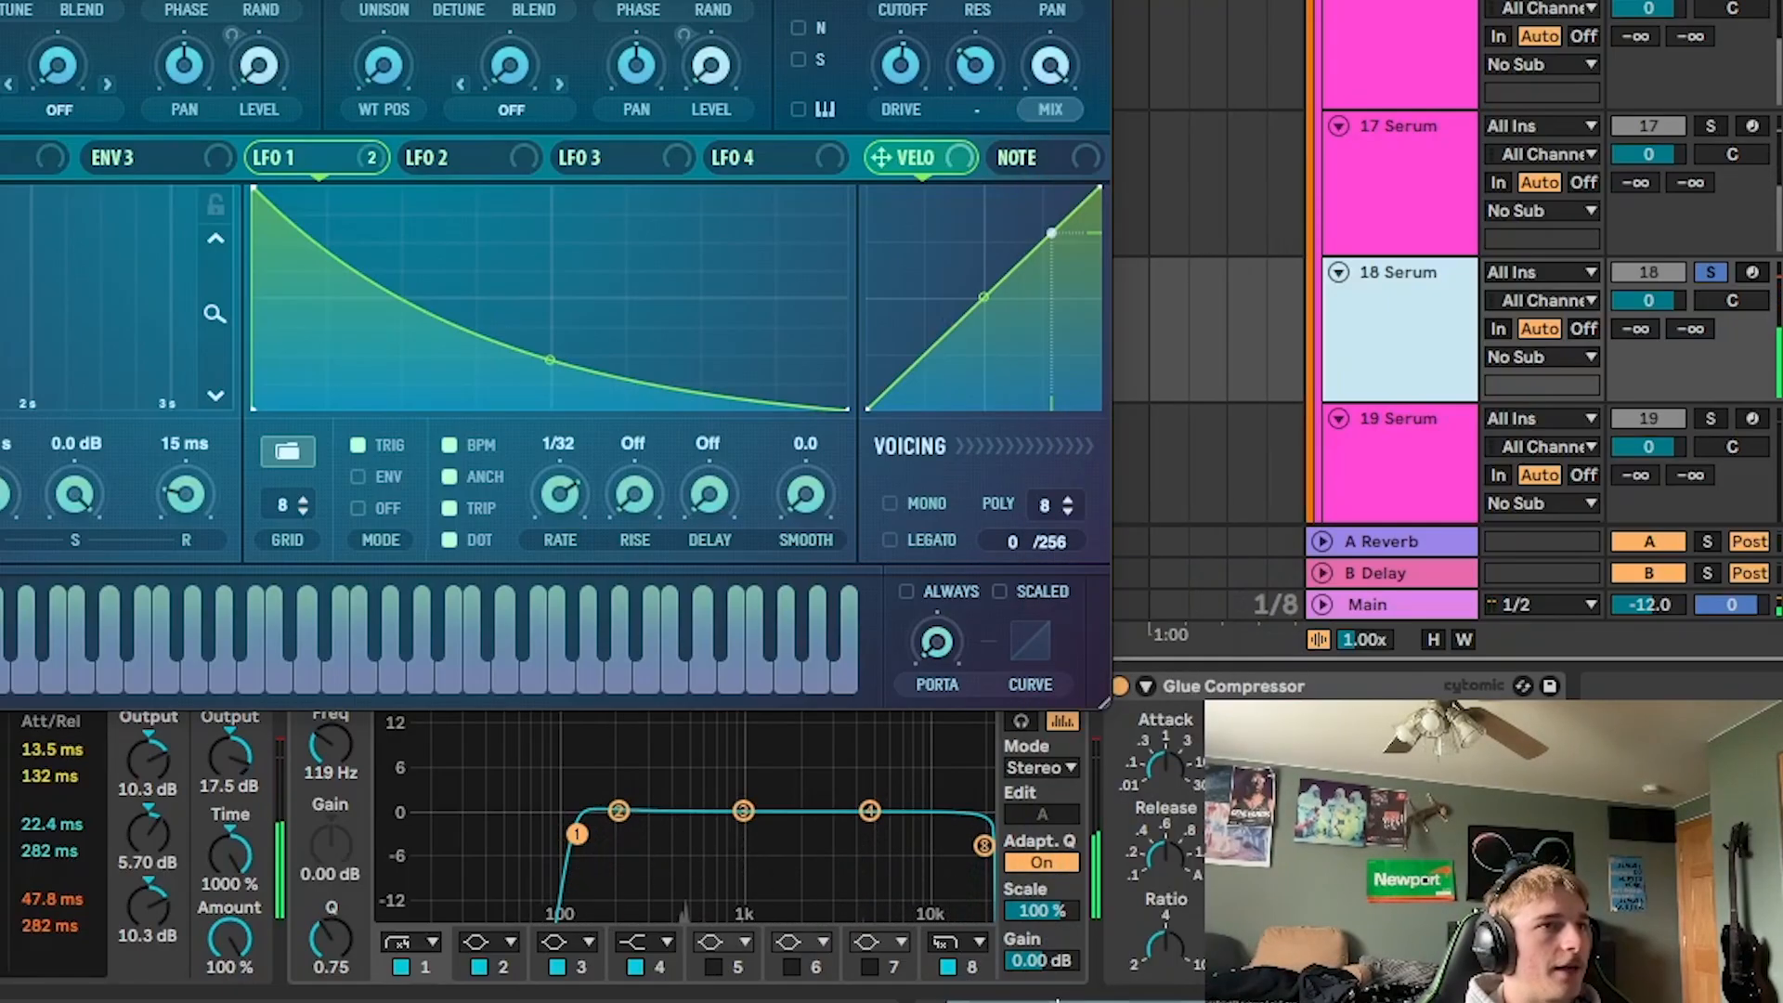
pyautogui.moveTo(956, 0)
pyautogui.click(1085, 0)
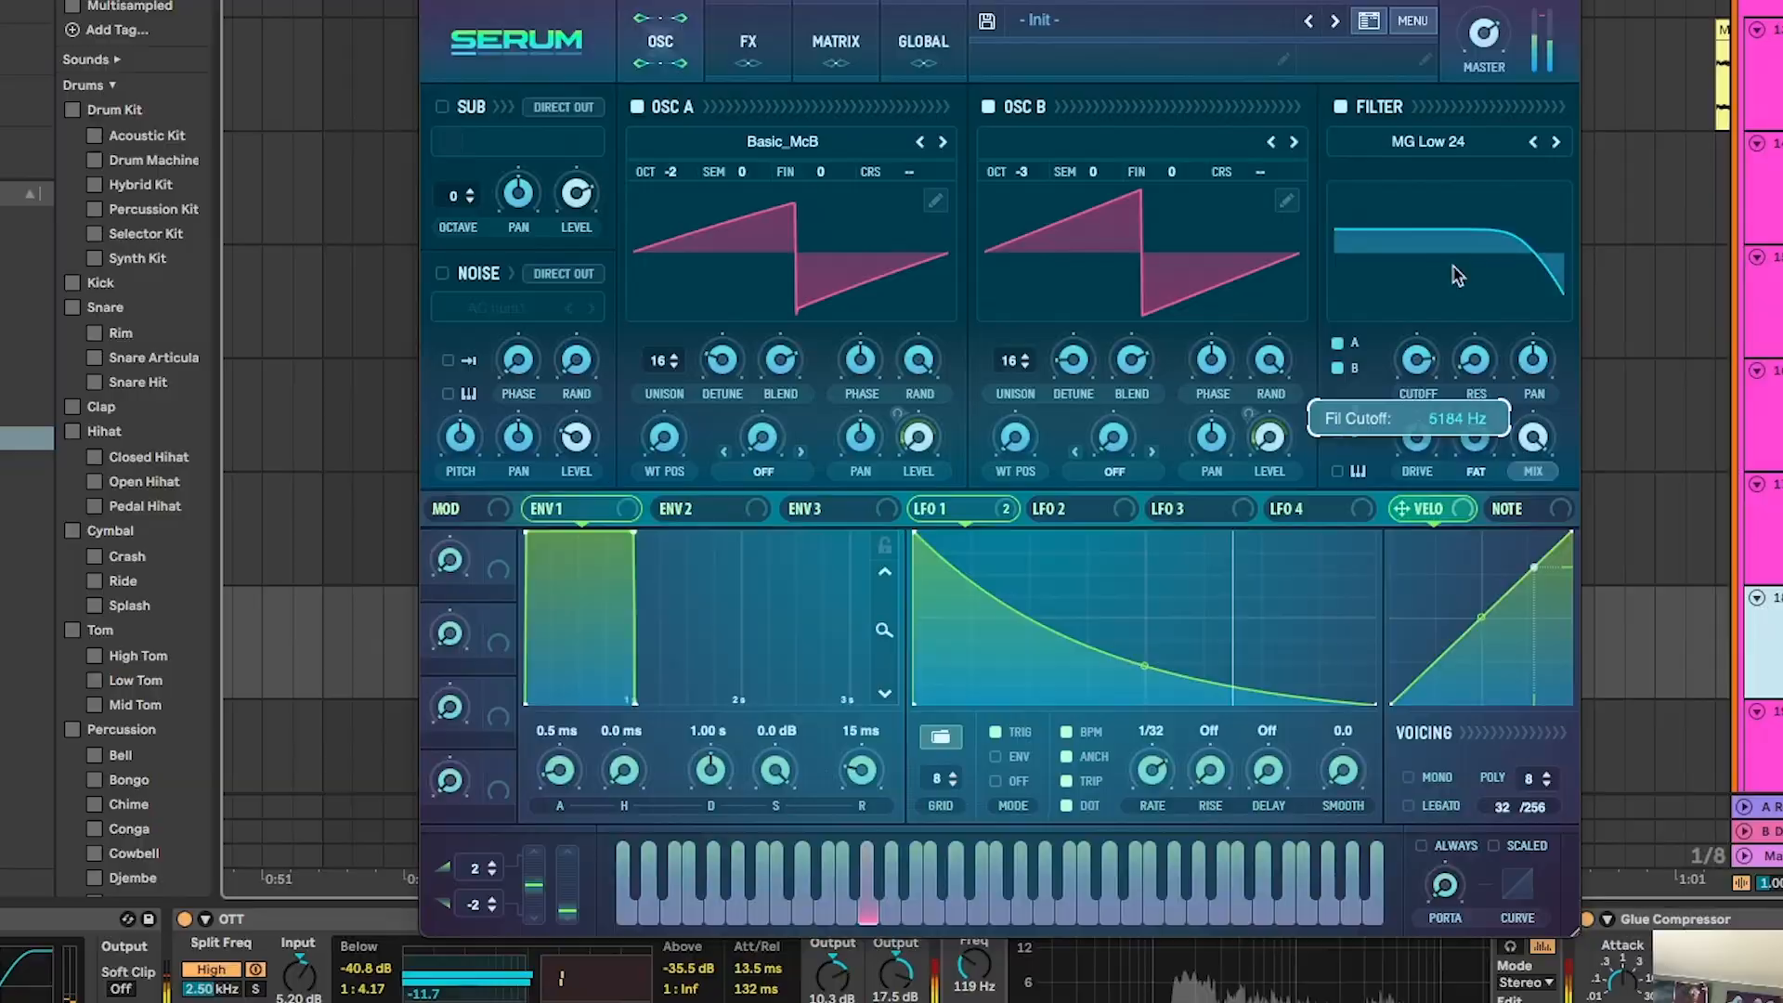
pyautogui.click(1298, 242)
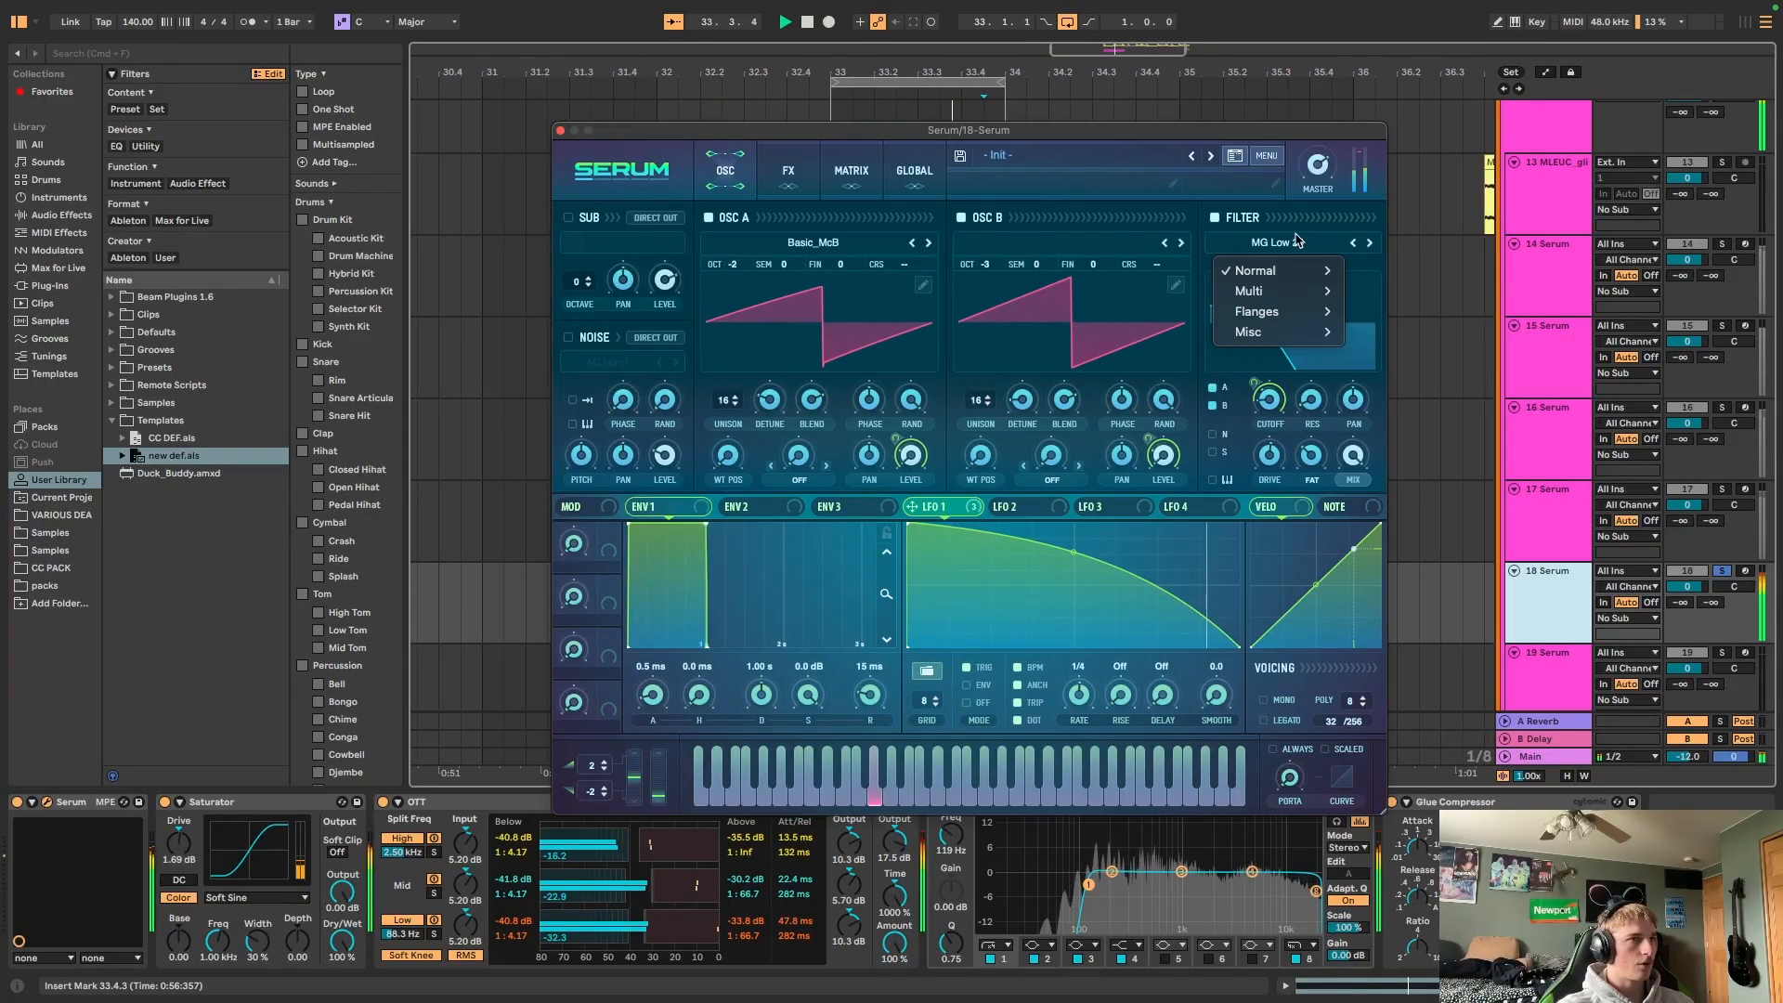
pyautogui.moveTo(1281, 331)
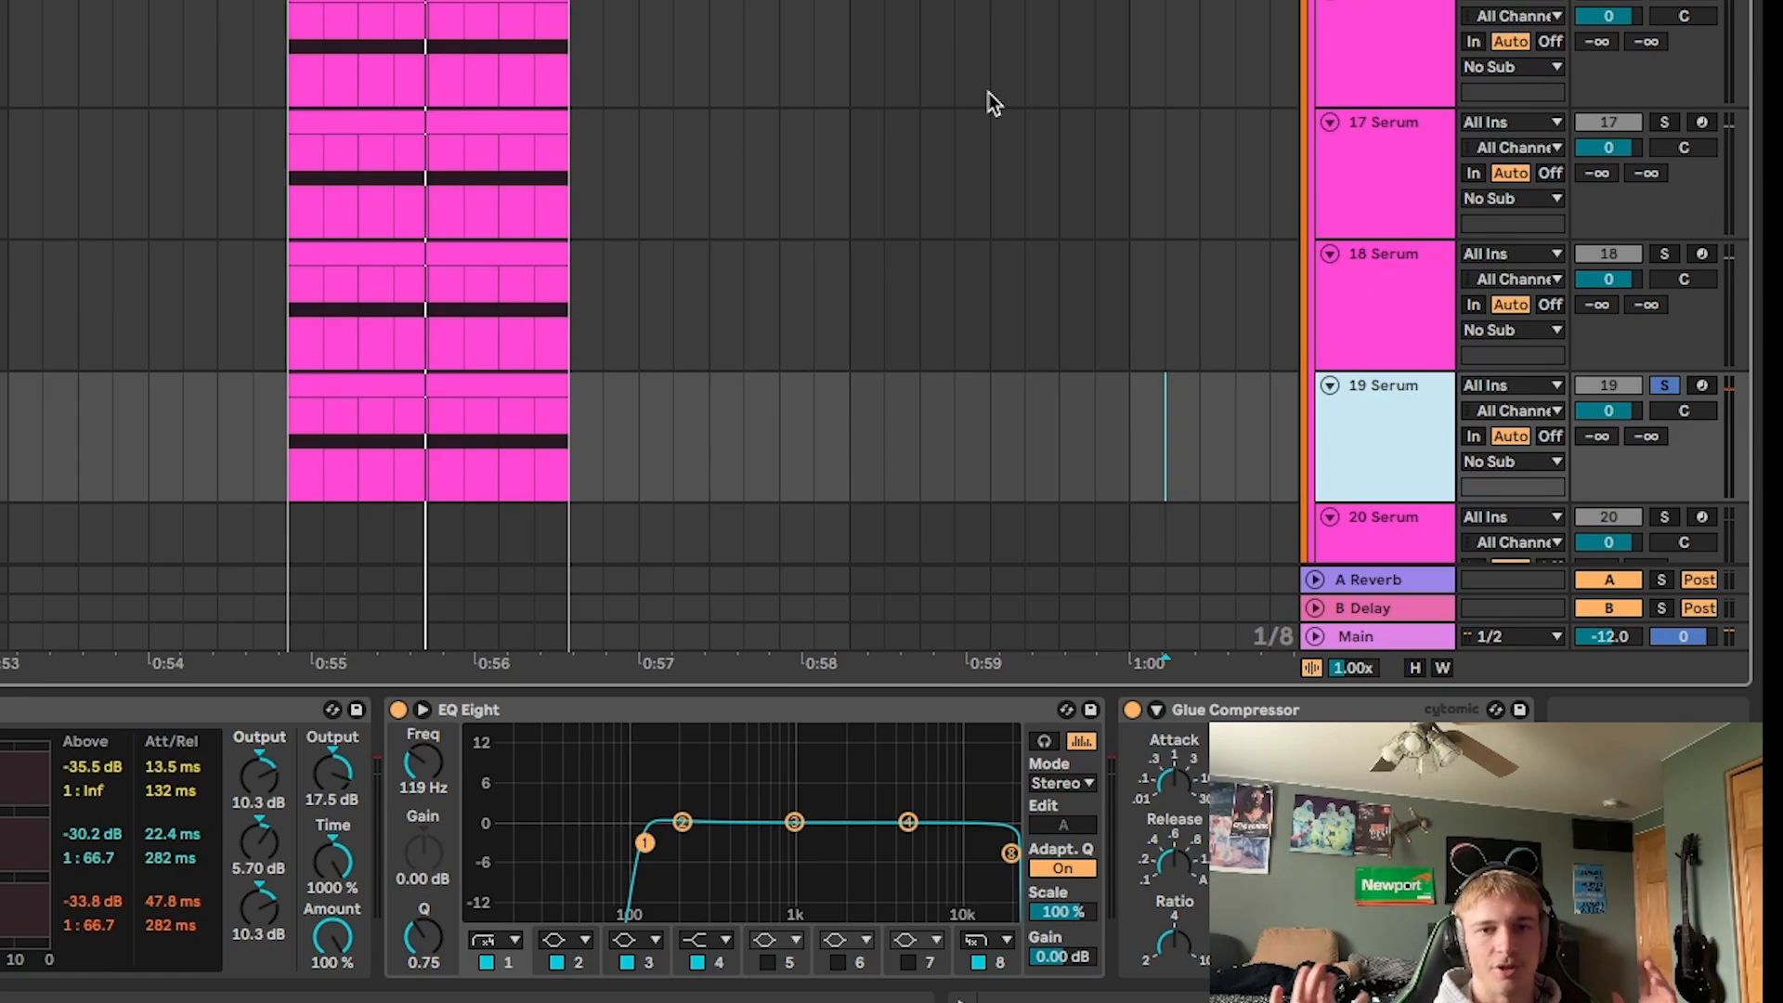
# Select the clip on the 19 Serum track and start playback.
pyautogui.click(1348, 320)
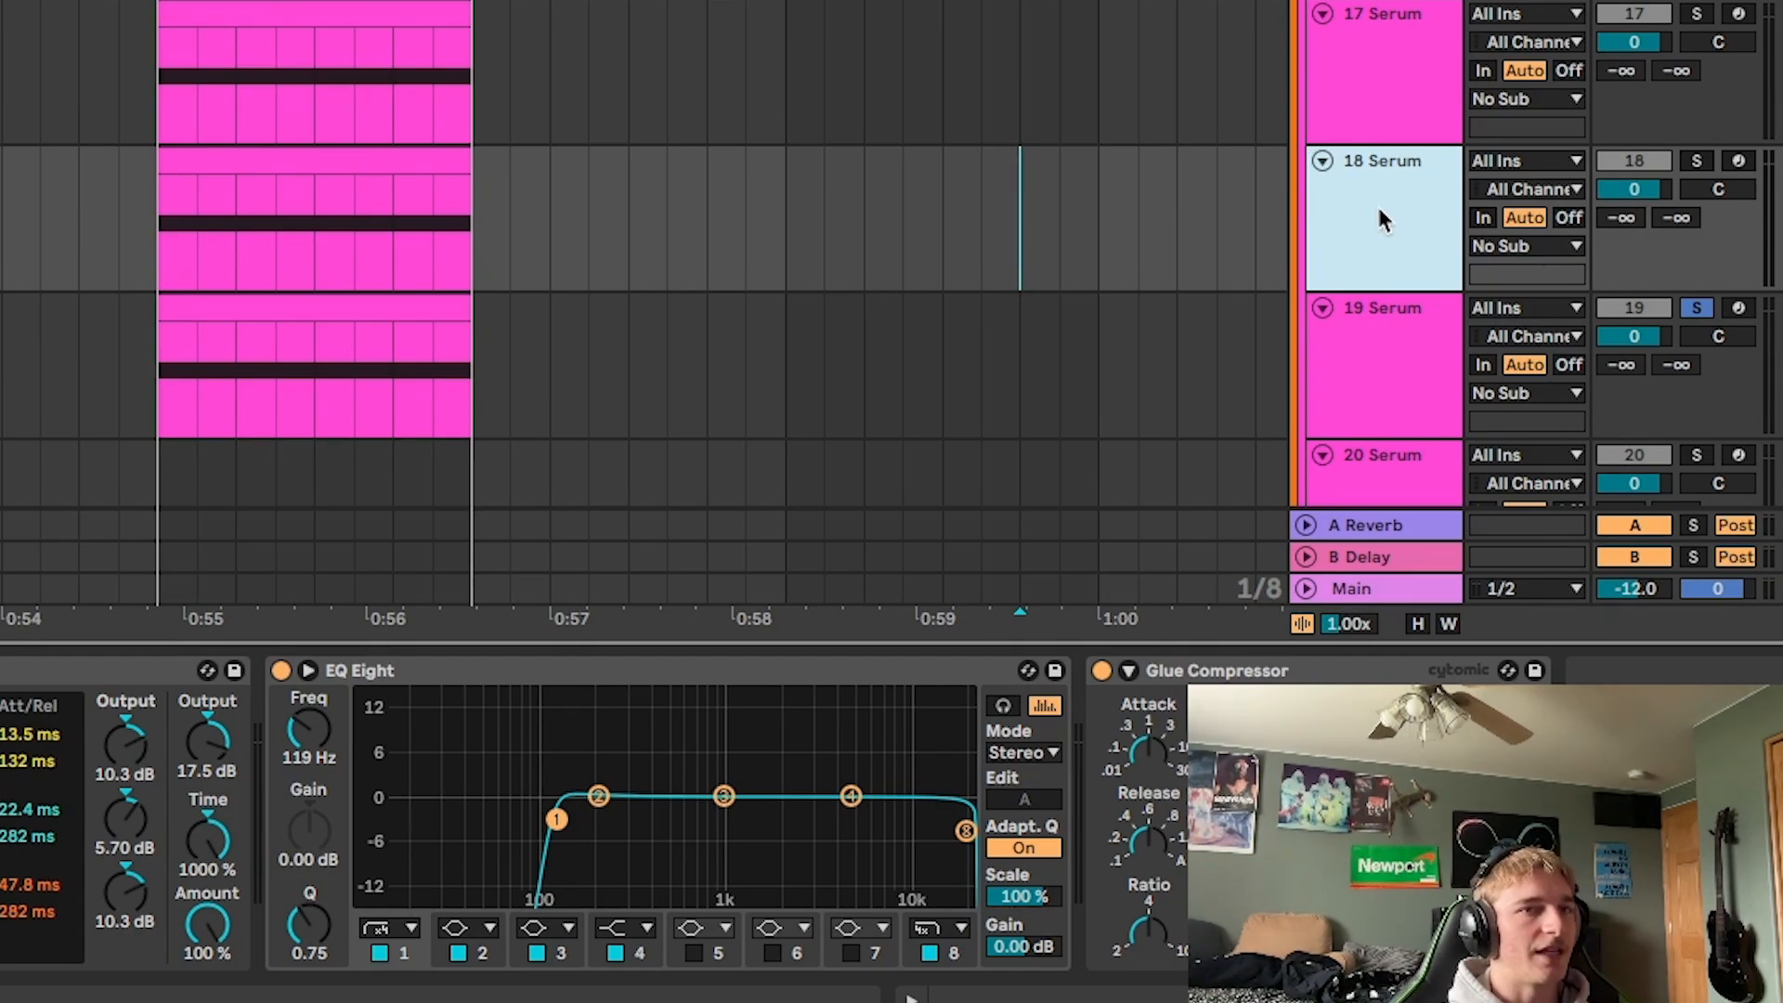
pyautogui.click(305, 295)
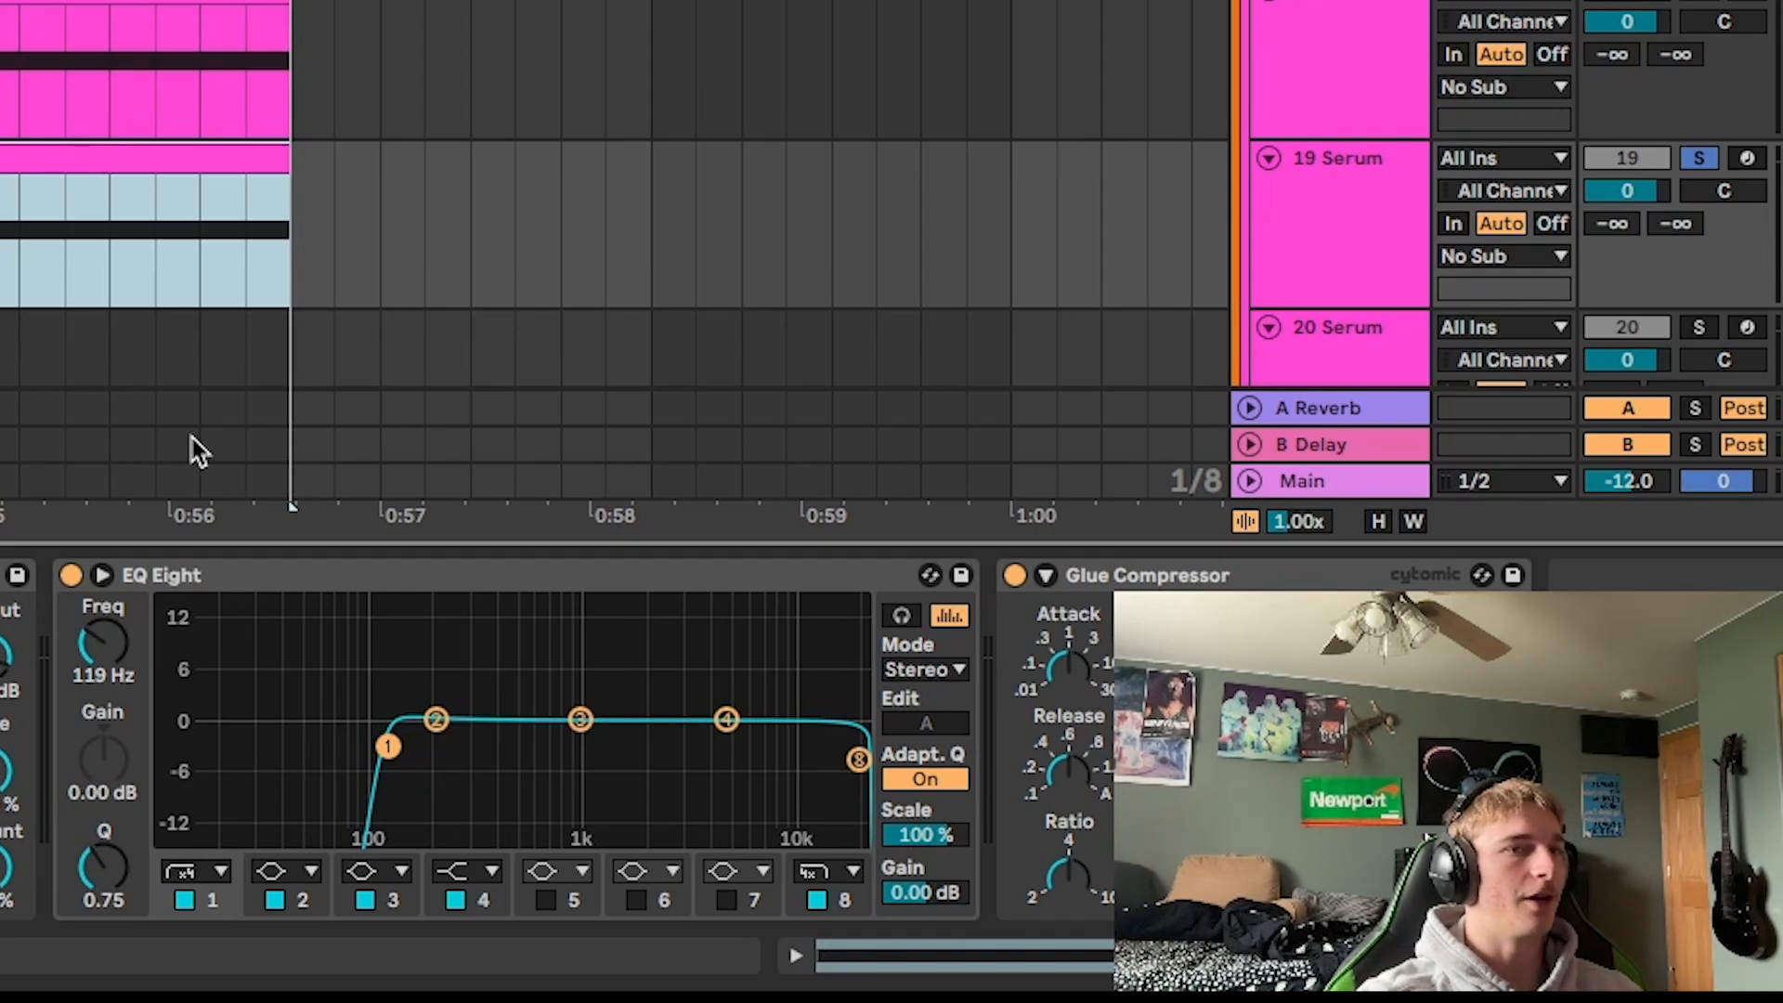
pyautogui.press('space')
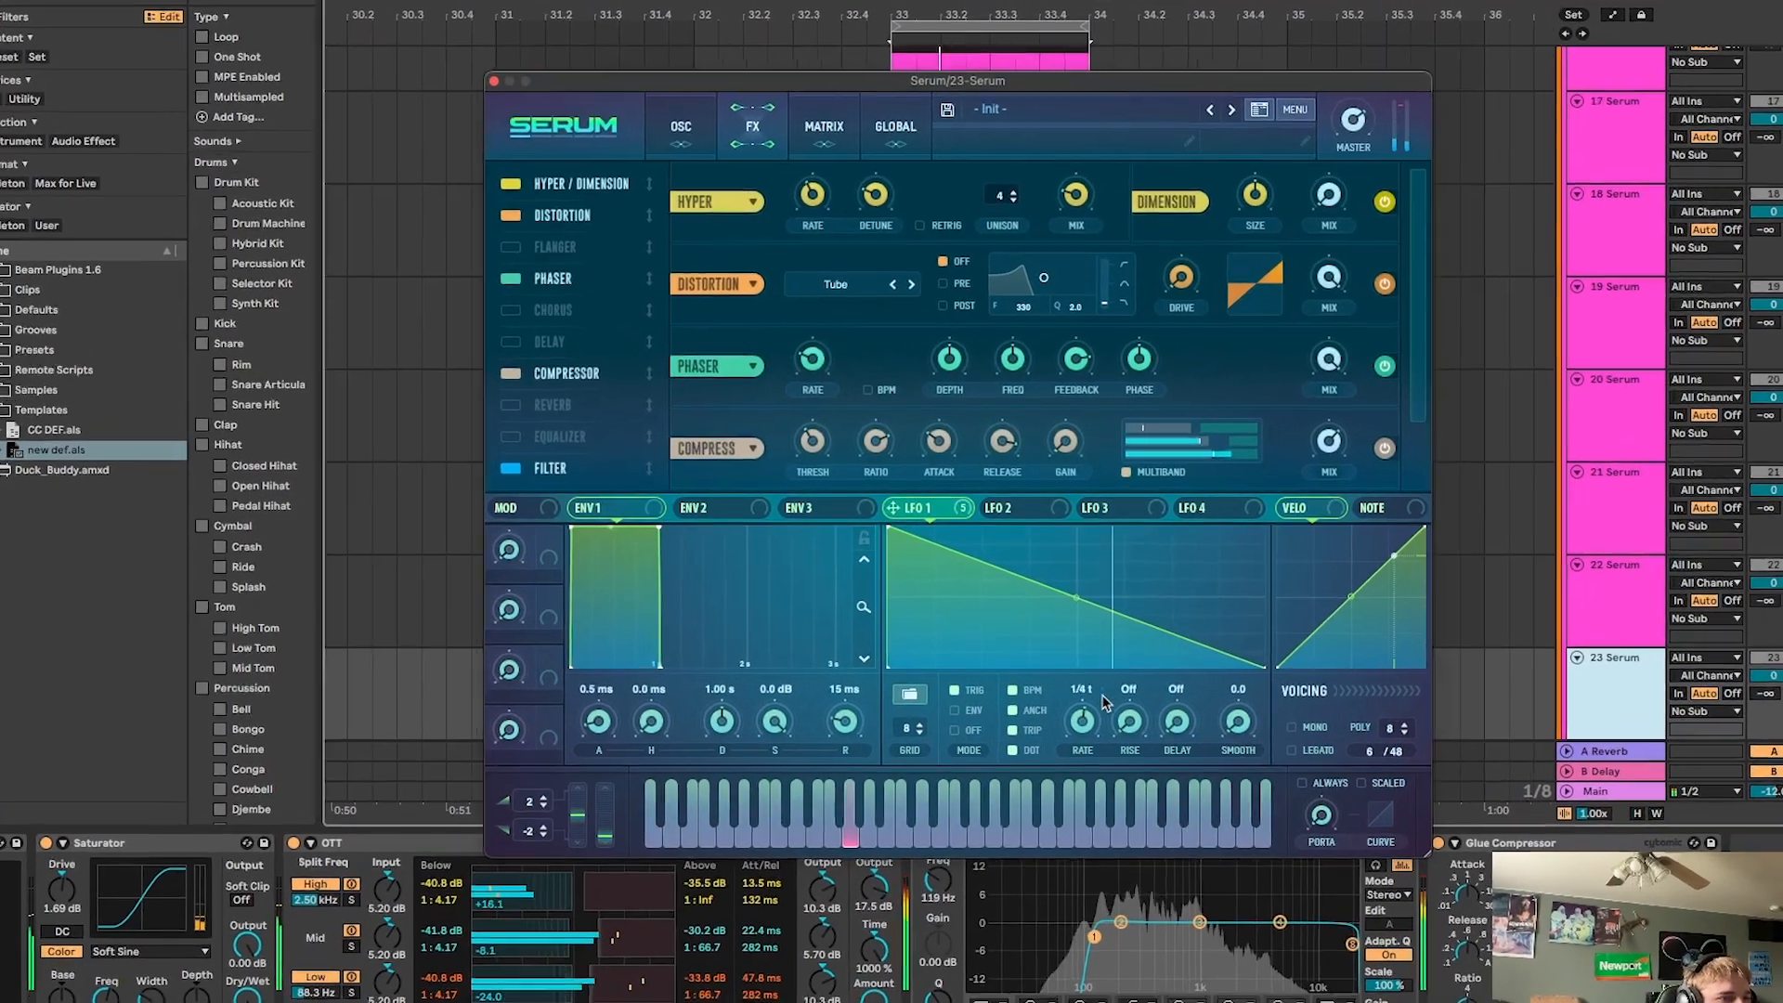
# Adjust the LFO 1 rate and curve shape of the 23 Serum patch.
pyautogui.moveTo(1080, 694); pyautogui.dragTo(1081, 715)
pyautogui.moveTo(1097, 600); pyautogui.dragTo(1088, 583)
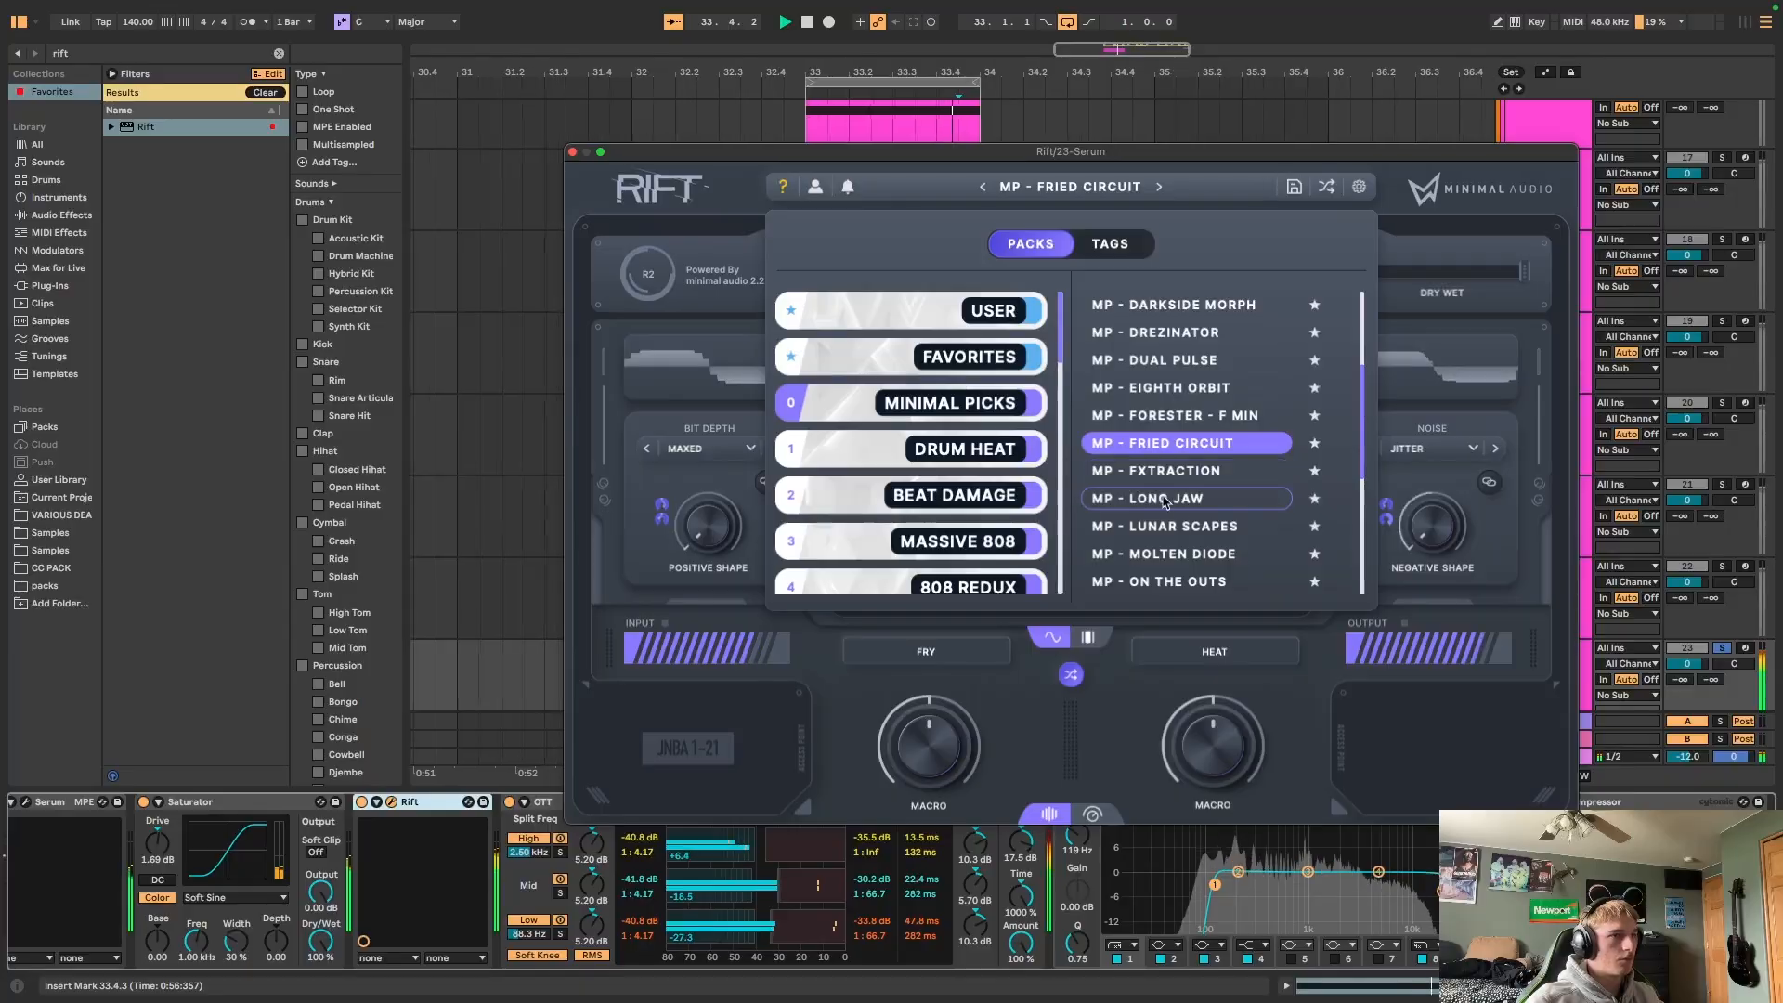
# Audition Rift's Minimal Picks presets, including MP - Long Jaw and MP - Puzzler - F Min, and load MP - Scintilla.
pyautogui.click(1181, 553)
pyautogui.click(1174, 498)
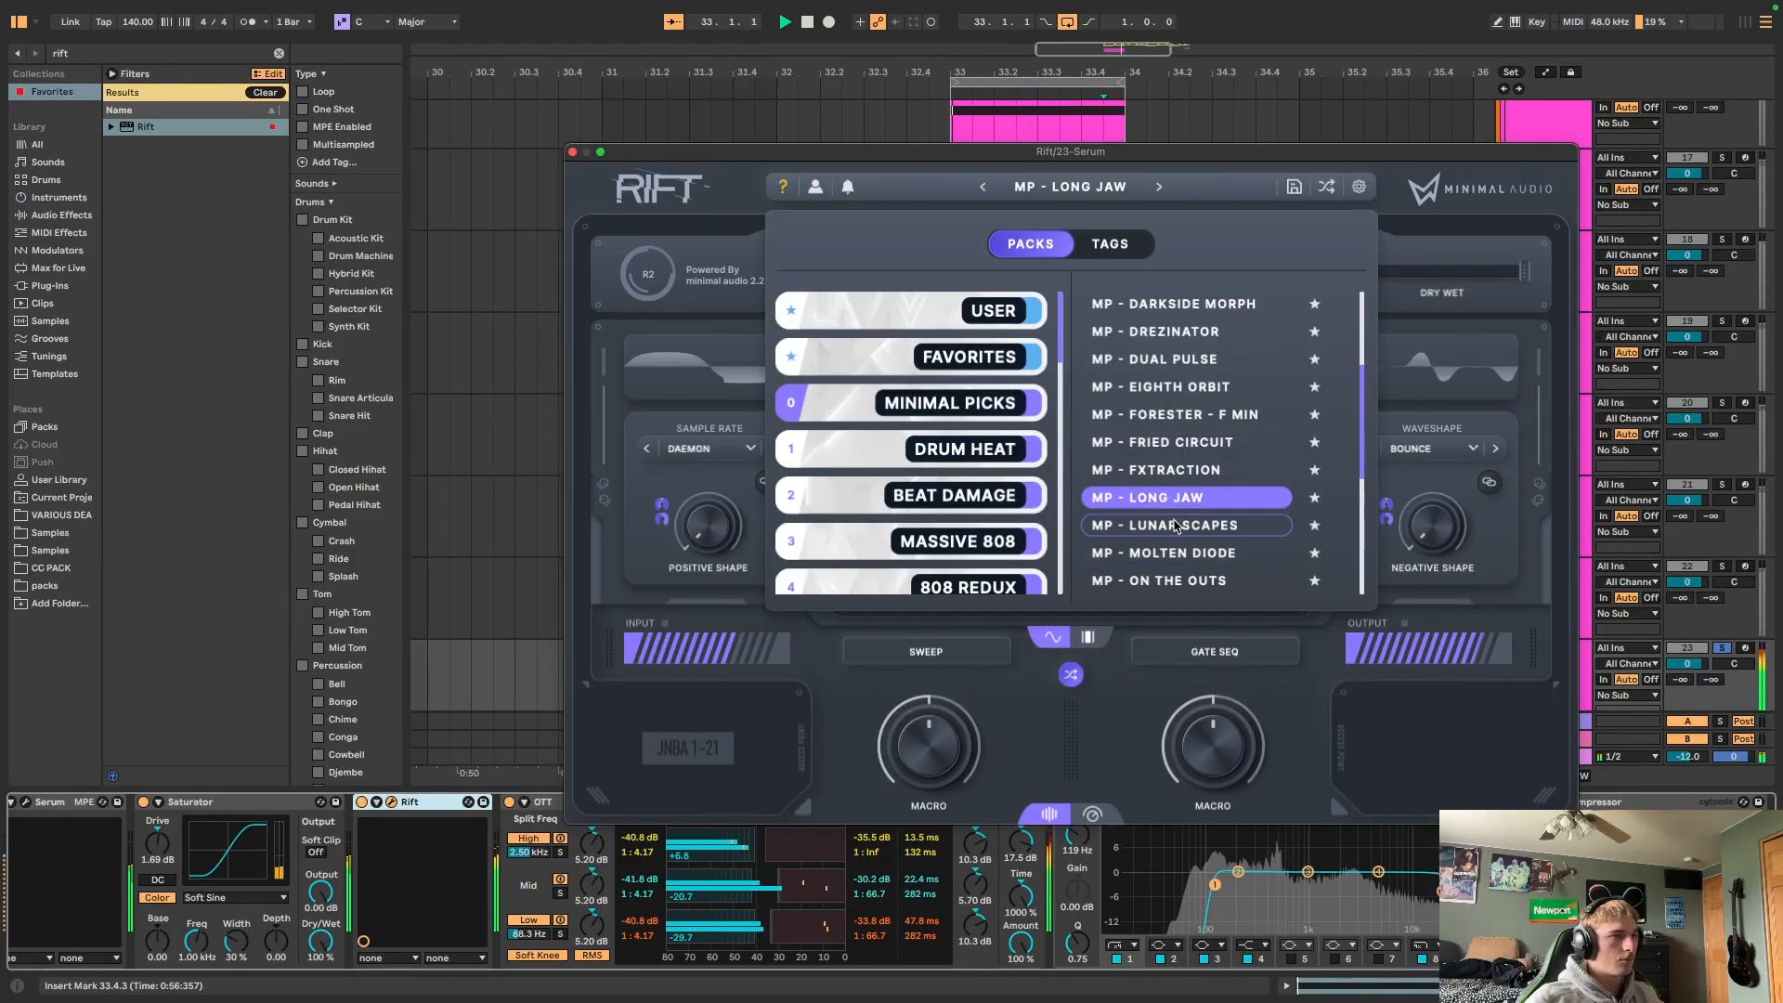
pyautogui.scroll(-3, 1174, 501)
pyautogui.click(1177, 533)
pyautogui.click(1177, 562)
pyautogui.scroll(-3, 1181, 548)
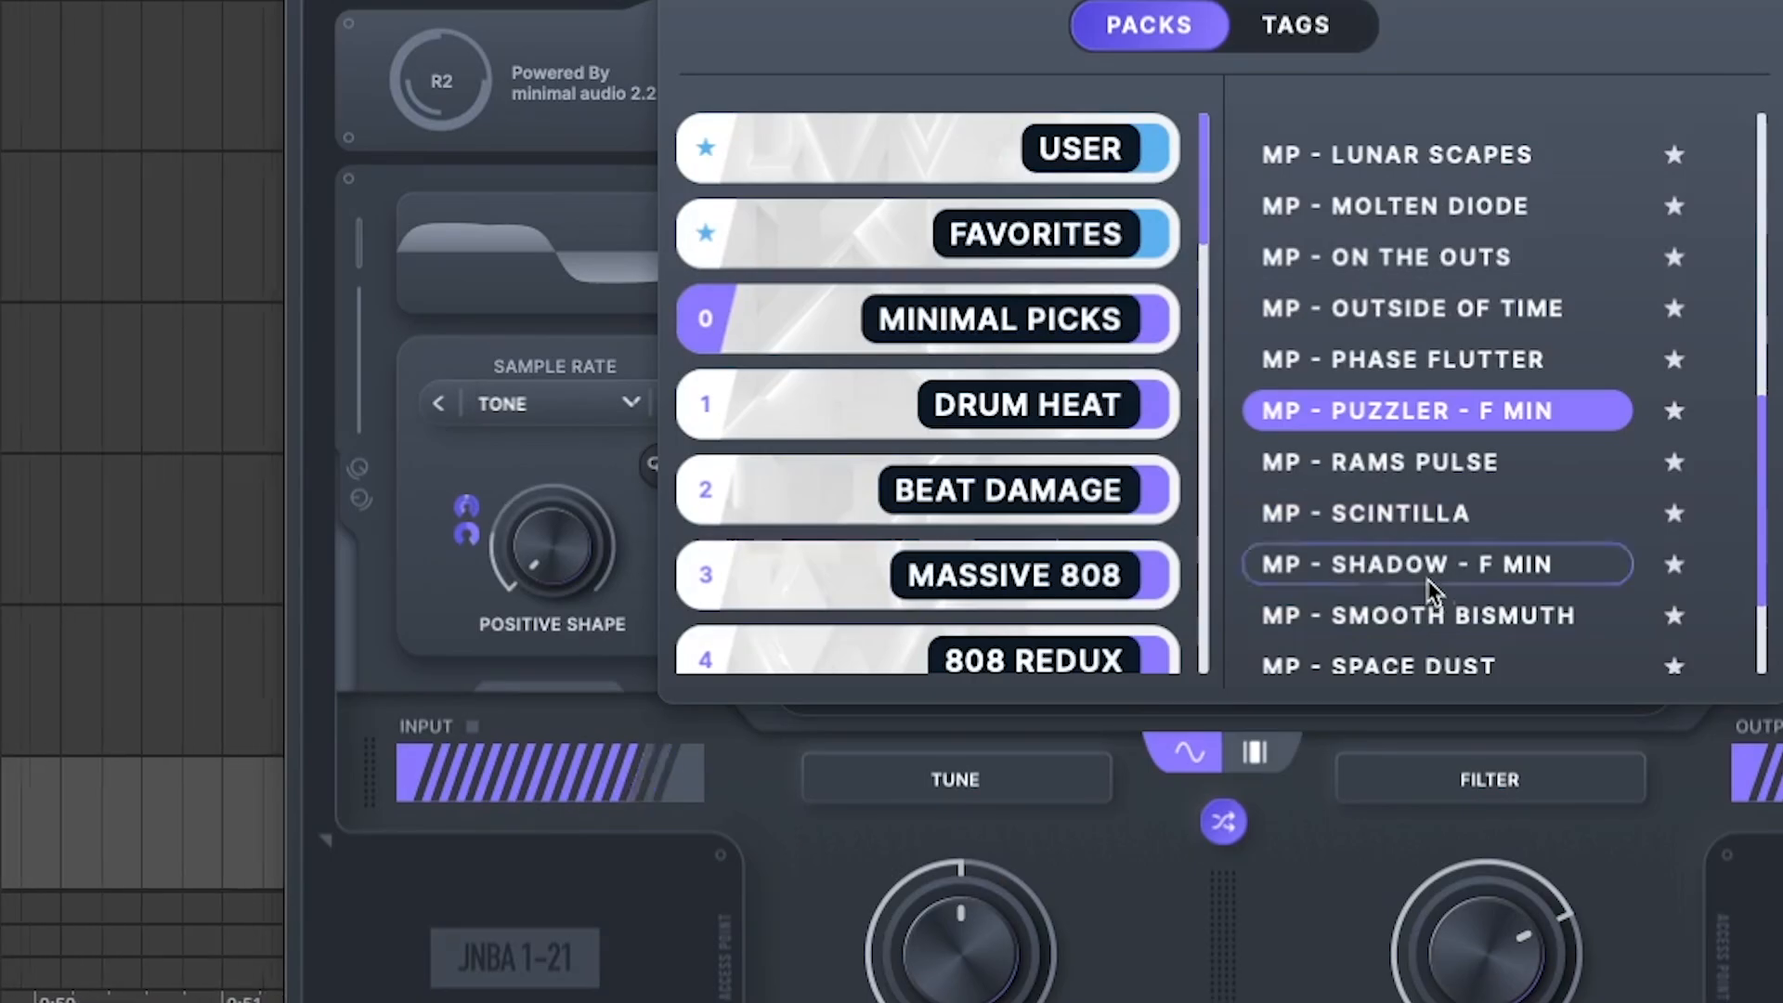
pyautogui.click(1397, 513)
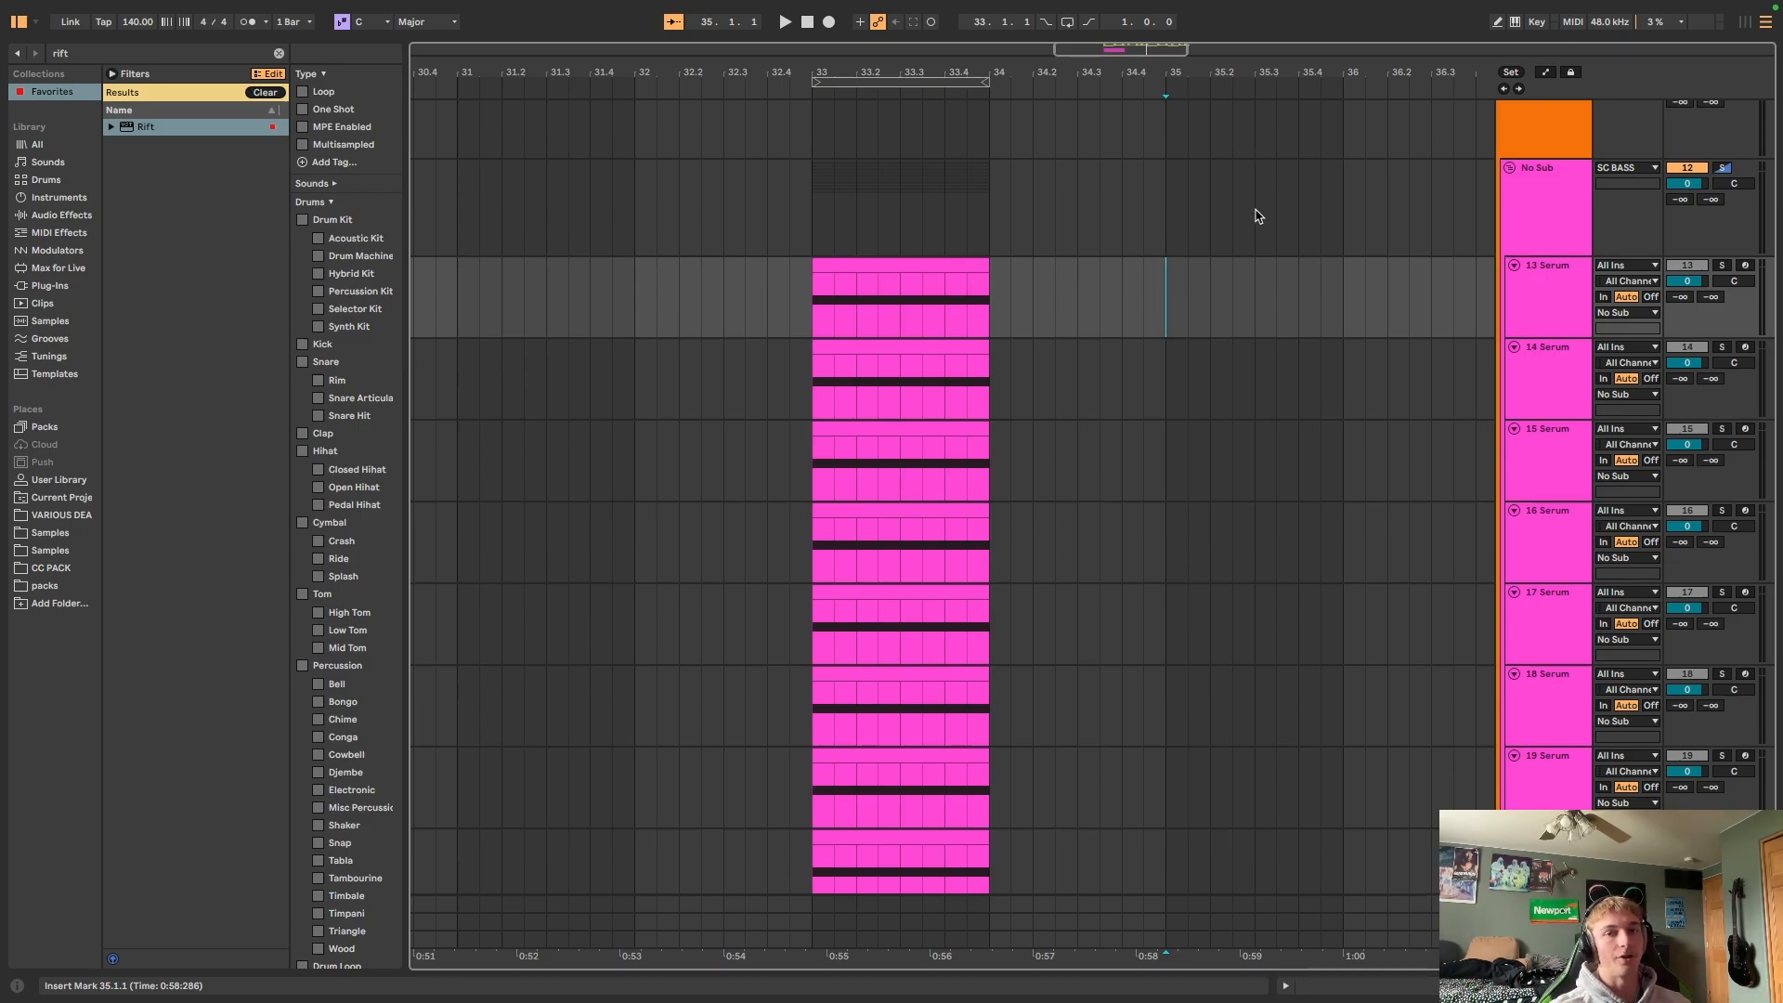
# Select the bar 33 clips on all Serum tracks from 13 to 22 and delete them.
pyautogui.rightClick(816, 306)
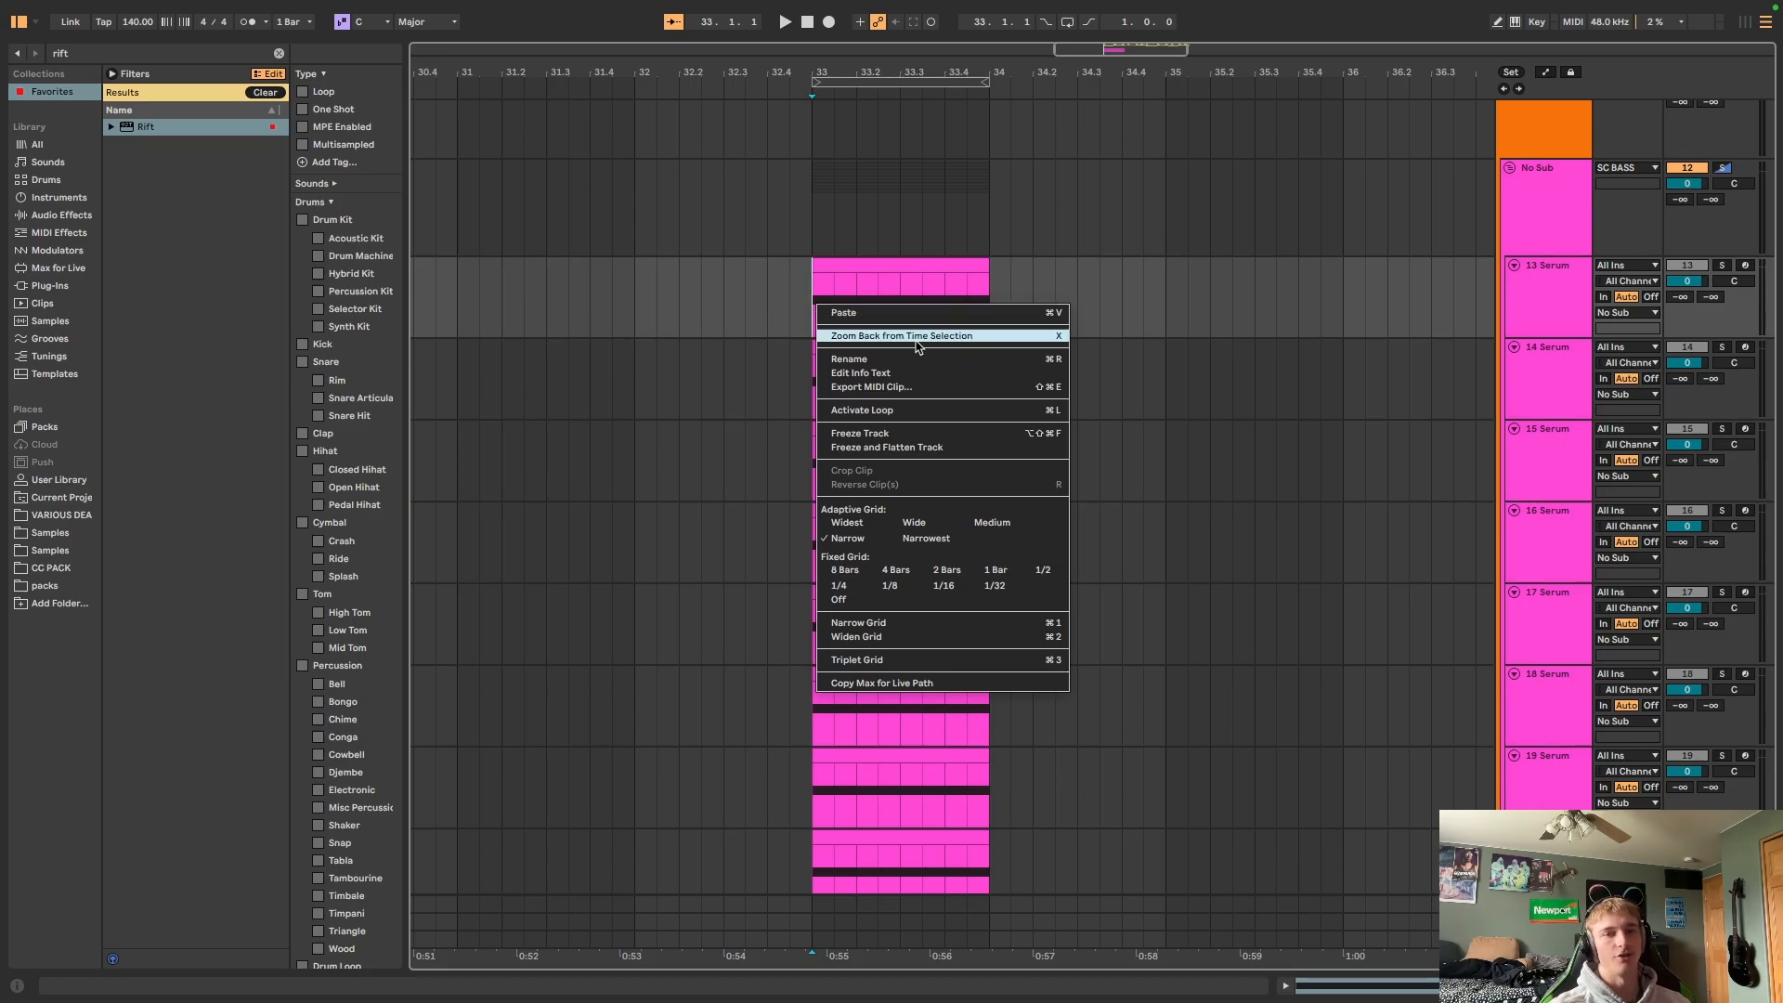
pyautogui.click(1158, 334)
pyautogui.scroll(-5, 1157, 335)
pyautogui.keyDown('shift'); pyautogui.click(989, 610); pyautogui.keyUp('shift')
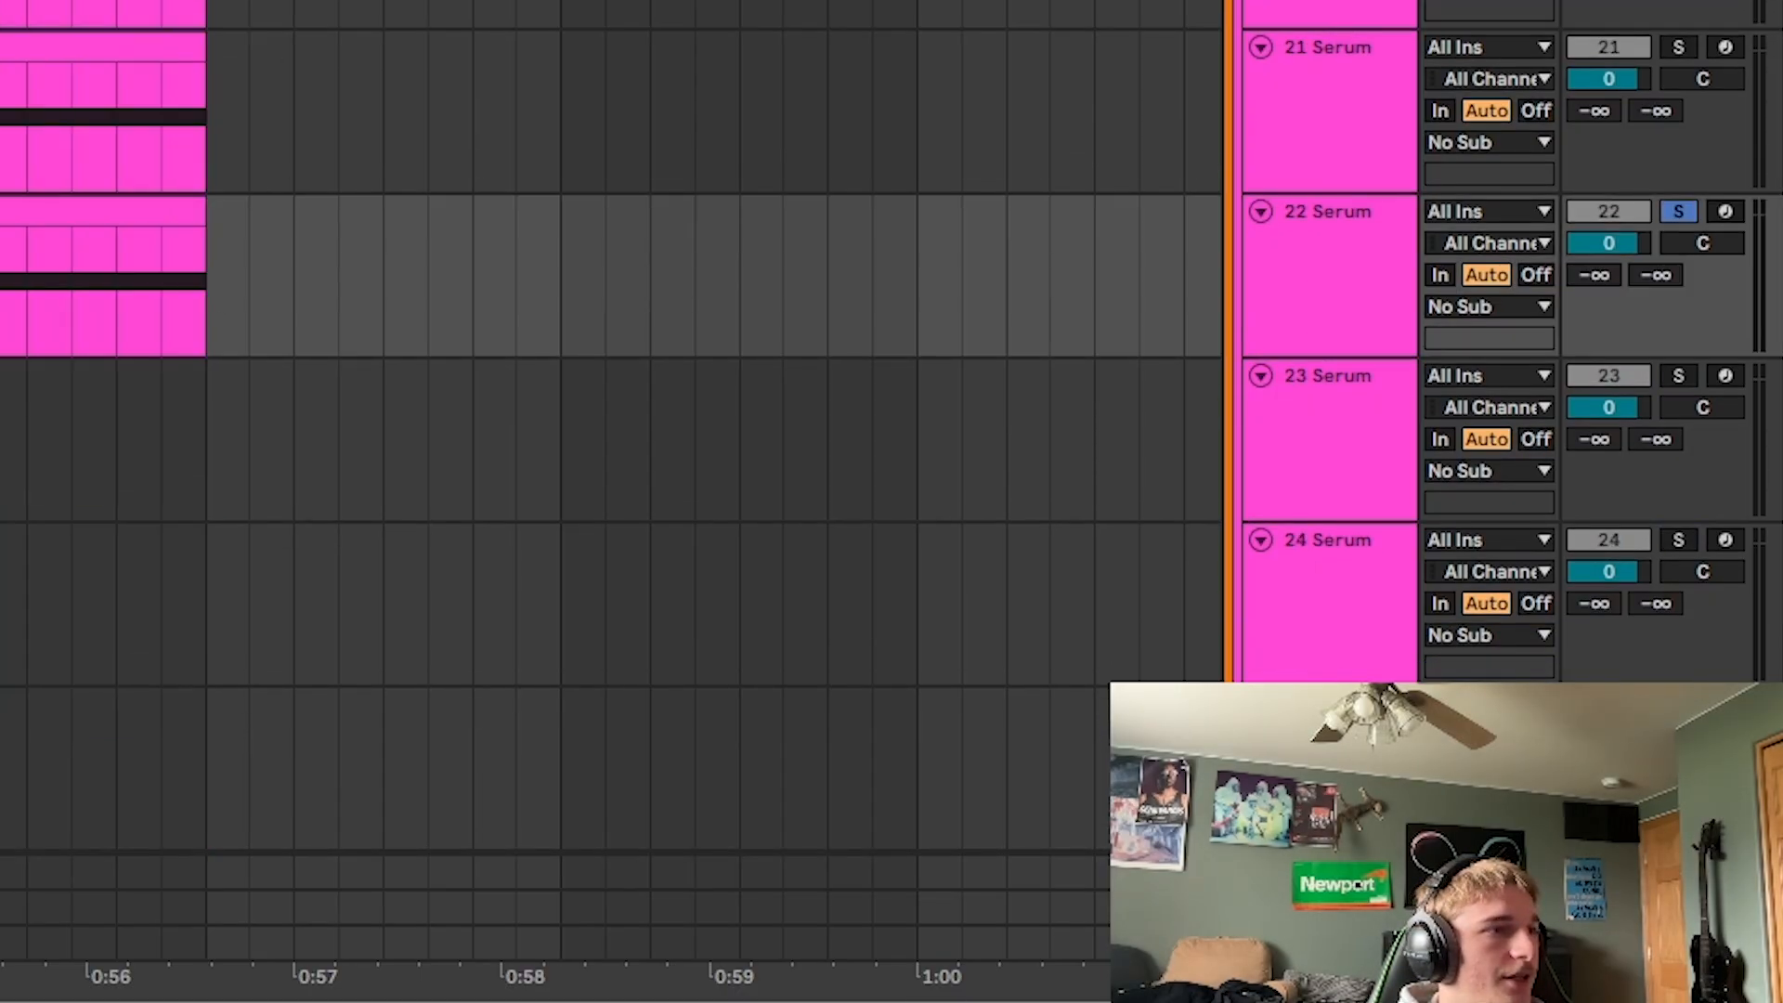
pyautogui.press('Delete')
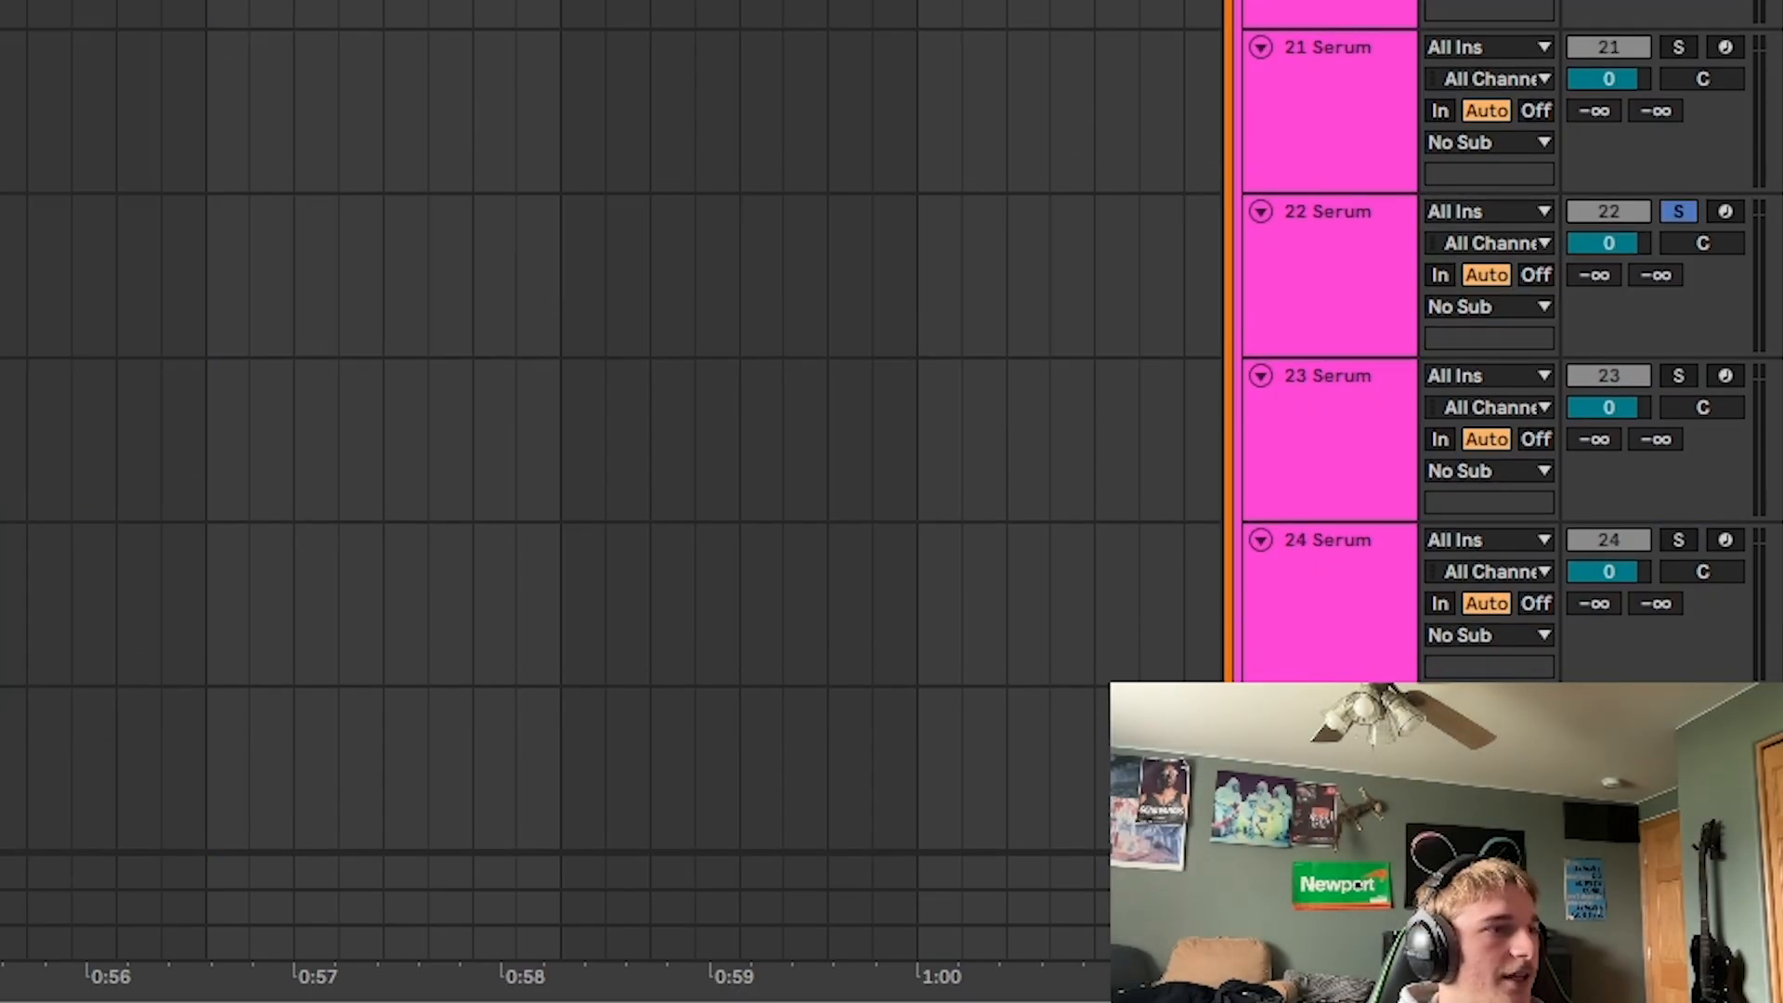
pyautogui.scroll(5, 611, 427)
pyautogui.click(80, 7)
pyautogui.scroll(3, 93, 5)
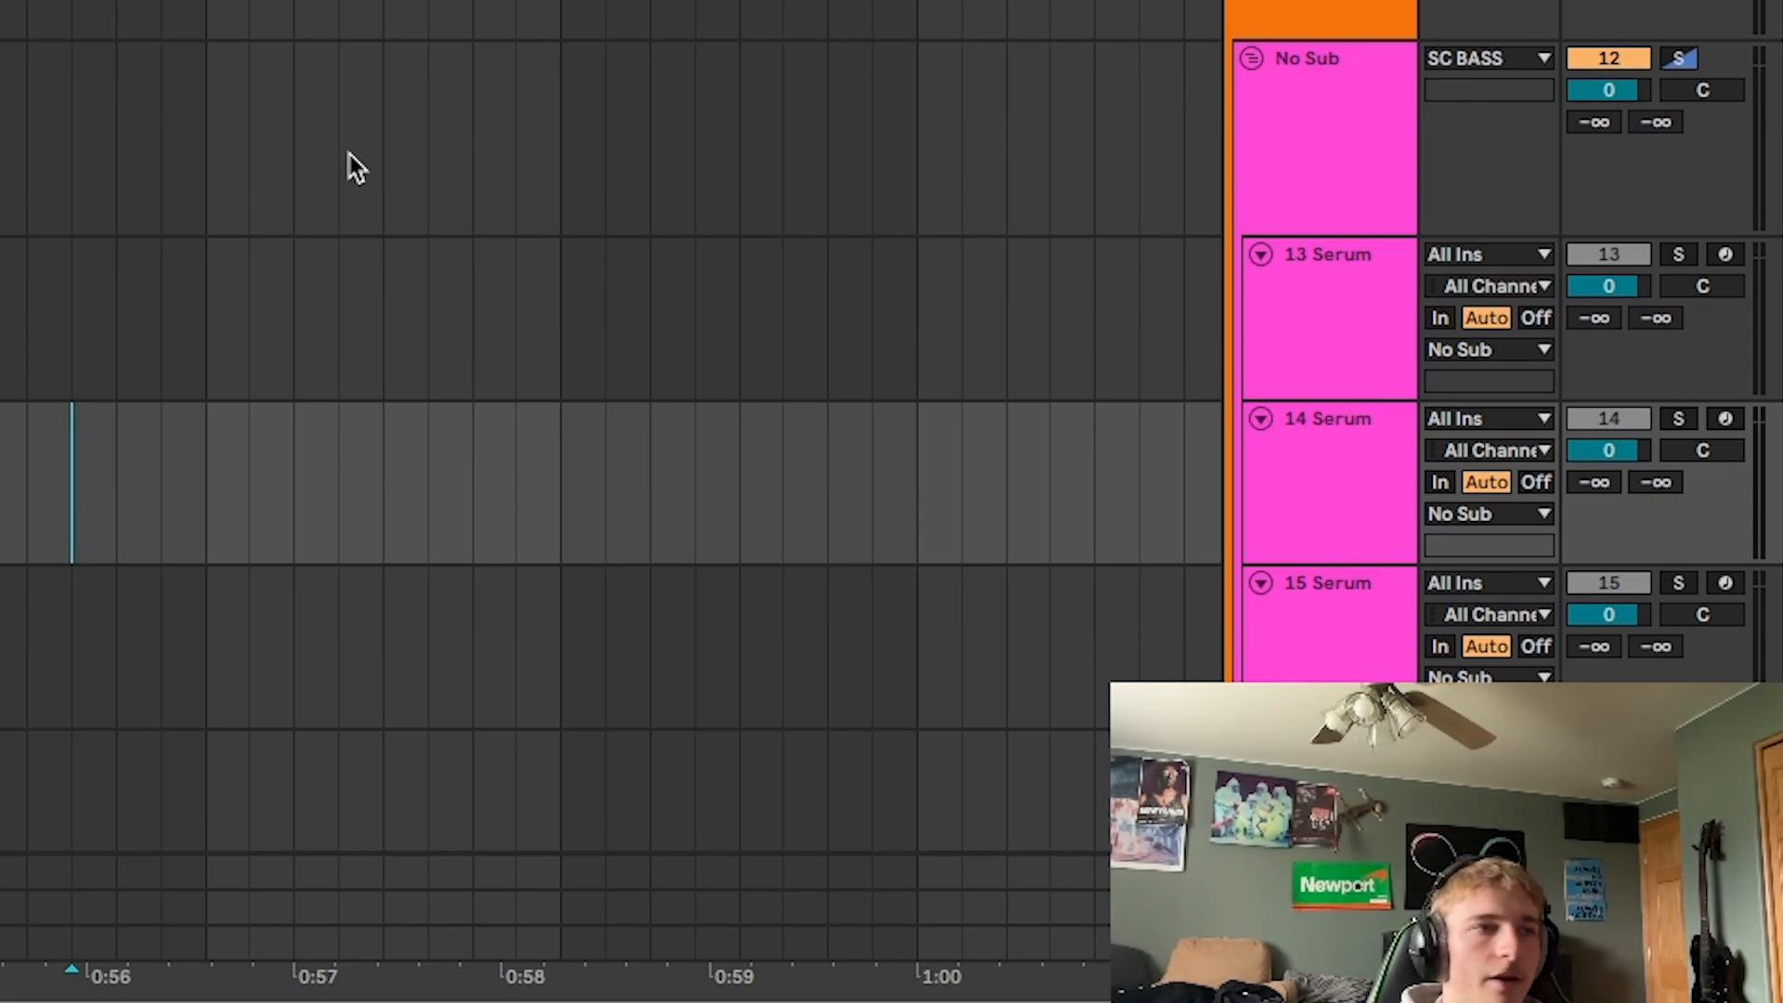
# Clear the track solo, move the 13 Serum clip from bar 32 to bar 33 and play it.
pyautogui.press('s')
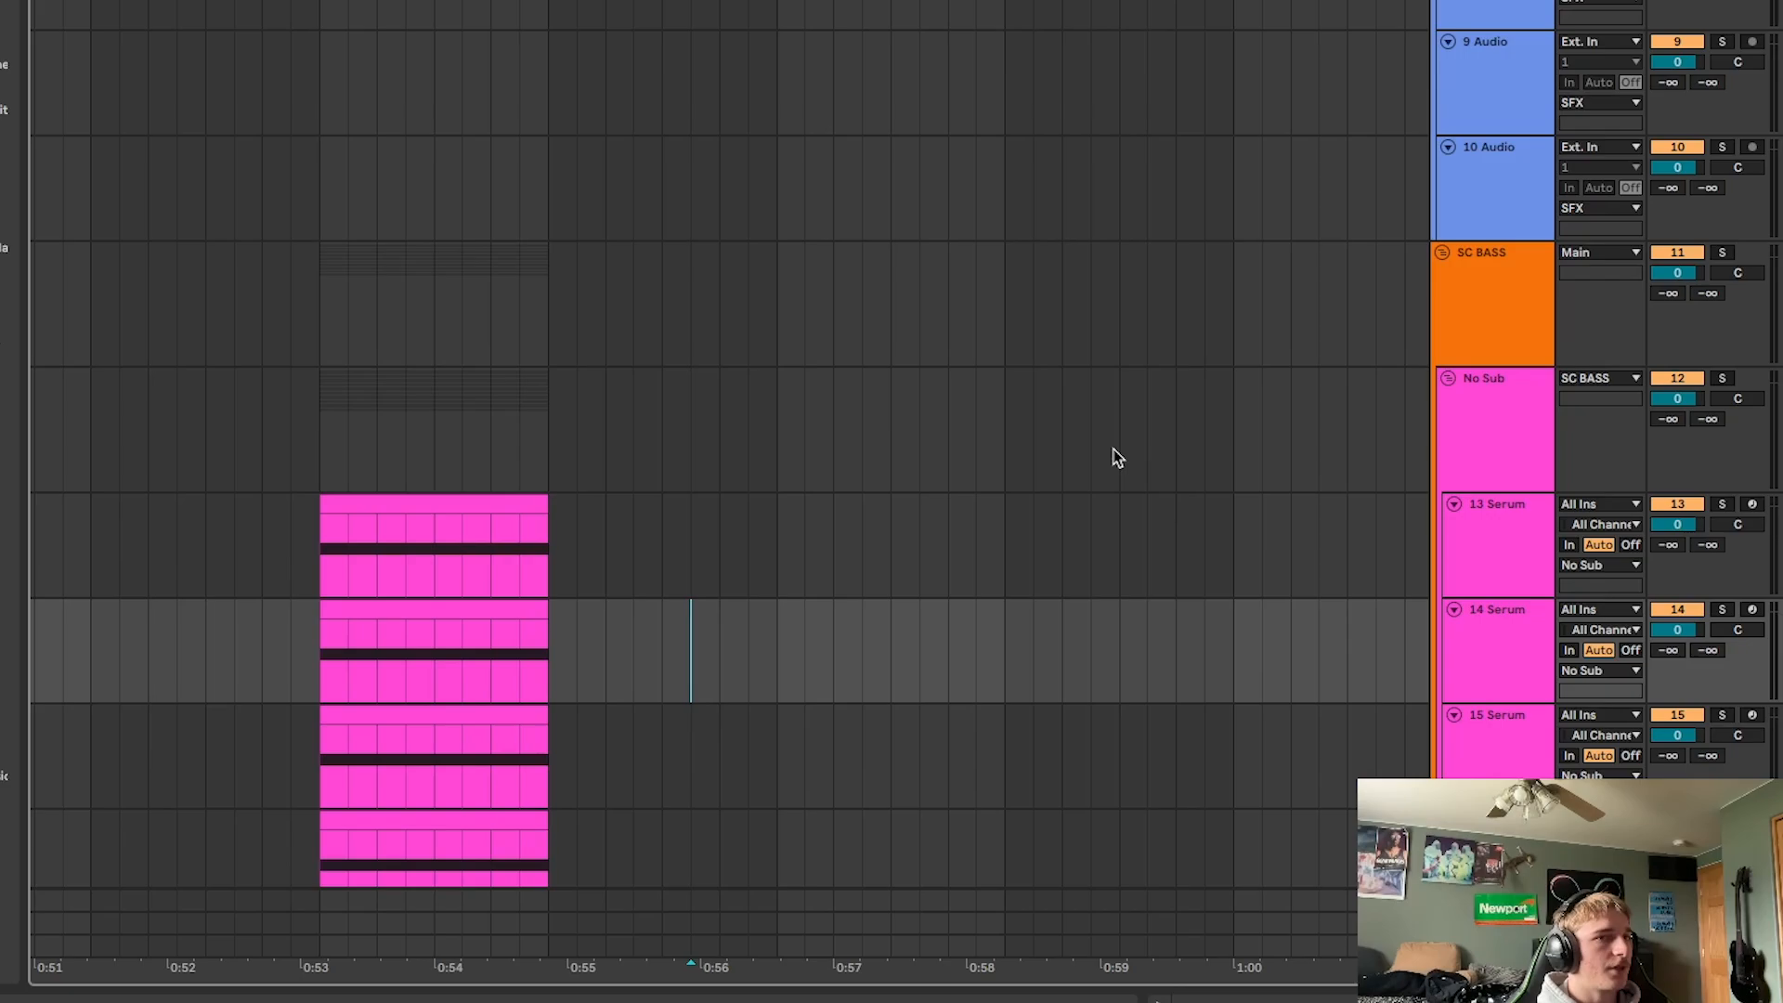
pyautogui.click(1117, 458)
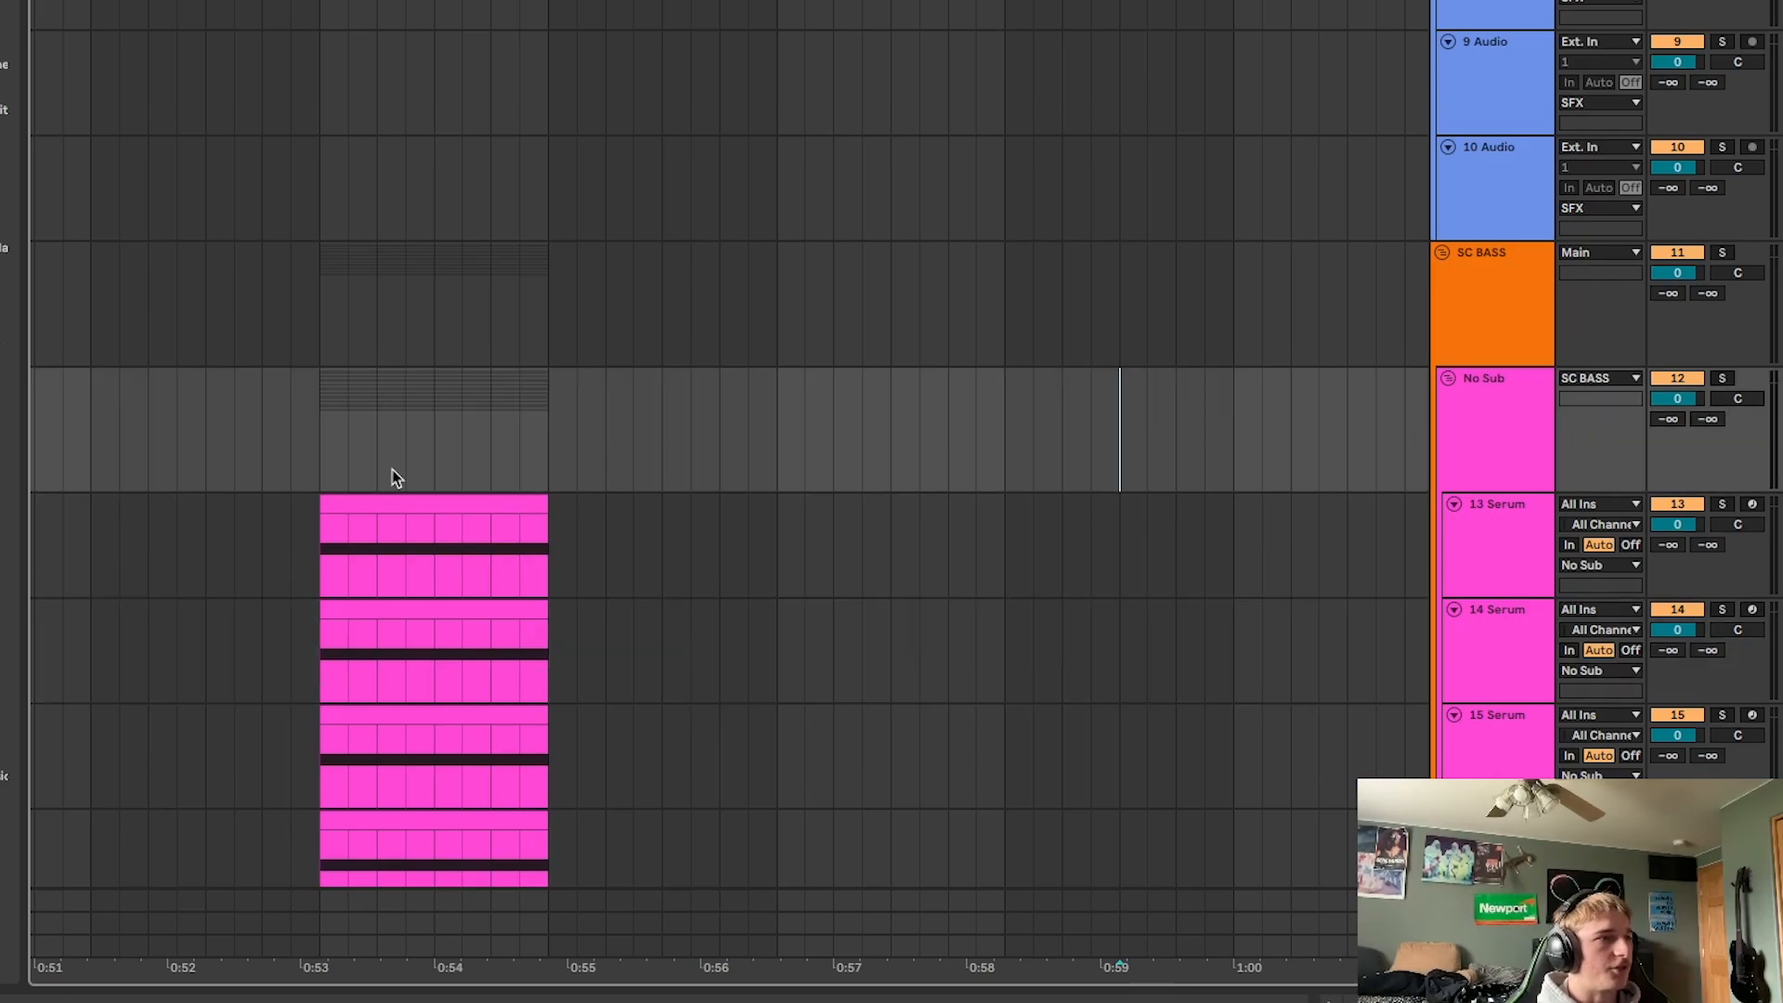
pyautogui.moveTo(430, 505)
pyautogui.mouseDown()
pyautogui.moveTo(660, 518)
pyautogui.moveTo(635, 527)
pyautogui.mouseUp()
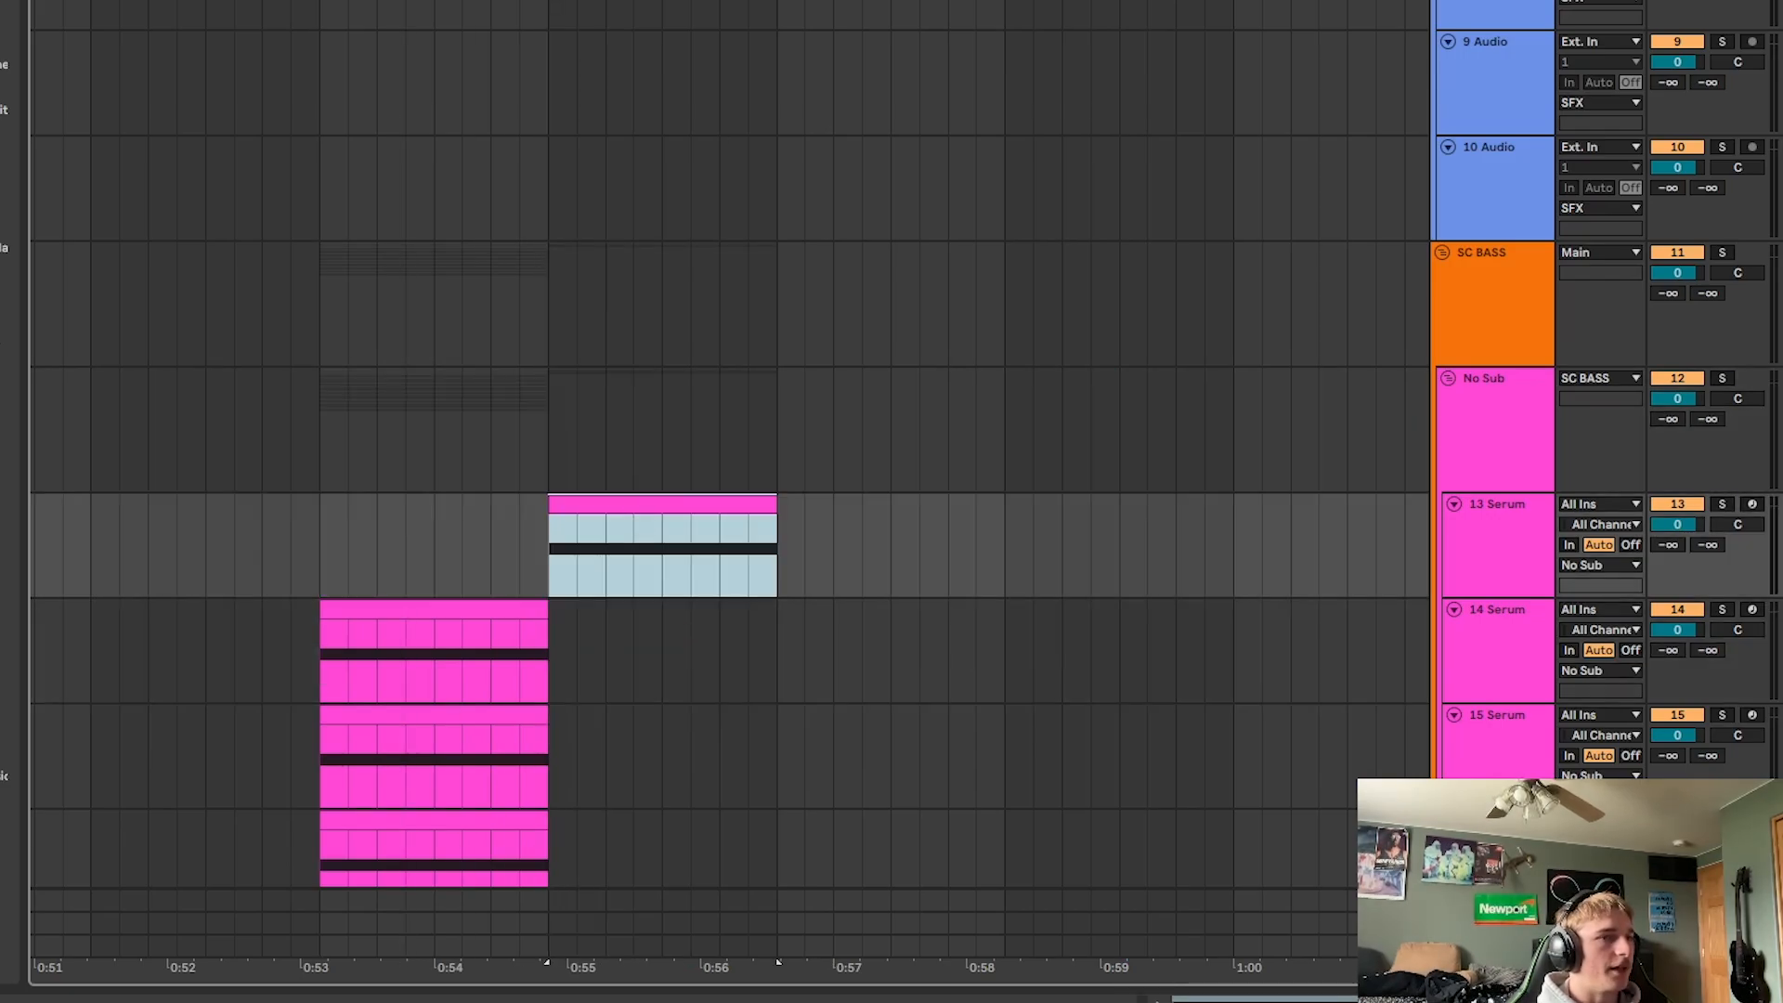
pyautogui.press('space')
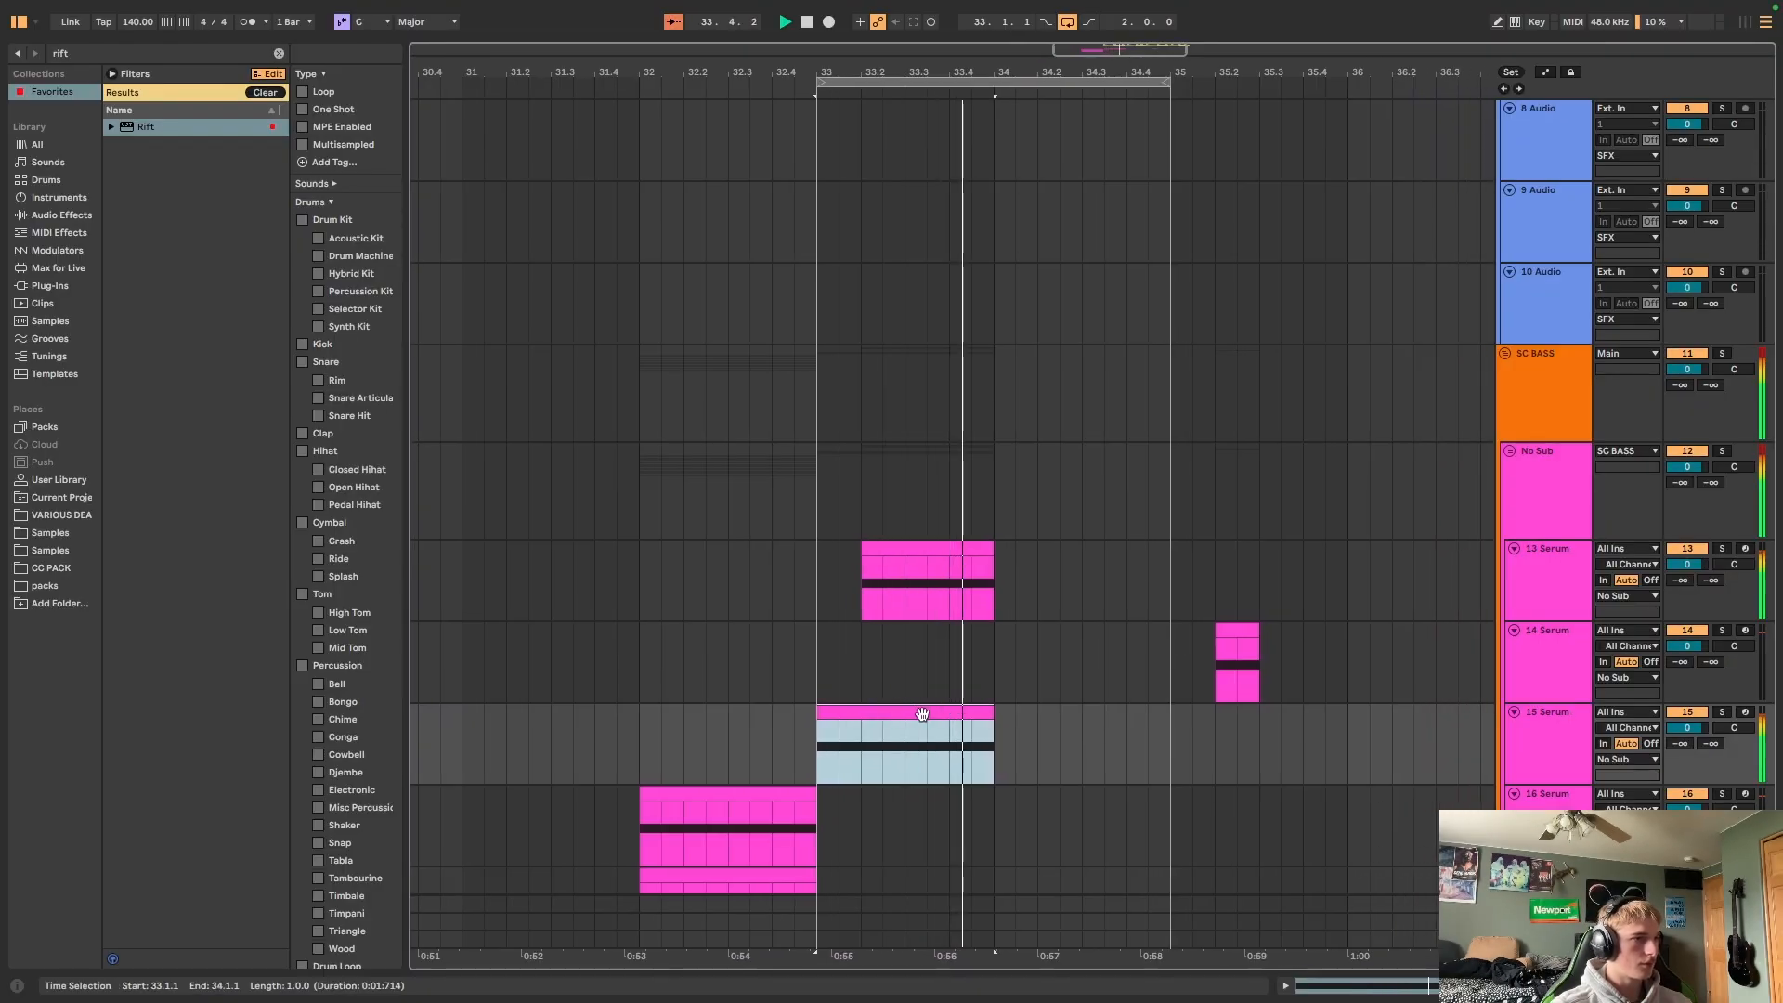
# Reposition the shortened 15 Serum clip in bar 33 so it directly follows the short 17 Serum clip, and play the section.
pyautogui.moveTo(923, 713); pyautogui.dragTo(1107, 721)
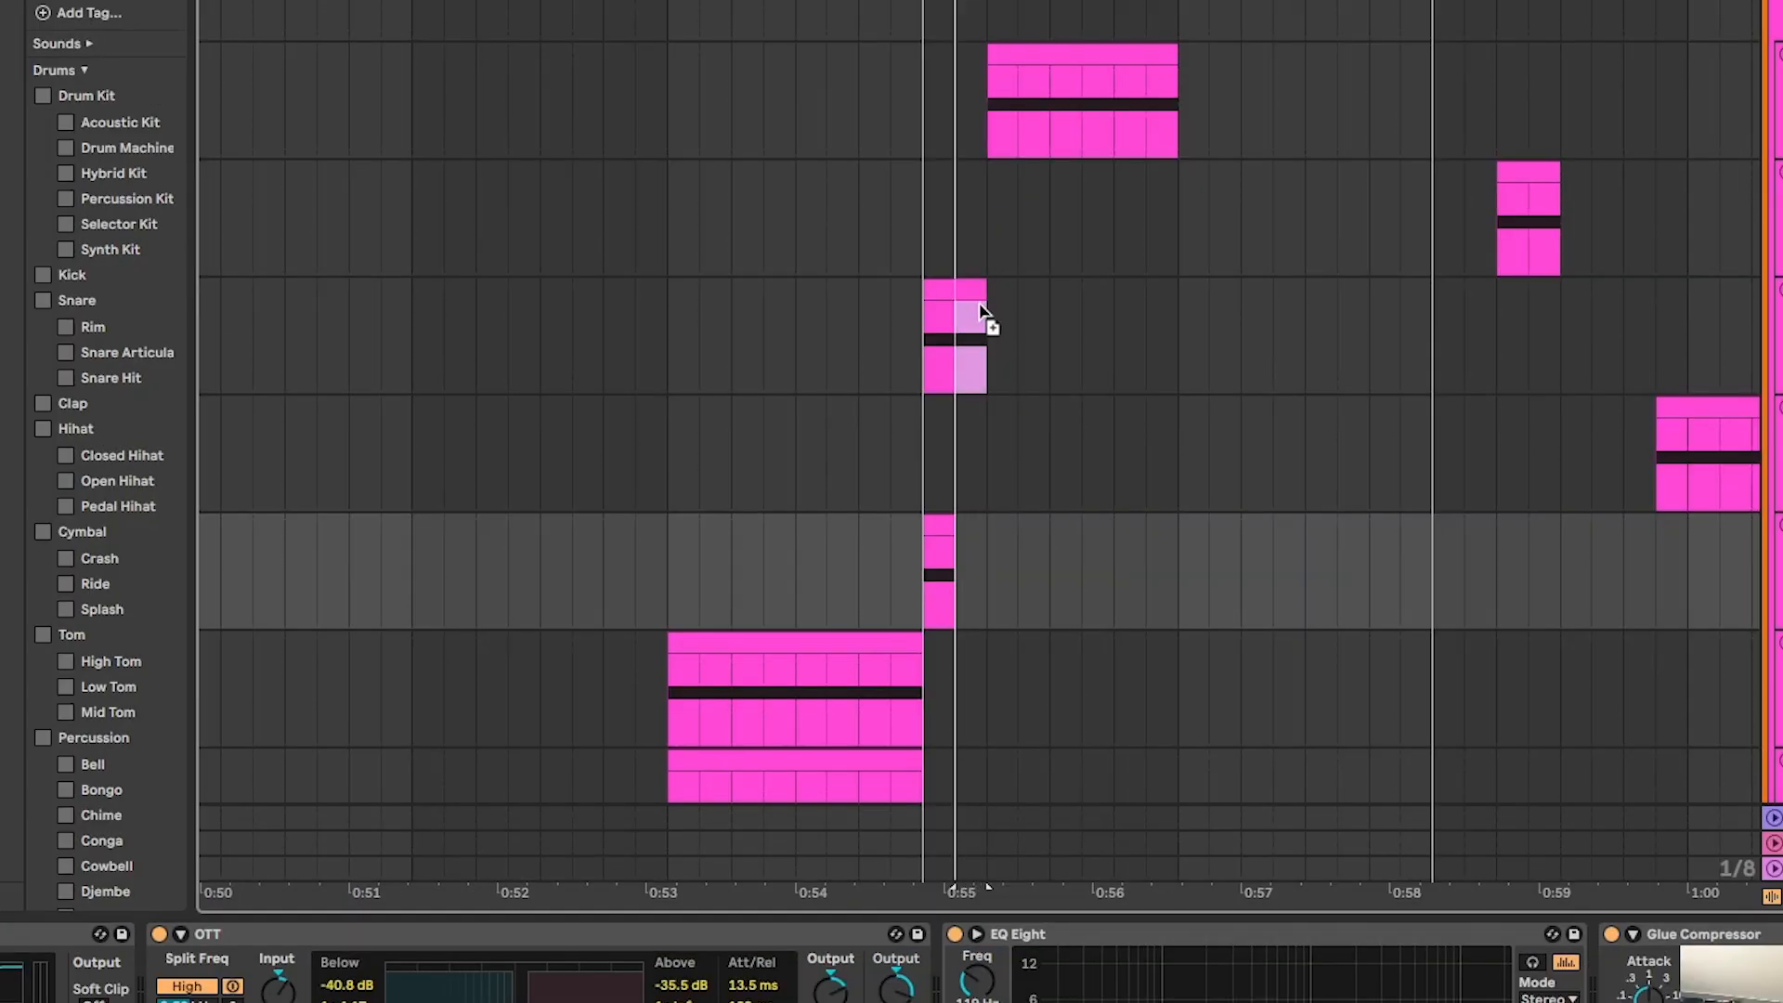
pyautogui.moveTo(981, 311); pyautogui.dragTo(979, 312)
pyautogui.press('space')
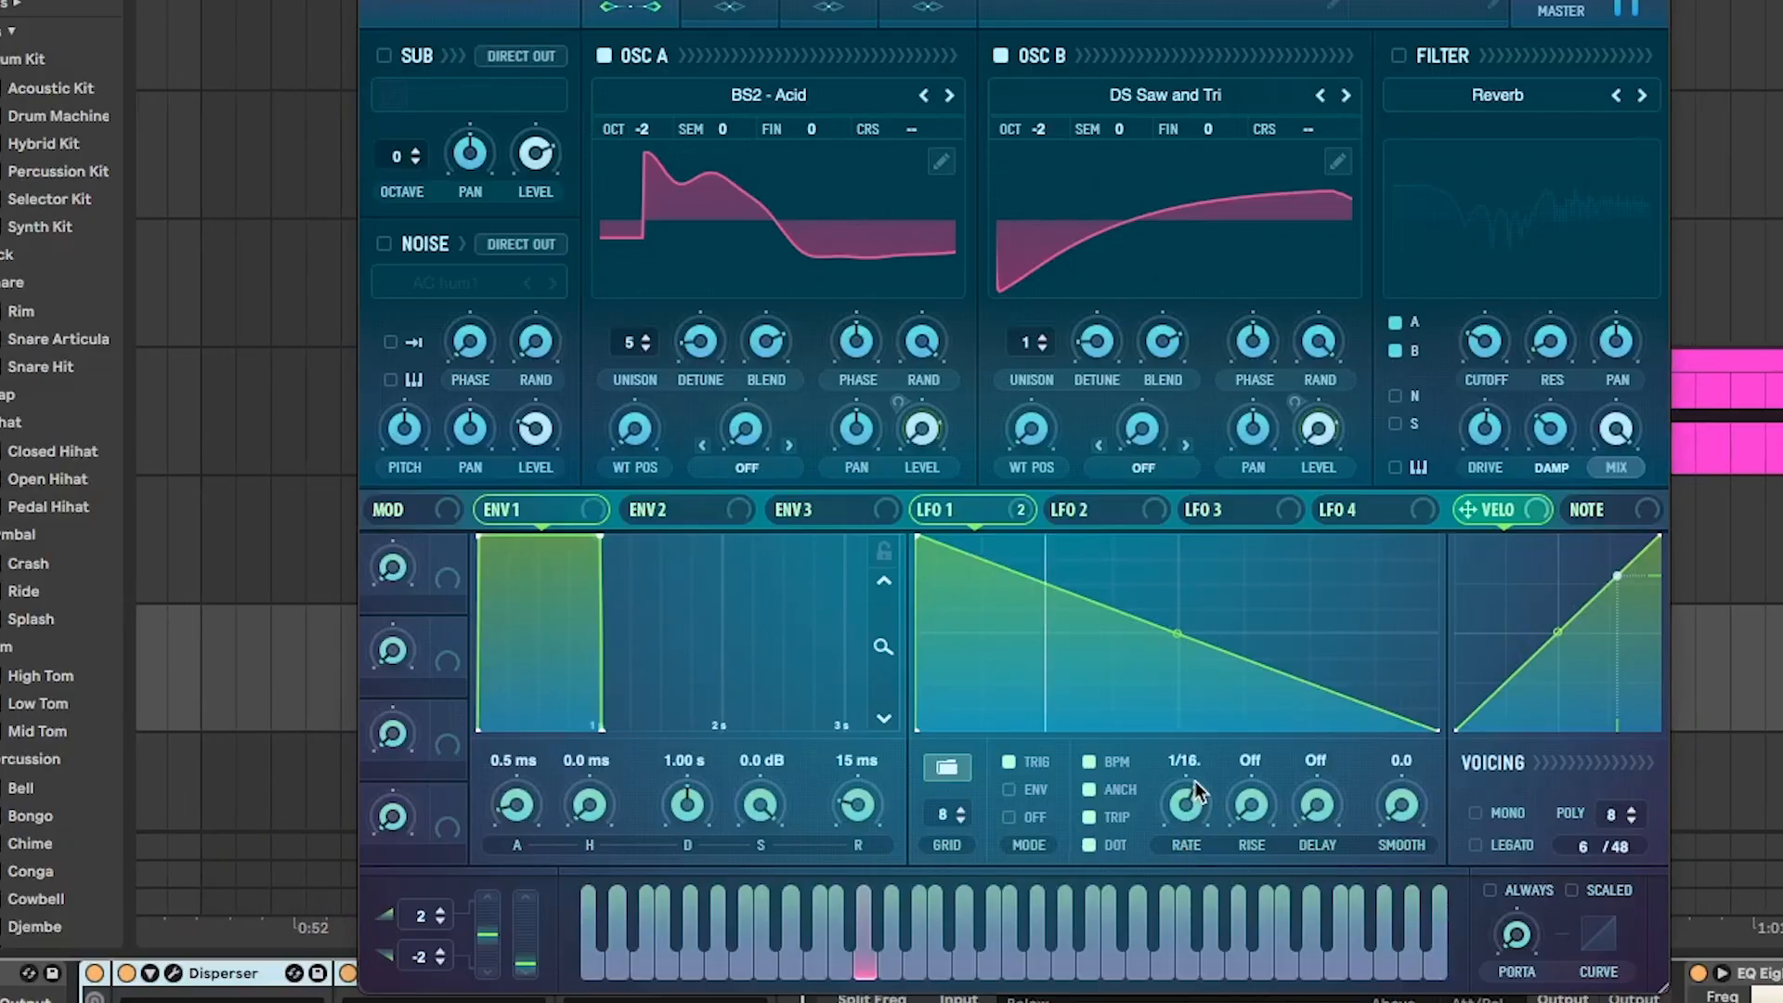
# Examine the LFO 2 and oscillator A settings of the Serum patch.
pyautogui.click(1105, 506)
pyautogui.click(788, 170)
pyautogui.click(579, 308)
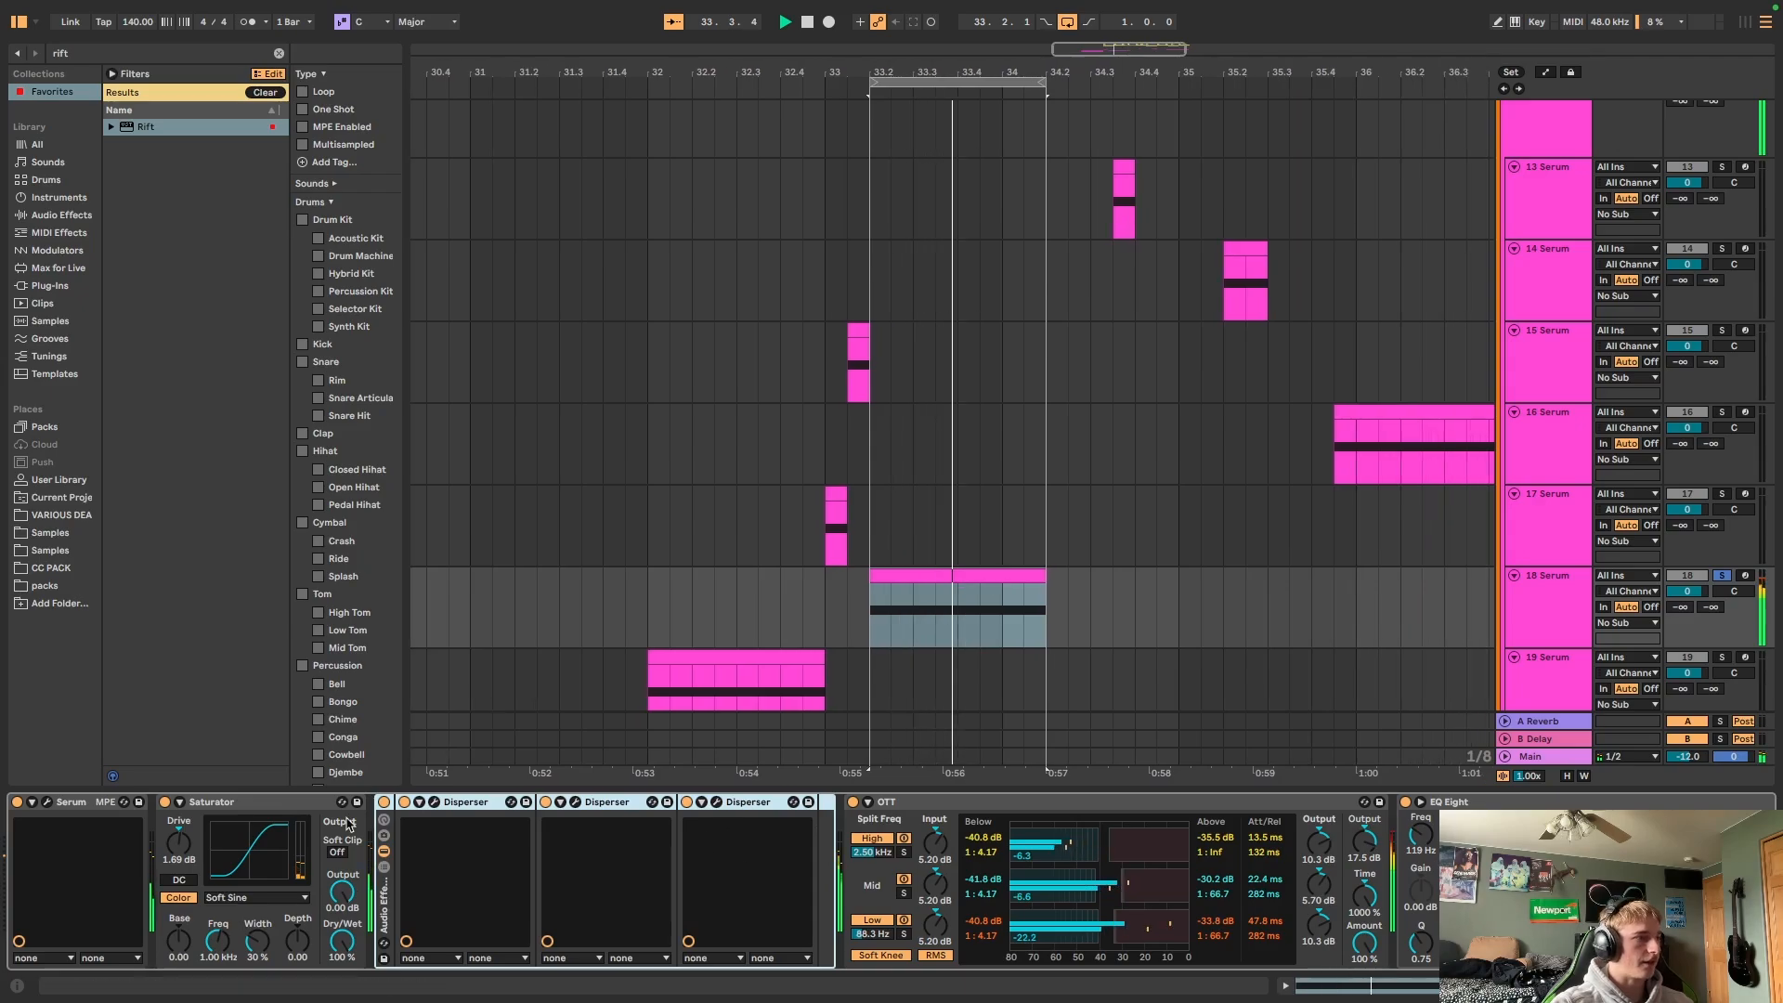
# Insert Rift after the three Dispersers in the 18 Serum device chain.
pyautogui.click(176, 129)
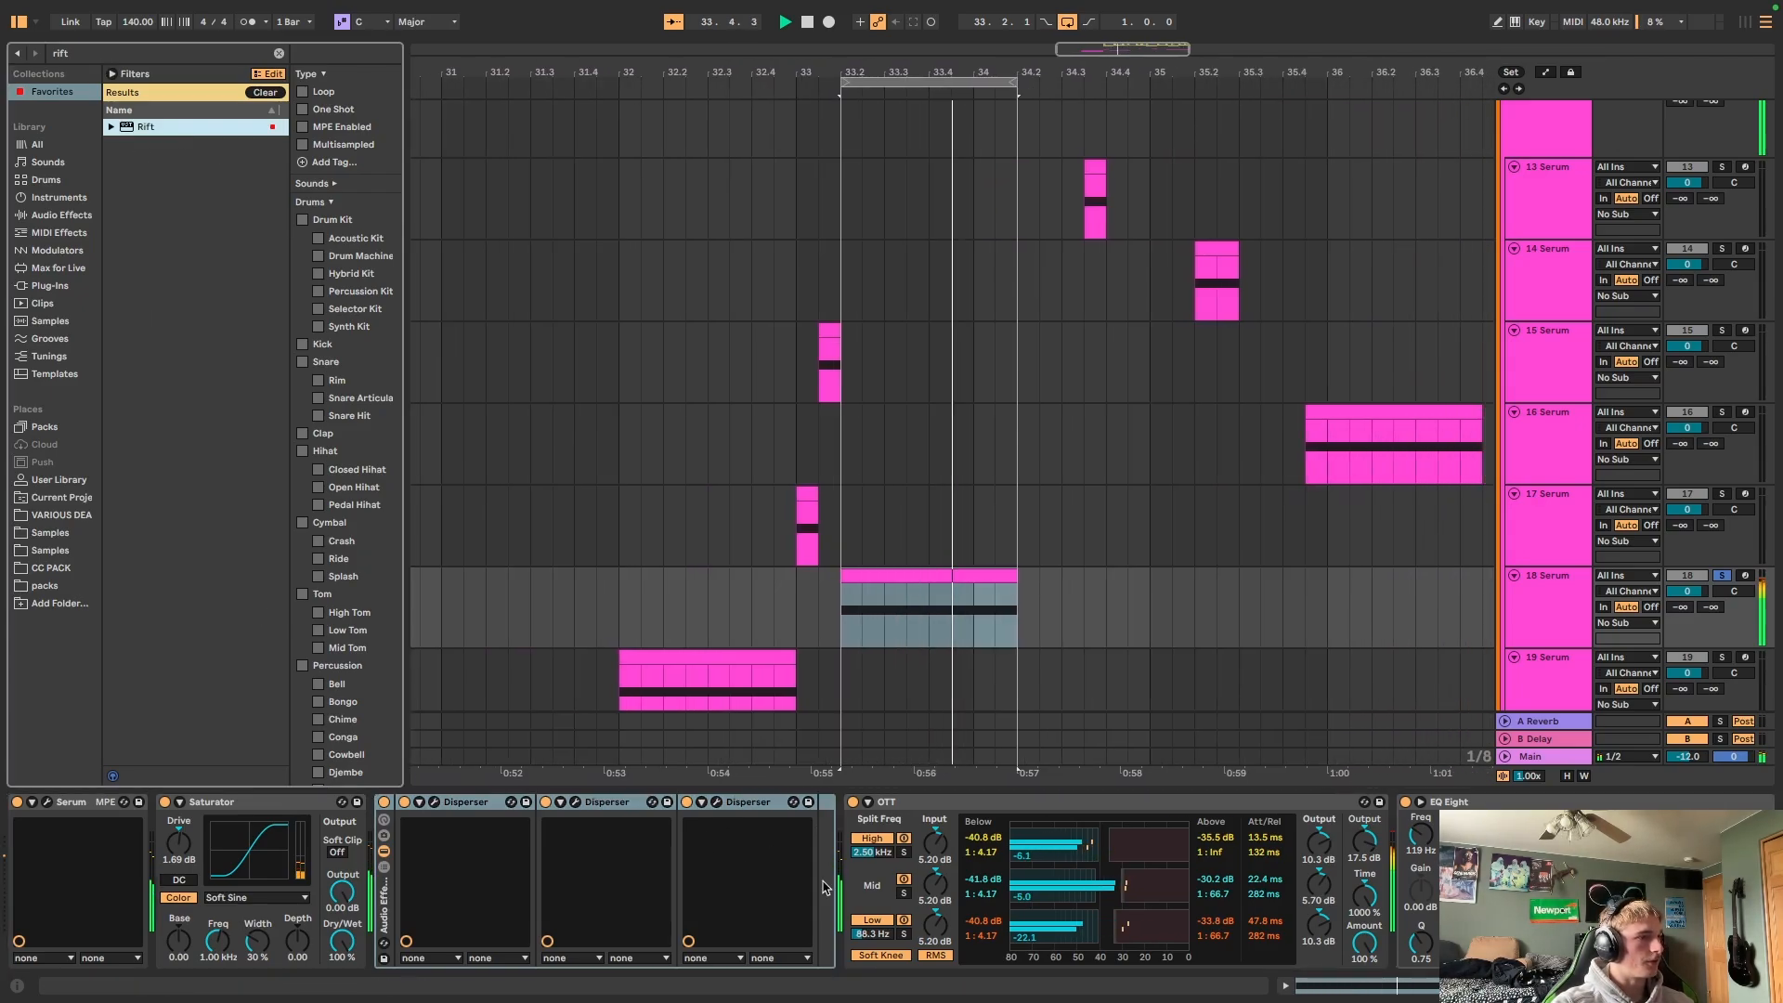
pyautogui.moveTo(203, 127); pyautogui.dragTo(838, 908)
pyautogui.click(1064, 176)
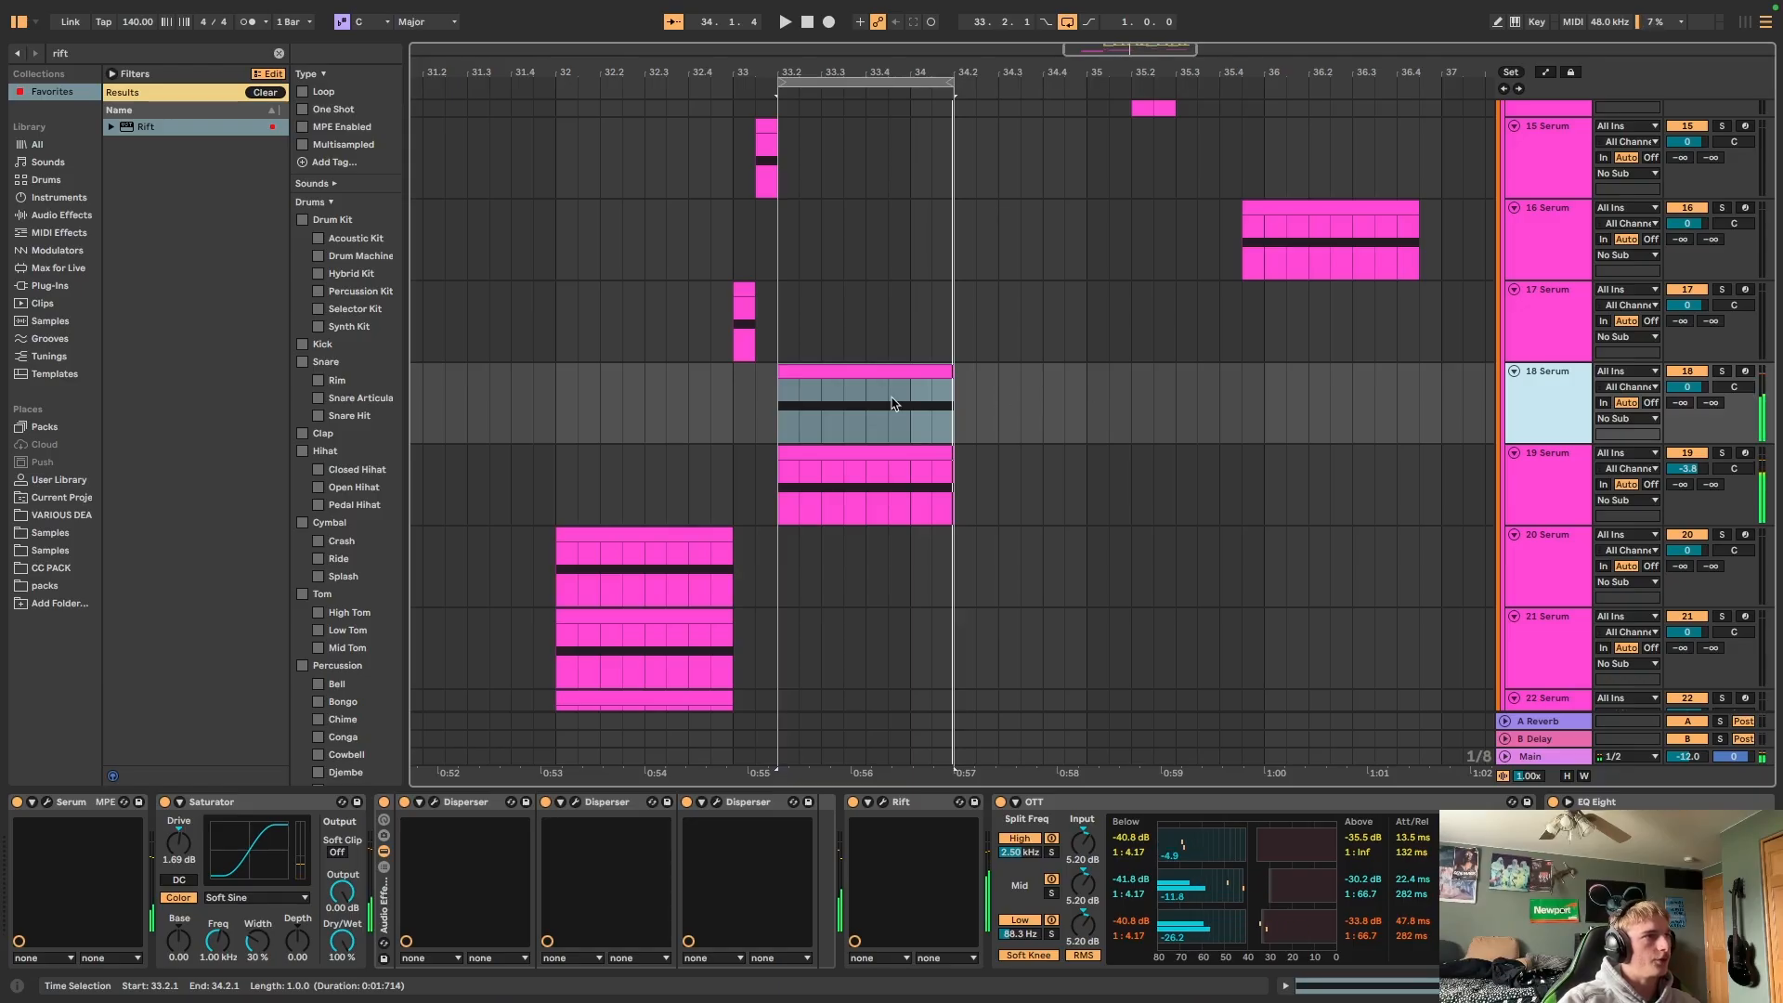
# Move the 20 Serum clip from bar 32 into bar 34, after the 18 and 19 Serum clips.
pyautogui.scroll(-2, 854, 425)
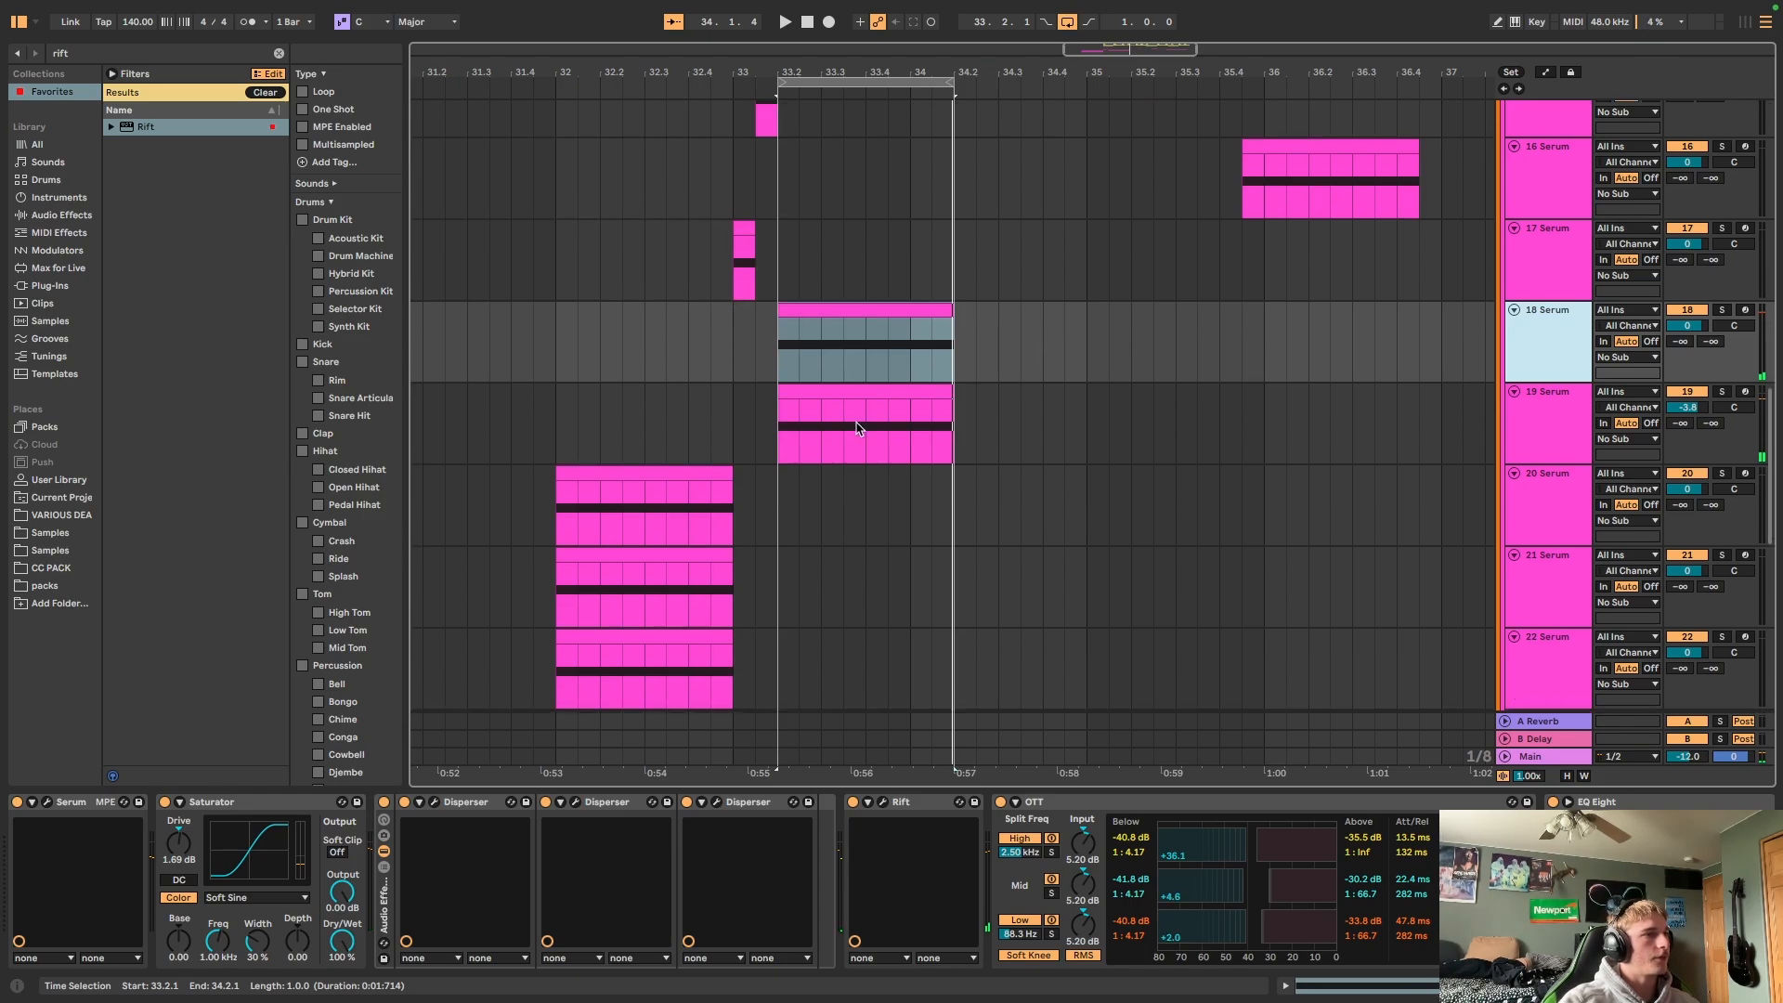
pyautogui.click(853, 430)
pyautogui.click(885, 332)
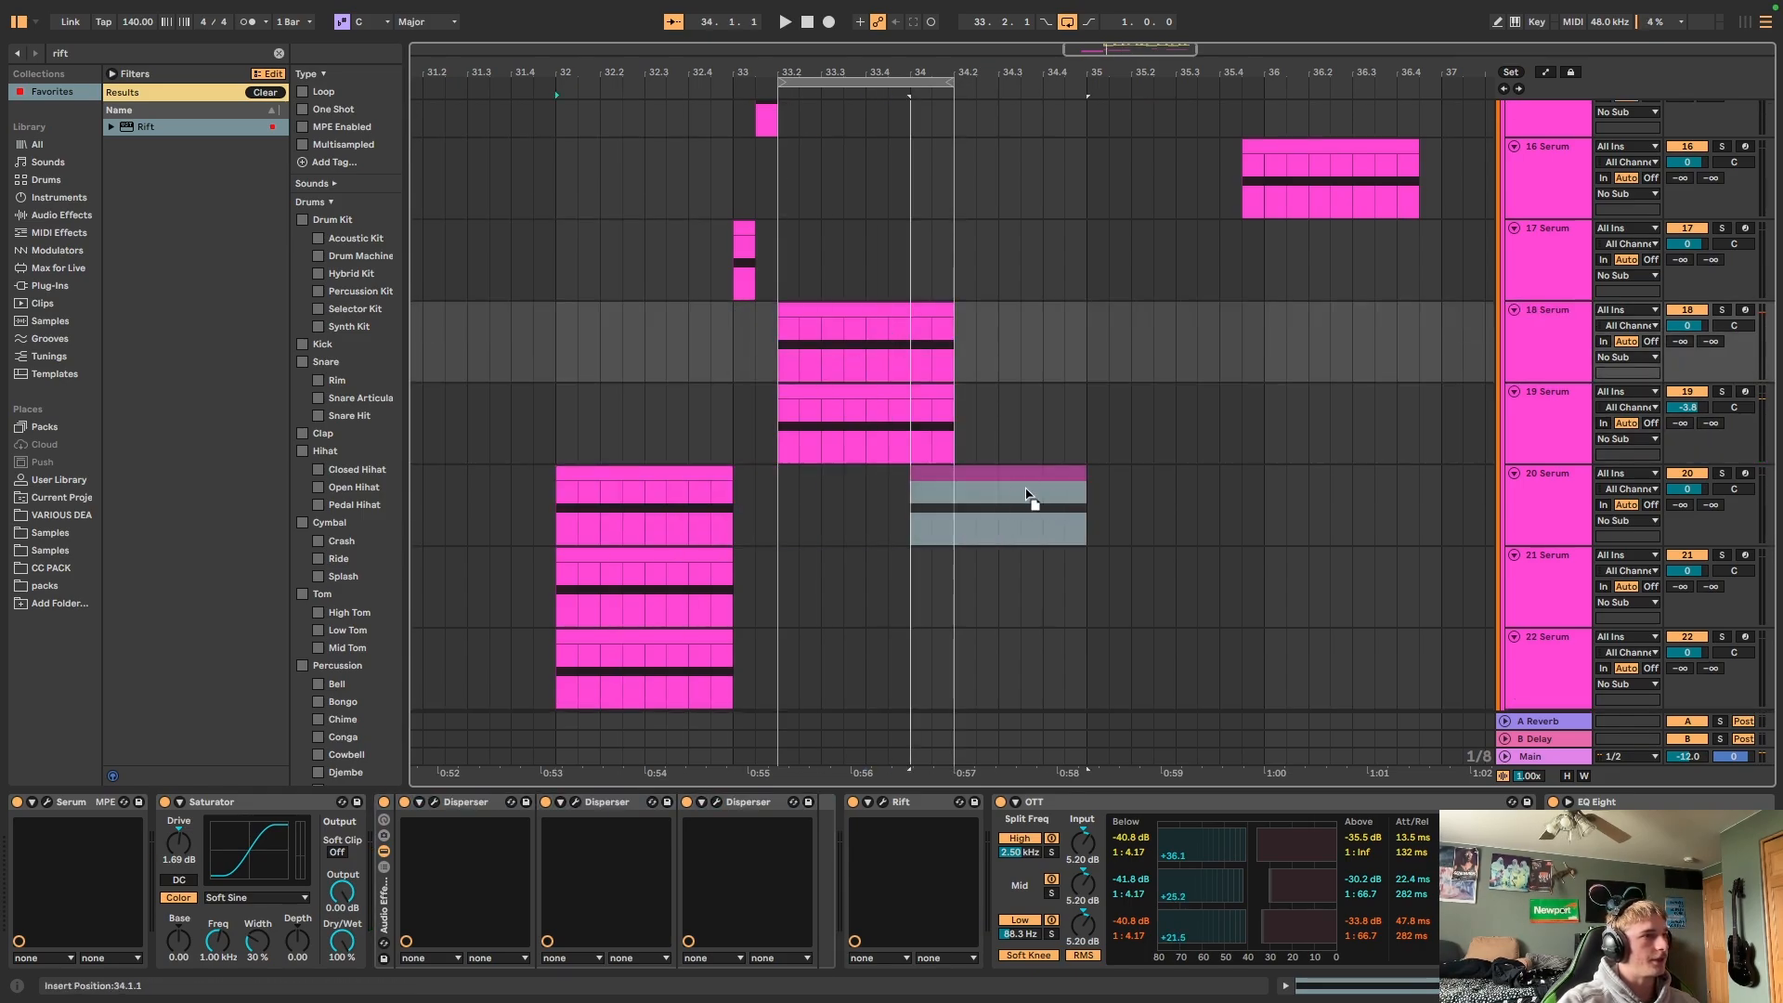
pyautogui.moveTo(1029, 496); pyautogui.dragTo(1095, 496)
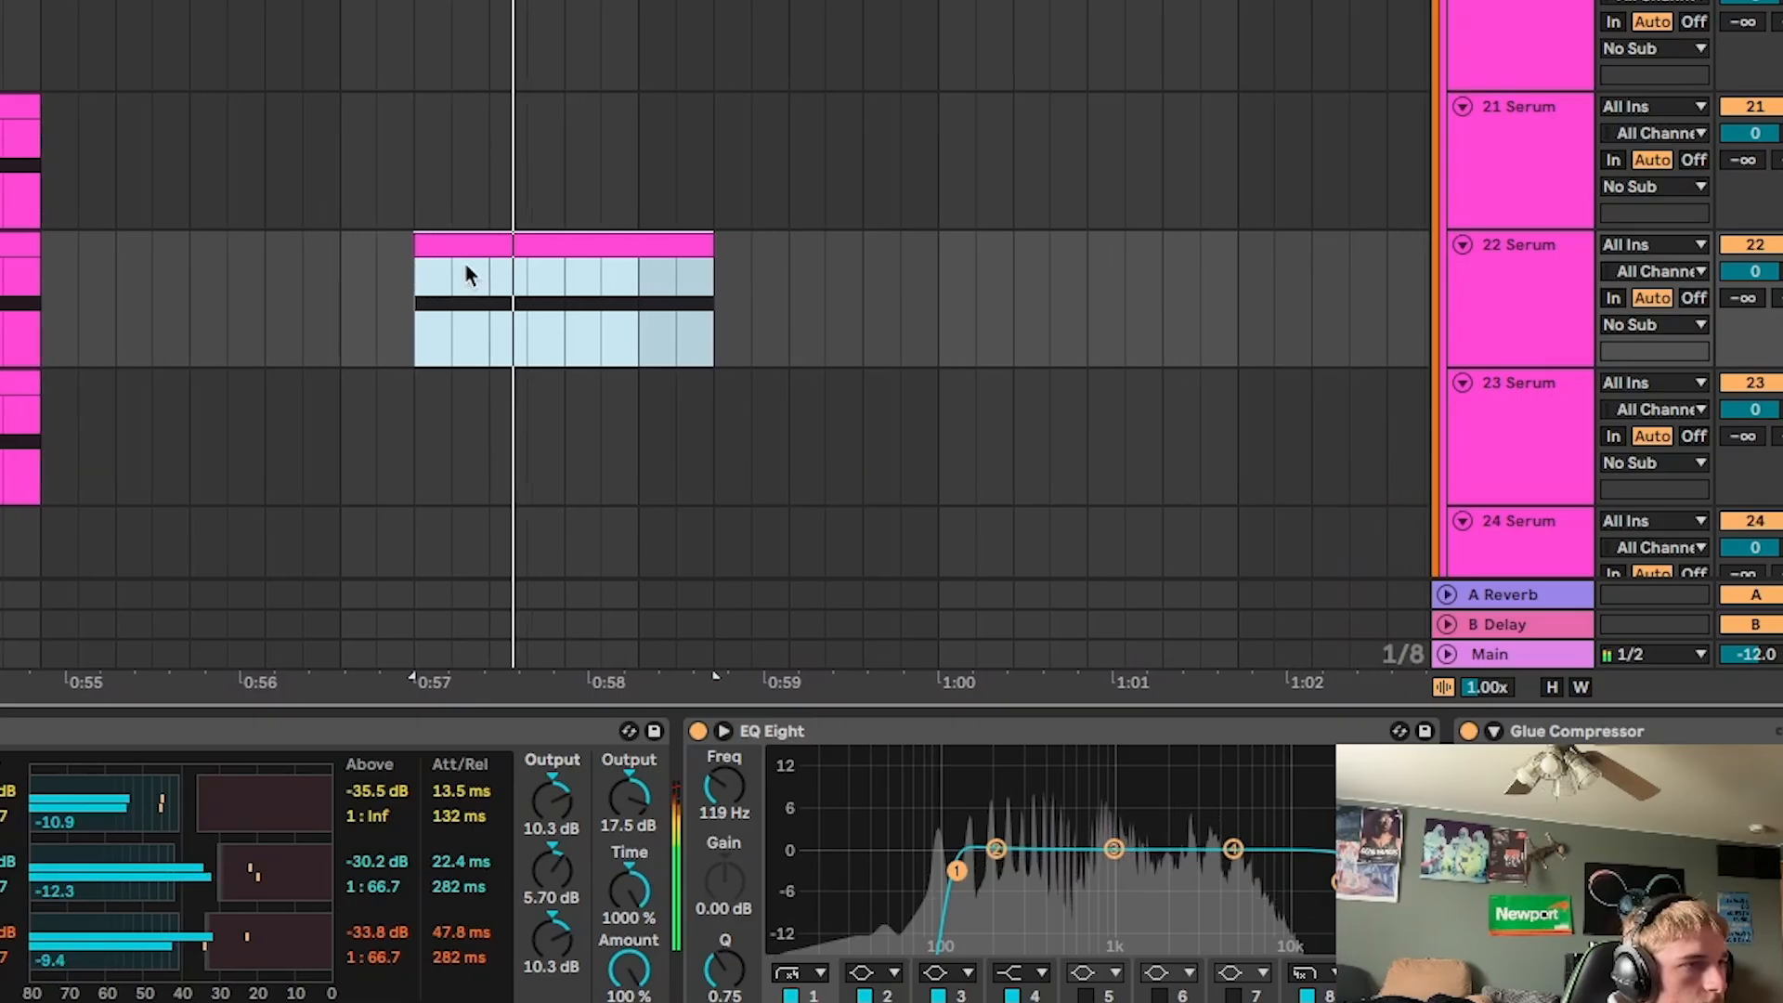
# Open the 22 Serum clip in the note editor, select its note and transpose it down one octave.
pyautogui.hscroll(2, 935, 528)
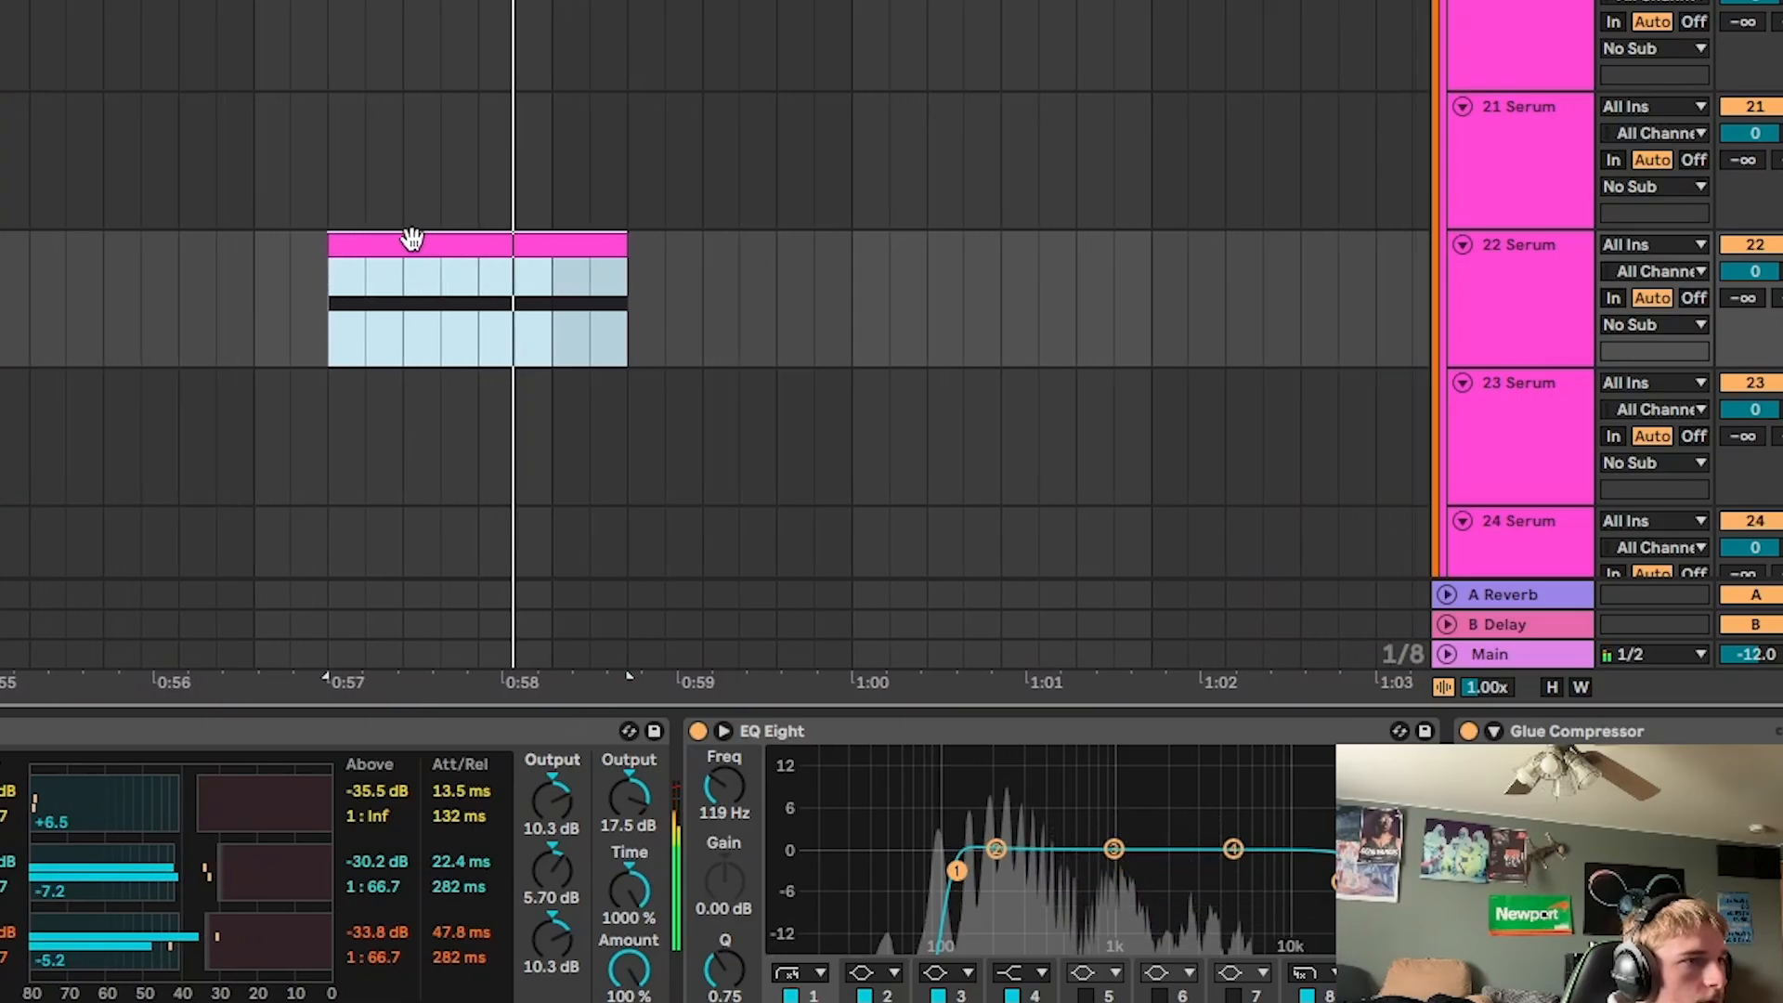
pyautogui.hscroll(-3, 903, 513)
pyautogui.hscroll(1, 899, 529)
pyautogui.doubleClick(509, 244)
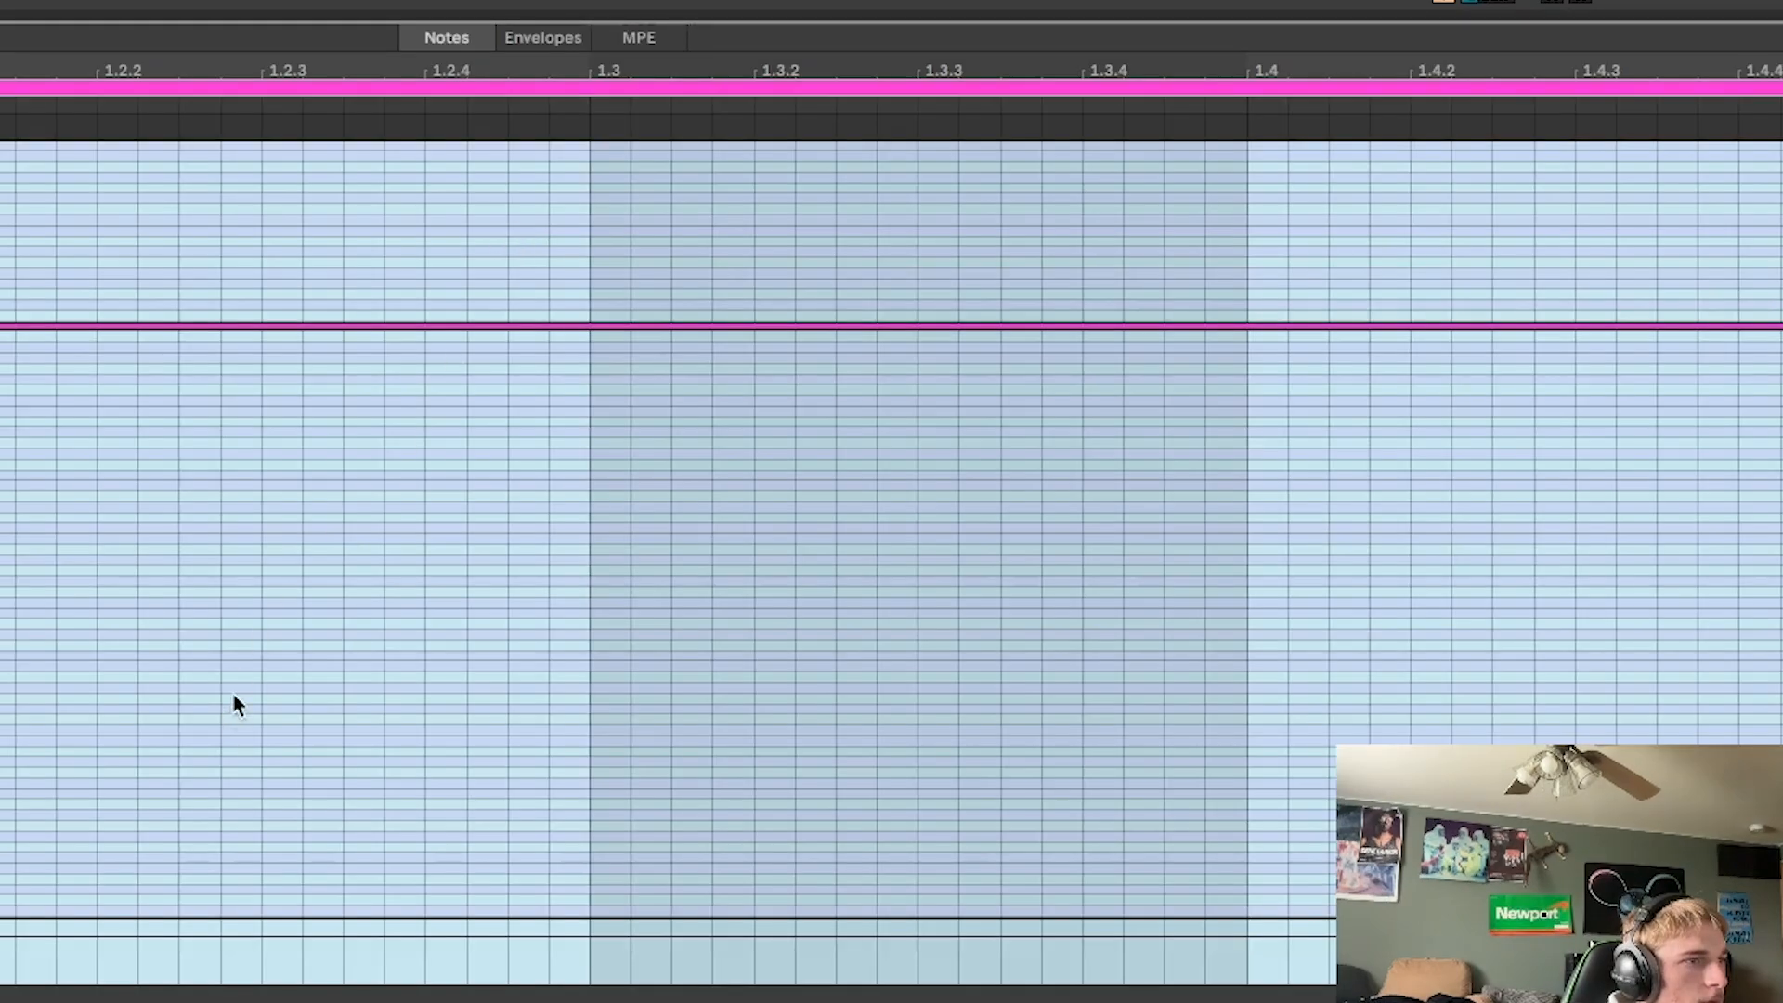
pyautogui.moveTo(232, 692); pyautogui.dragTo(270, 234)
pyautogui.hotkey('shift', 'Down')
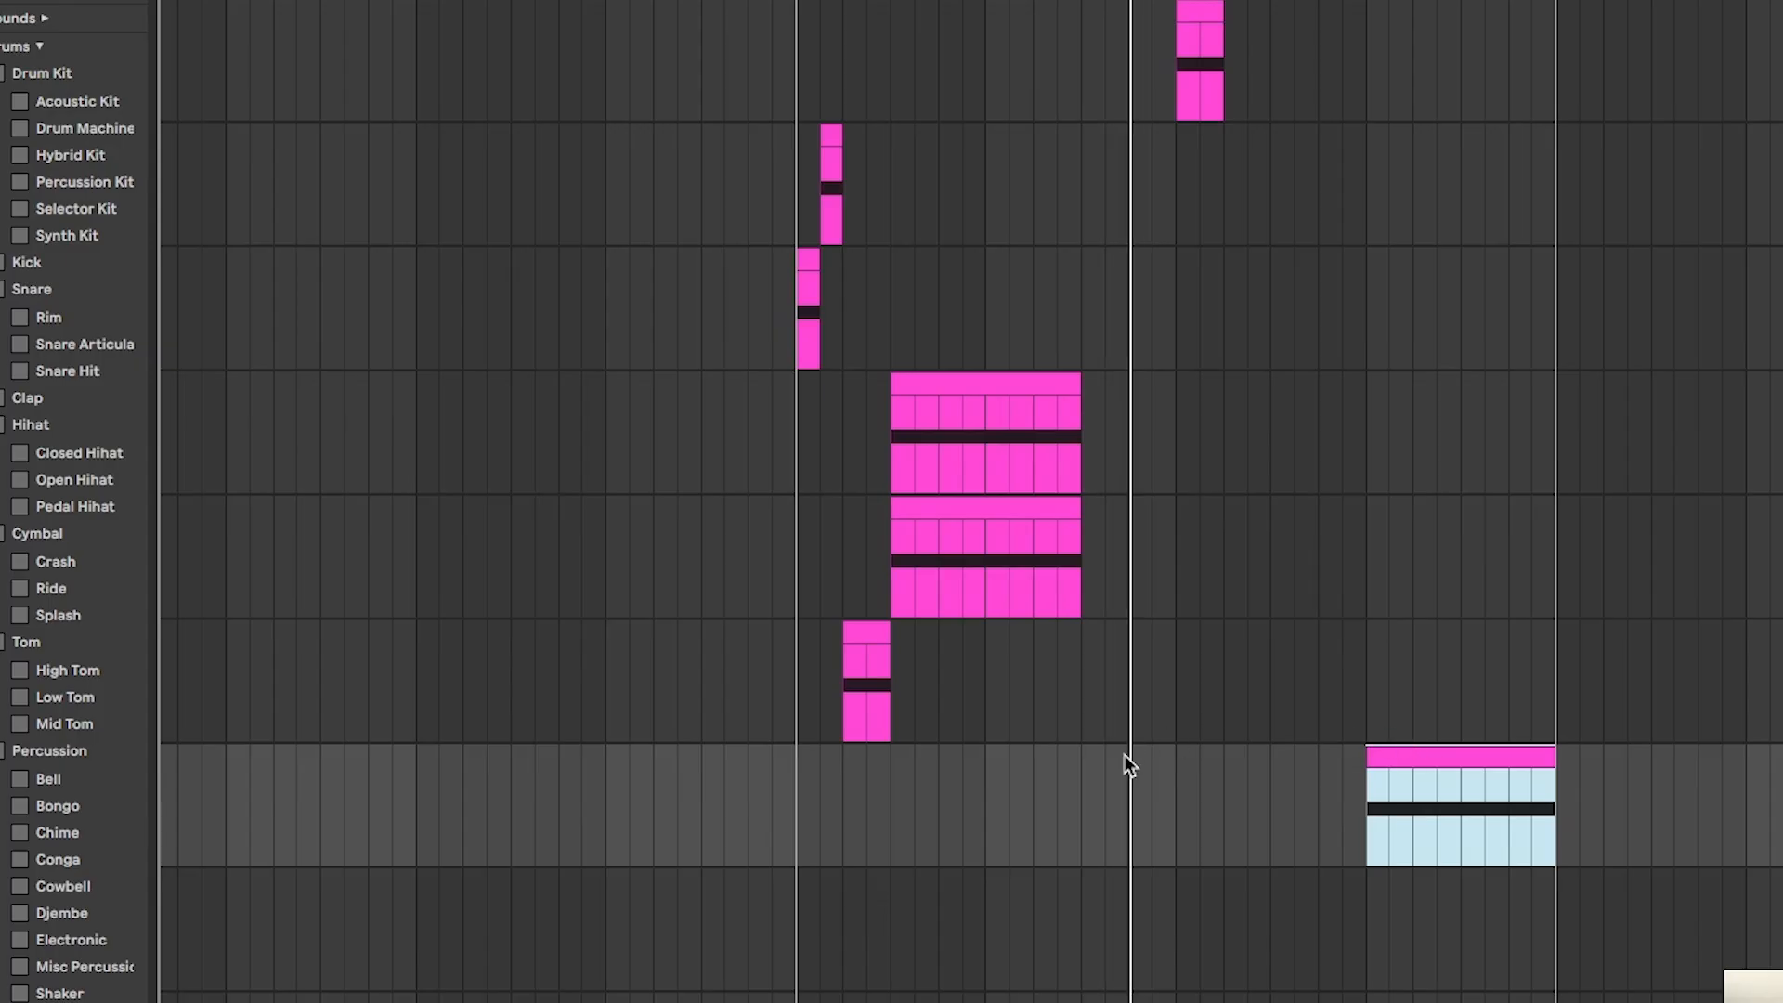
# Select bars 33 and 34 across the arranged Serum tracks and duplicate them to start at bar 35.
pyautogui.click(1170, 821)
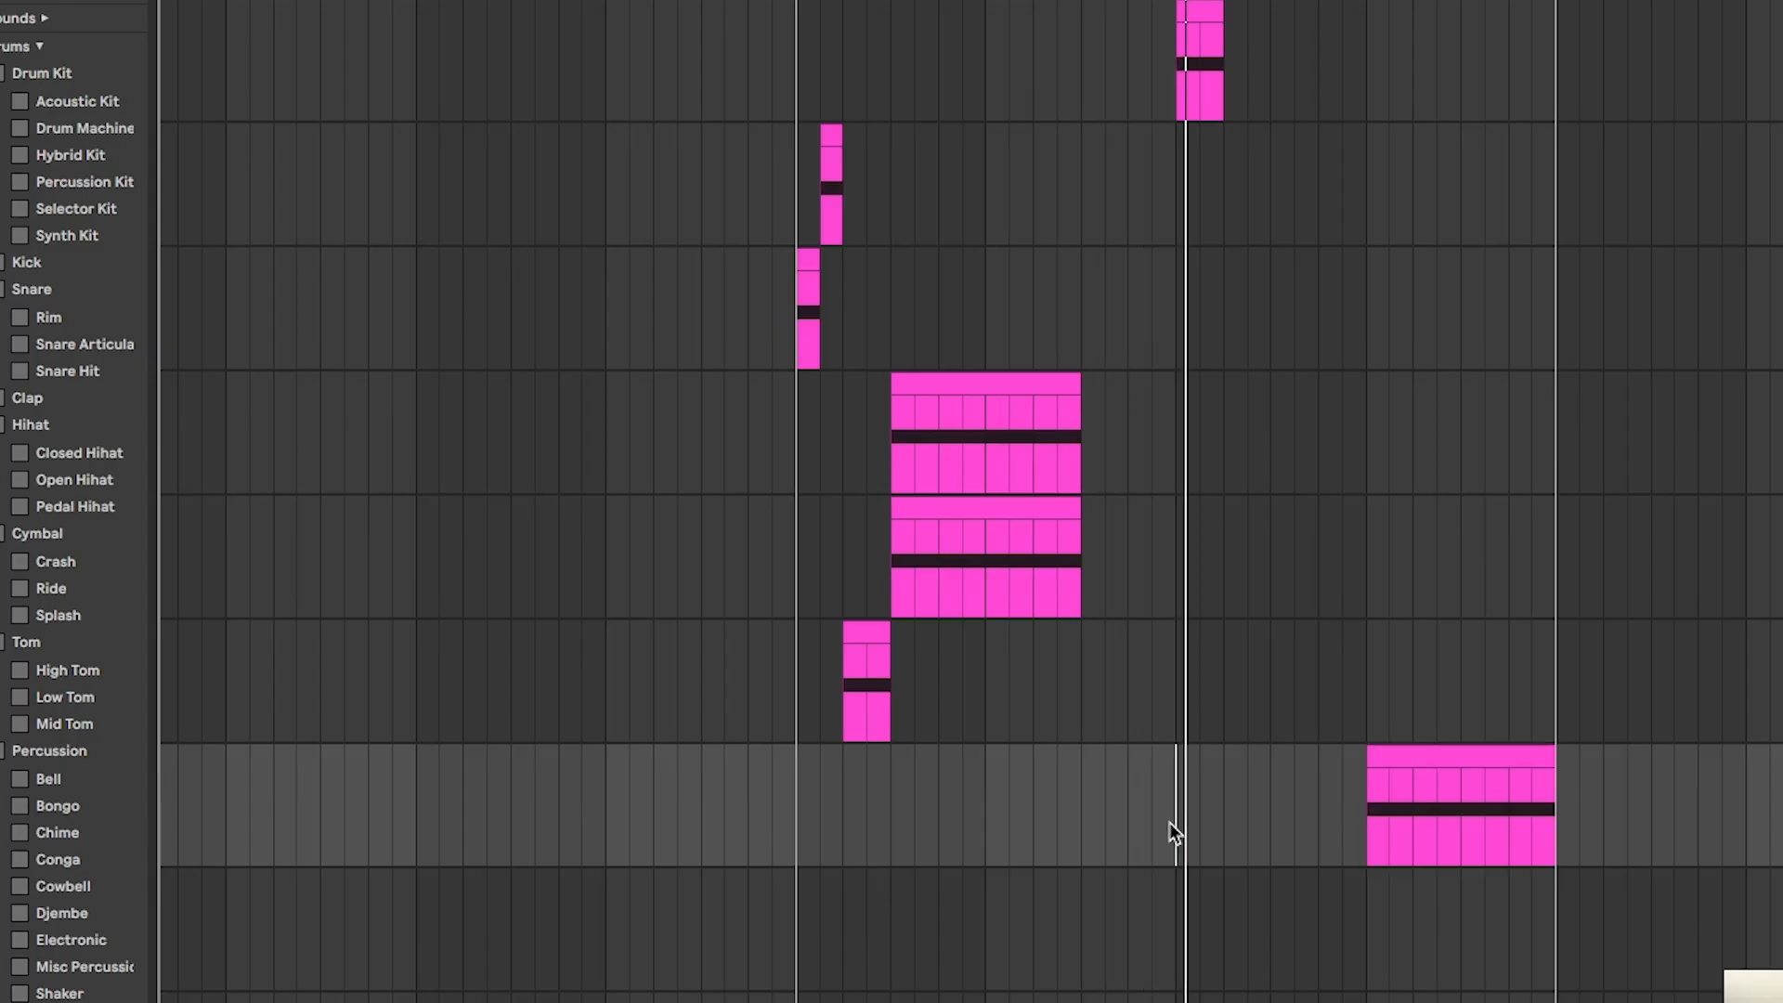
pyautogui.moveTo(1170, 823); pyautogui.dragTo(785, 181)
pyautogui.press('super+d')
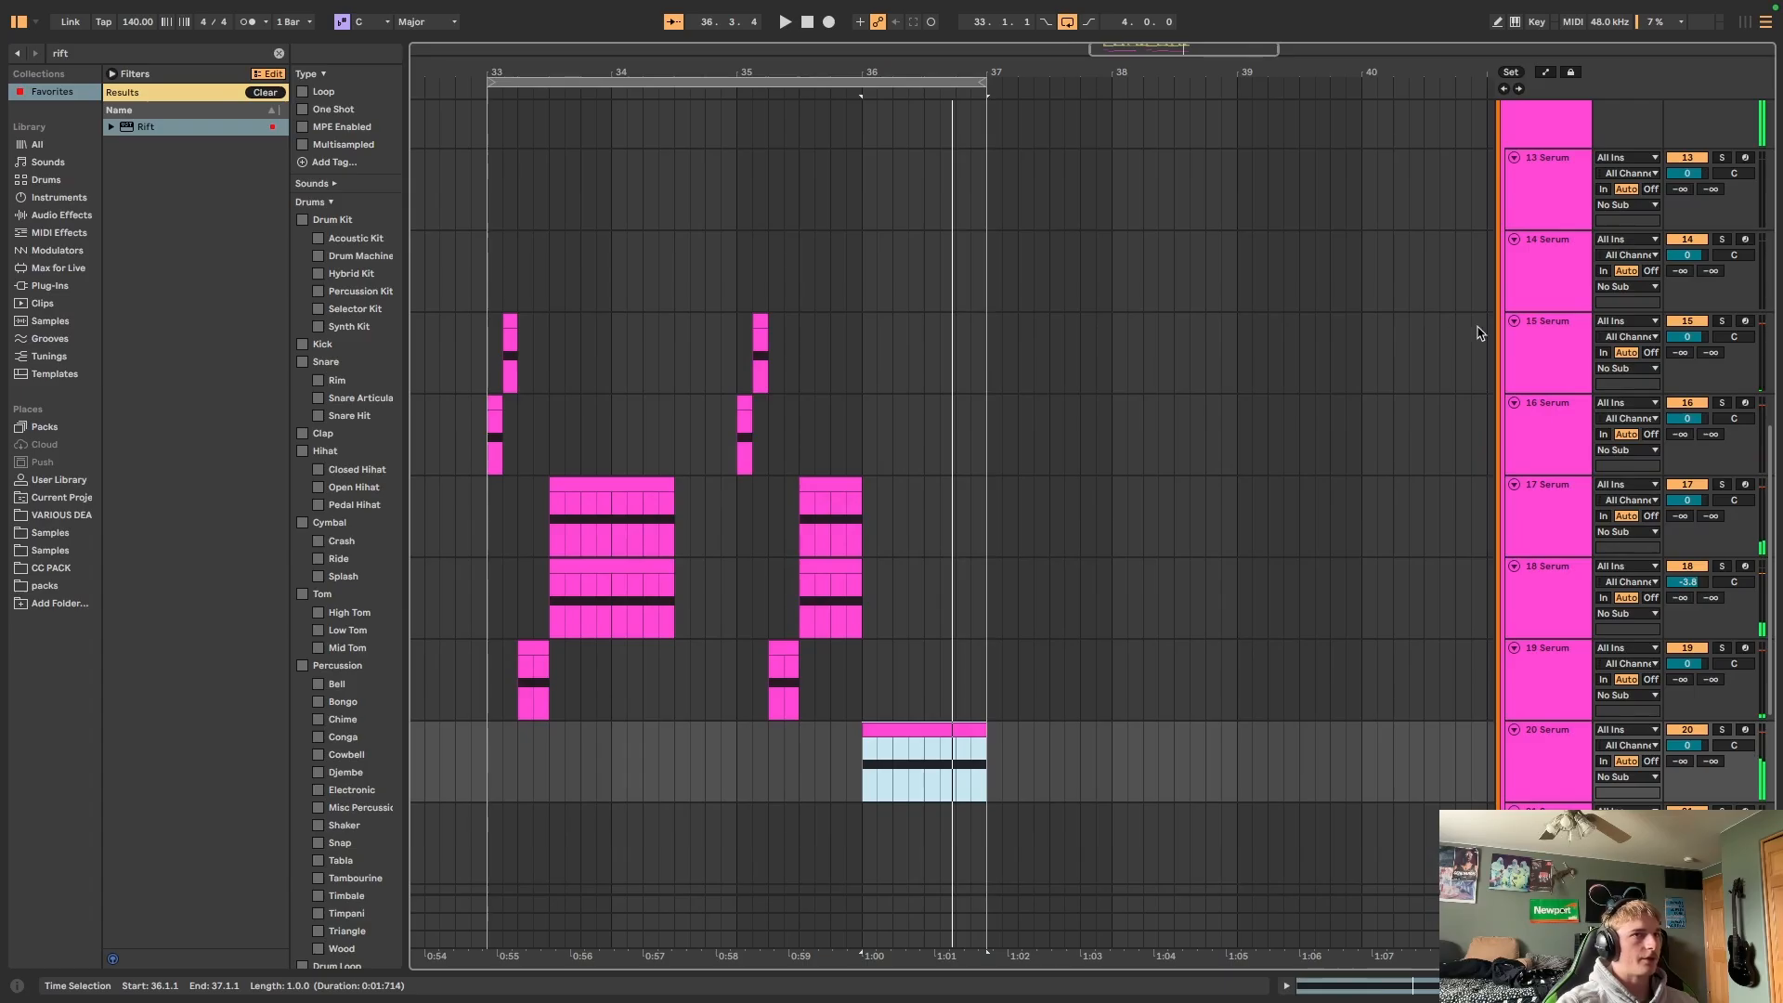
# Delete the empty 13 and 14 Serum tracks and the unused Serum tracks between the last bass clip and the SUB group.
pyautogui.click(1538, 254)
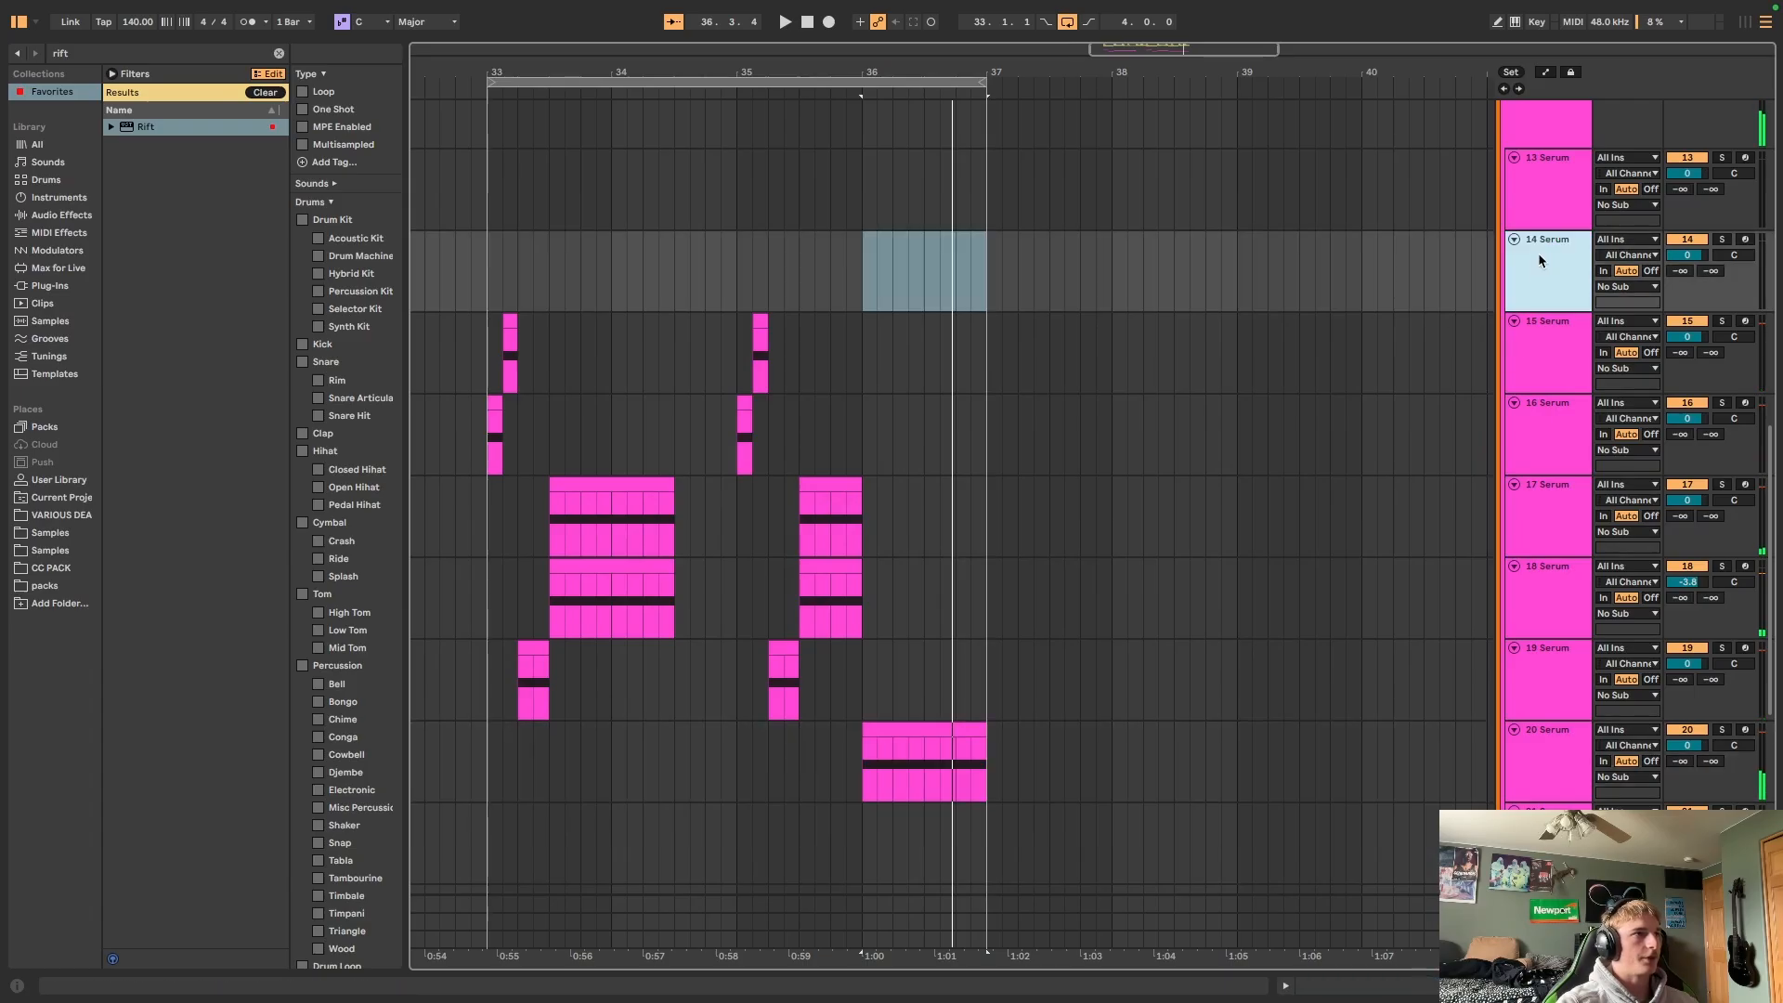
pyautogui.scroll(3, 1538, 254)
pyautogui.keyDown('shift'); pyautogui.click(1541, 309); pyautogui.keyUp('shift')
pyautogui.press('Delete')
pyautogui.scroll(-4, 1145, 569)
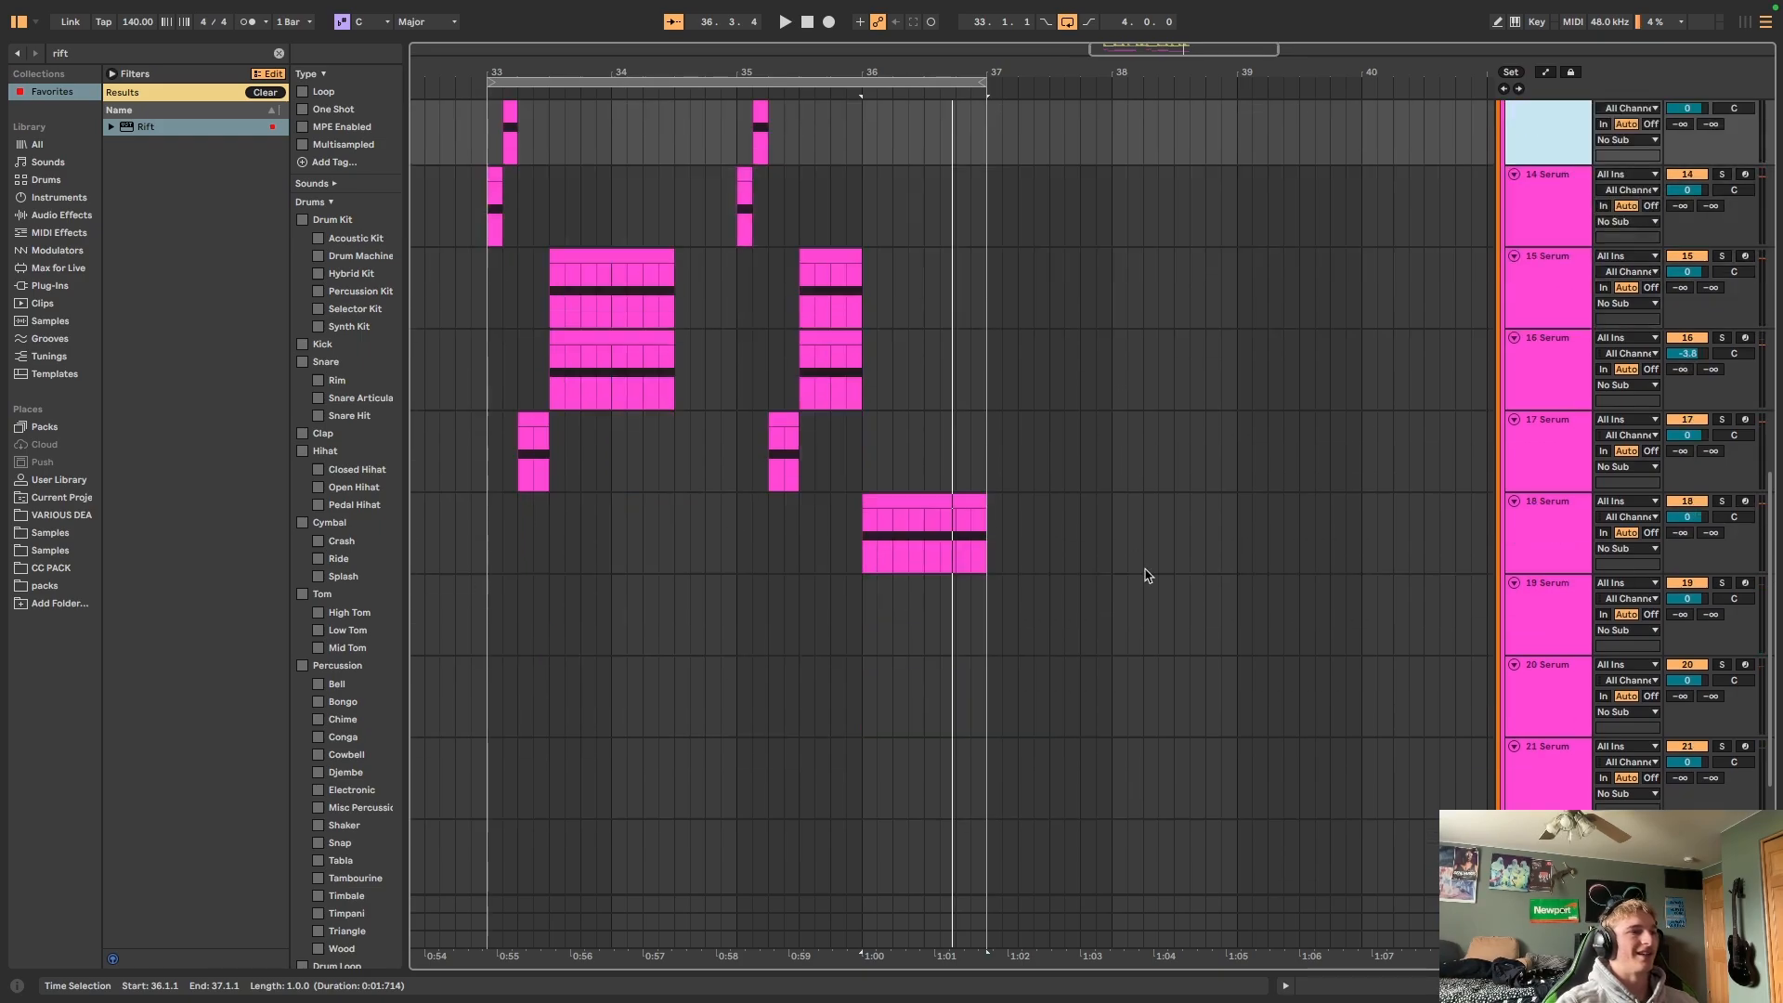
pyautogui.click(1548, 632)
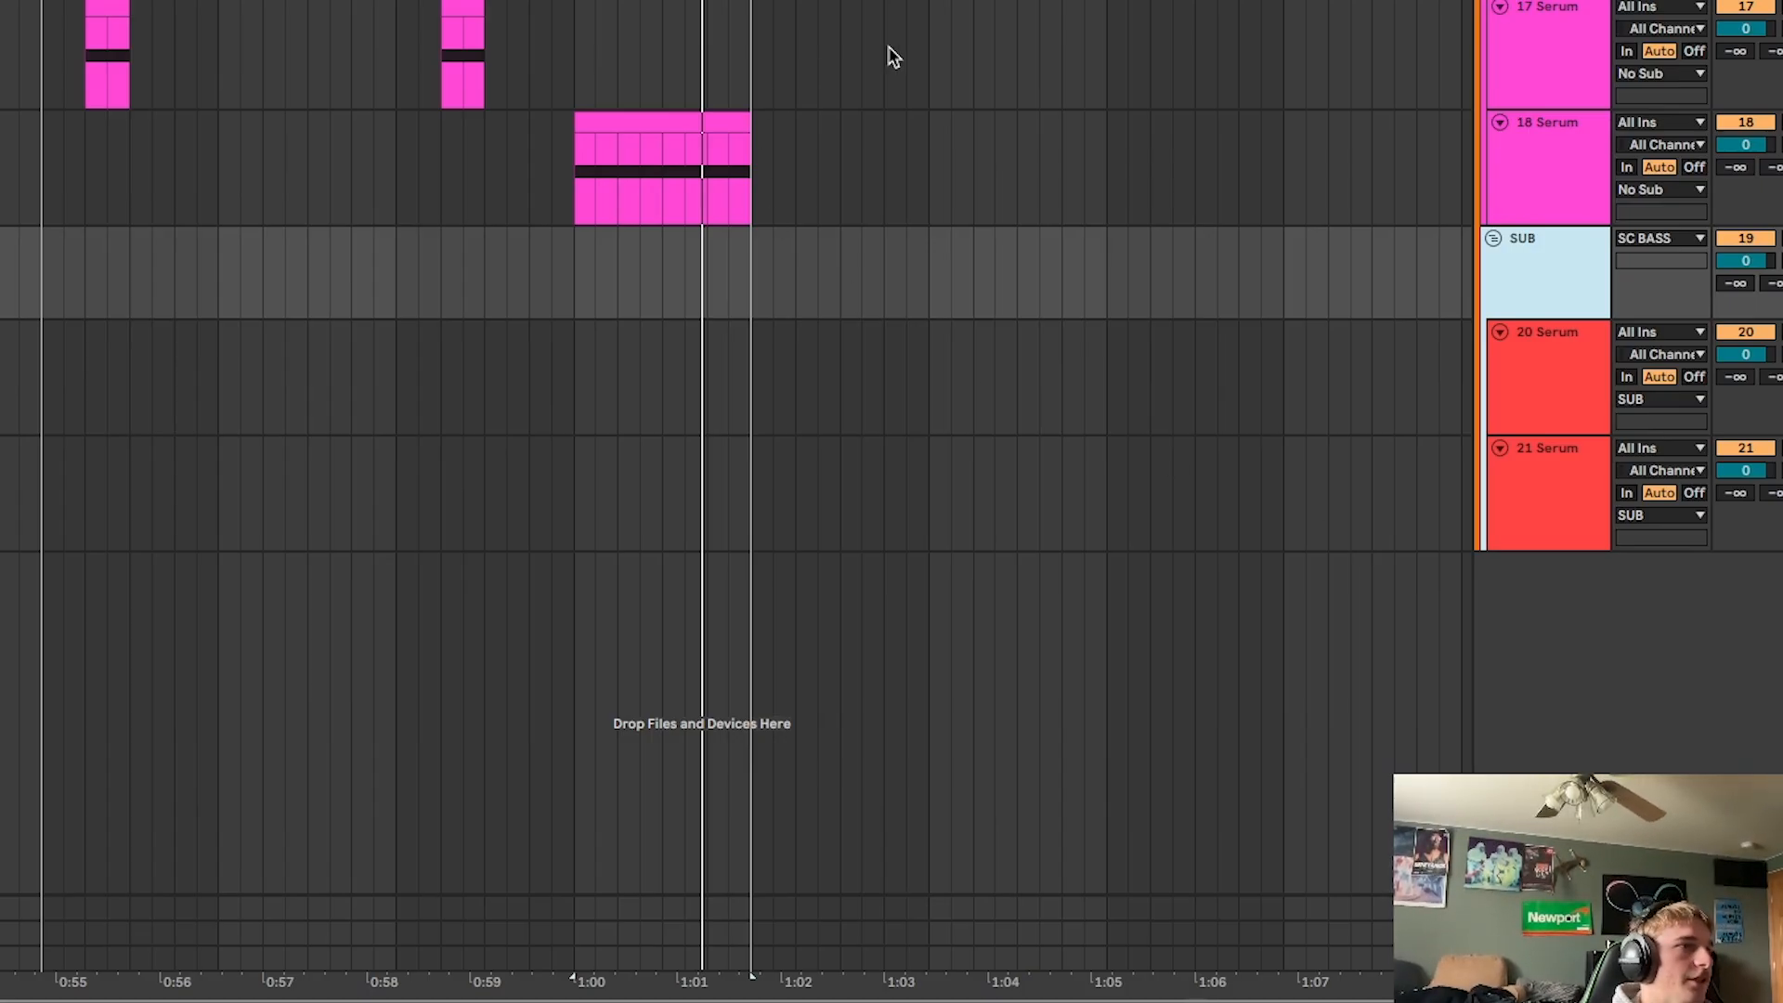
# Add a new audio track directly below the 14 Serum track in the No Sub group.
pyautogui.click(885, 91)
pyautogui.scroll(1, 736, 485)
pyautogui.hscroll(-3, 736, 485)
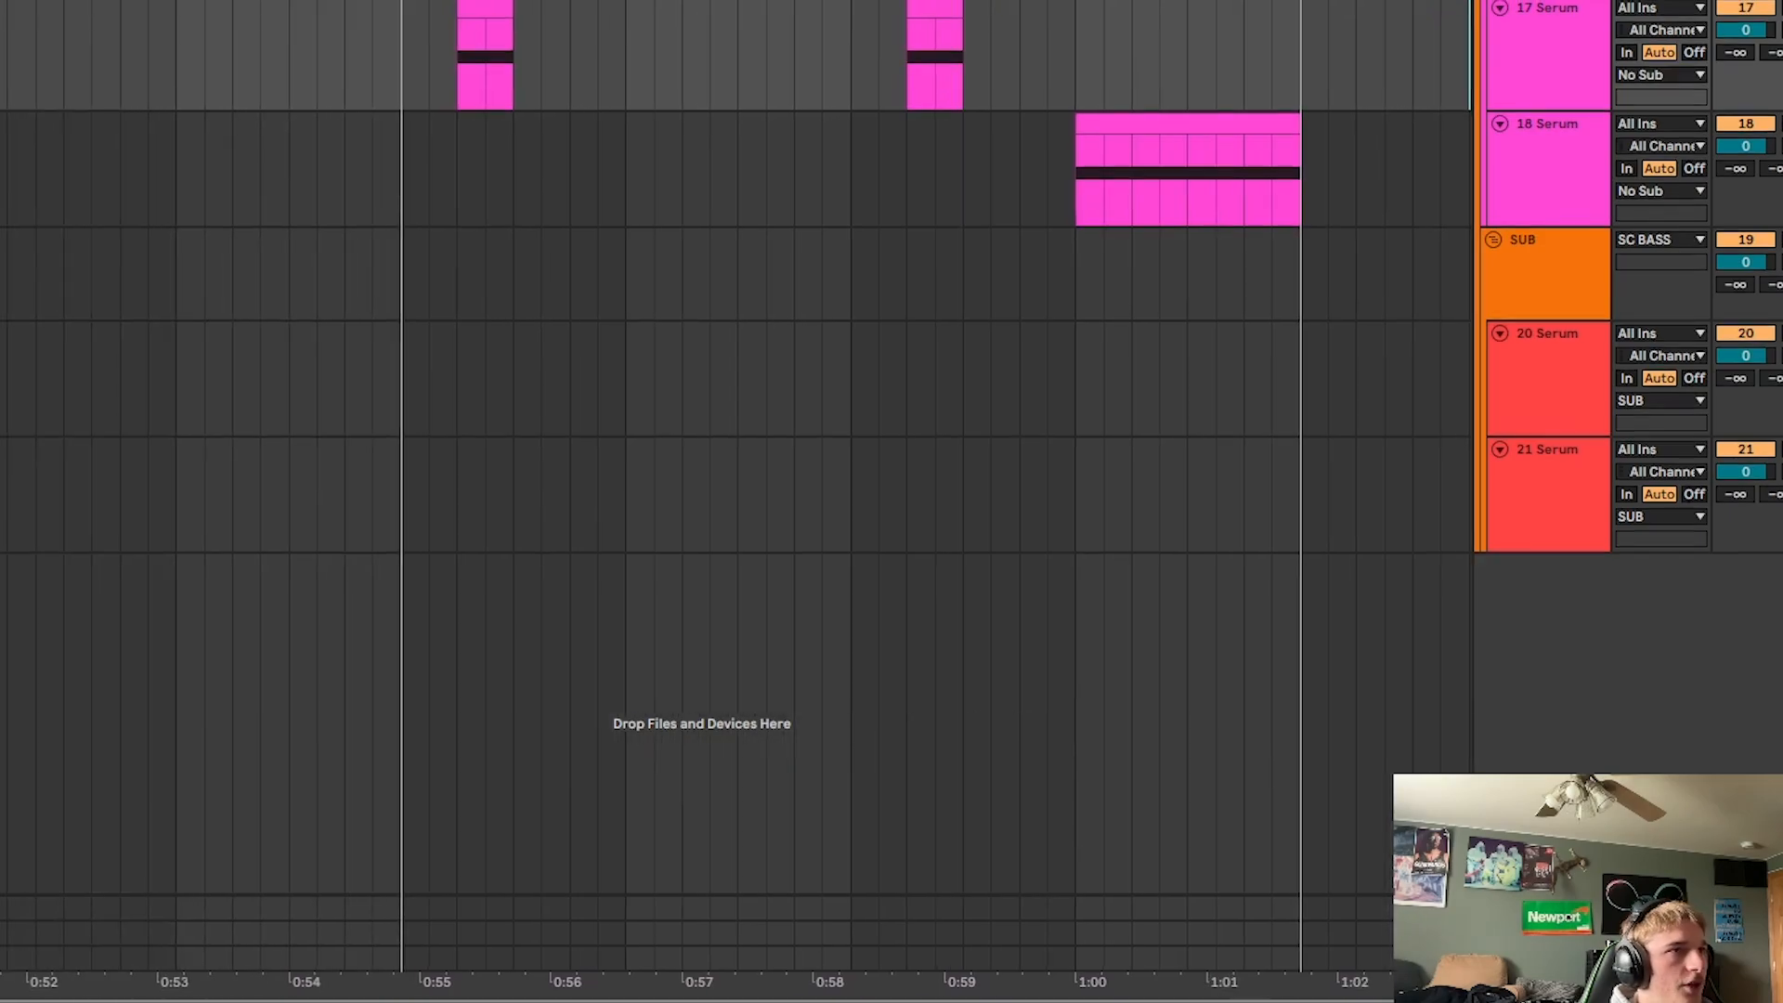
pyautogui.scroll(3, 736, 486)
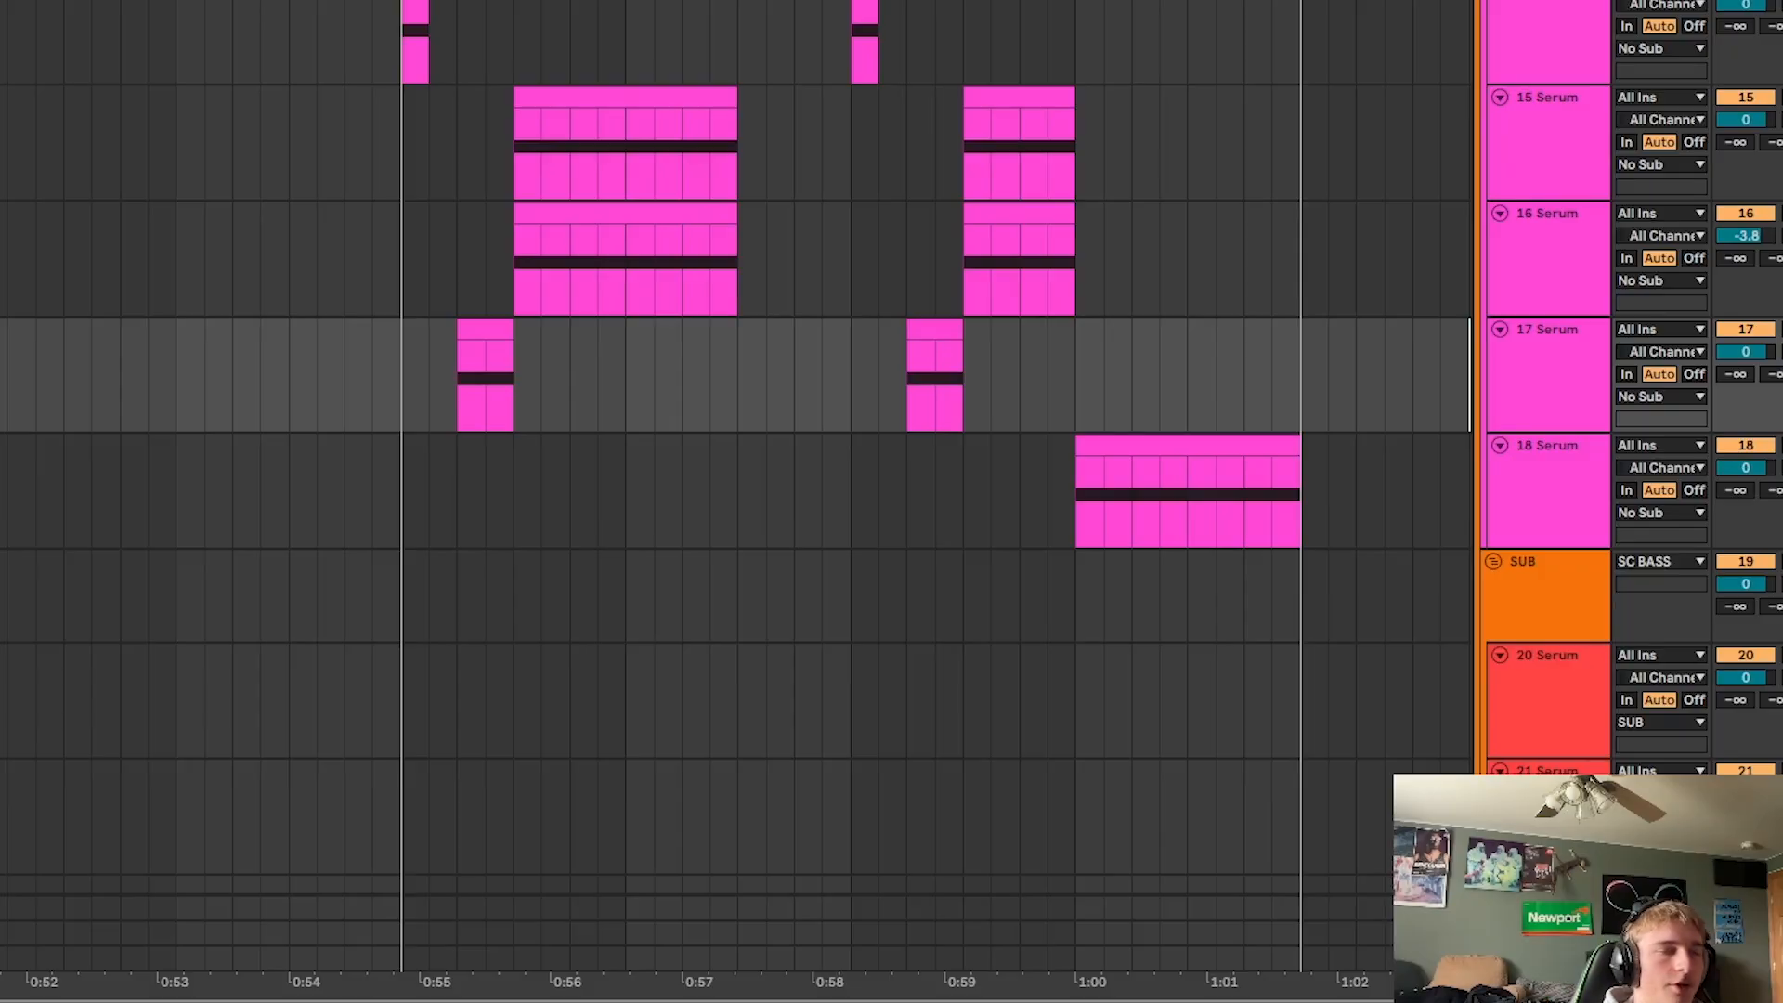
pyautogui.moveTo(1216, 82); pyautogui.dragTo(1204, 94)
pyautogui.scroll(4, 1204, 278)
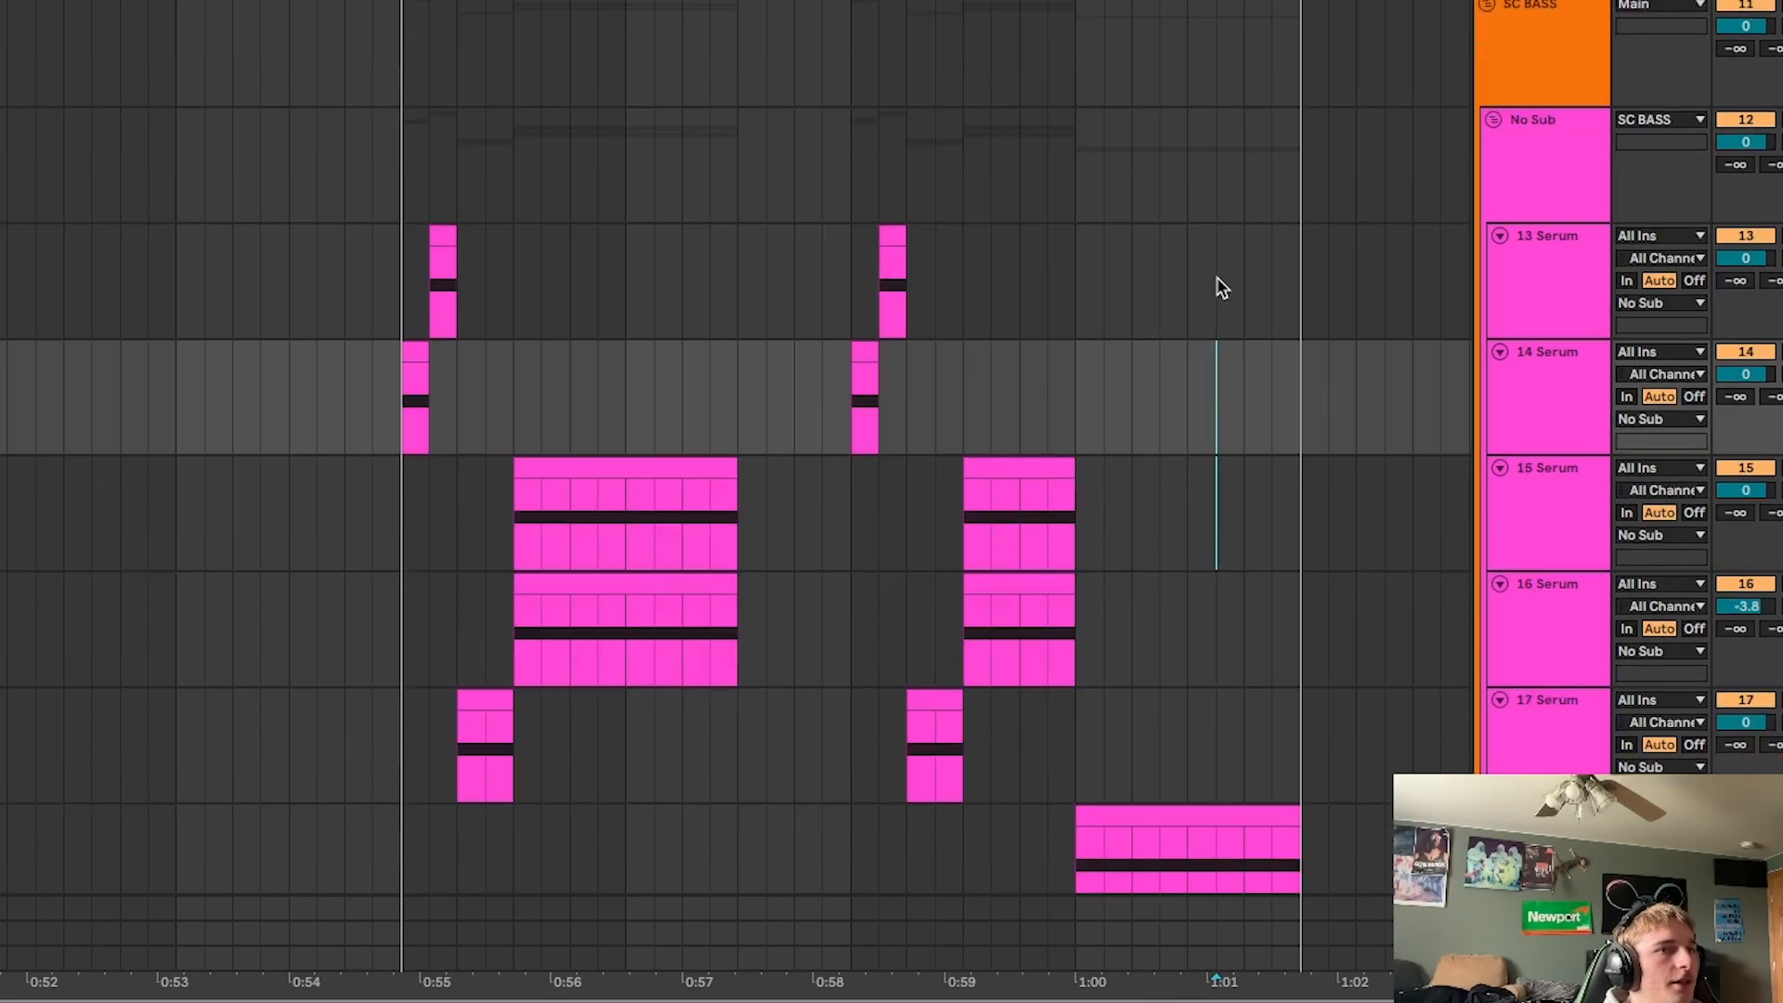
pyautogui.scroll(-1, 1220, 272)
pyautogui.click(1537, 295)
pyautogui.hotkey('ctrl', 't')
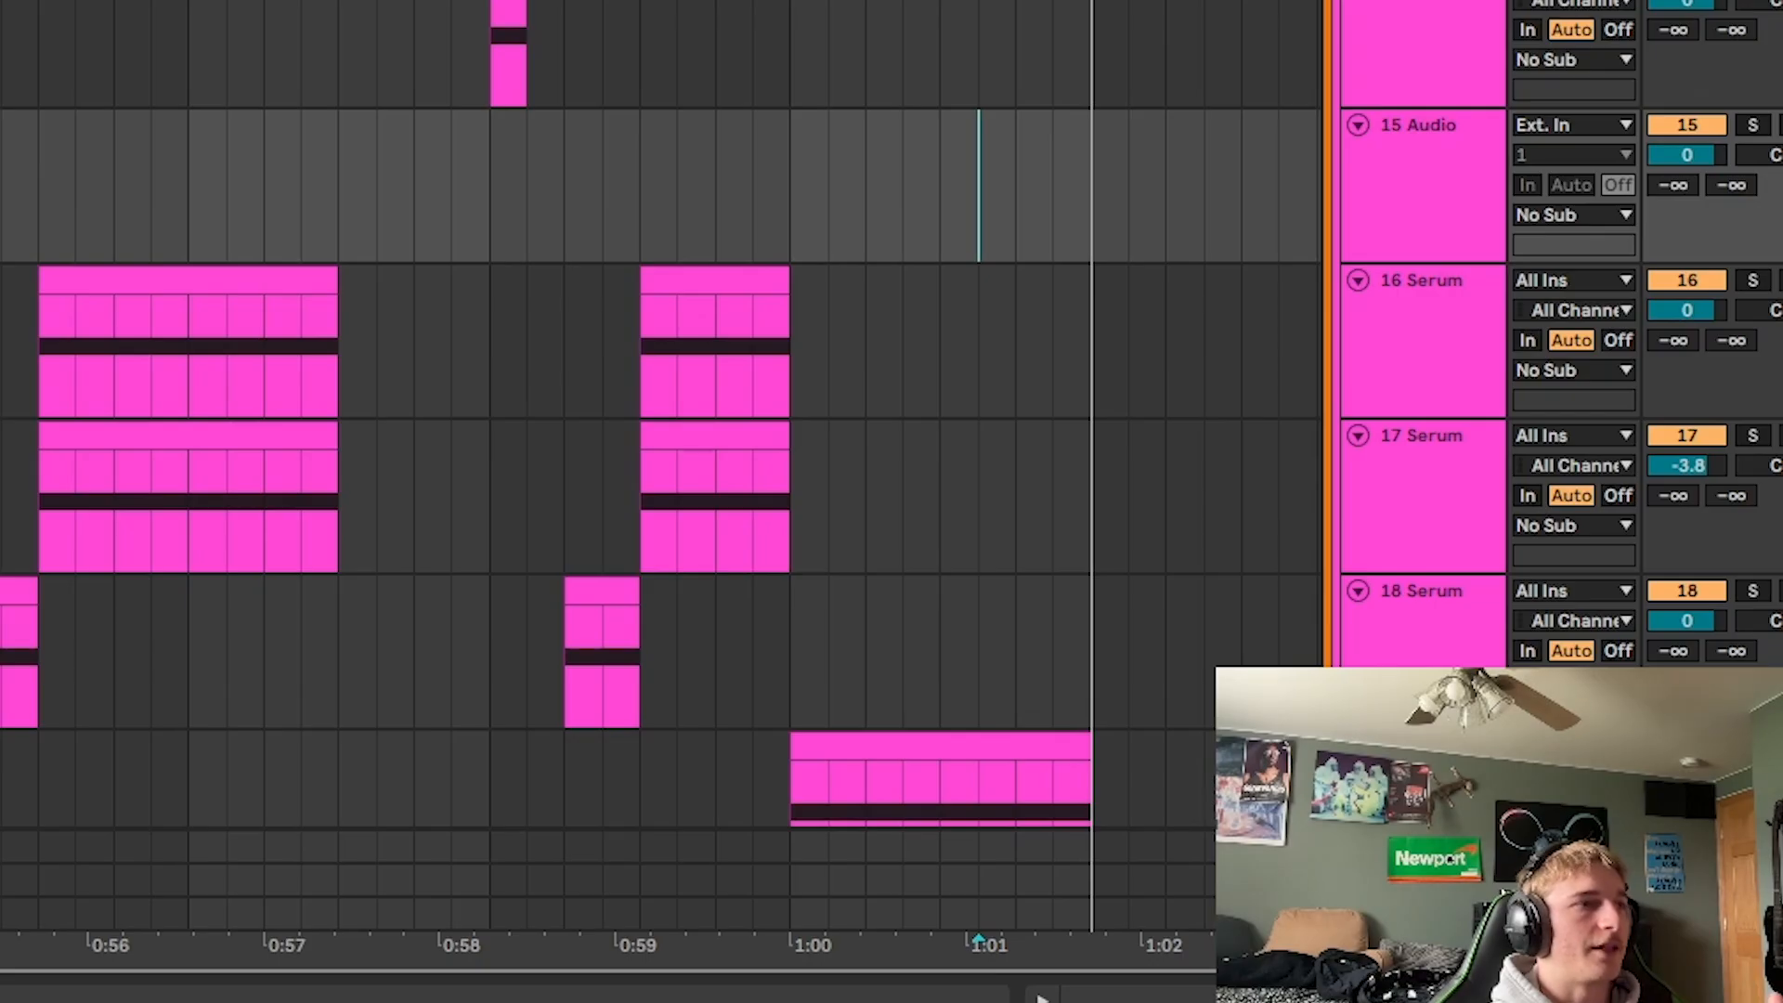
pyautogui.press('space')
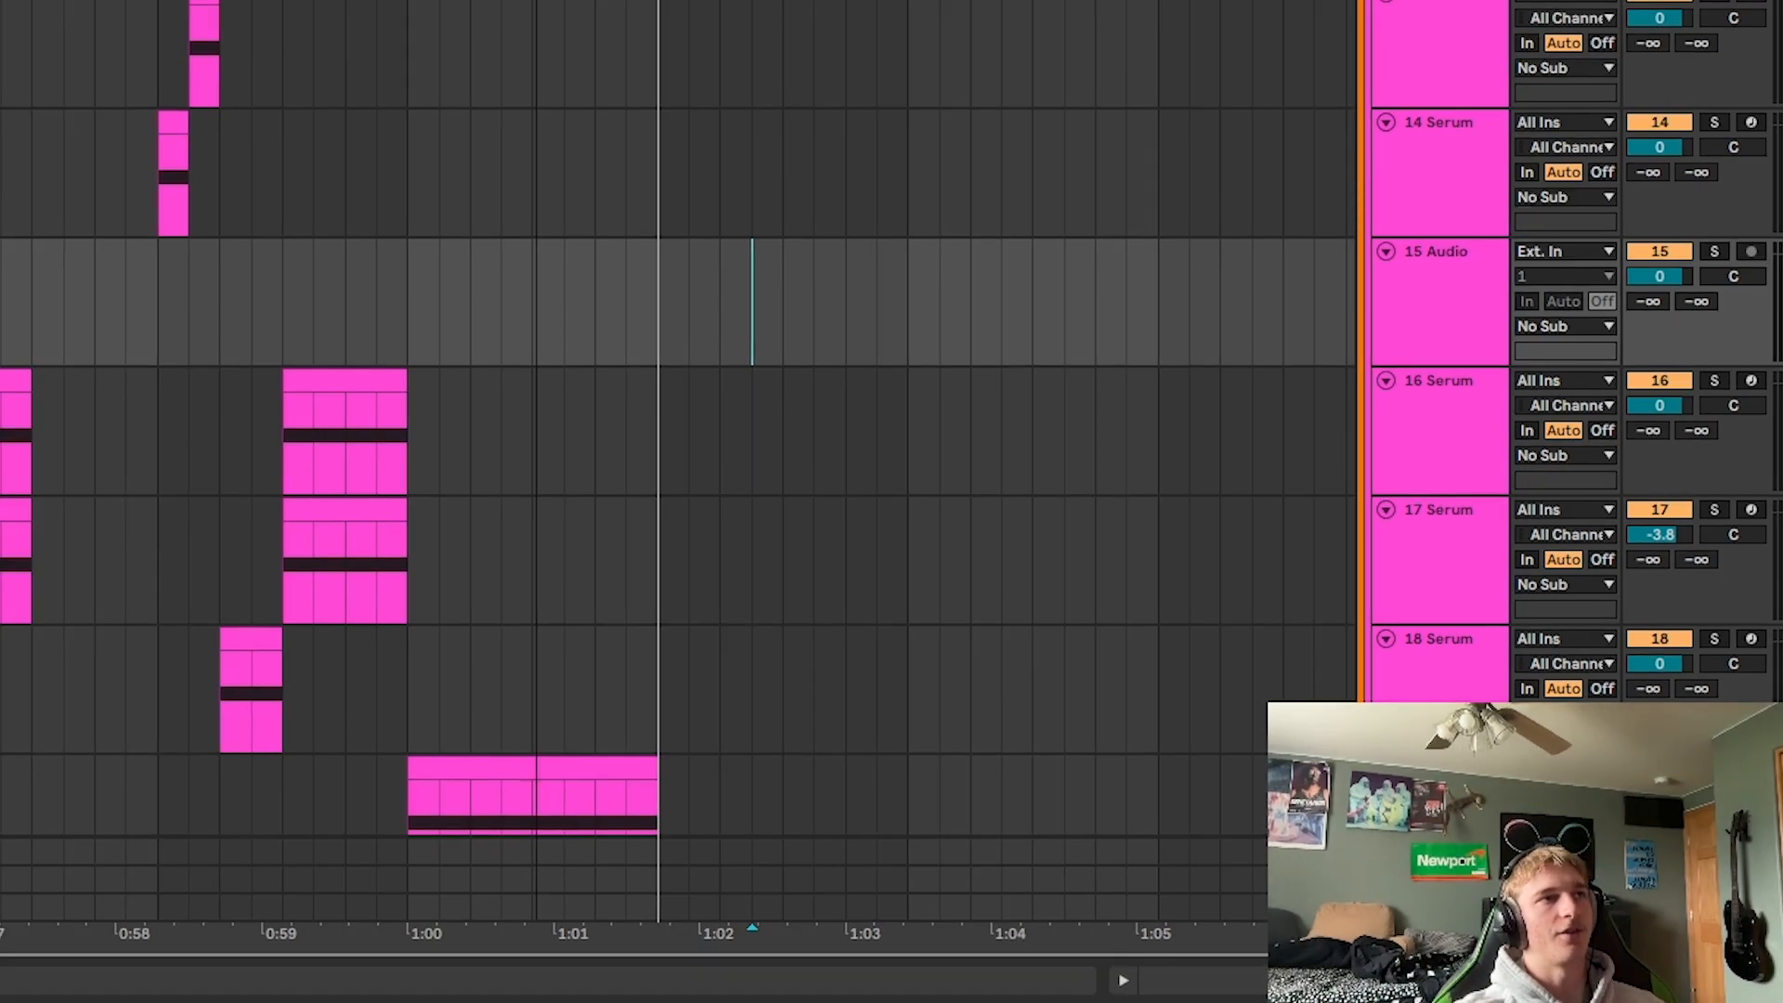
pyautogui.scroll(-5, 678, 464)
pyautogui.scroll(1, 678, 464)
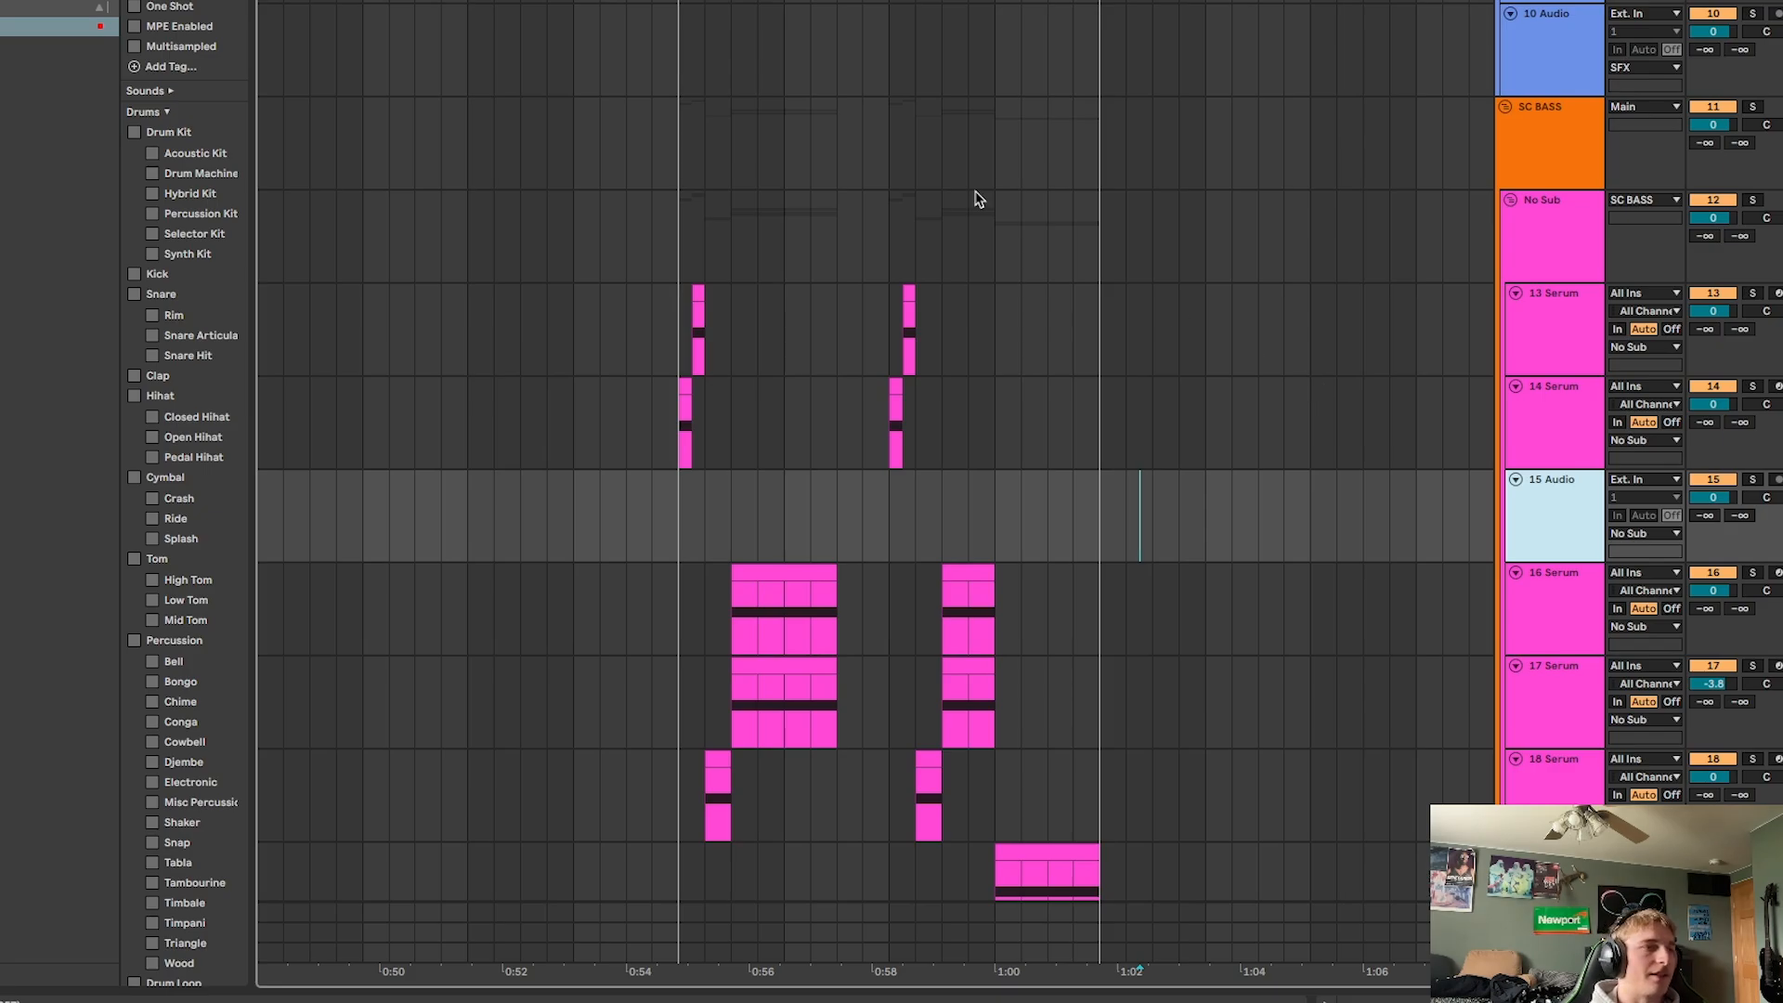
pyautogui.click(1092, 461)
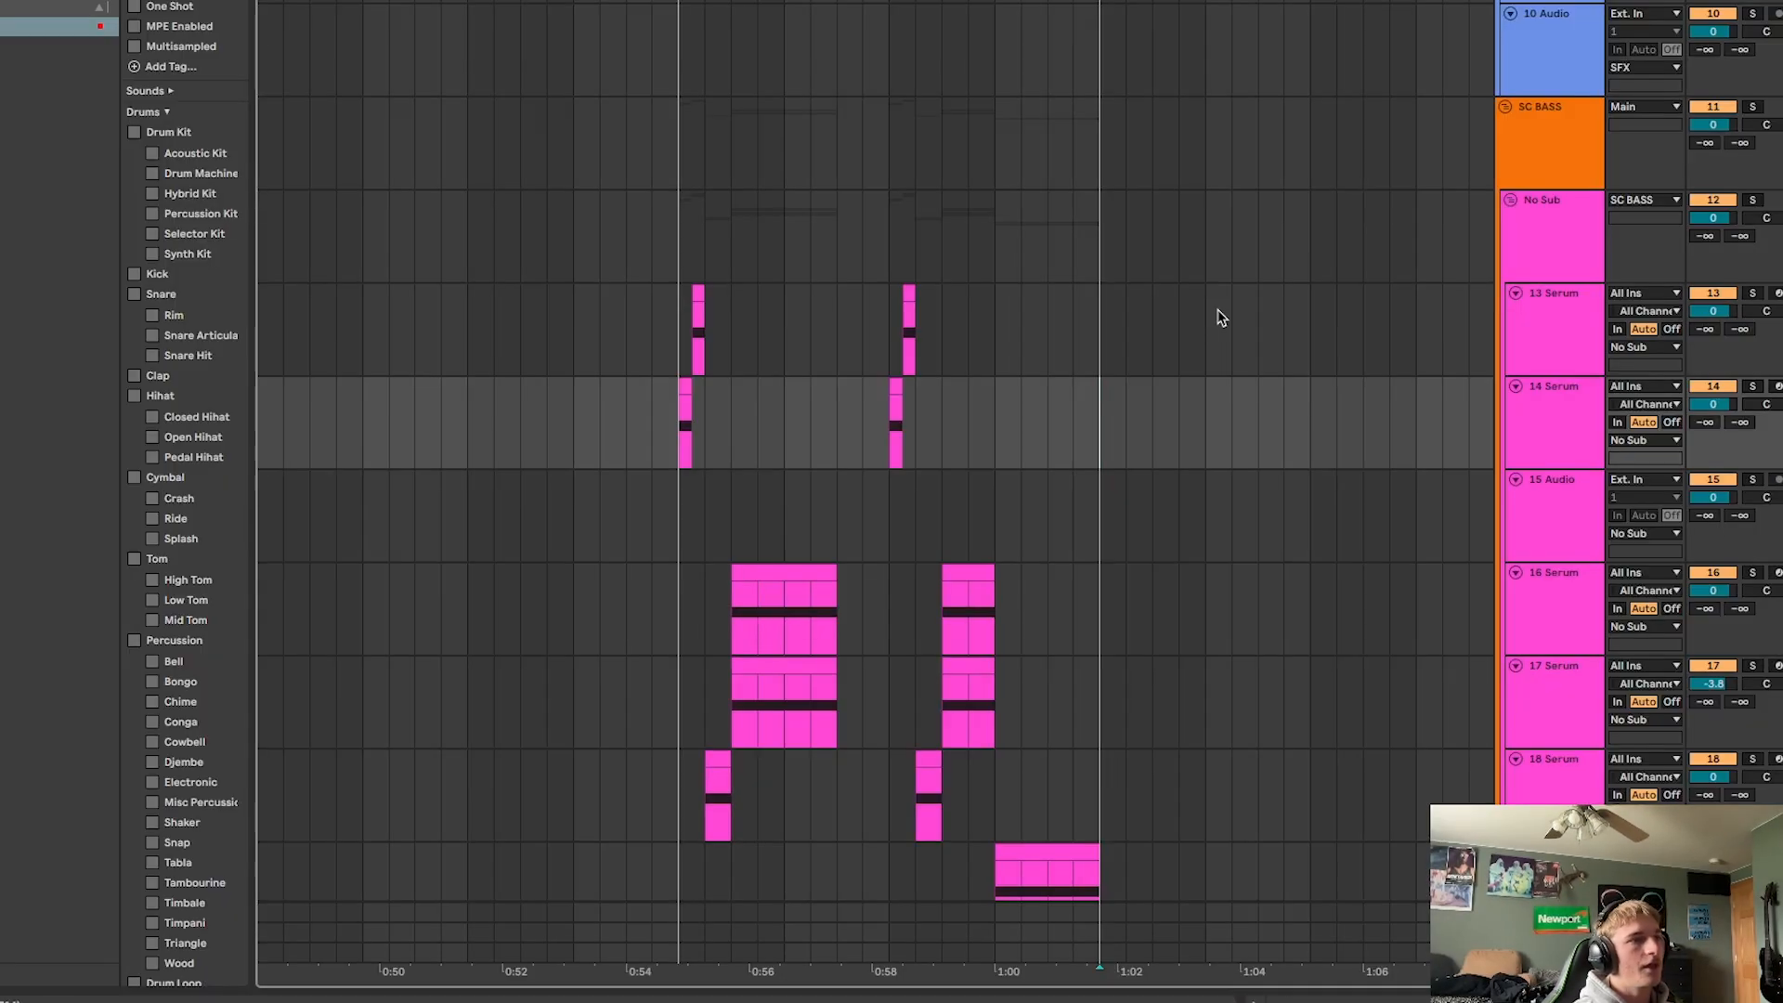
# Place the TSP_CSM_fill_moon sample on the 15 Audio track and move it to start at bar 34.
pyautogui.scroll(-3, 899, 416)
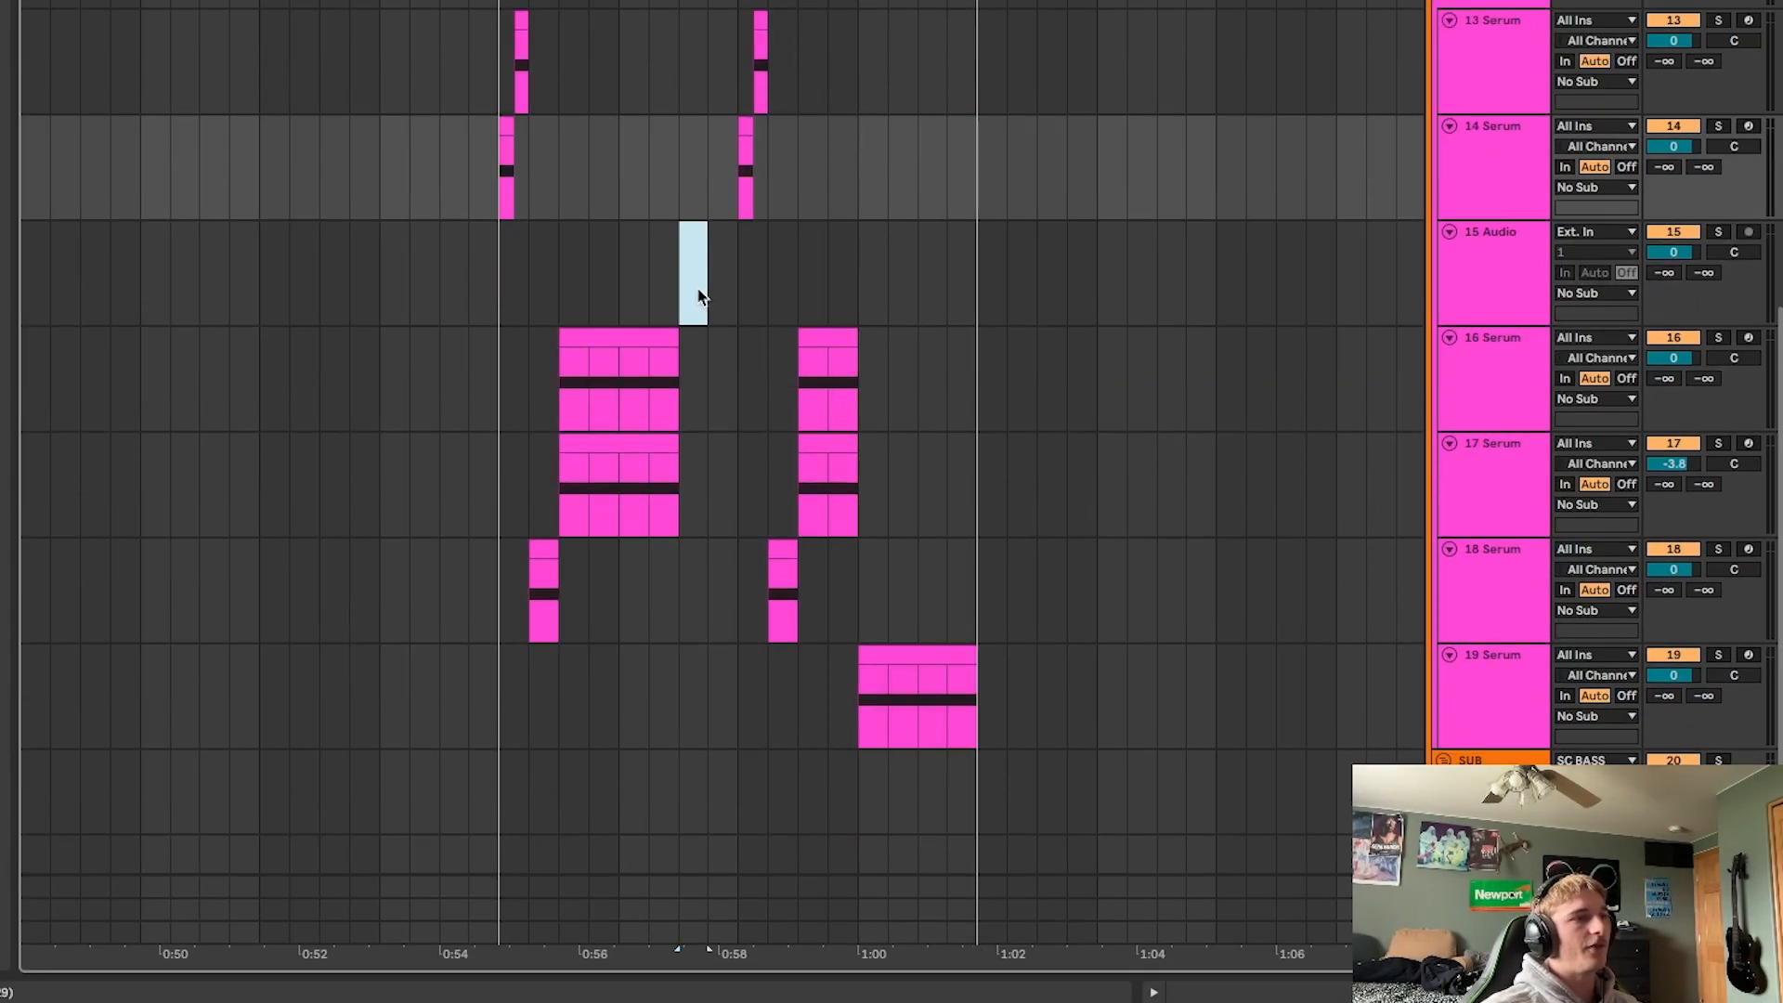
pyautogui.moveTo(698, 290); pyautogui.dragTo(739, 295)
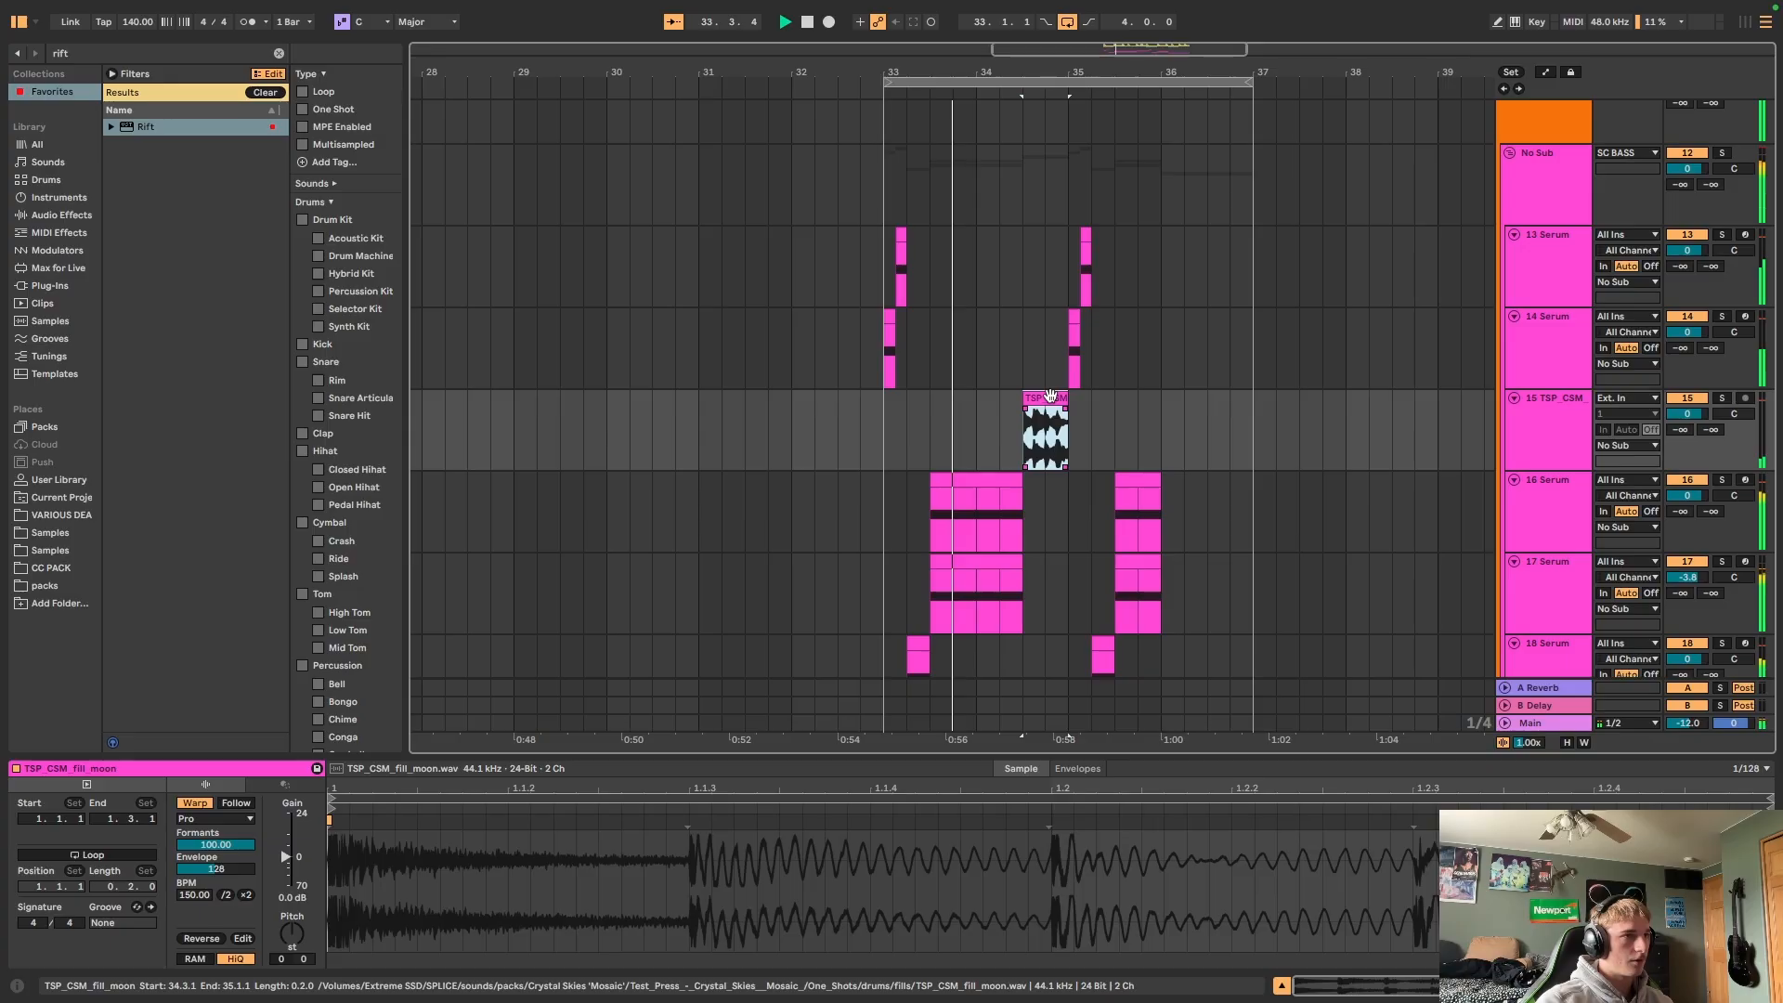
pyautogui.moveTo(1052, 398); pyautogui.dragTo(1003, 401)
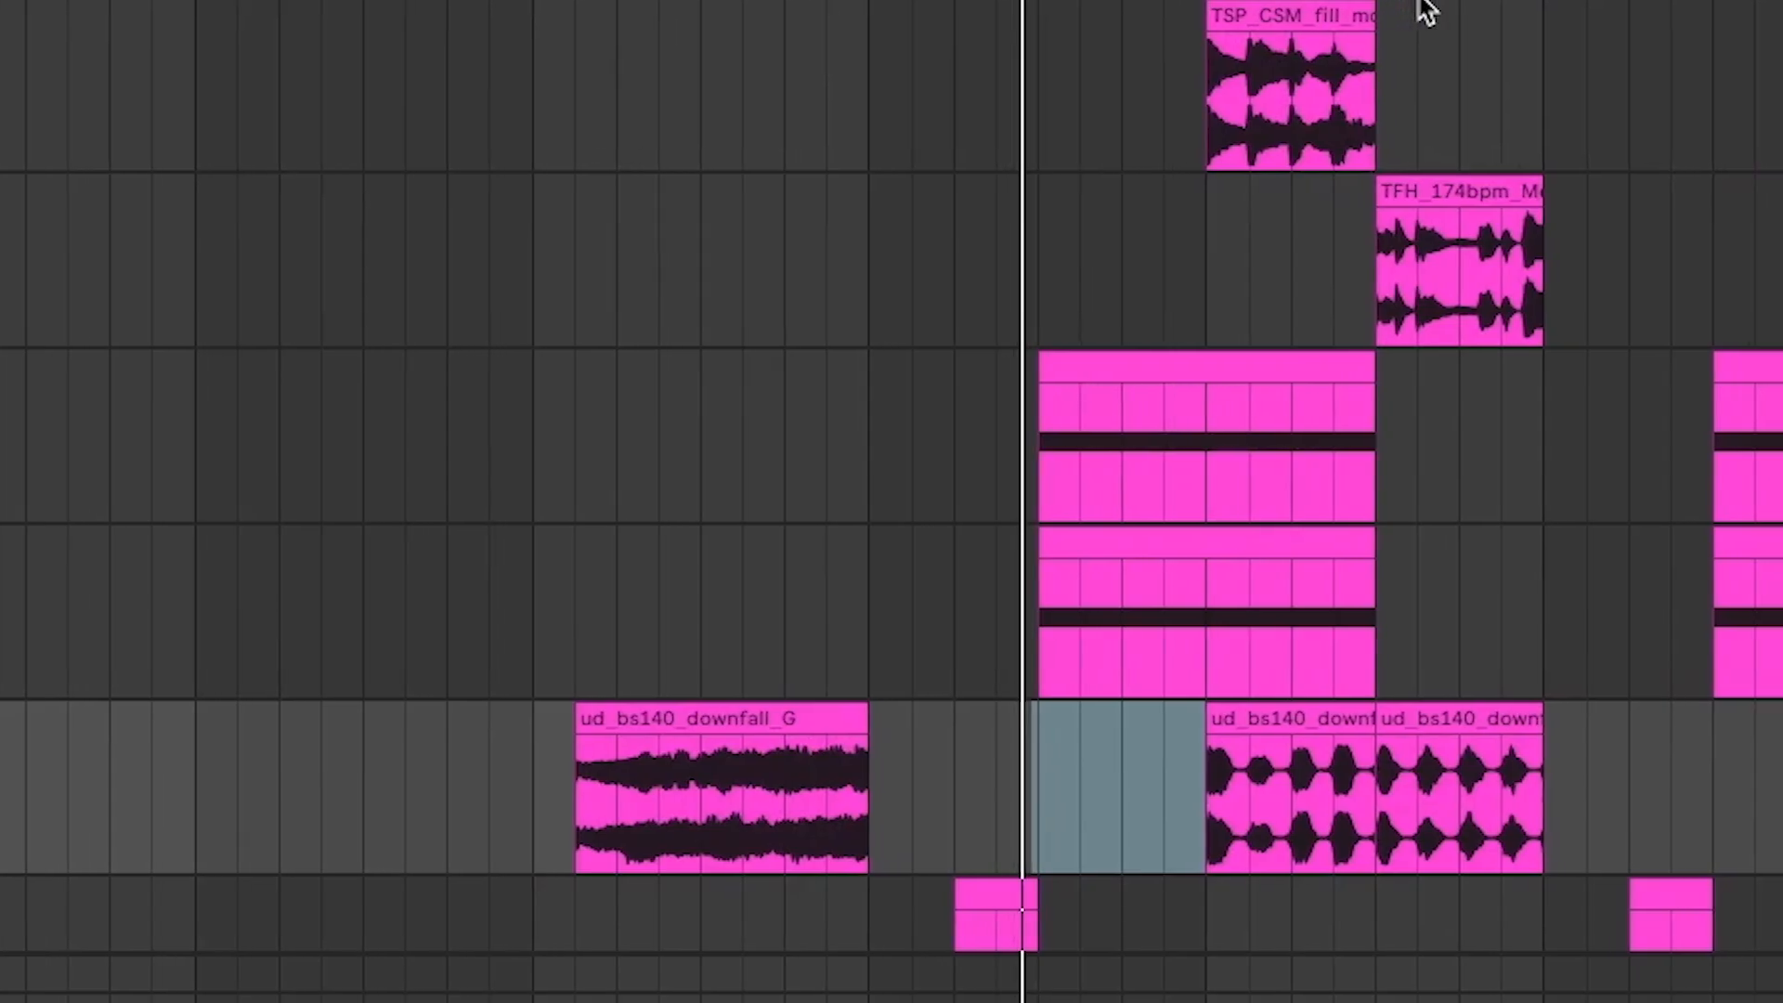
# Play back the looped bars 33 to 36 and look over the arranged Serum and sample clips.
pyautogui.scroll(-2, 1134, 311)
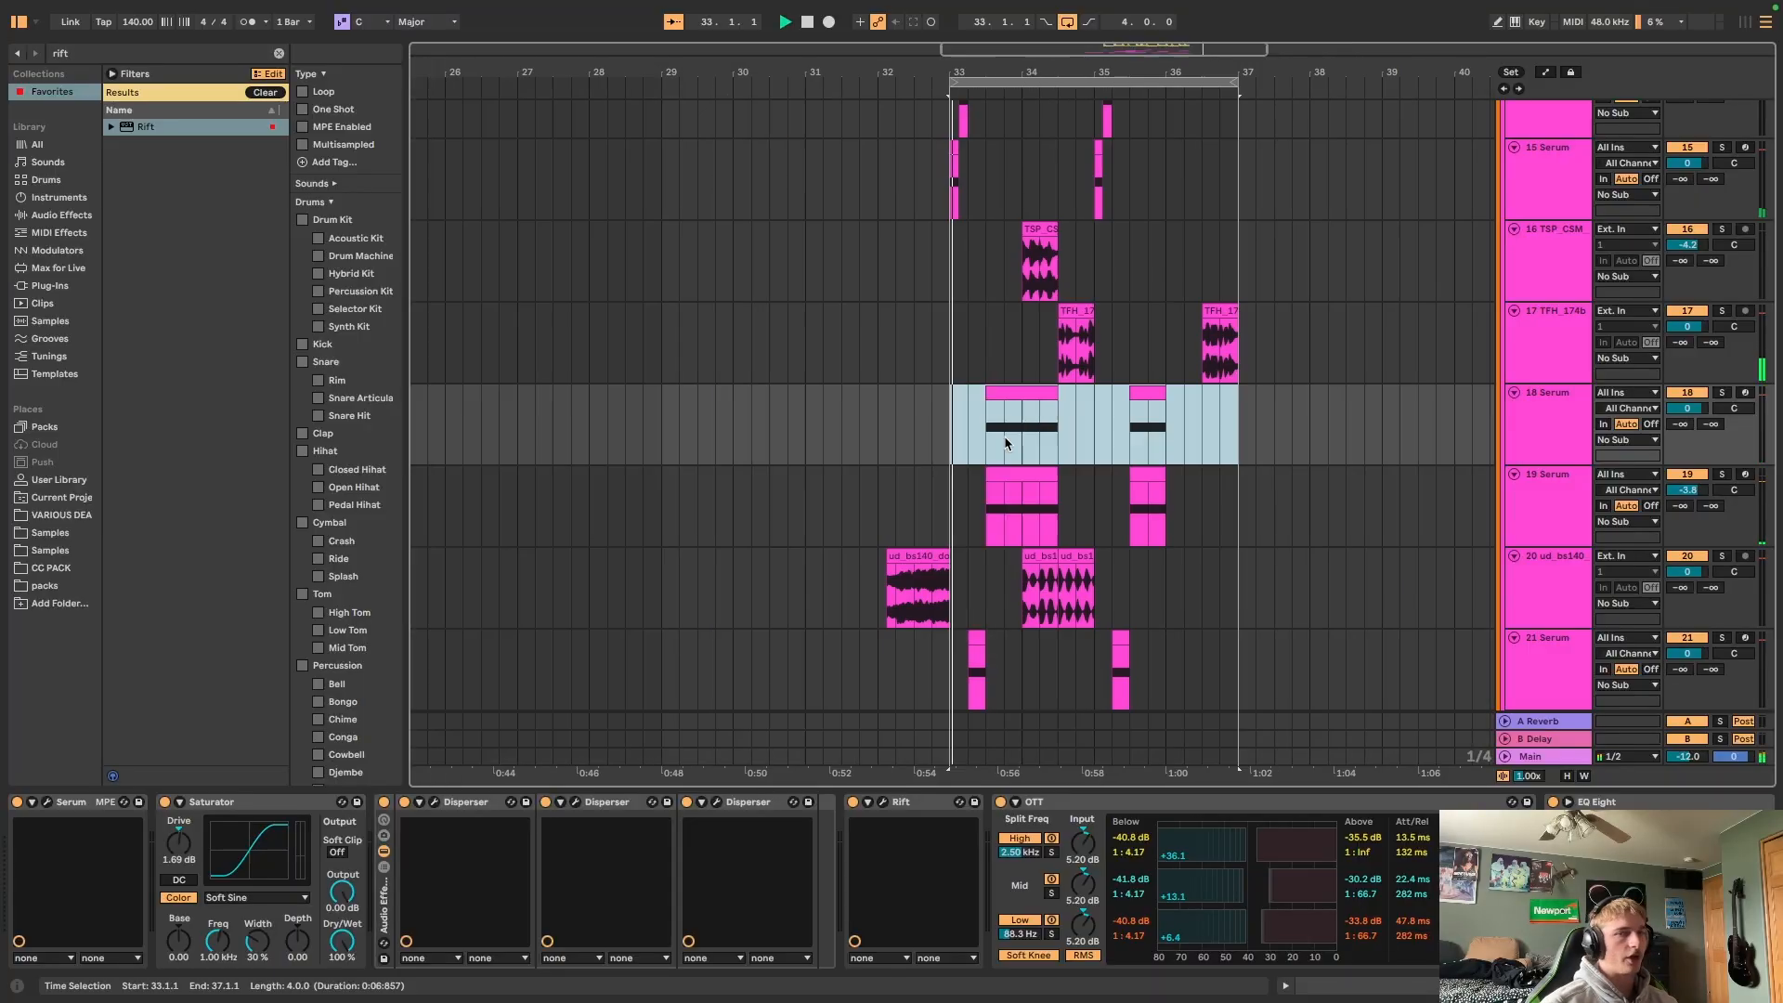
pyautogui.press('space')
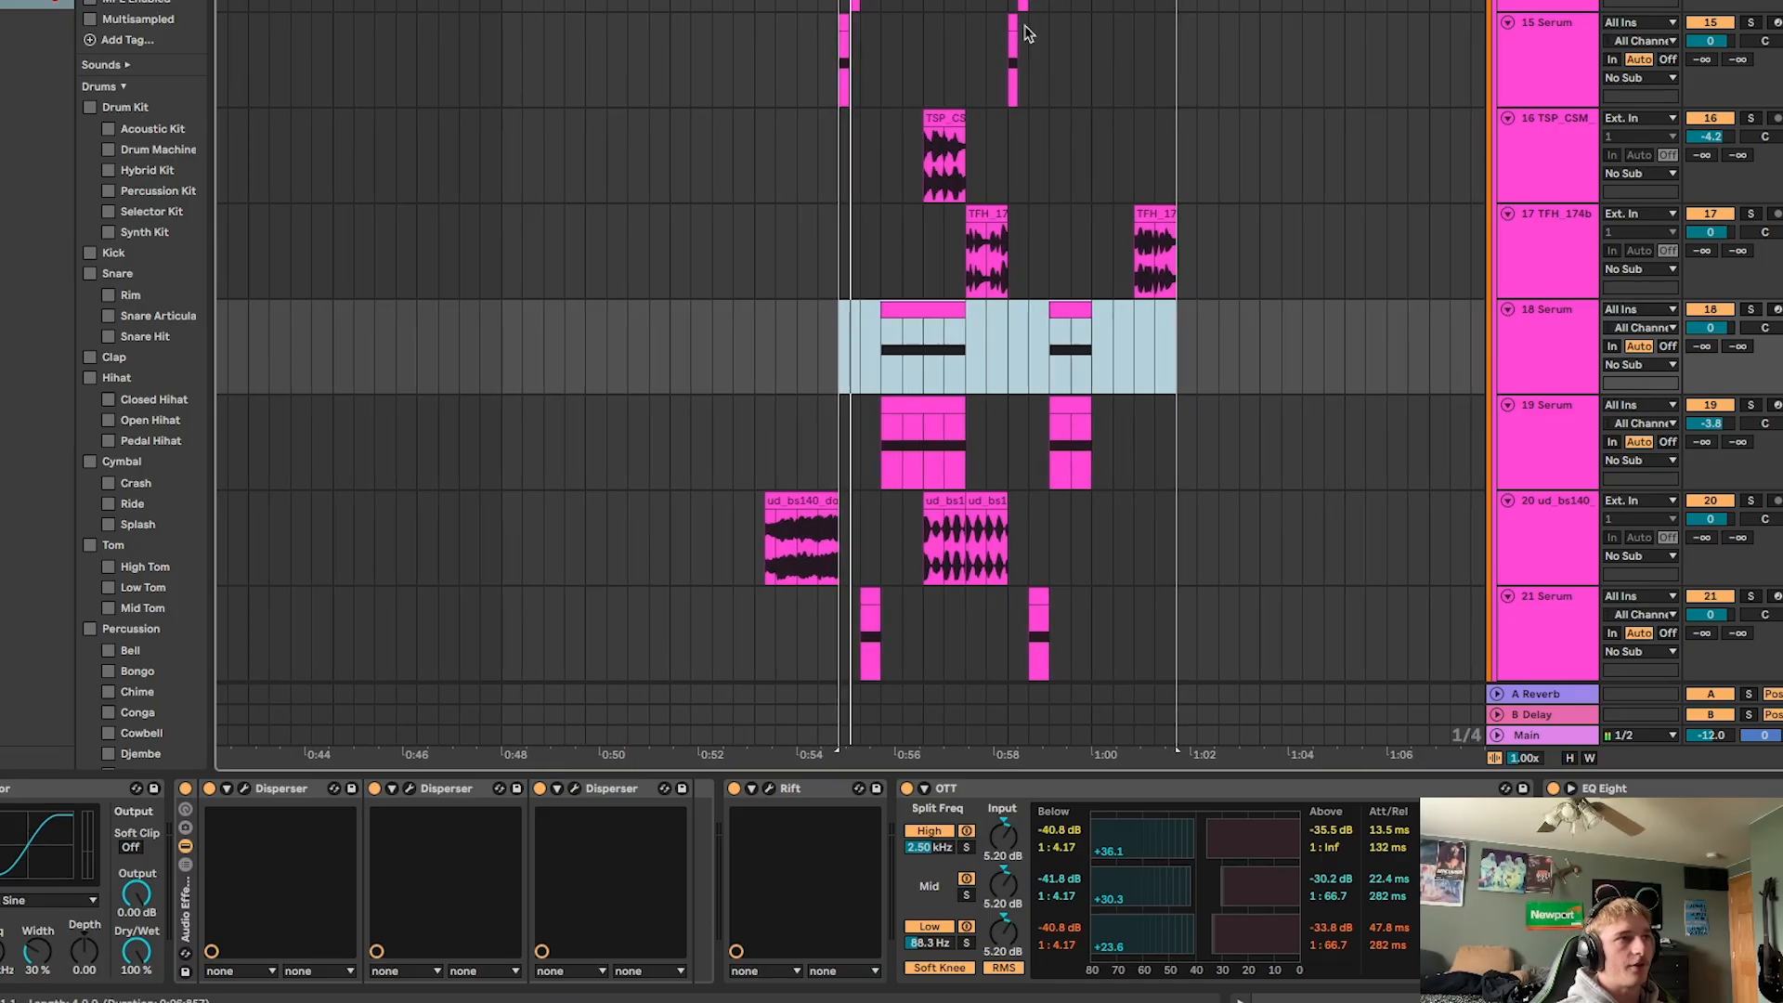
pyautogui.press('space')
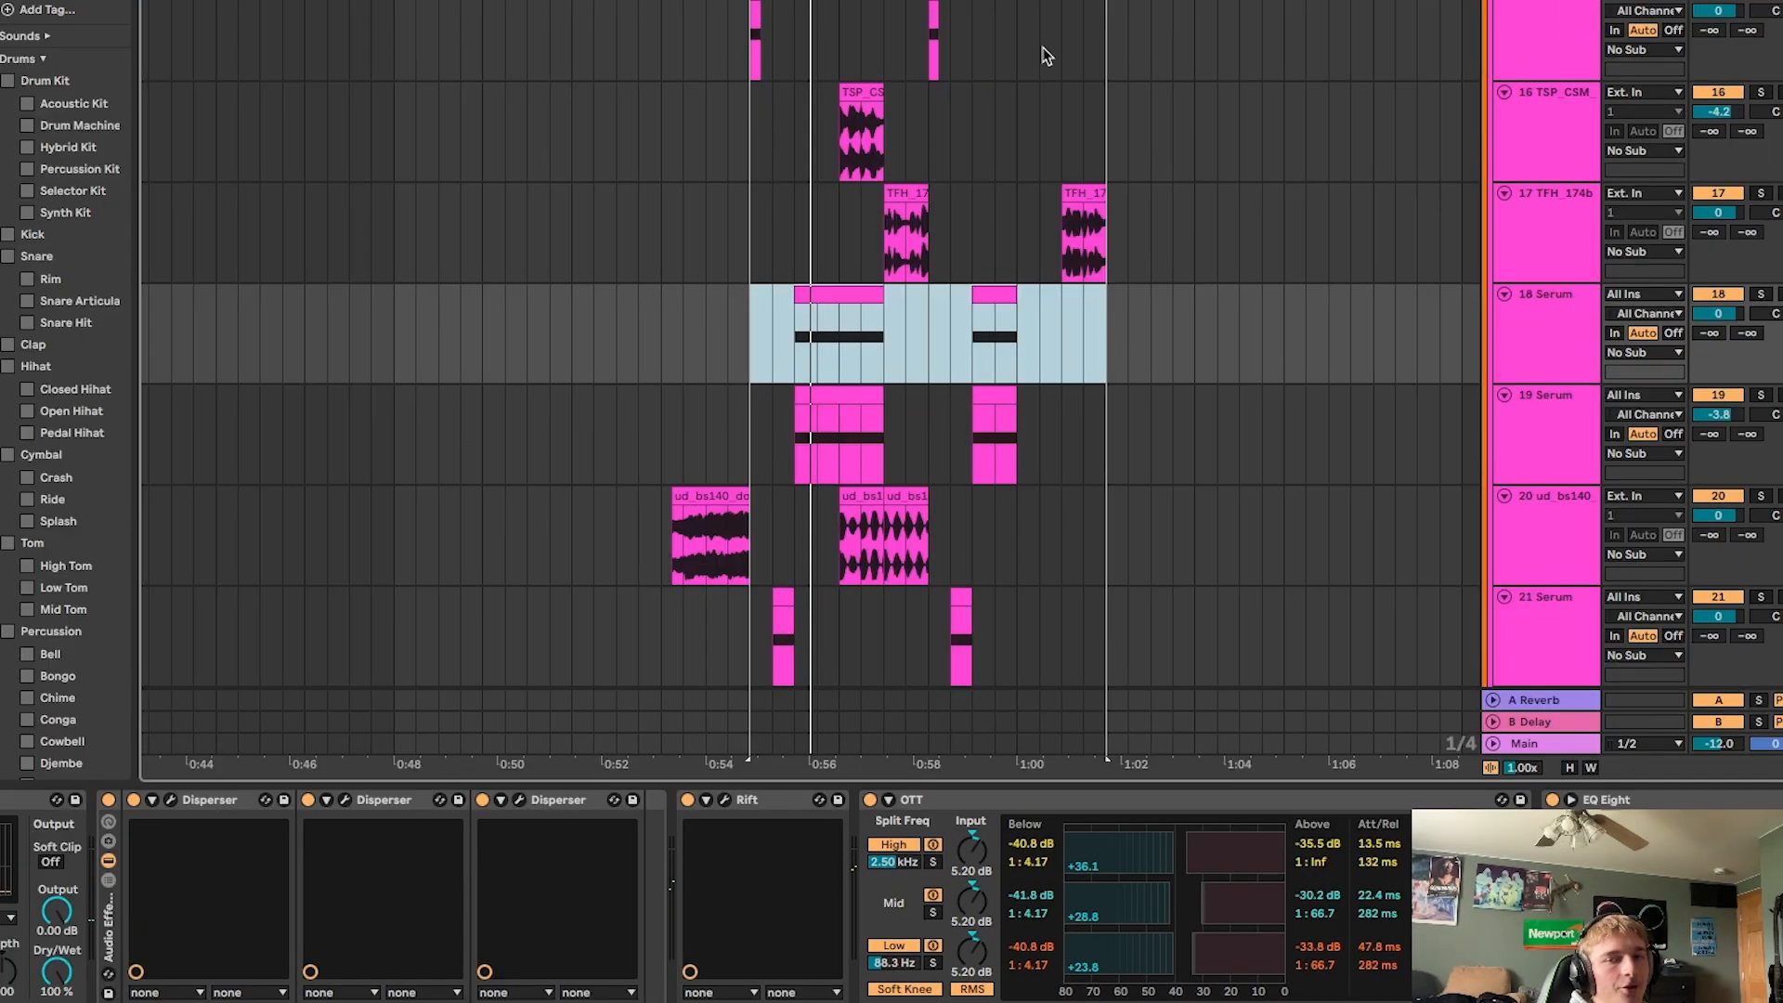
pyautogui.scroll(5, 1061, 91)
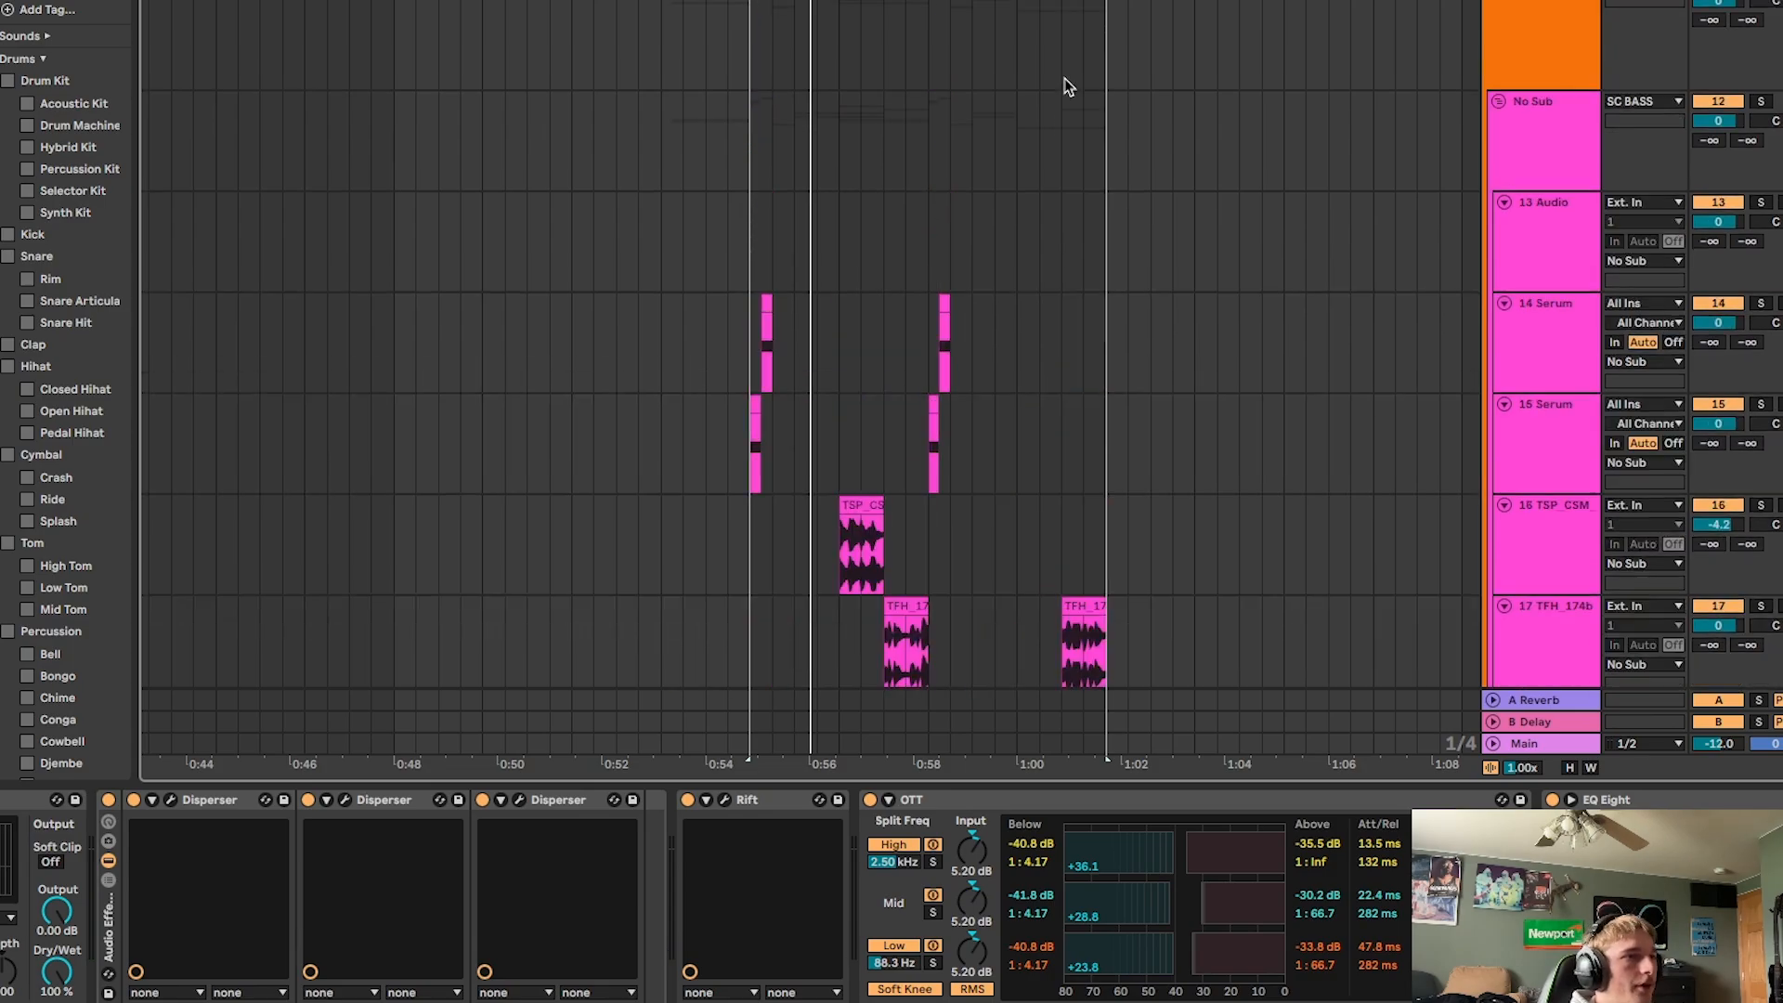
pyautogui.scroll(-2, 1180, 92)
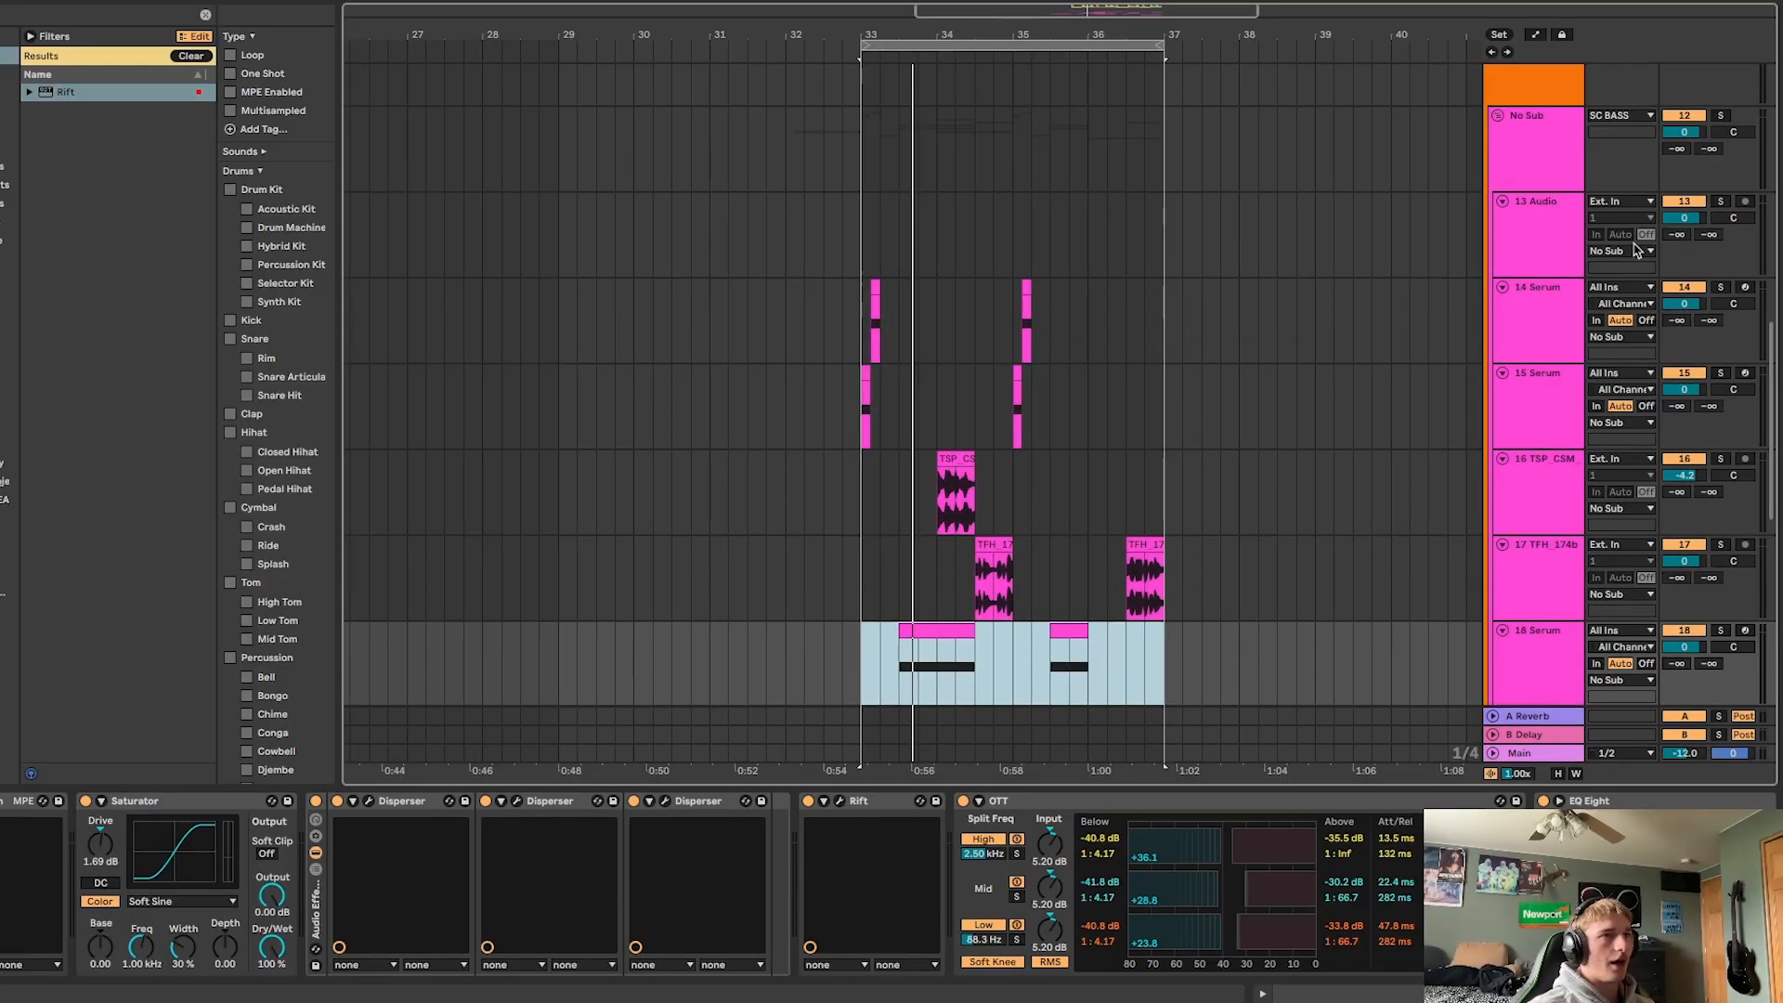
# Delete the empty 13 Audio track from the No Sub group.
pyautogui.click(1576, 229)
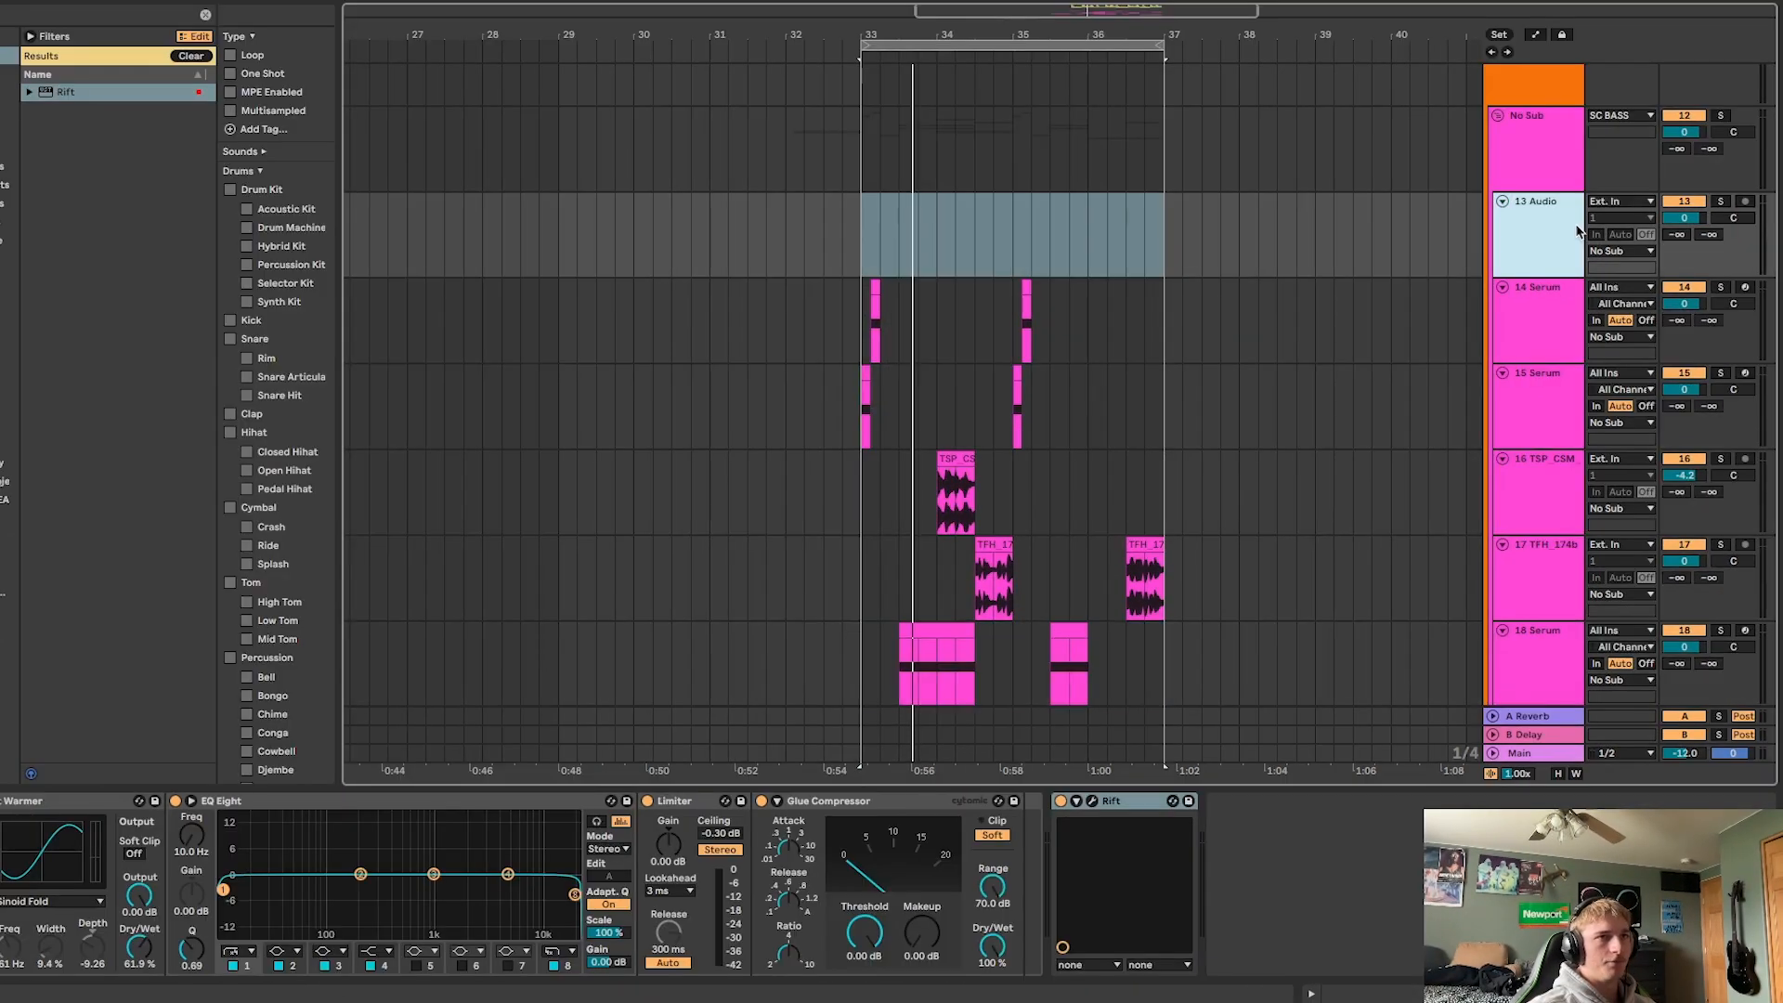
pyautogui.click(1562, 242)
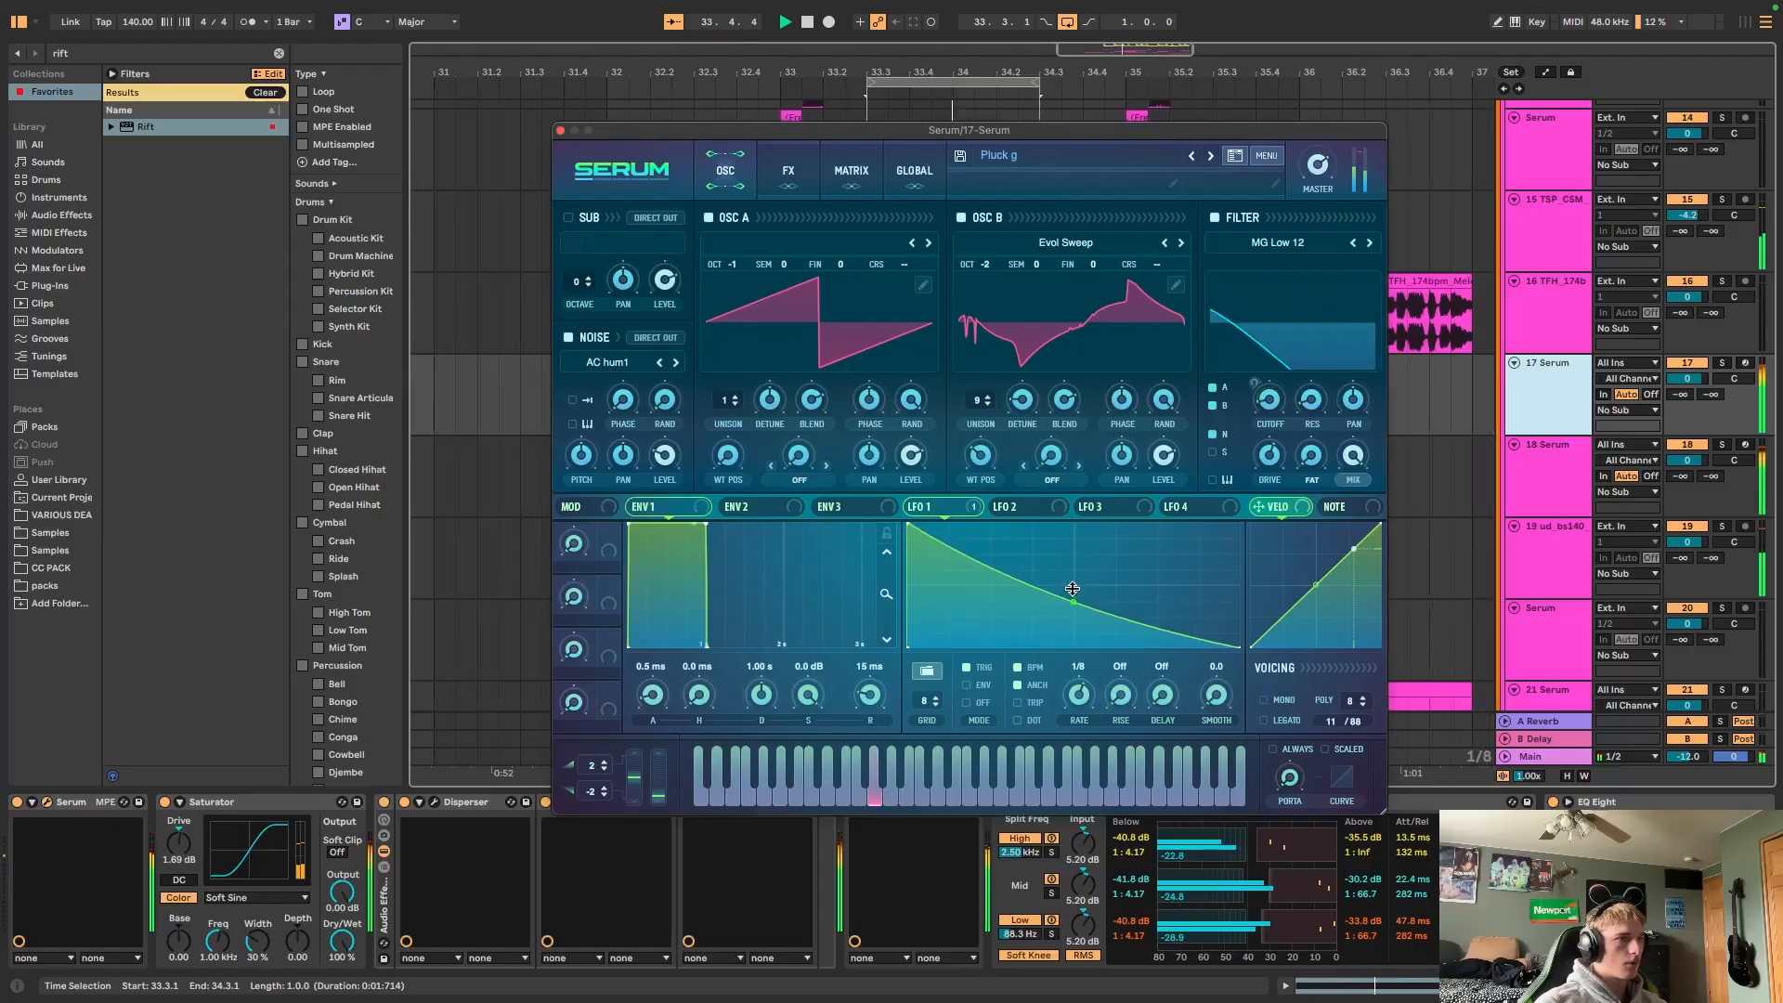
# Bend the Pluck g patch's LFO 1 curve into a steep decay, adjust its rate, and step through Rift presets on the 17 Serum track.
pyautogui.moveTo(1073, 588); pyautogui.dragTo(1066, 625)
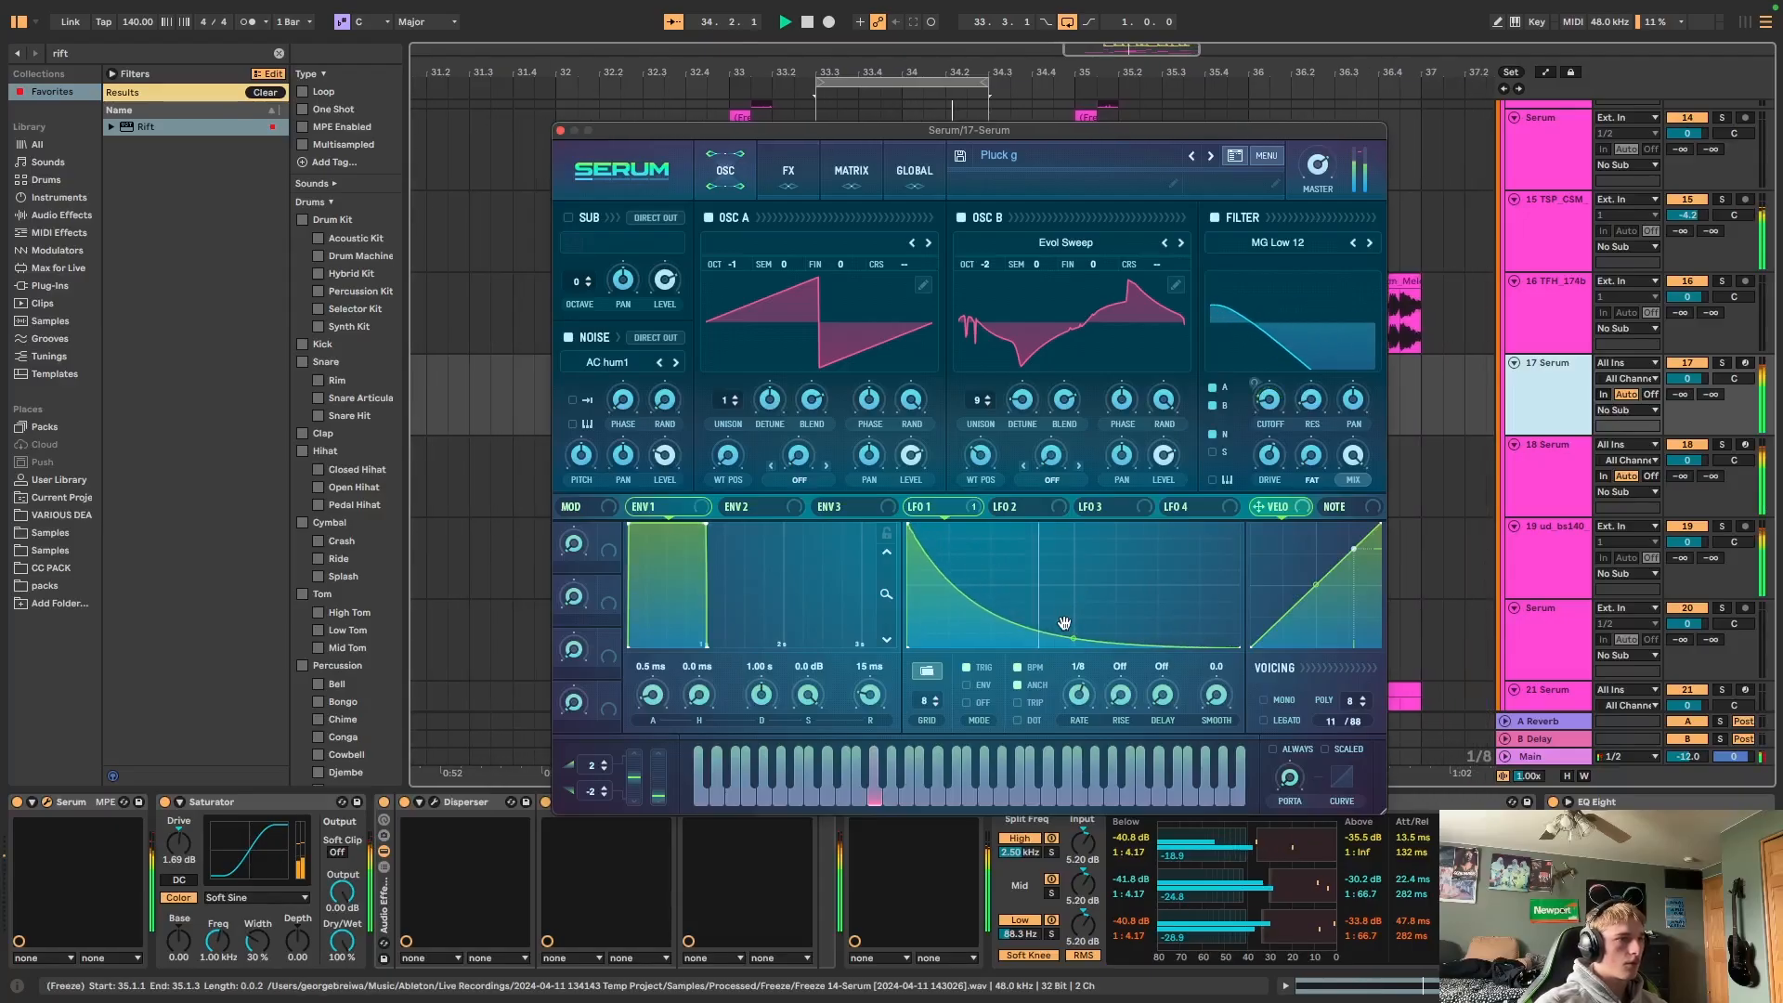
pyautogui.moveTo(1077, 694); pyautogui.dragTo(1072, 718)
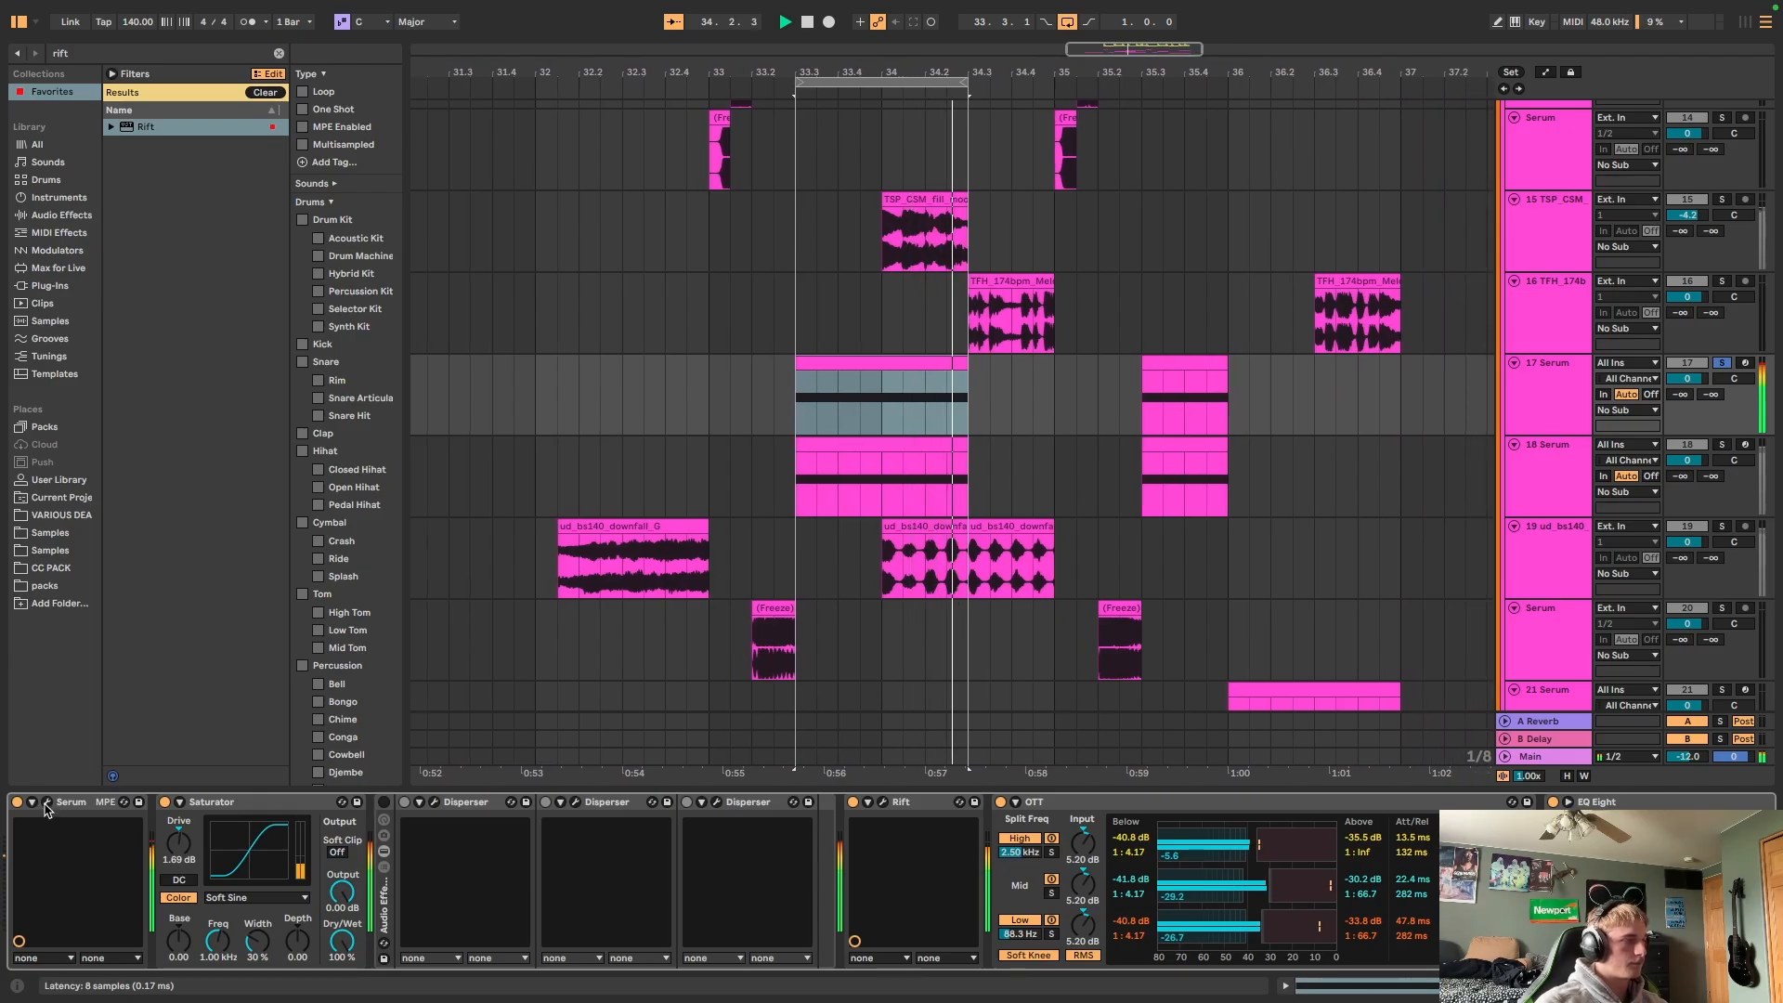
pyautogui.click(47, 802)
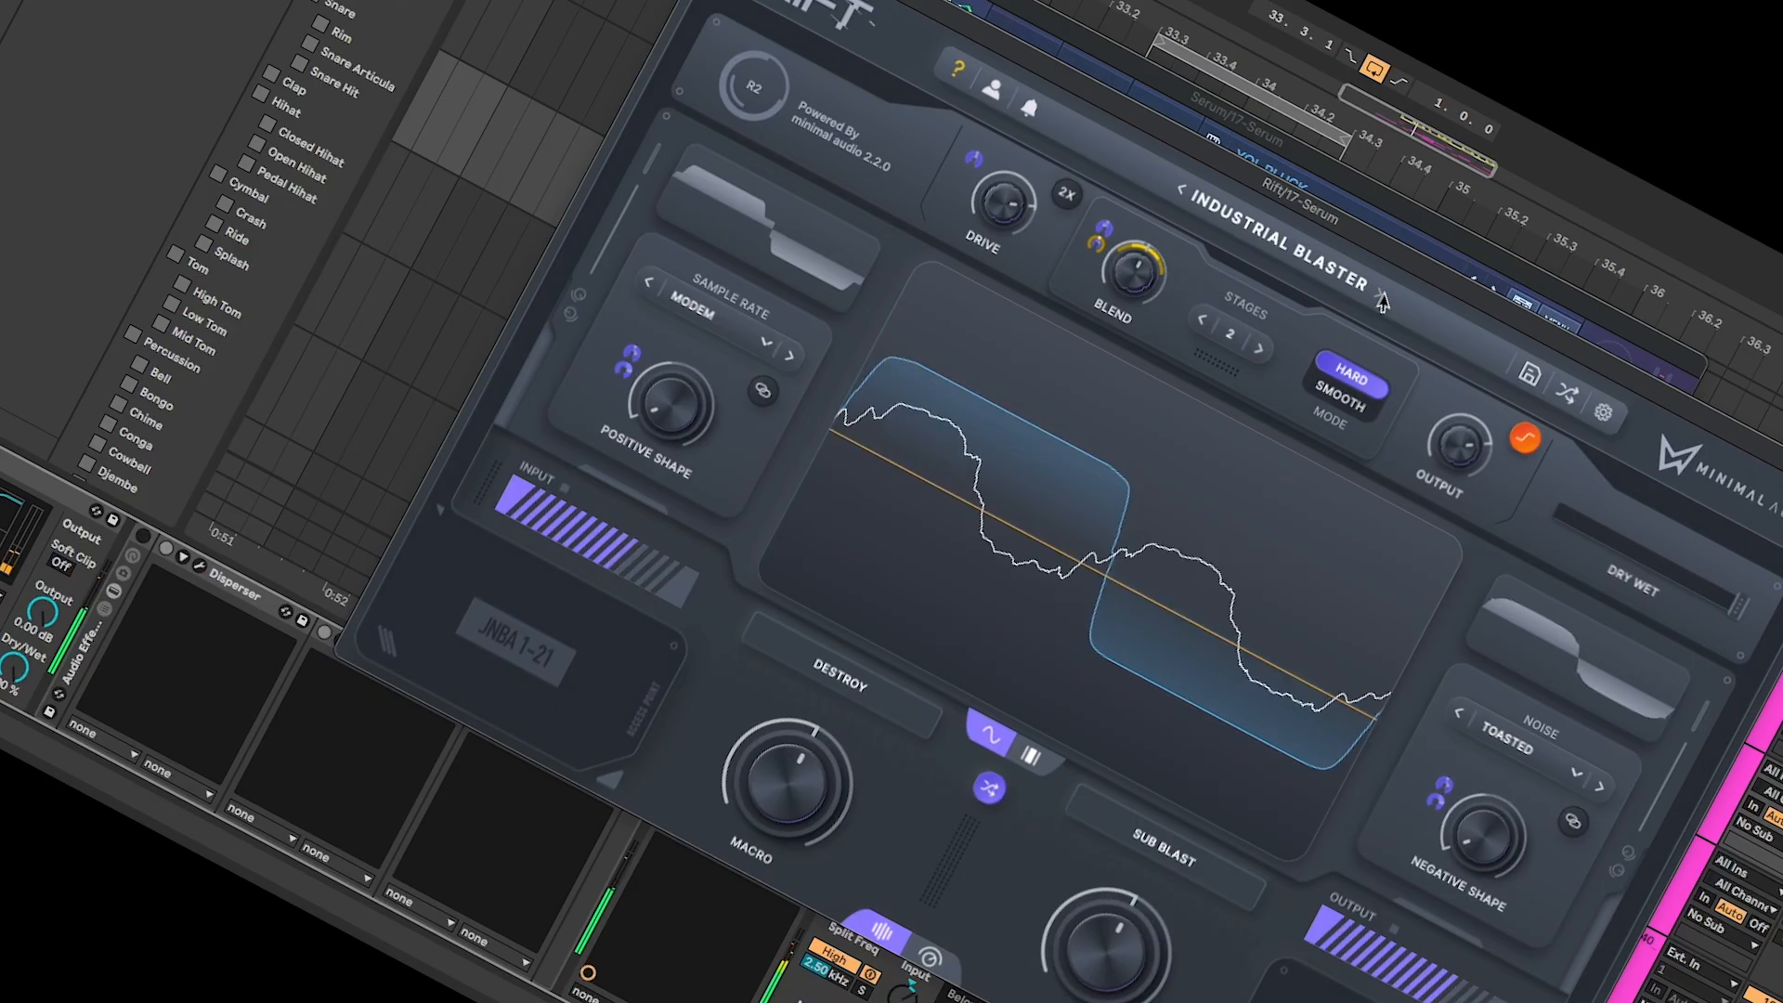
pyautogui.click(1393, 211)
pyautogui.click(1393, 212)
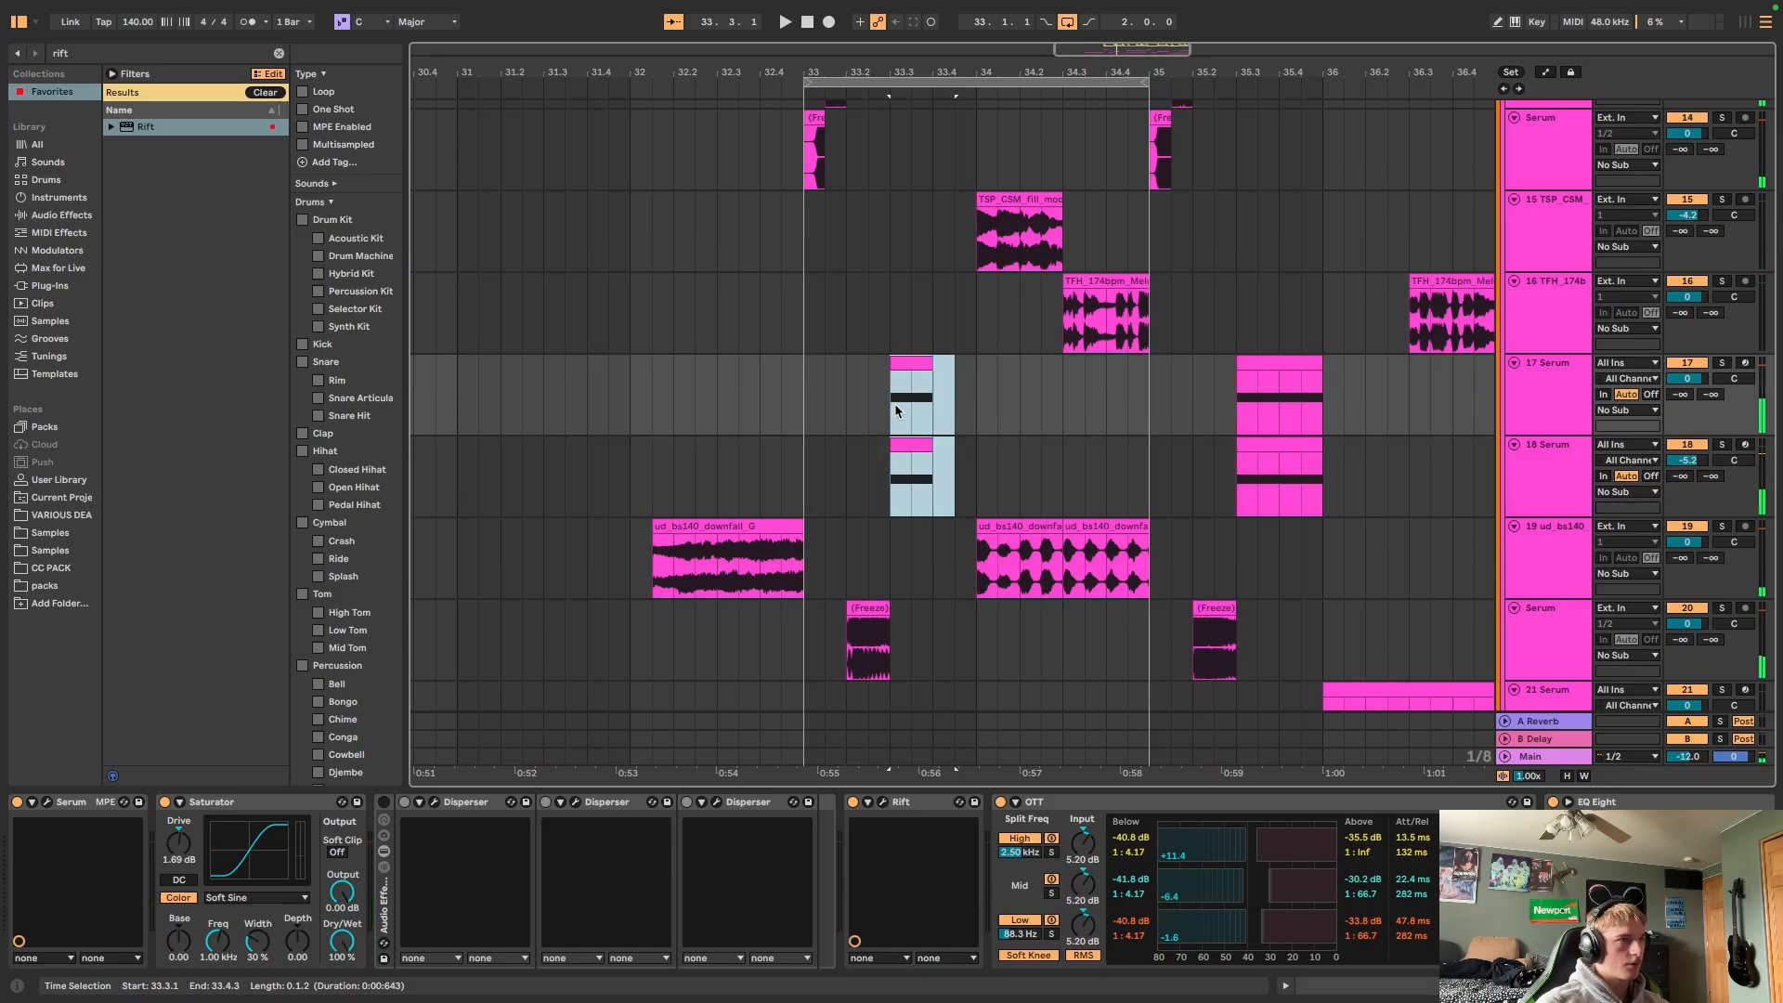
# Duplicate the short 17 and 18 Serum clips to 33.4.3 and trim the copies at bar 34.
pyautogui.press('super+d')
pyautogui.moveTo(976, 404); pyautogui.dragTo(1028, 451)
pyautogui.press('Delete')
pyautogui.click(761, 84)
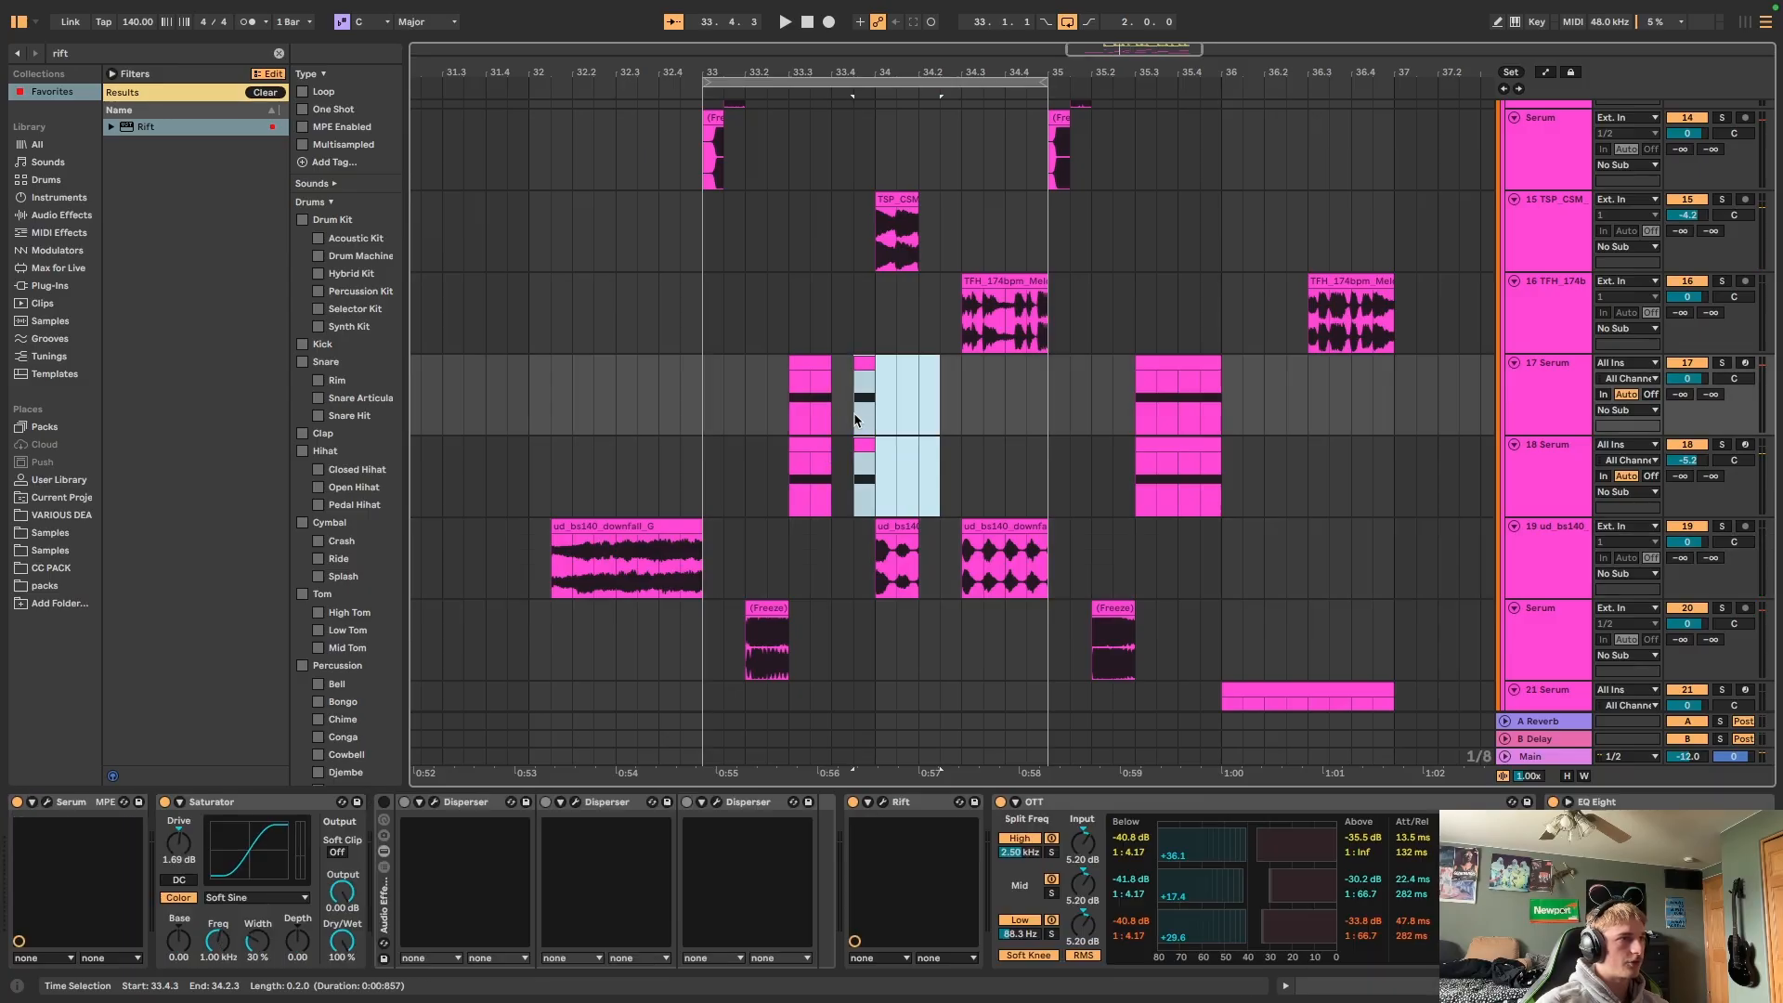
# Repeat the short 17 and 18 Serum clips at 34.2.3 and 34.4.1, between the chopped sample clips.
pyautogui.press('super+d')
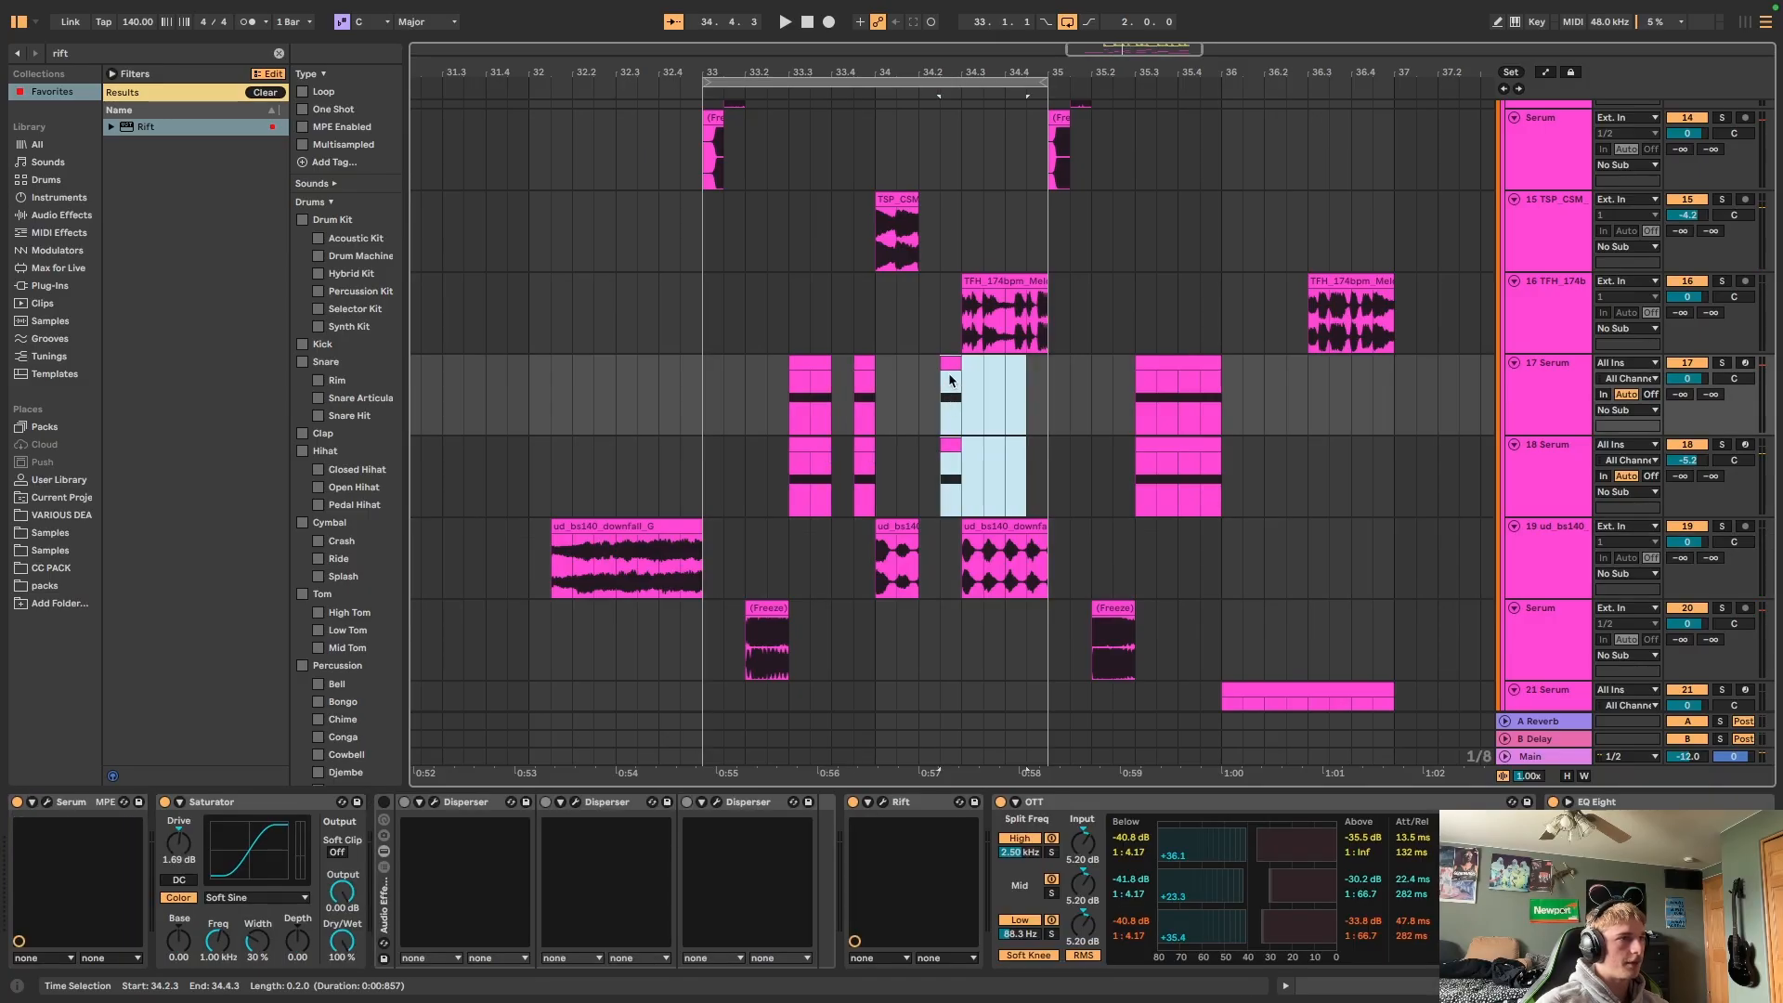
pyautogui.moveTo(938, 367); pyautogui.dragTo(925, 368)
pyautogui.click(756, 92)
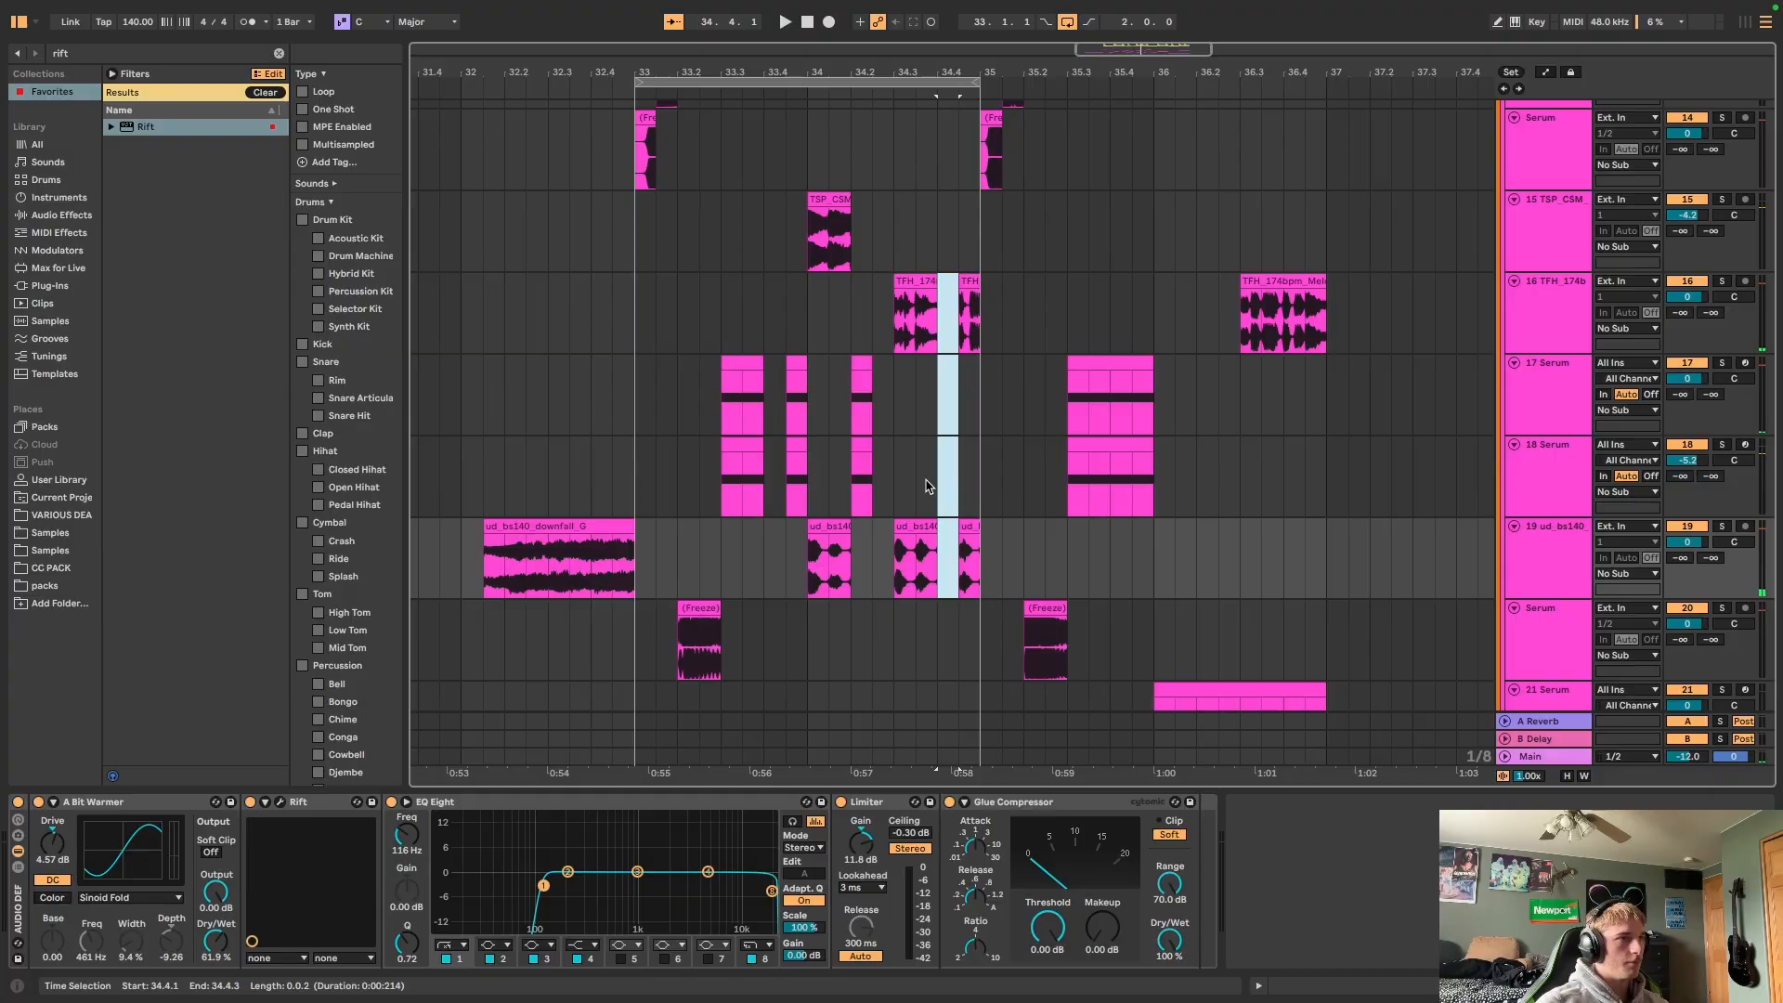
pyautogui.moveTo(926, 486); pyautogui.dragTo(861, 400)
pyautogui.press('super+d')
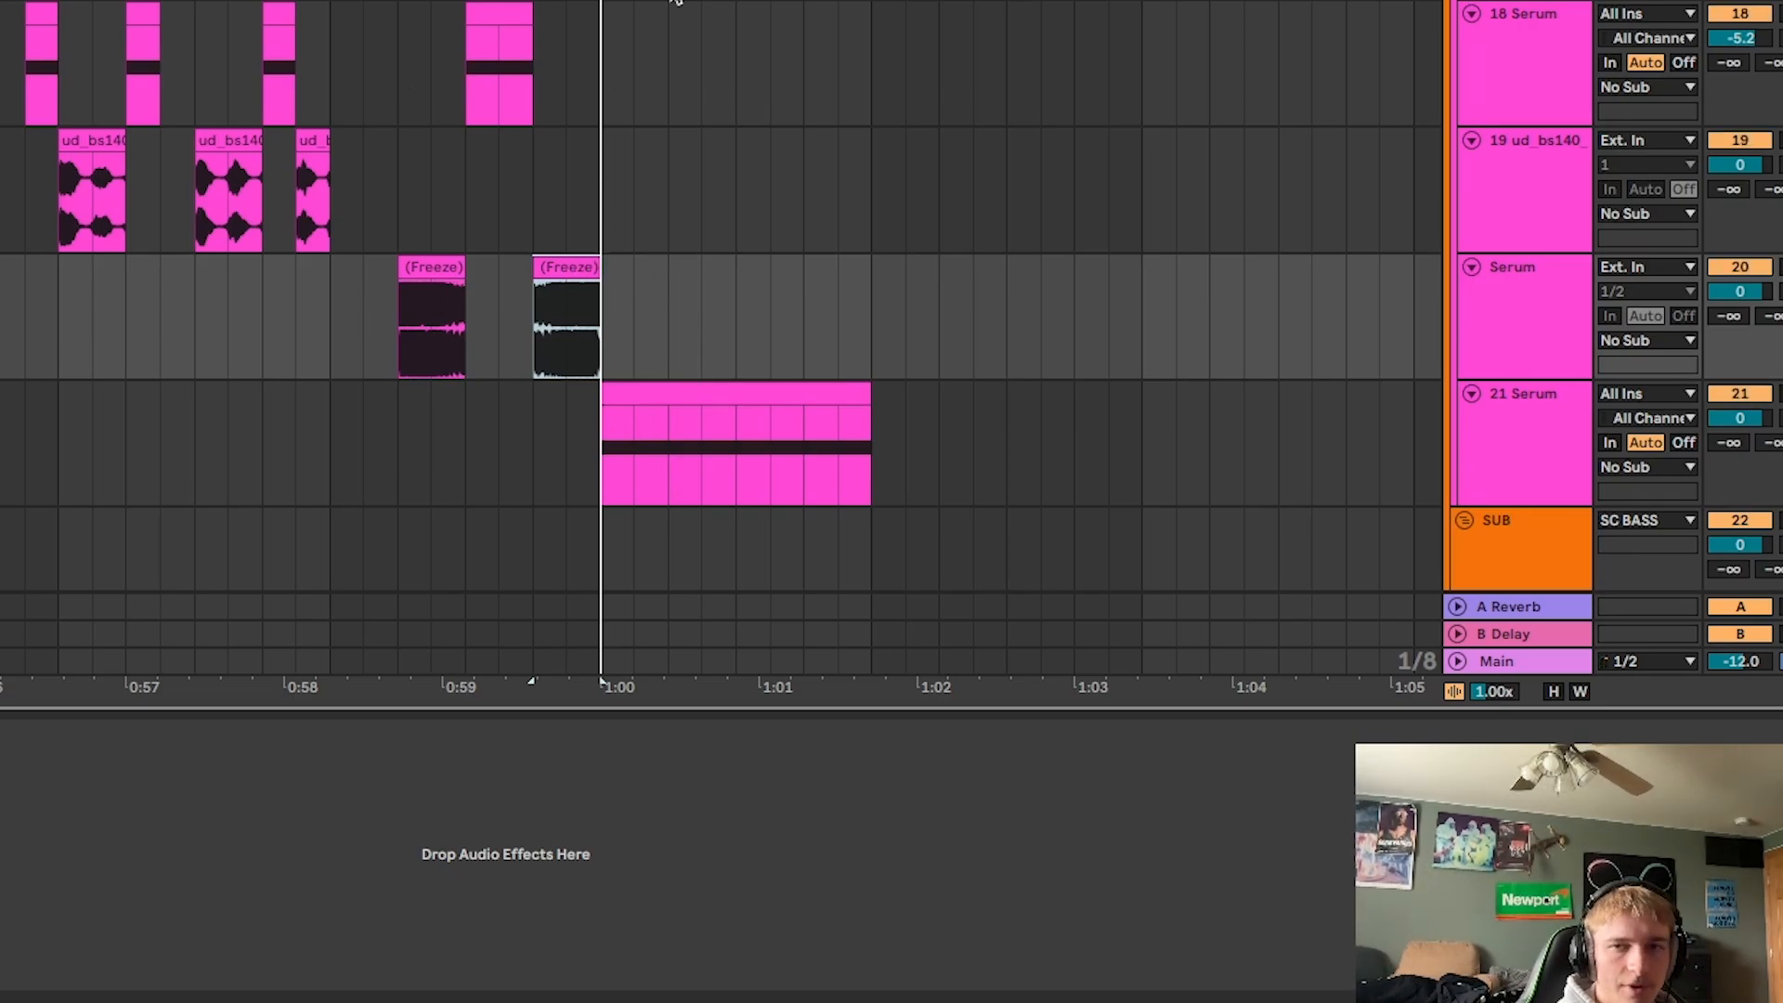
# Listen to the soloed 21 Serum clip before bar 37 and look over the arranged SFX and bass tracks.
pyautogui.scroll(5, 393, 316)
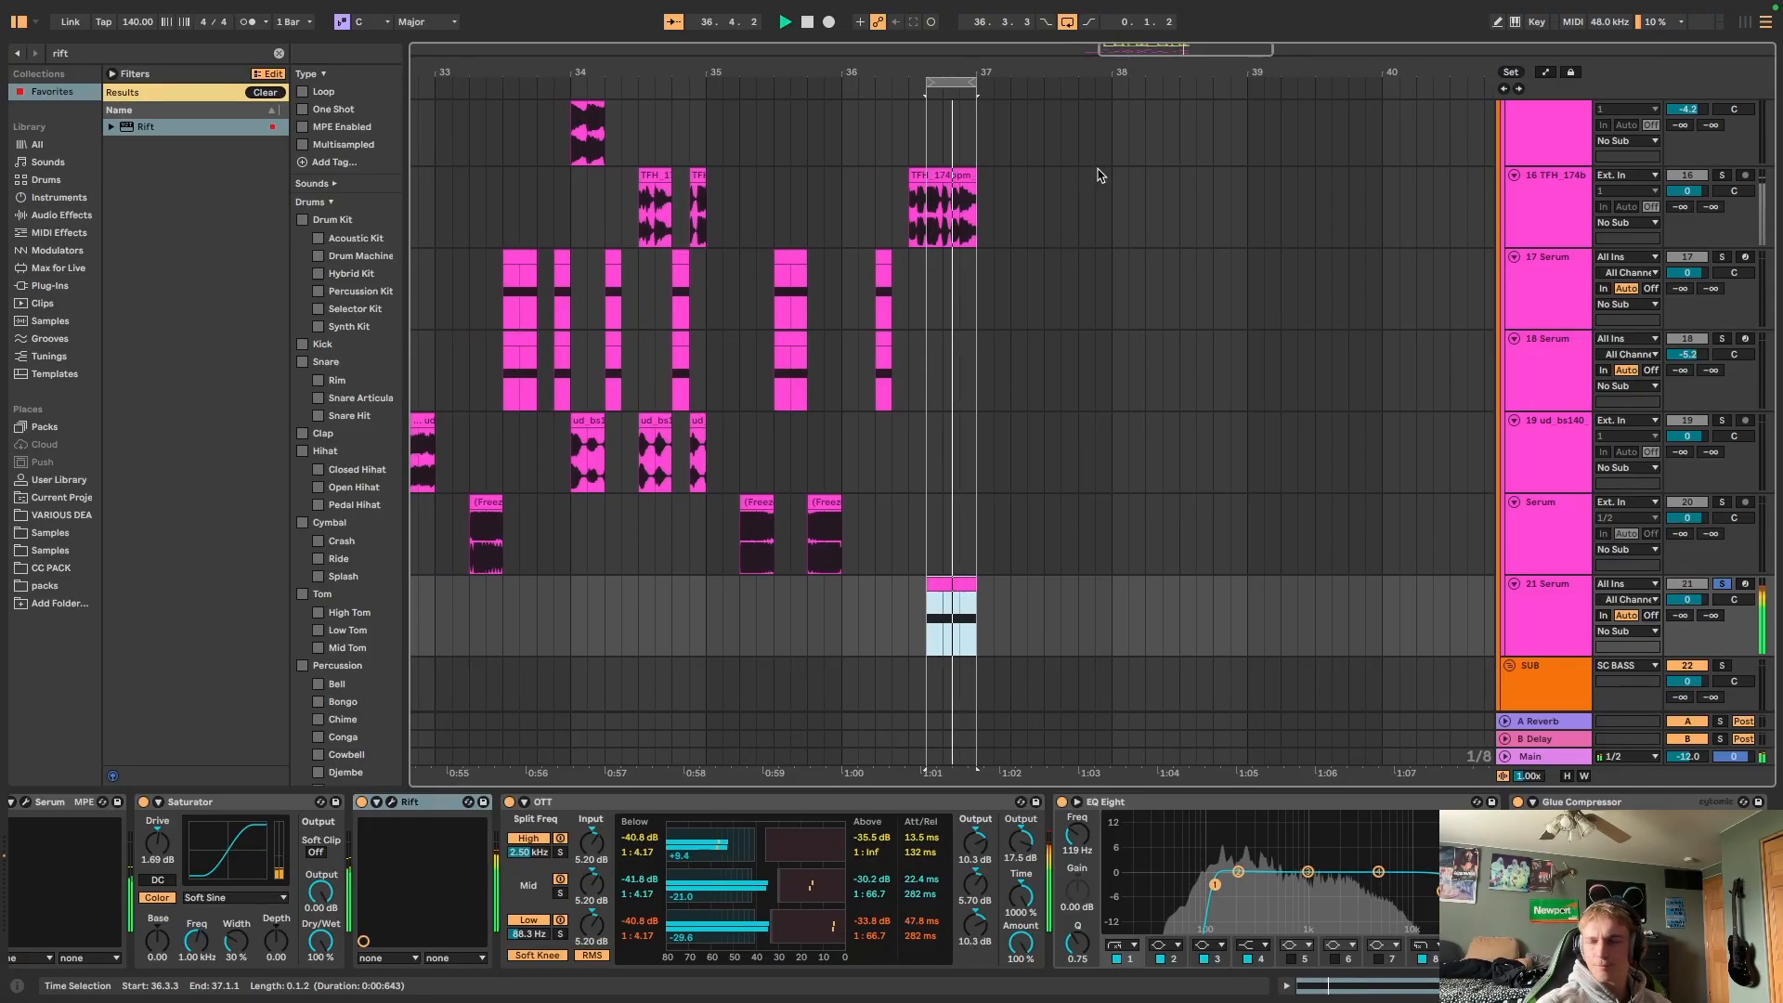
pyautogui.press('space')
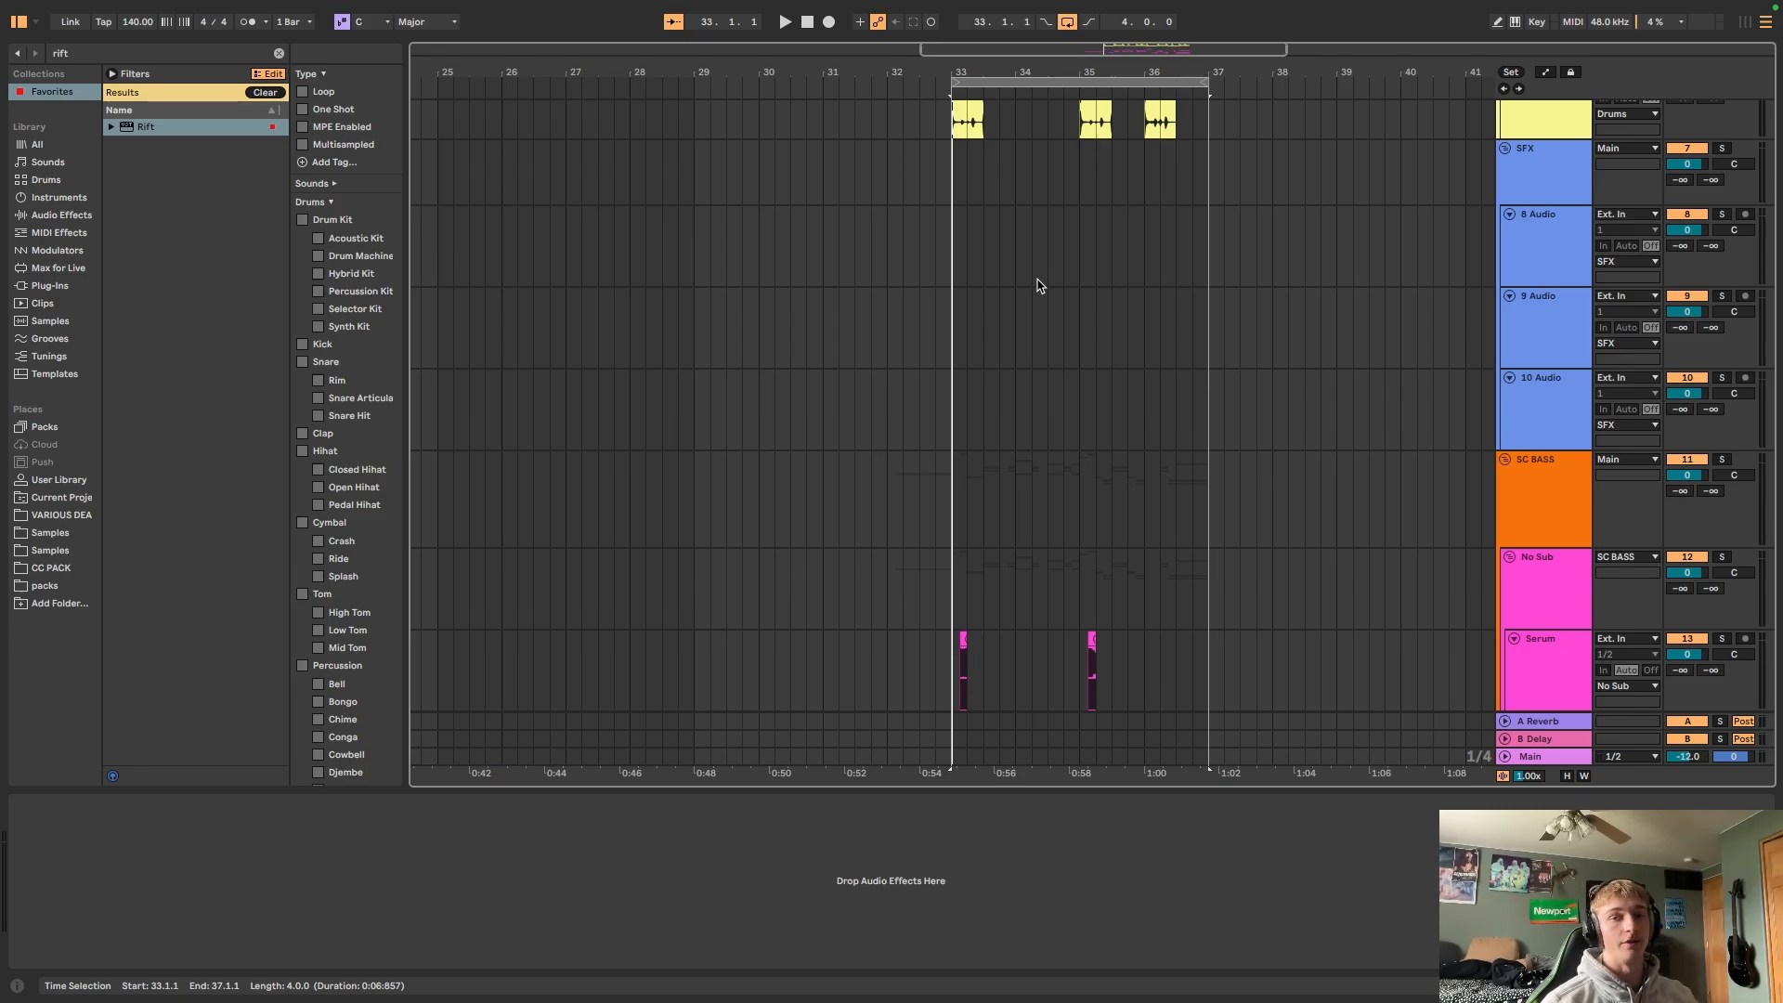
pyautogui.scroll(-15, 1239, 436)
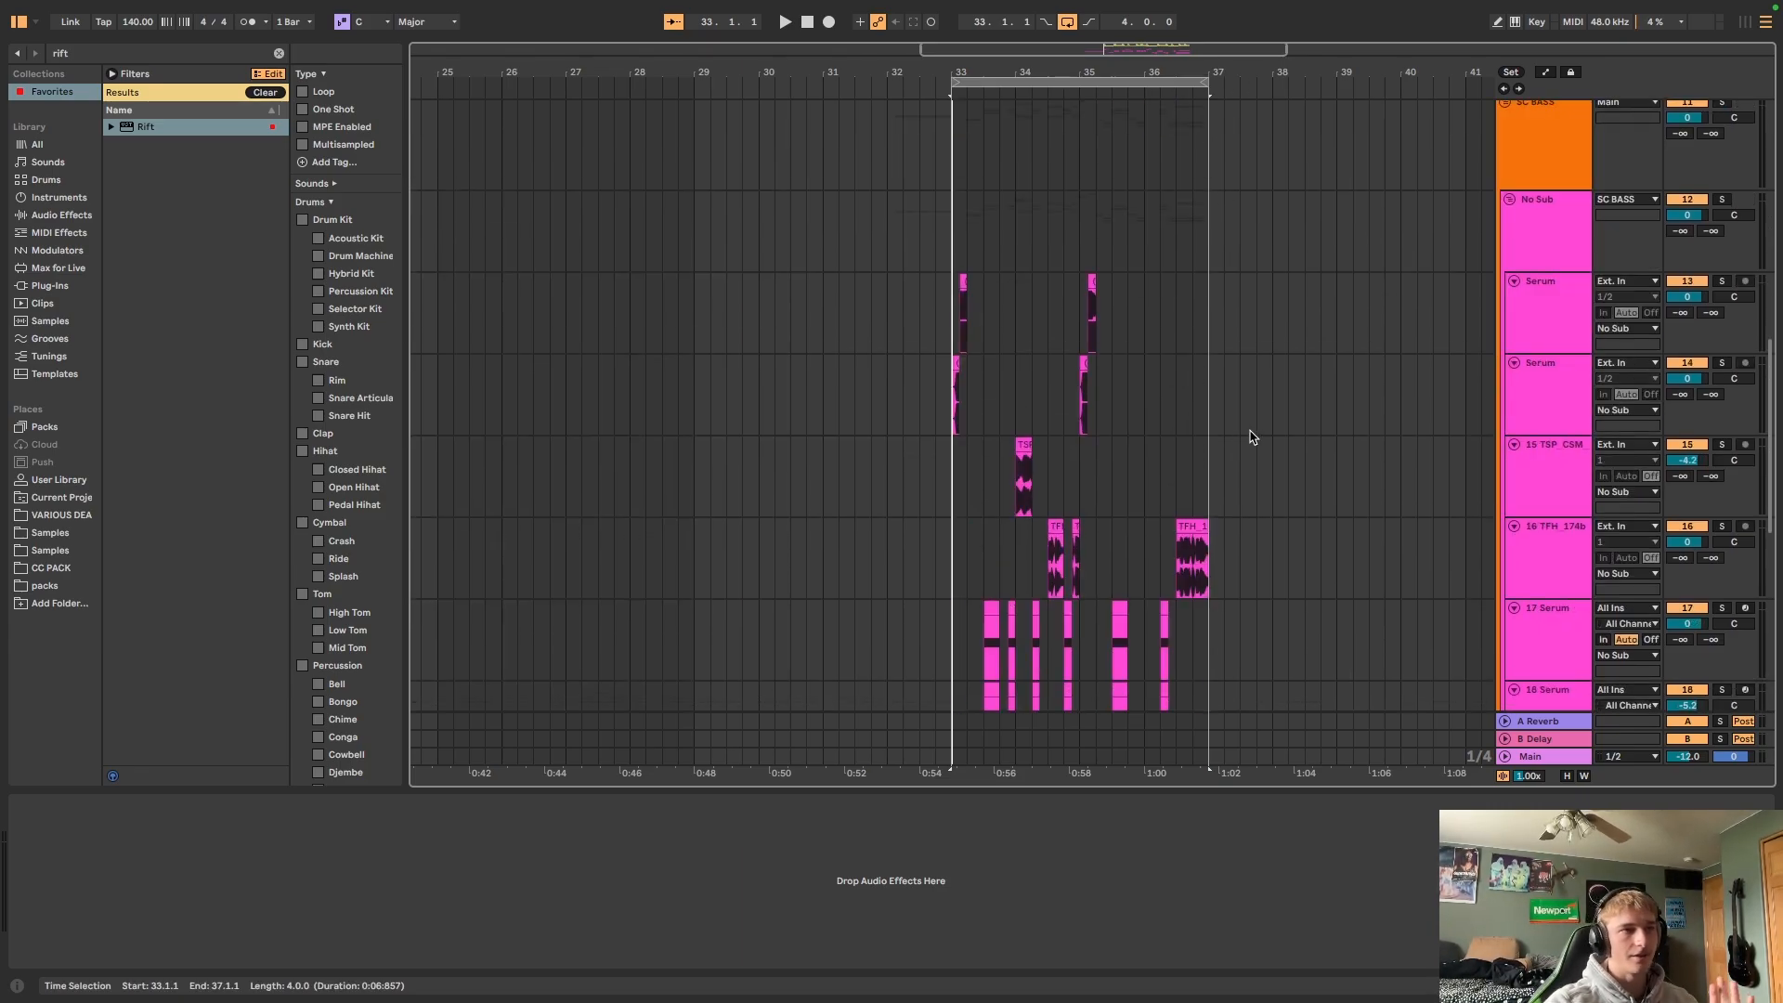
# Clear the 24 Serum sub clip from 34.4.1 onward and duplicate its bars 33 and 34 across bars 35 and 36.
pyautogui.click(1557, 563)
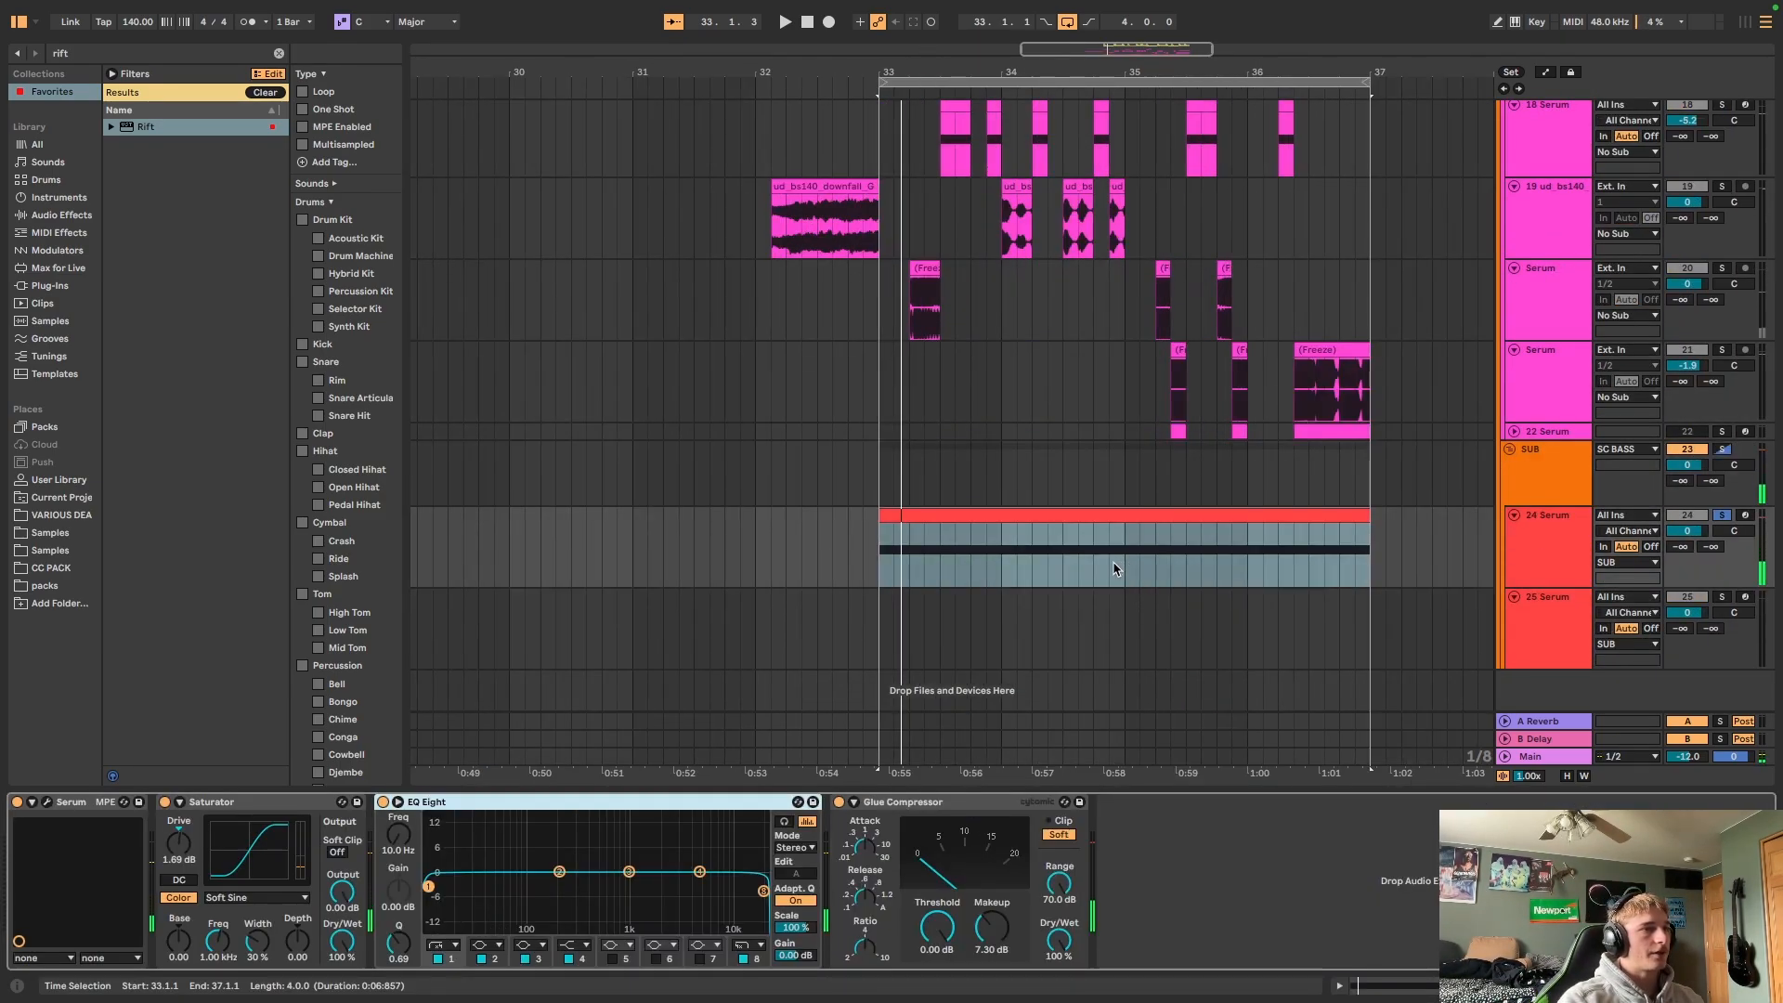
pyautogui.click(1102, 572)
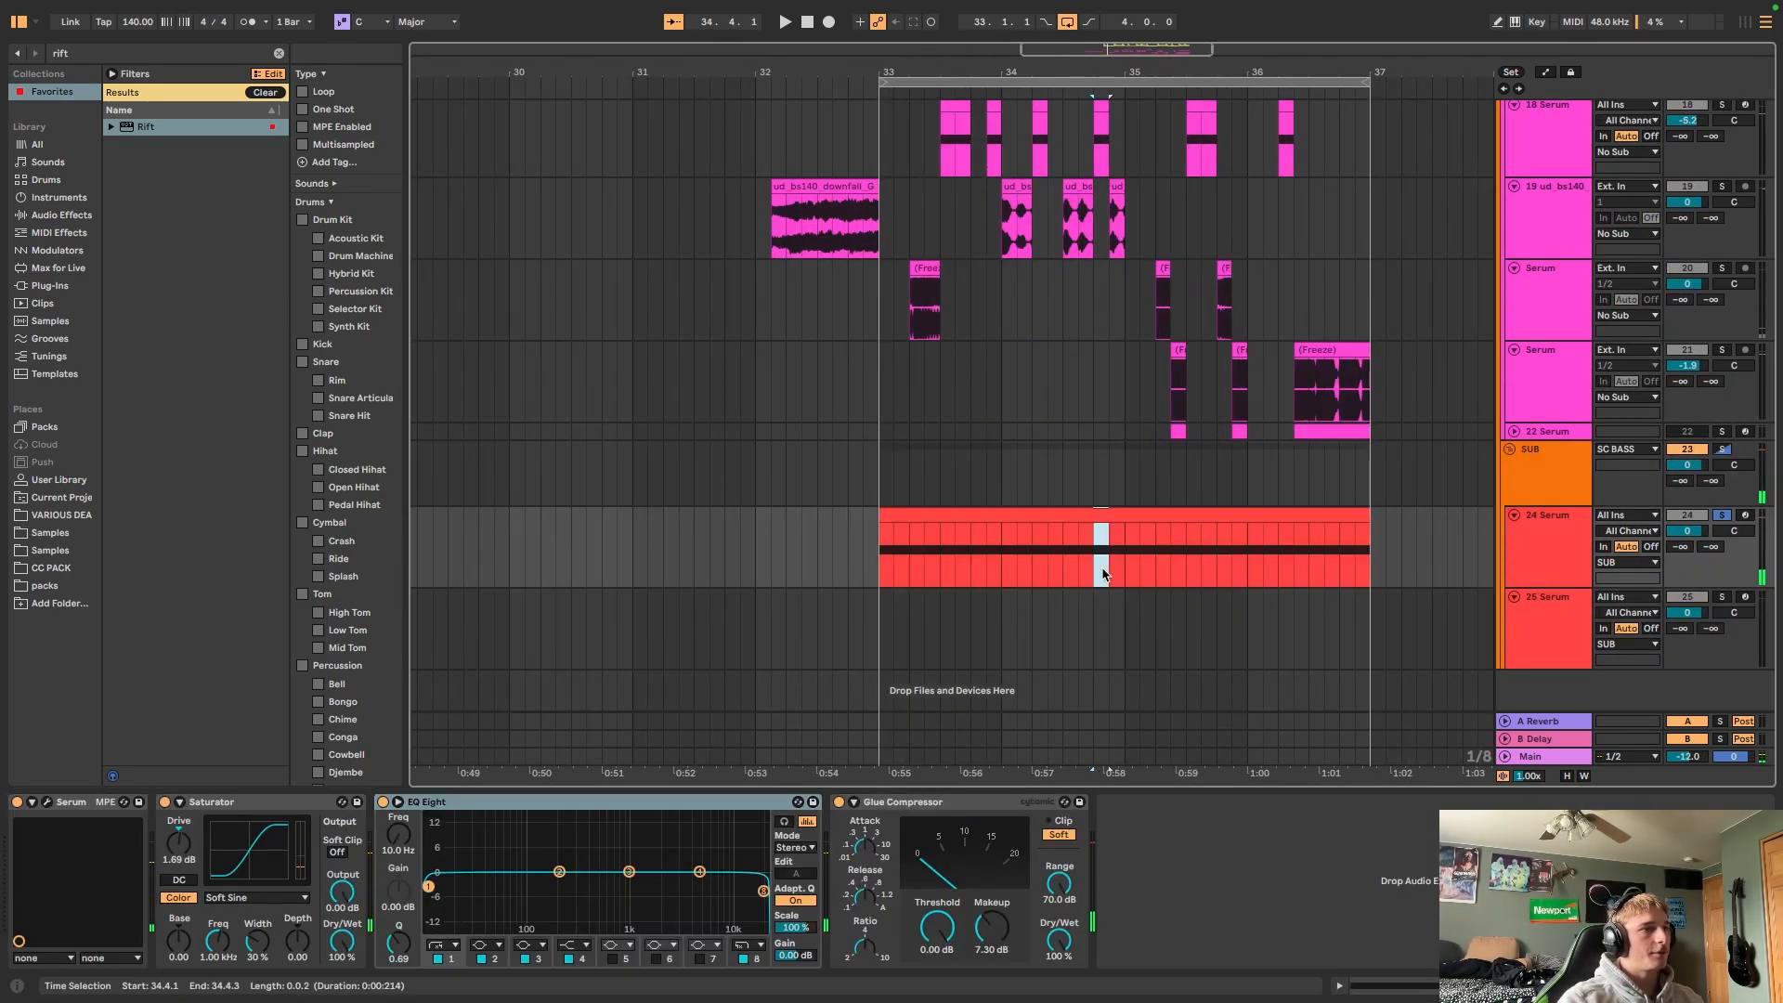
pyautogui.press('Delete')
pyautogui.click(1165, 523)
pyautogui.press('Delete')
pyautogui.moveTo(1127, 550); pyautogui.dragTo(895, 560)
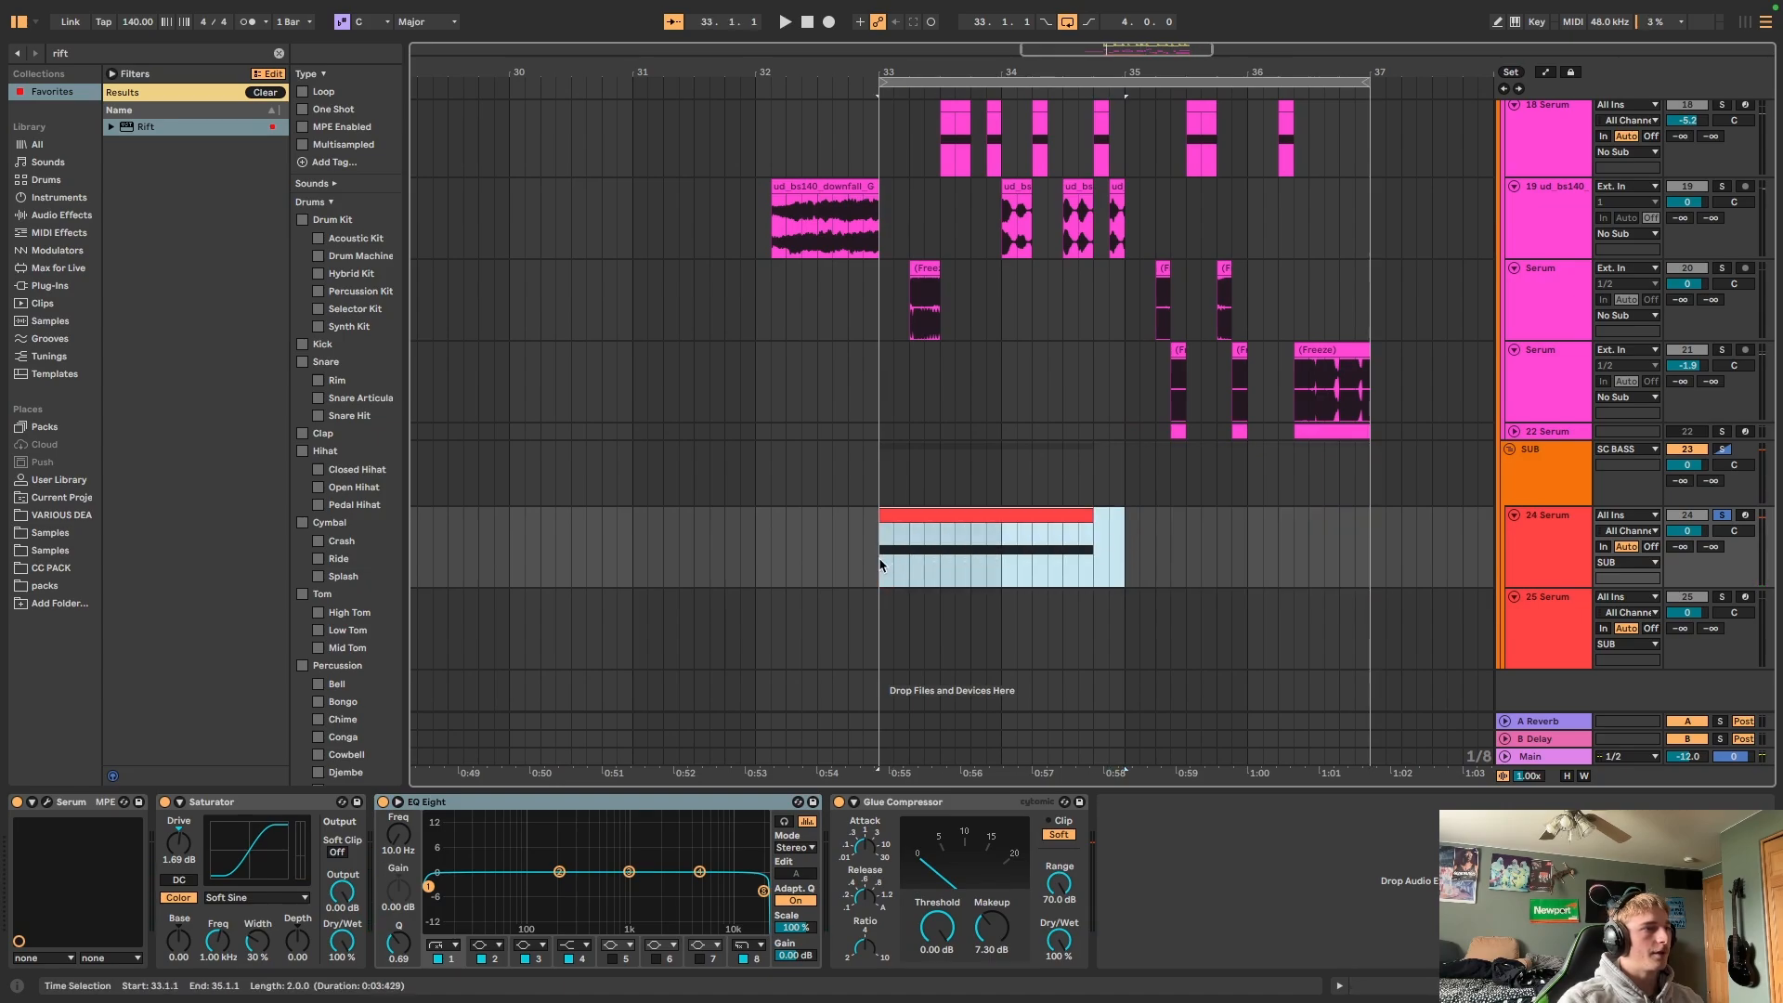
pyautogui.hotkey('ctrl', 'd')
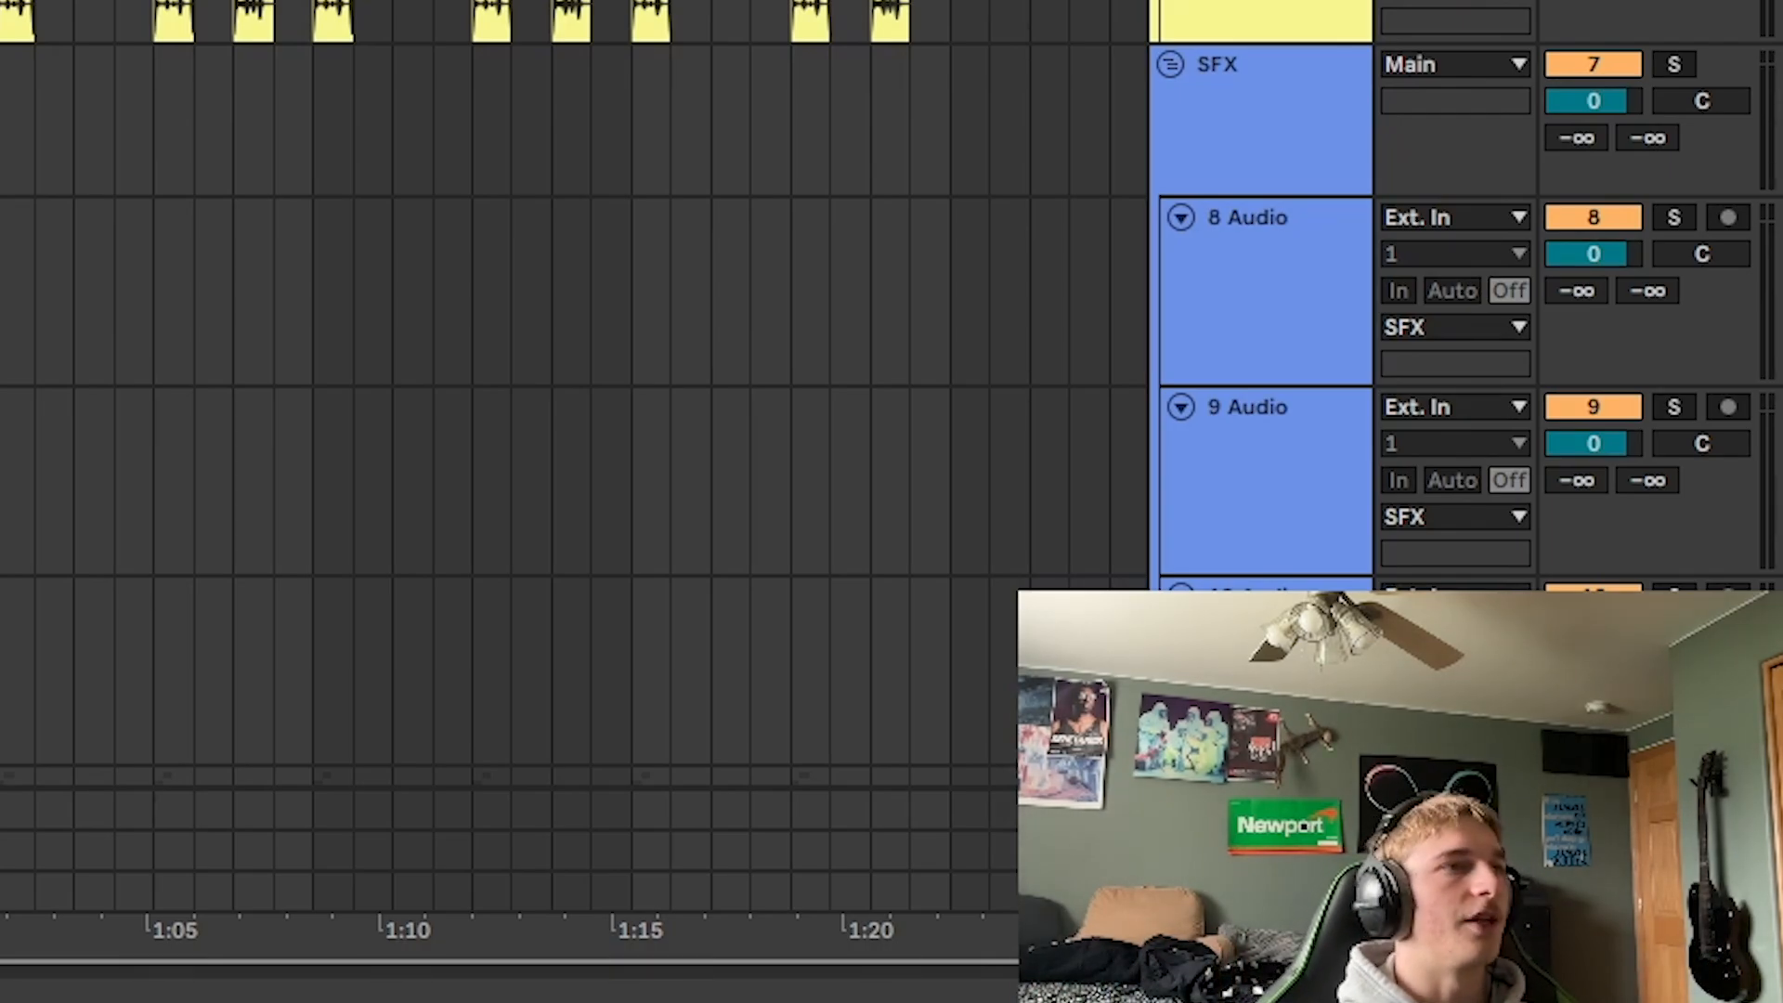
# Select the range of bass tracks in the No Sub group from the 13th track through the 20 Serum track.
pyautogui.scroll(-15, 576, 399)
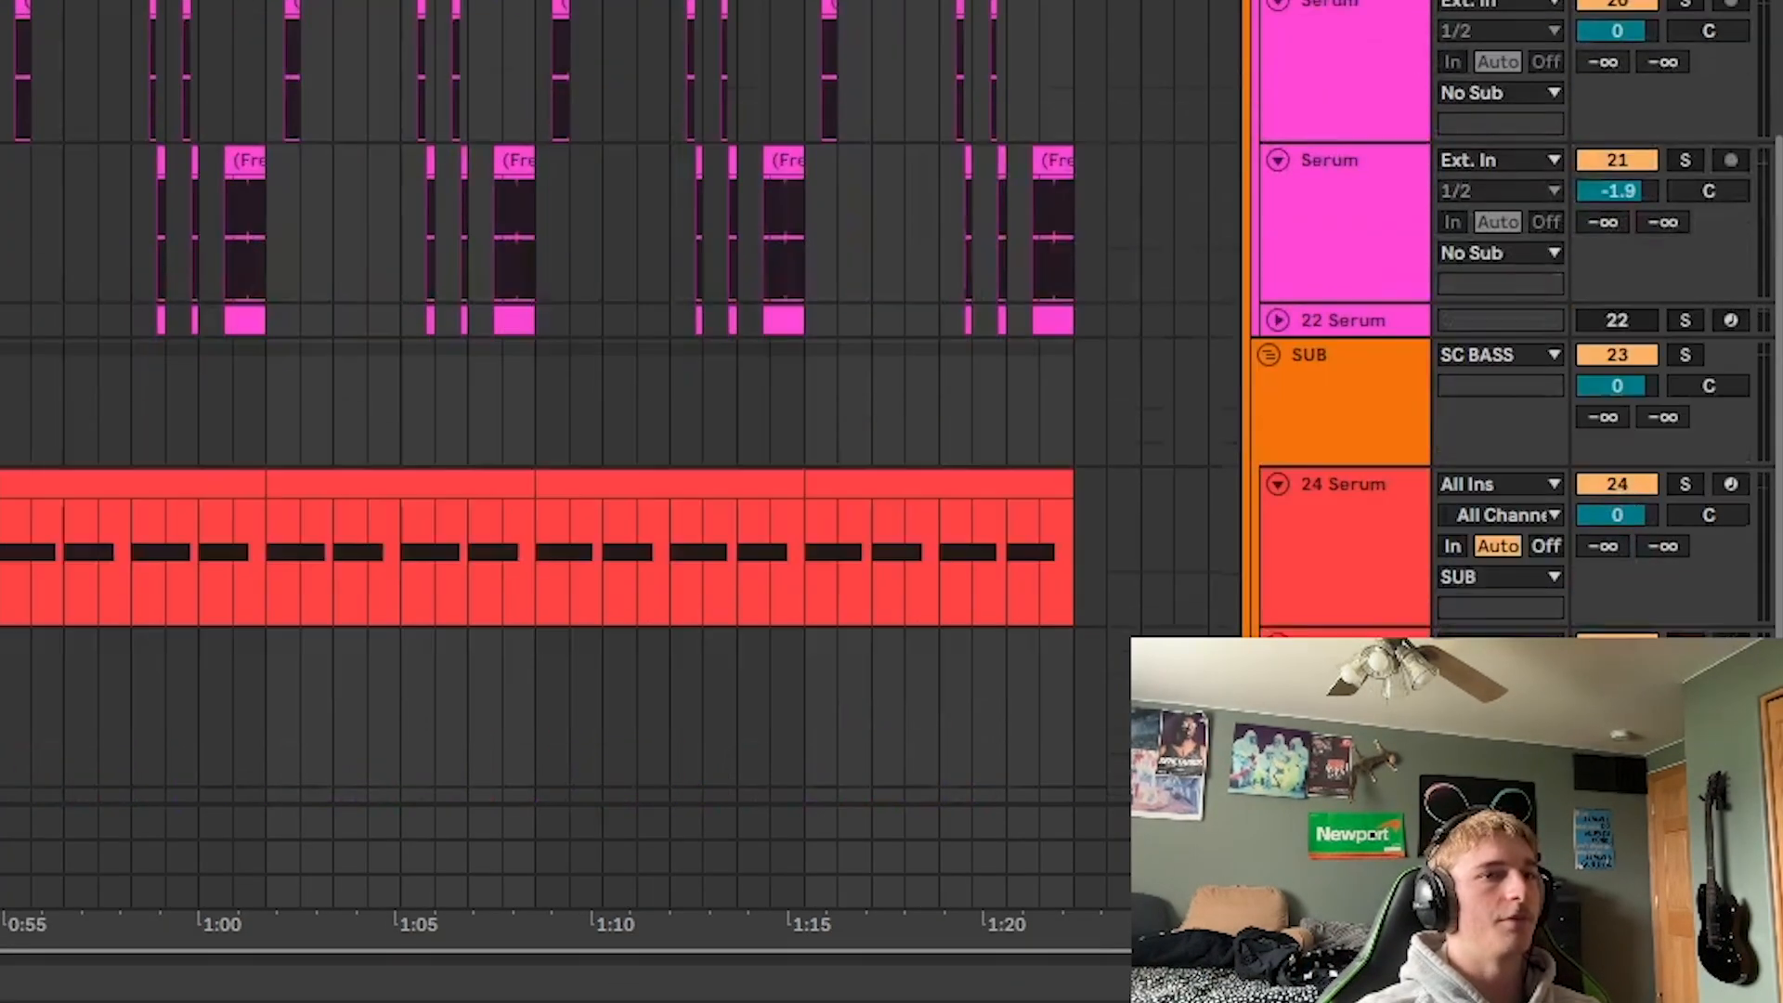
pyautogui.scroll(10, 575, 400)
pyautogui.scroll(-8, 1520, 650)
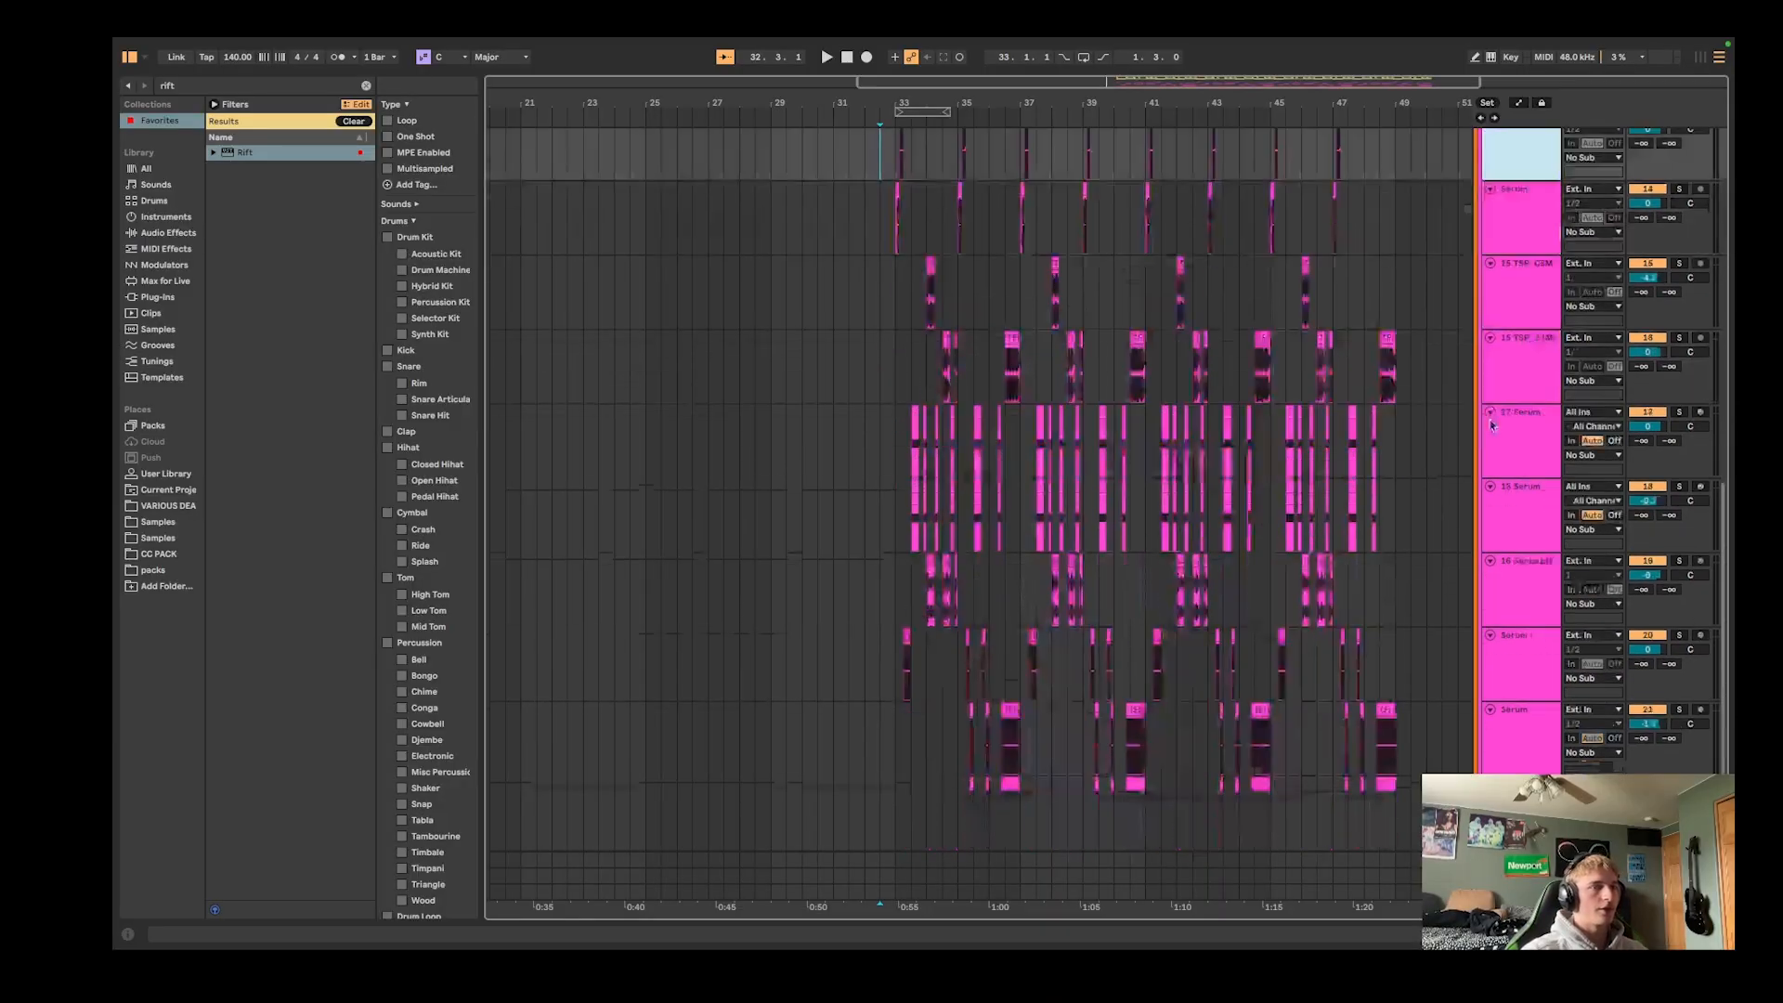
pyautogui.keyDown('shift'); pyautogui.click(1520, 668); pyautogui.keyUp('shift')
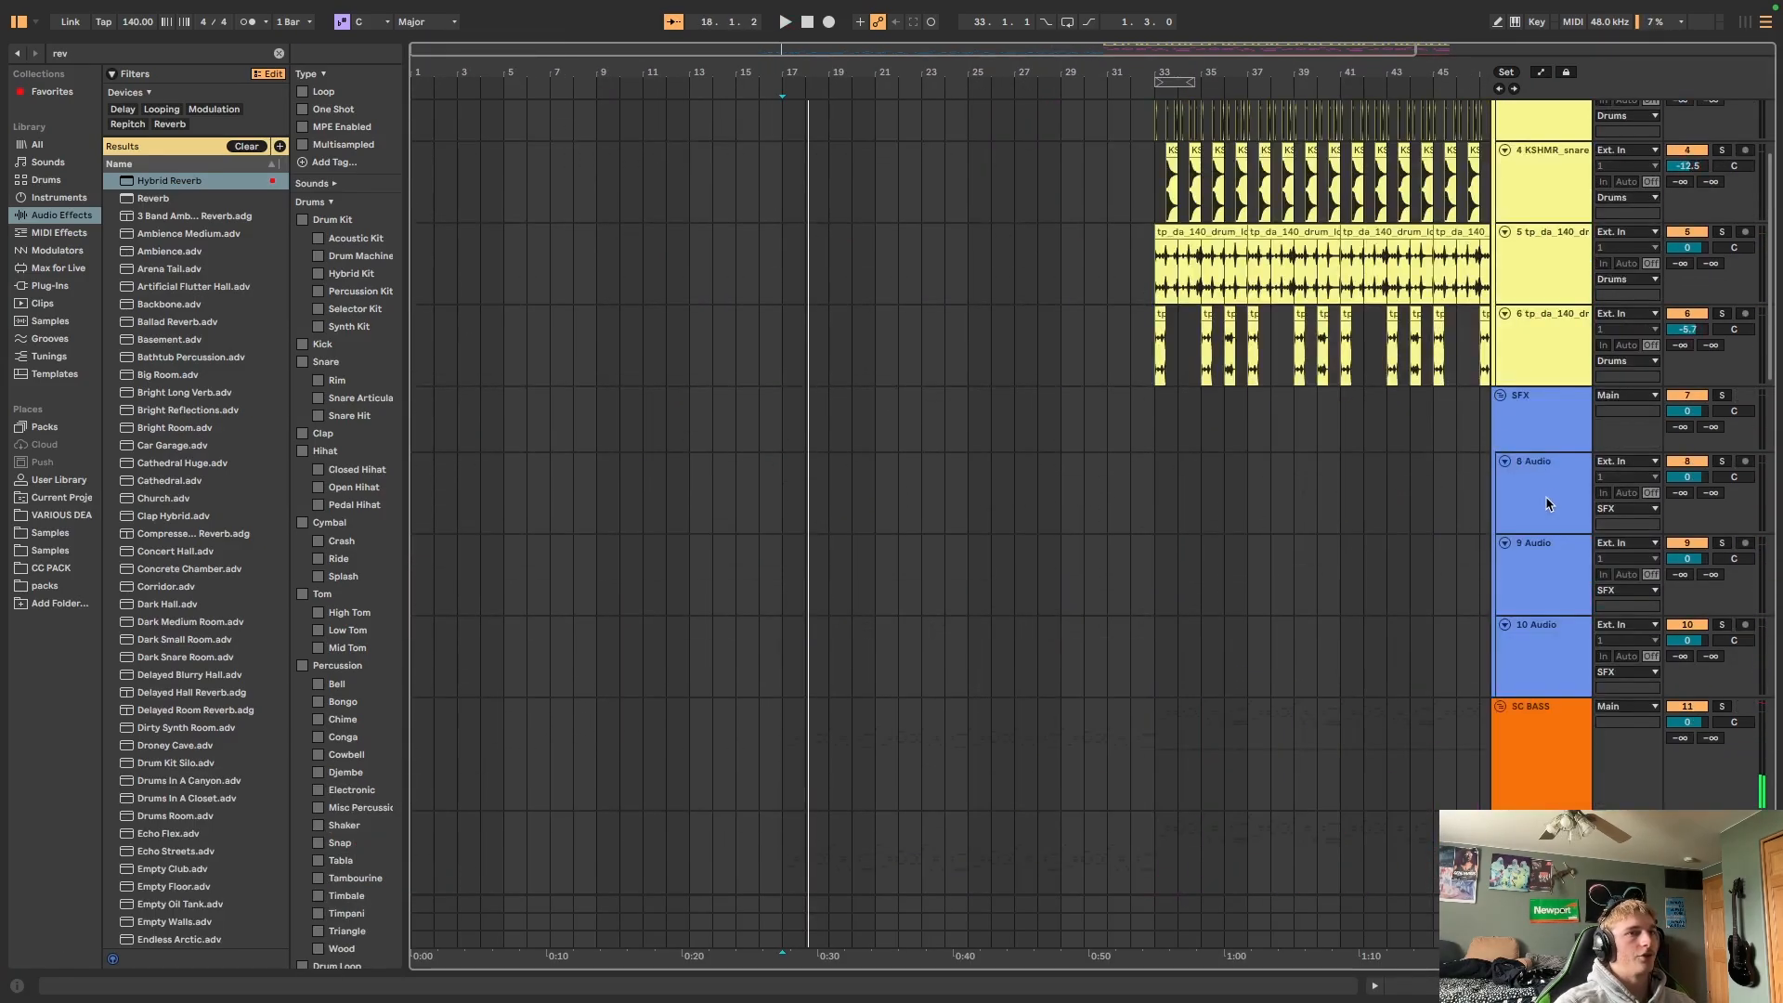
# Place the PE-Riser and SPLC one-shot riser samples on the three SFX audio tracks ahead of bar 33.
pyautogui.click(1549, 504)
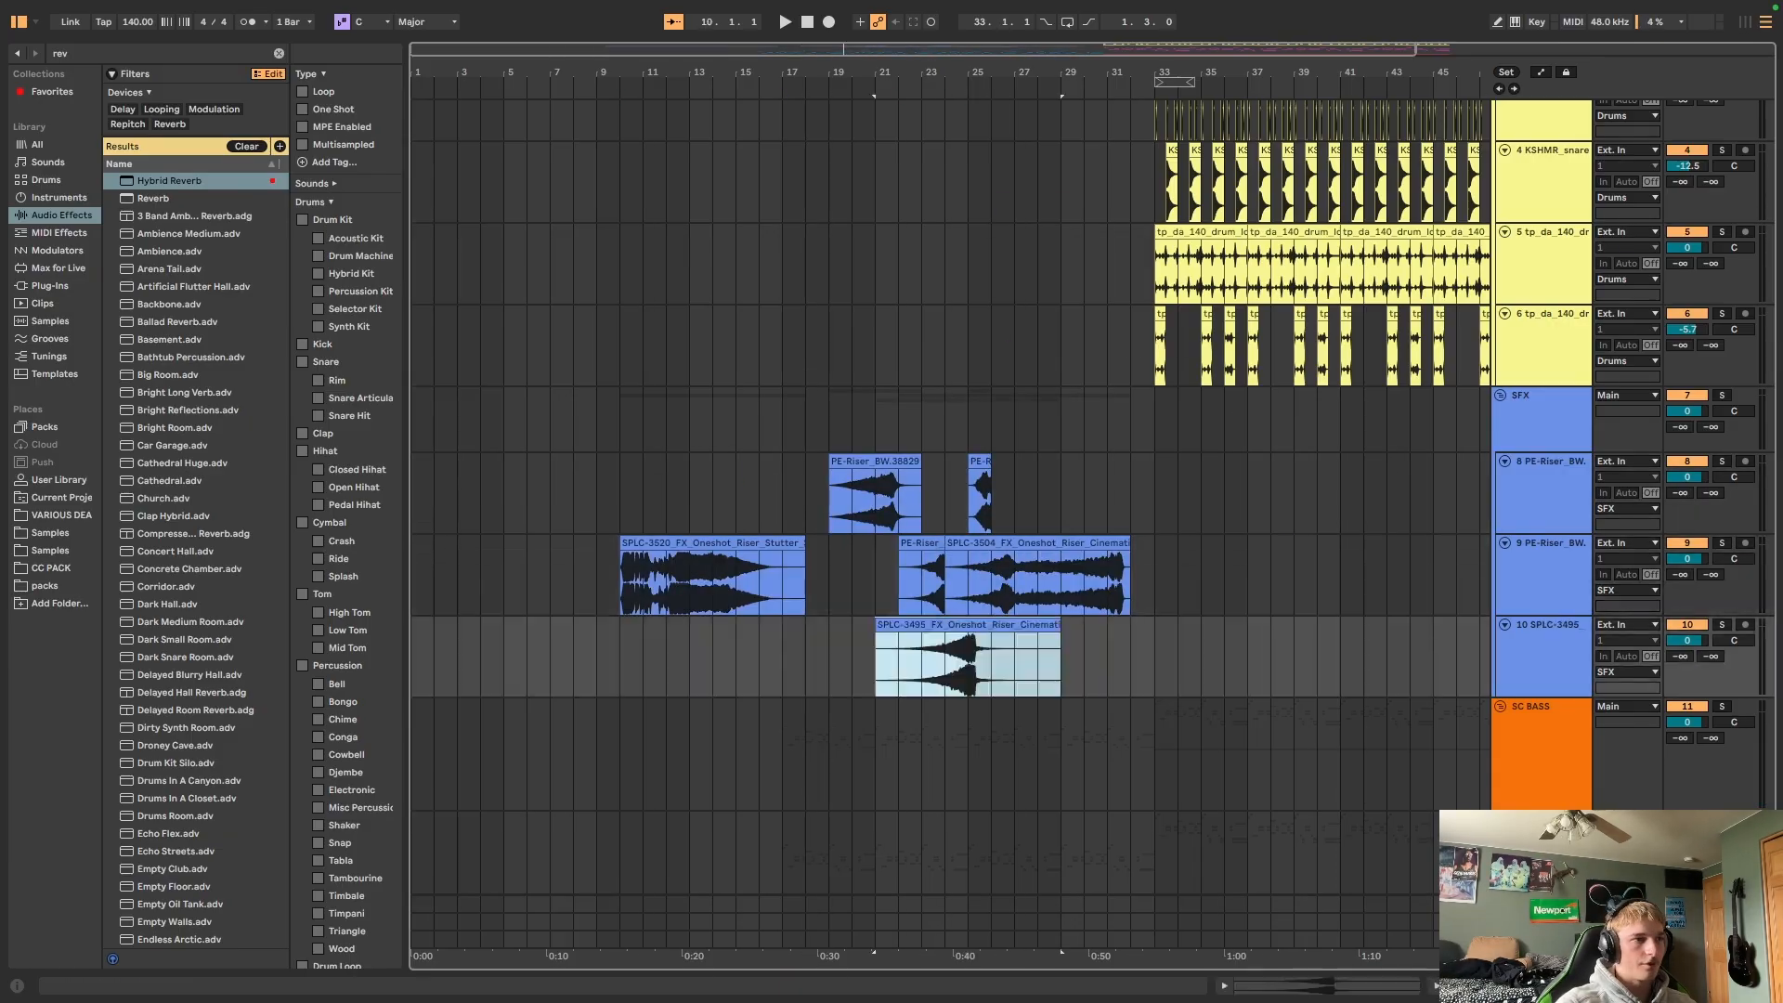
pyautogui.click(274, 275)
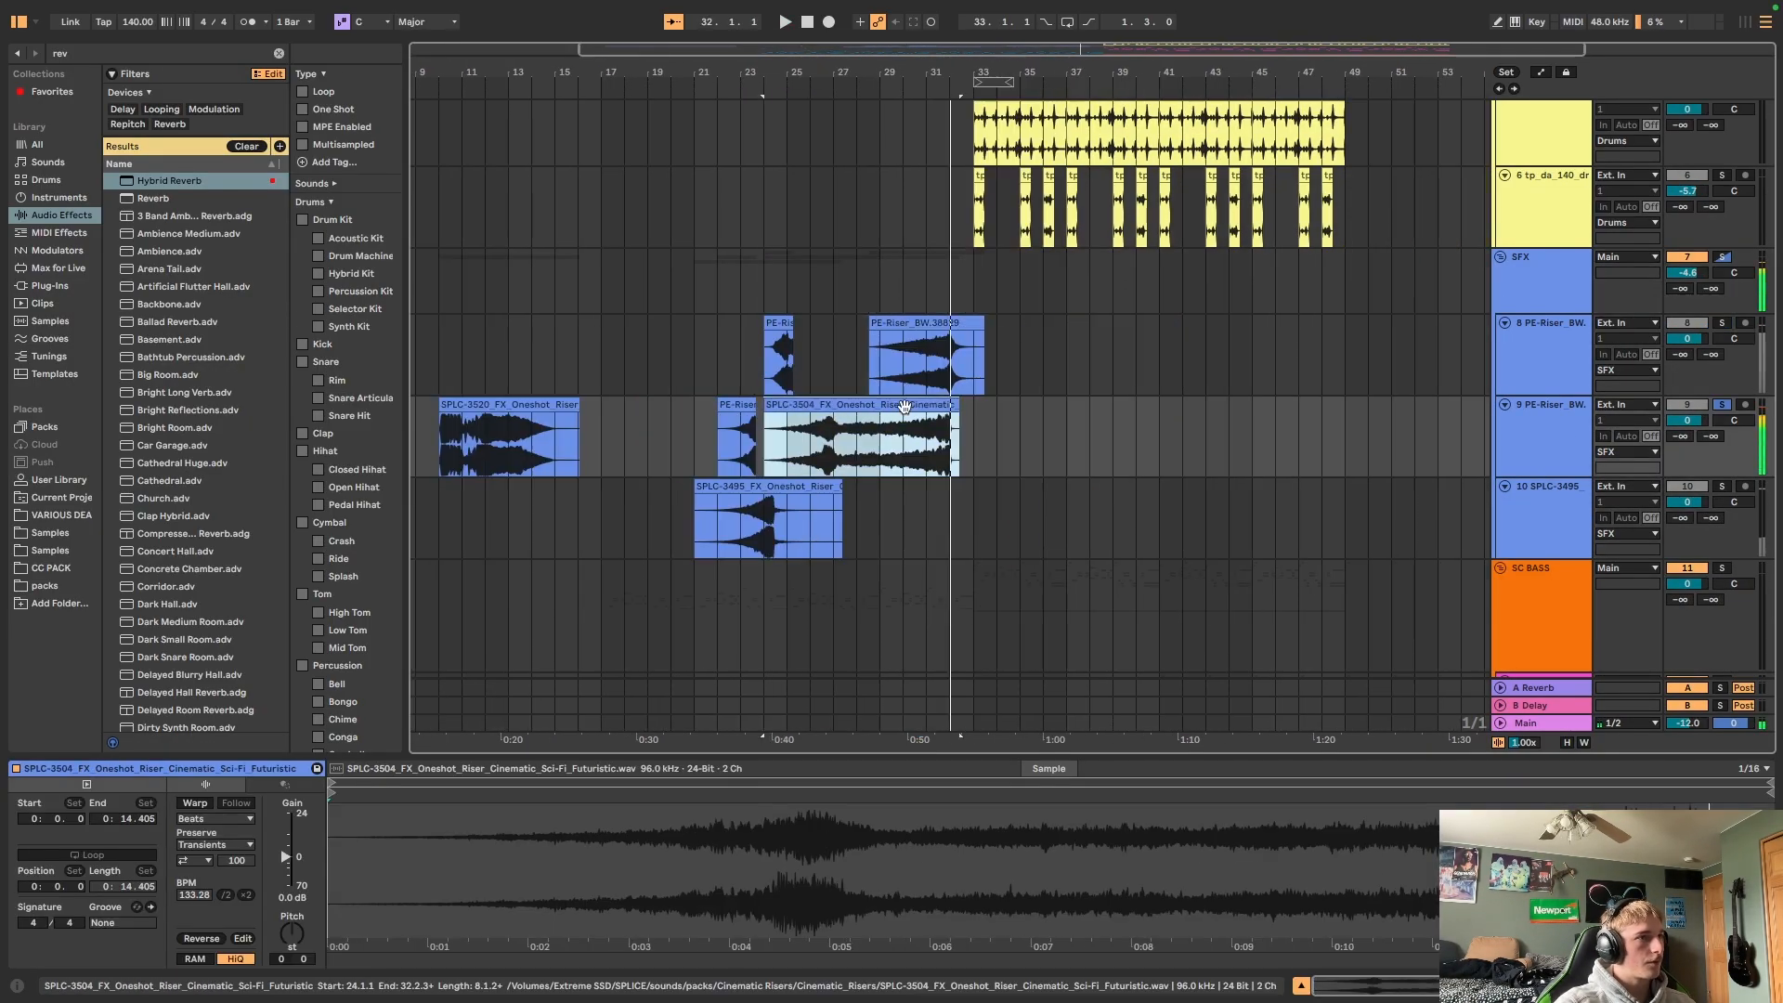
# Reposition the SPLC-3504 riser just ahead of the drop, cut away excess riser audio and play back the result.
pyautogui.moveTo(737, 405); pyautogui.dragTo(1062, 405)
pyautogui.click(501, 405)
pyautogui.moveTo(604, 446); pyautogui.dragTo(656, 446)
pyautogui.press('Delete')
pyautogui.click(907, 109)
pyautogui.press('space')
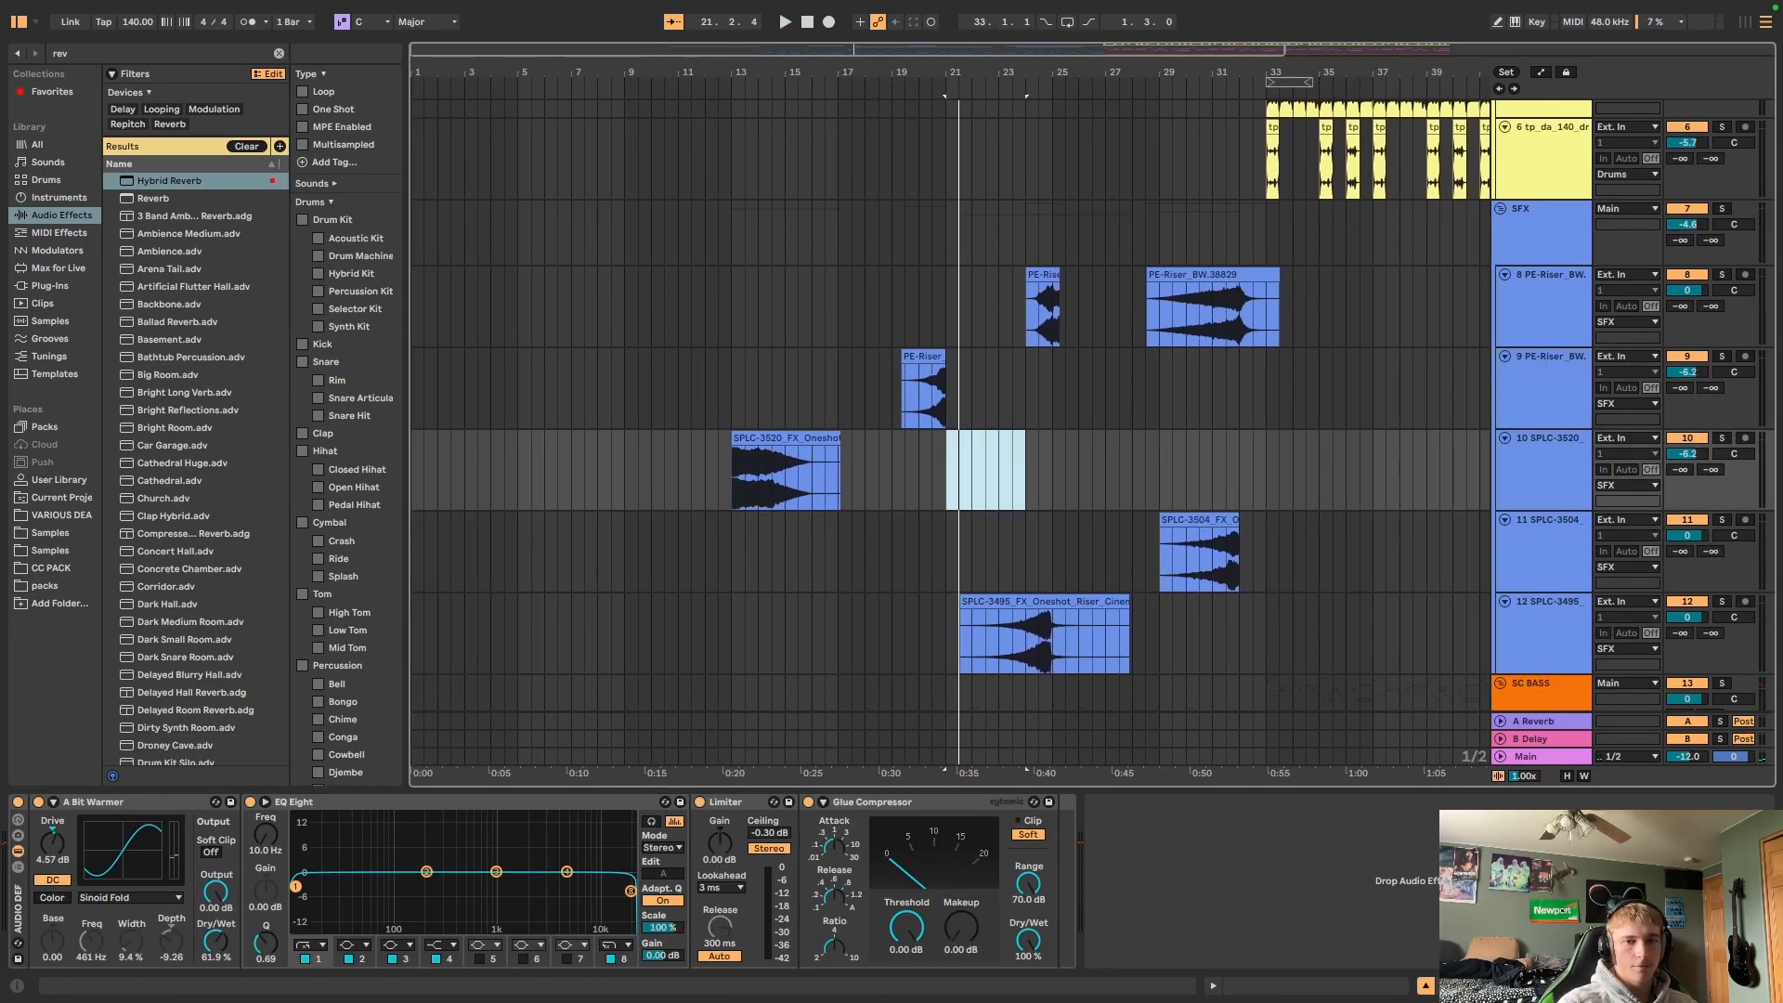
# Add the Synth_Impacts_02 and 008Hit impact samples after the risers, plus the SNARE_BUILD and SNARES_BUILD clips leading into the drop.
pyautogui.moveTo(949, 471); pyautogui.dragTo(1413, 569)
pyautogui.press('space')
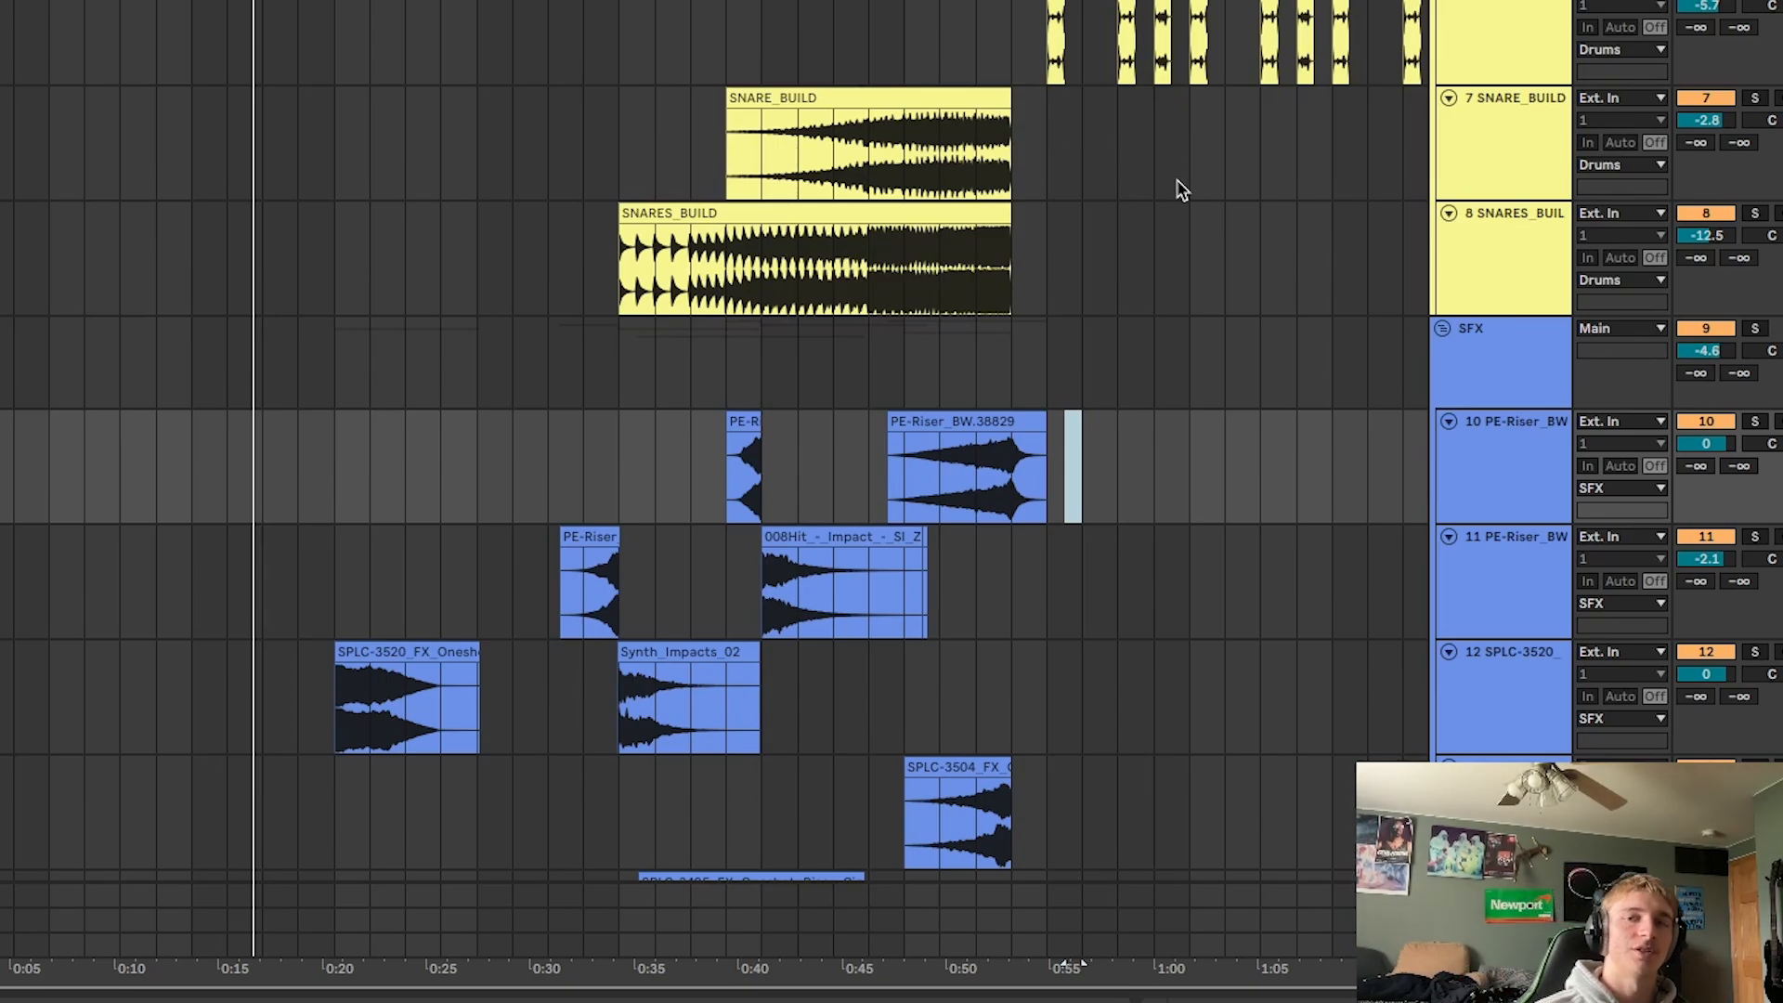
# Play back the buildup from bar 17 and look over its SFX clips and the blue Build group tracks.
pyautogui.scroll(-6, 970, 942)
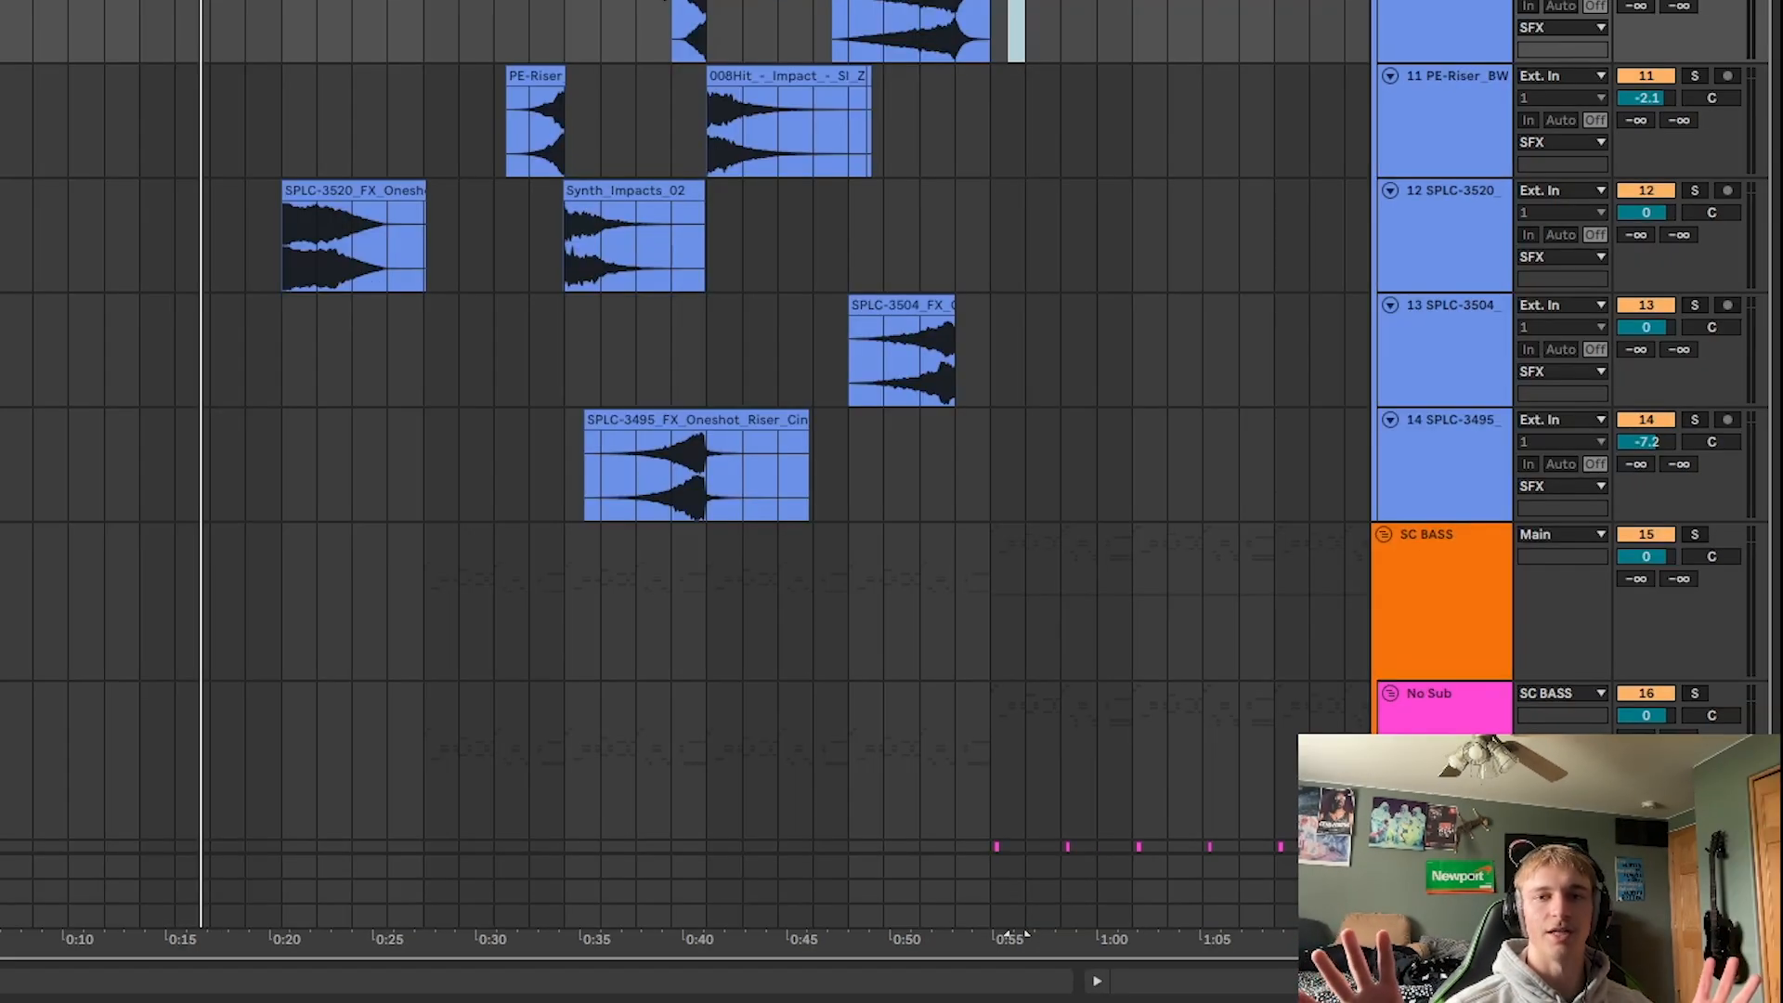
pyautogui.scroll(10, 525, 187)
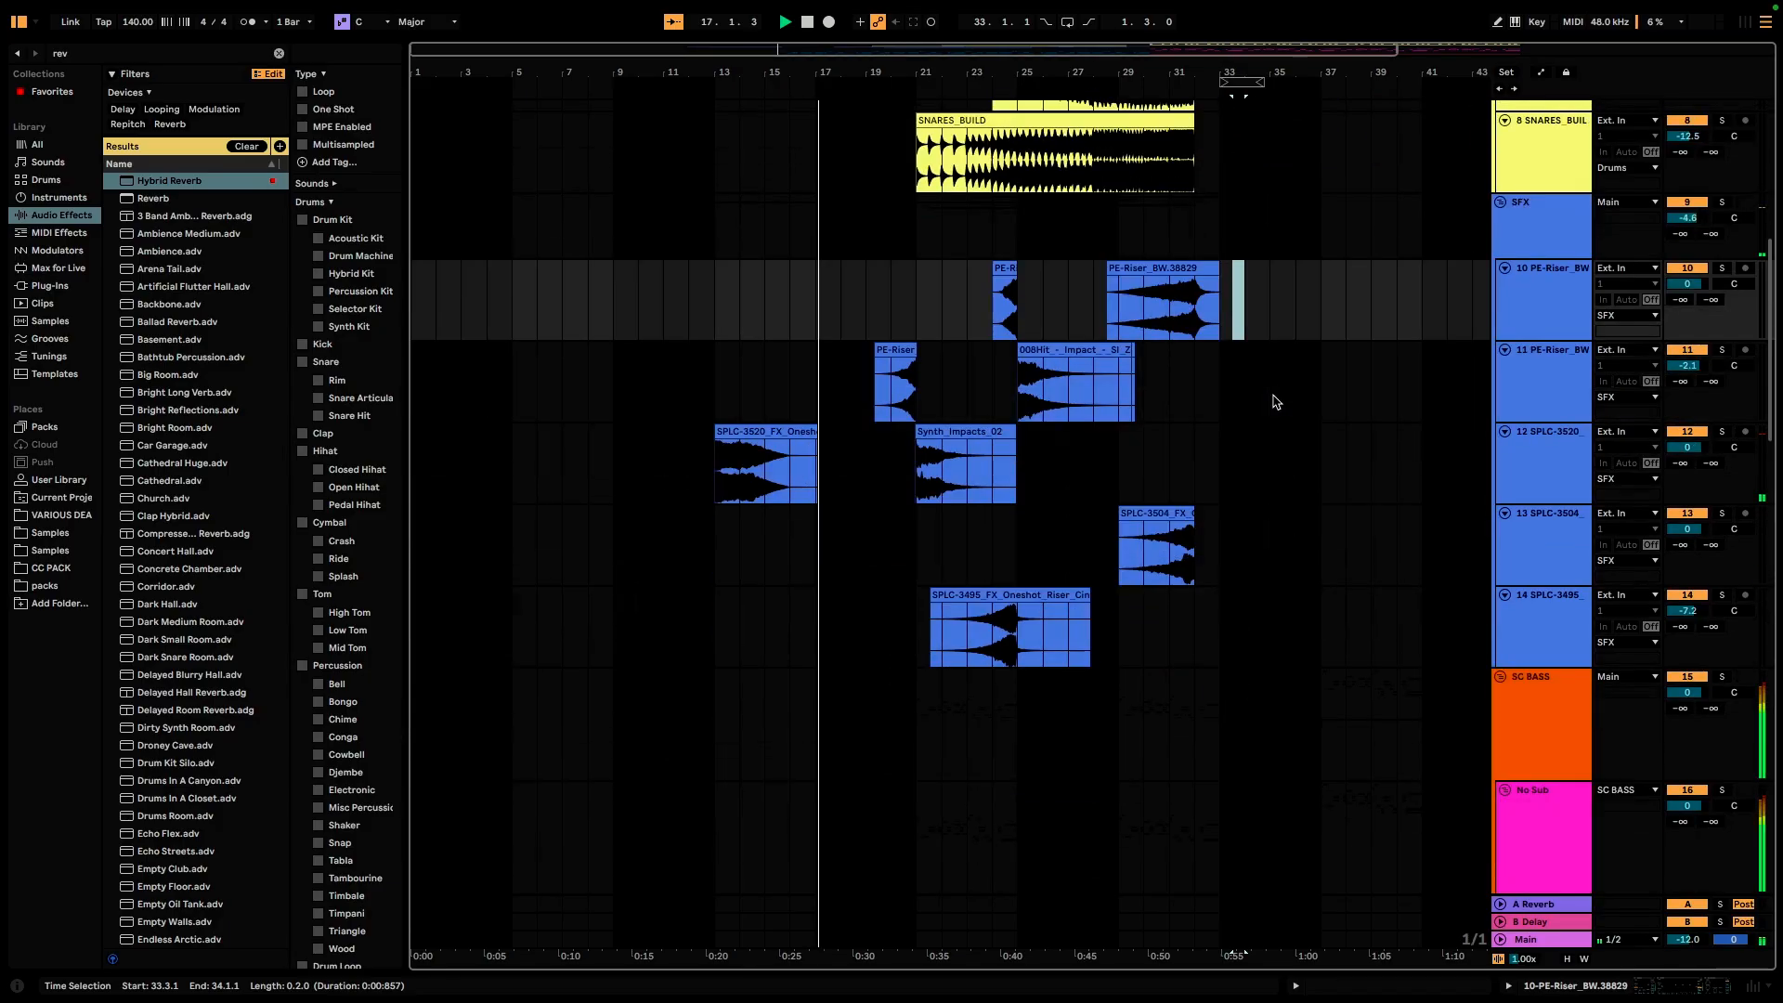
pyautogui.scroll(-10, 1272, 409)
pyautogui.scroll(-10, 1272, 414)
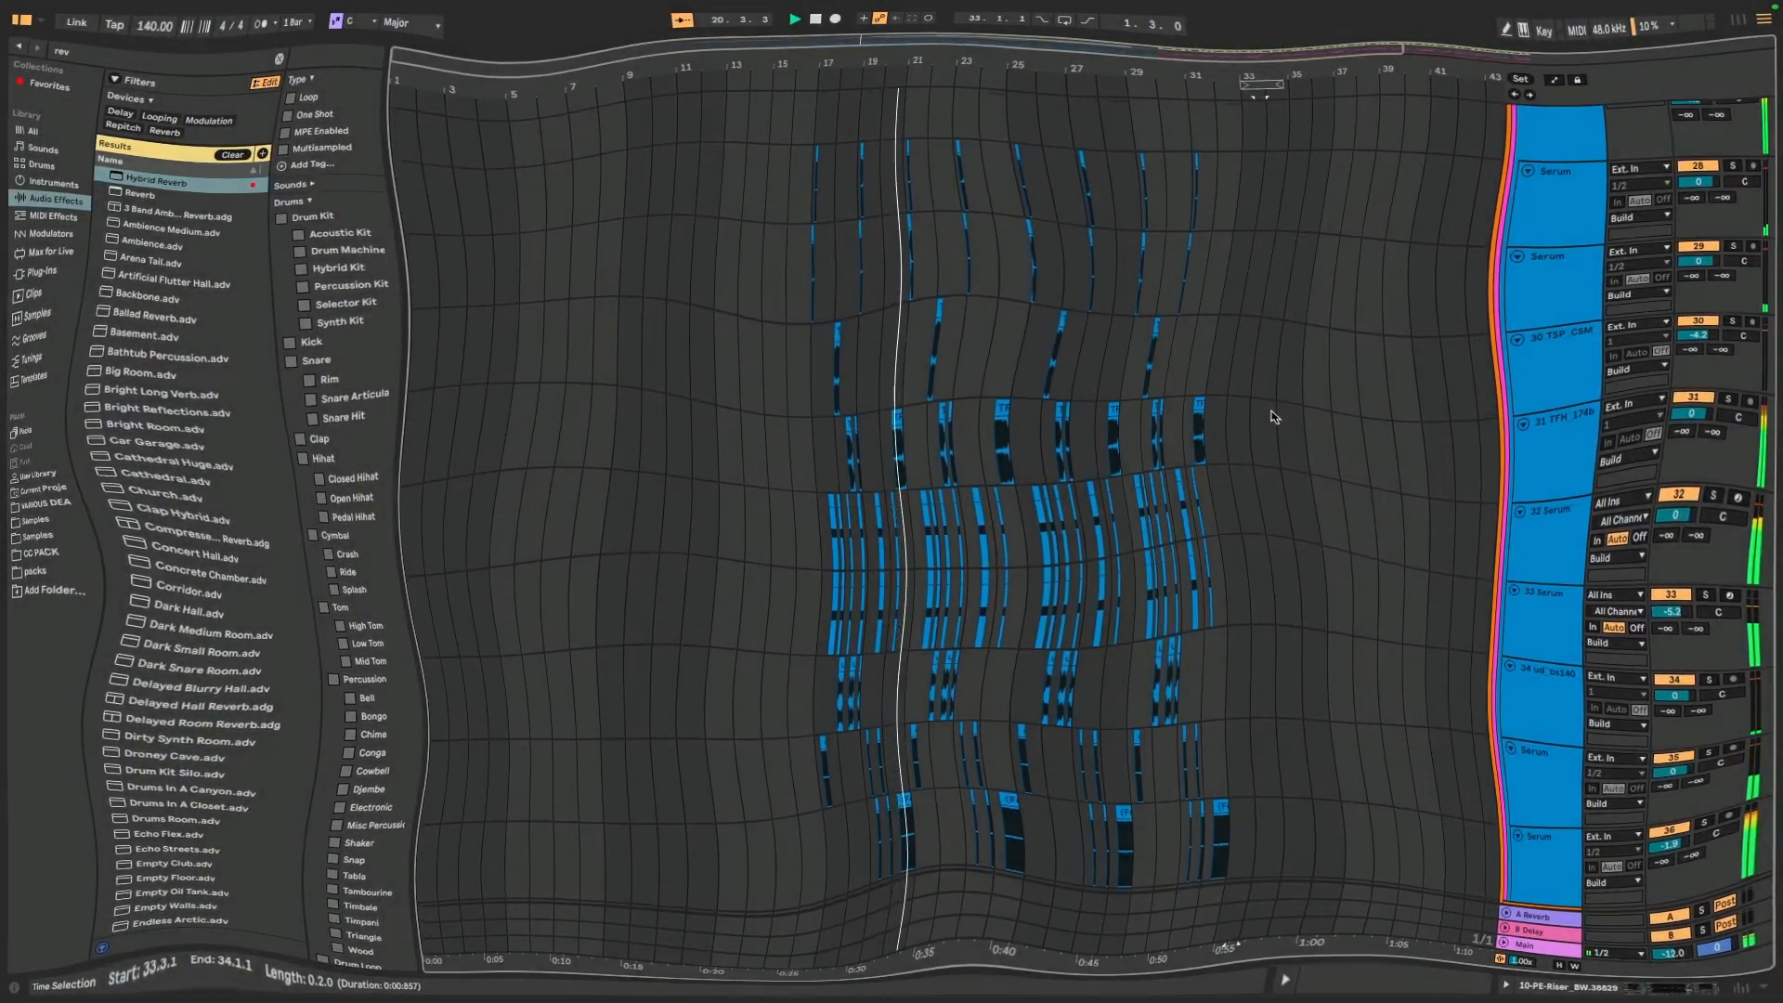
pyautogui.scroll(-1, 1256, 416)
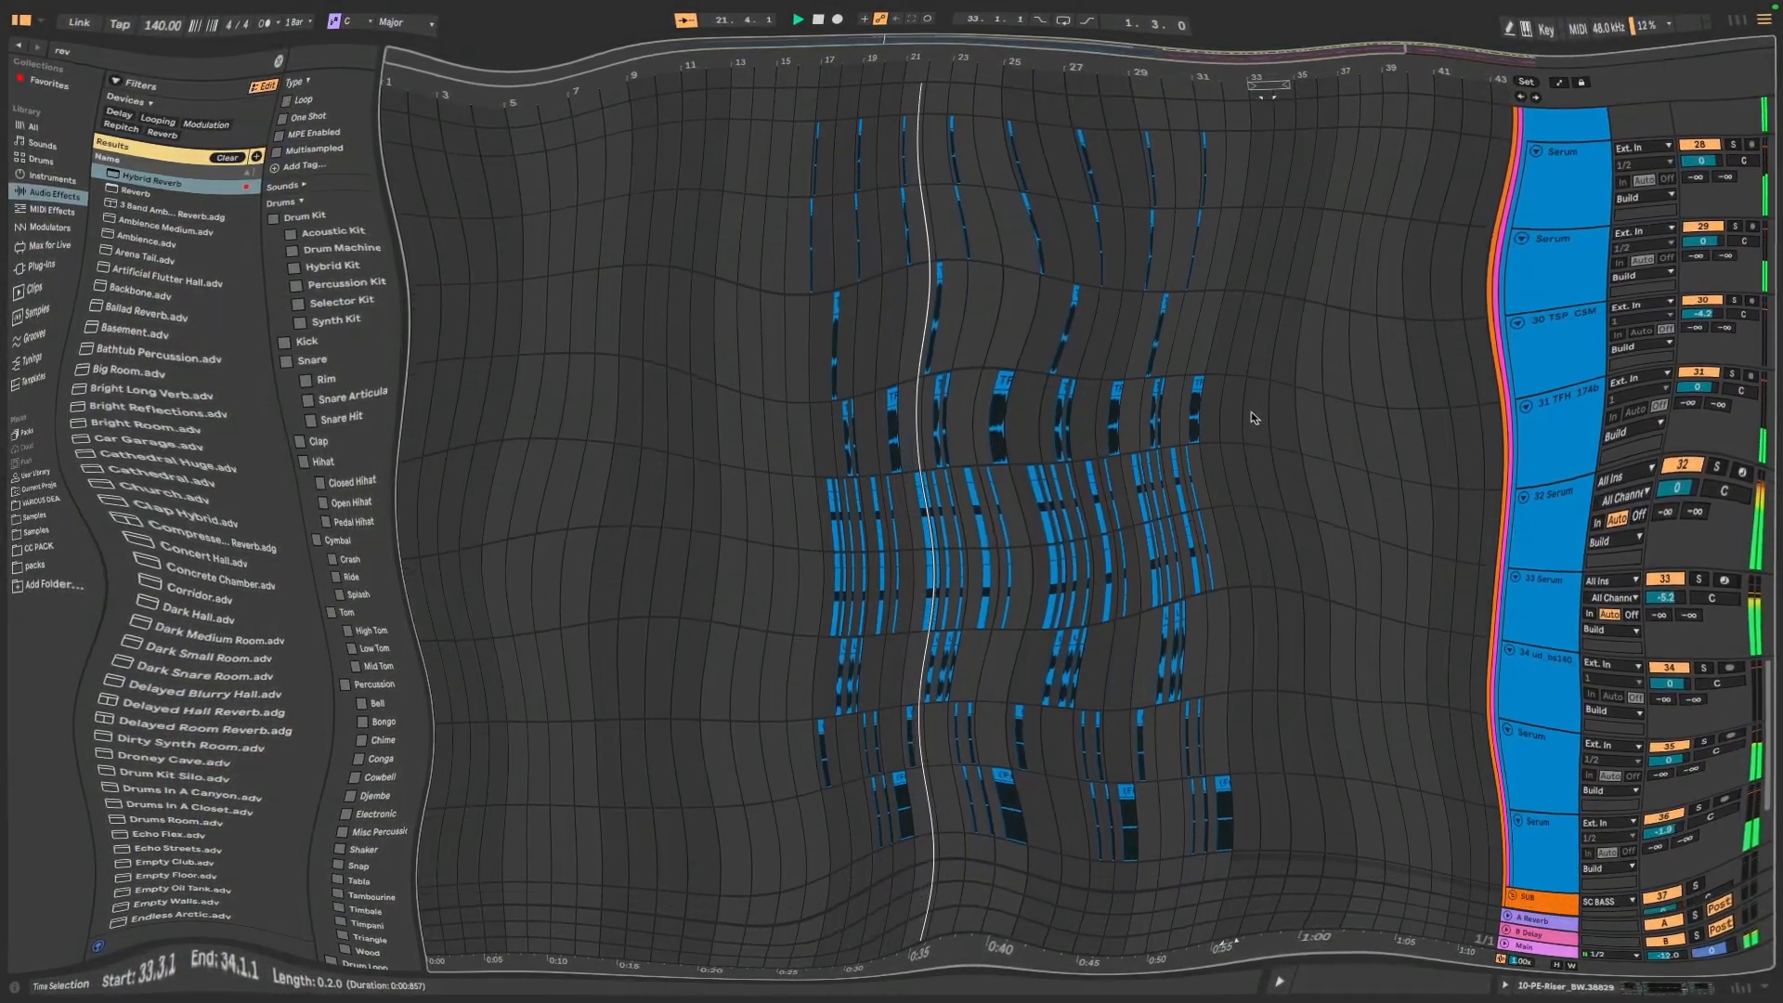
pyautogui.scroll(-2, 1253, 416)
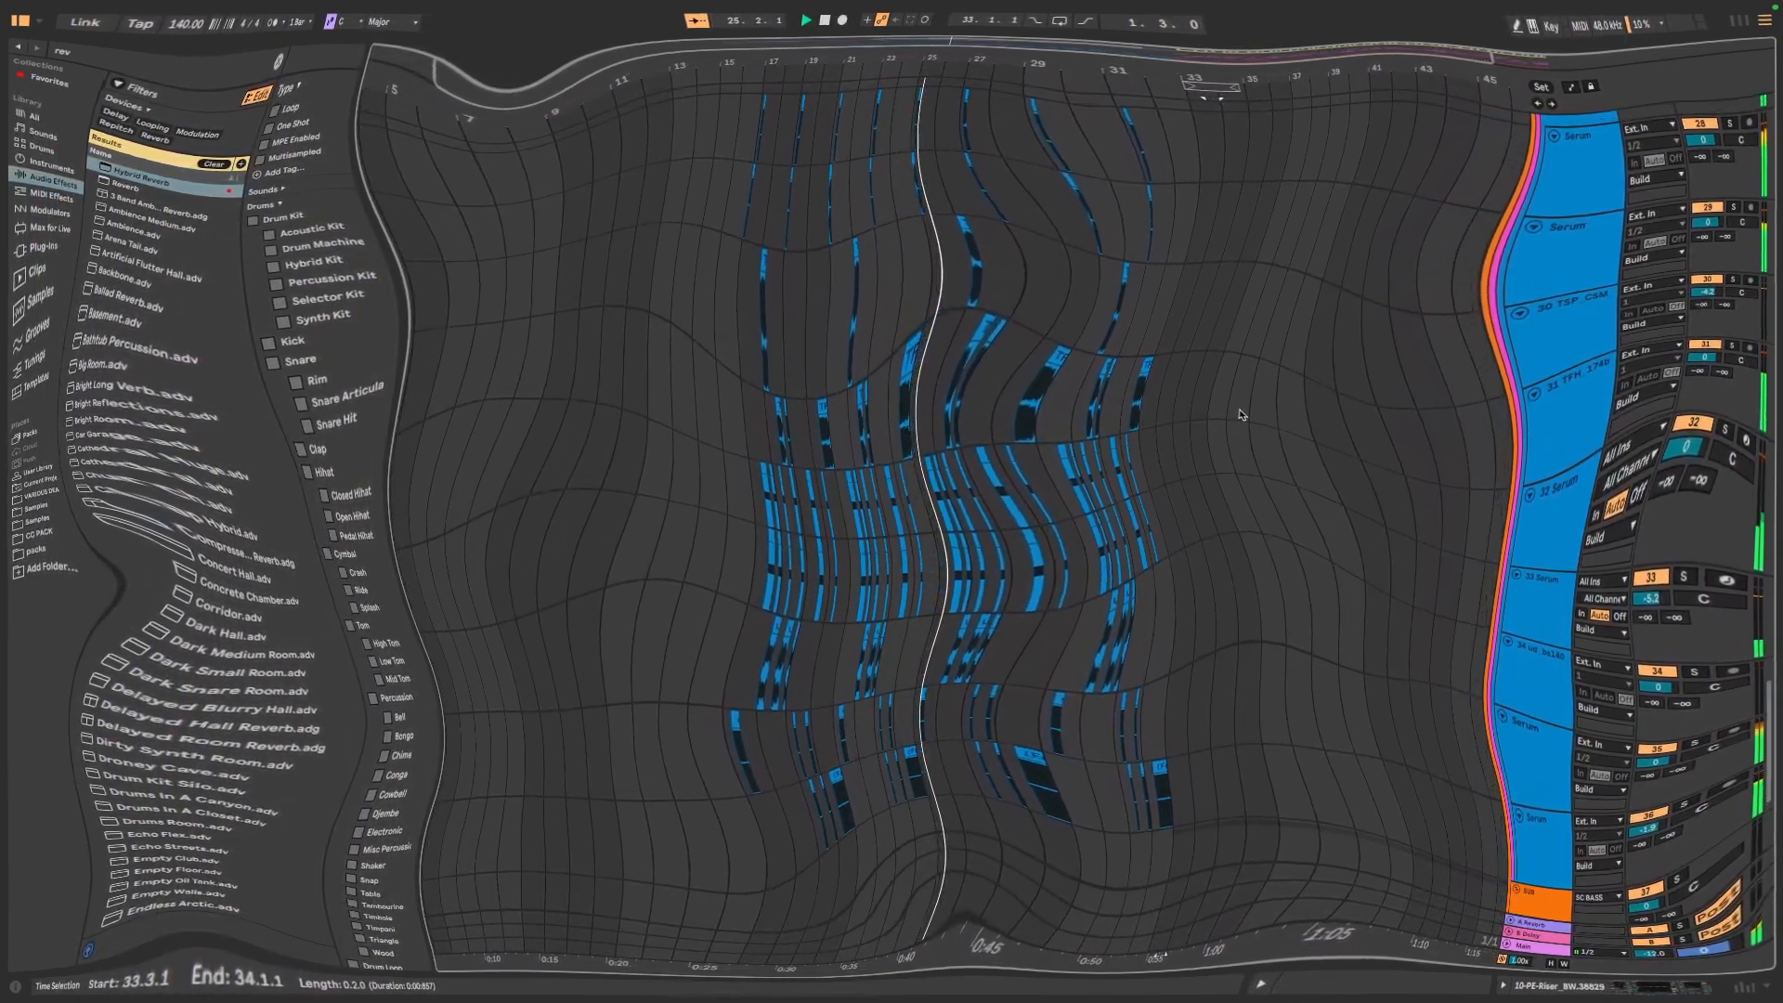
pyautogui.scroll(2, 1244, 415)
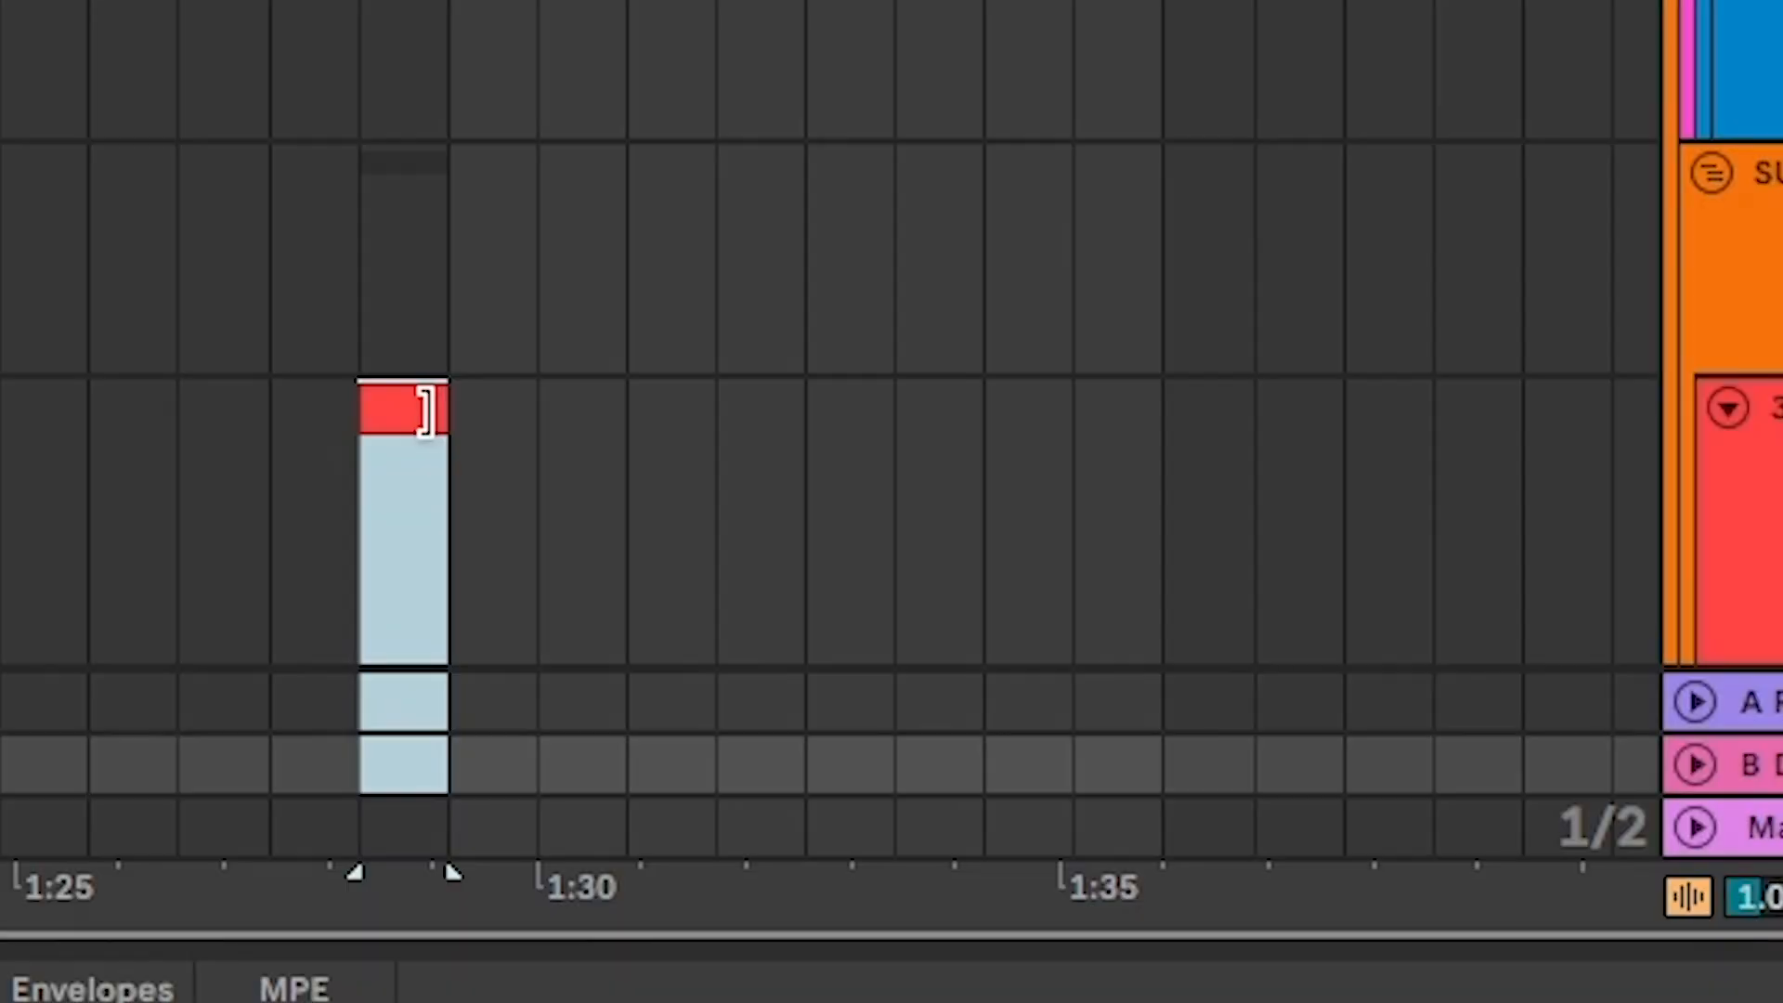
# Extend the short red clip in the SUB group to about 5.5 bars and rename it "subscribe".
pyautogui.moveTo(427, 410); pyautogui.dragTo(1352, 434)
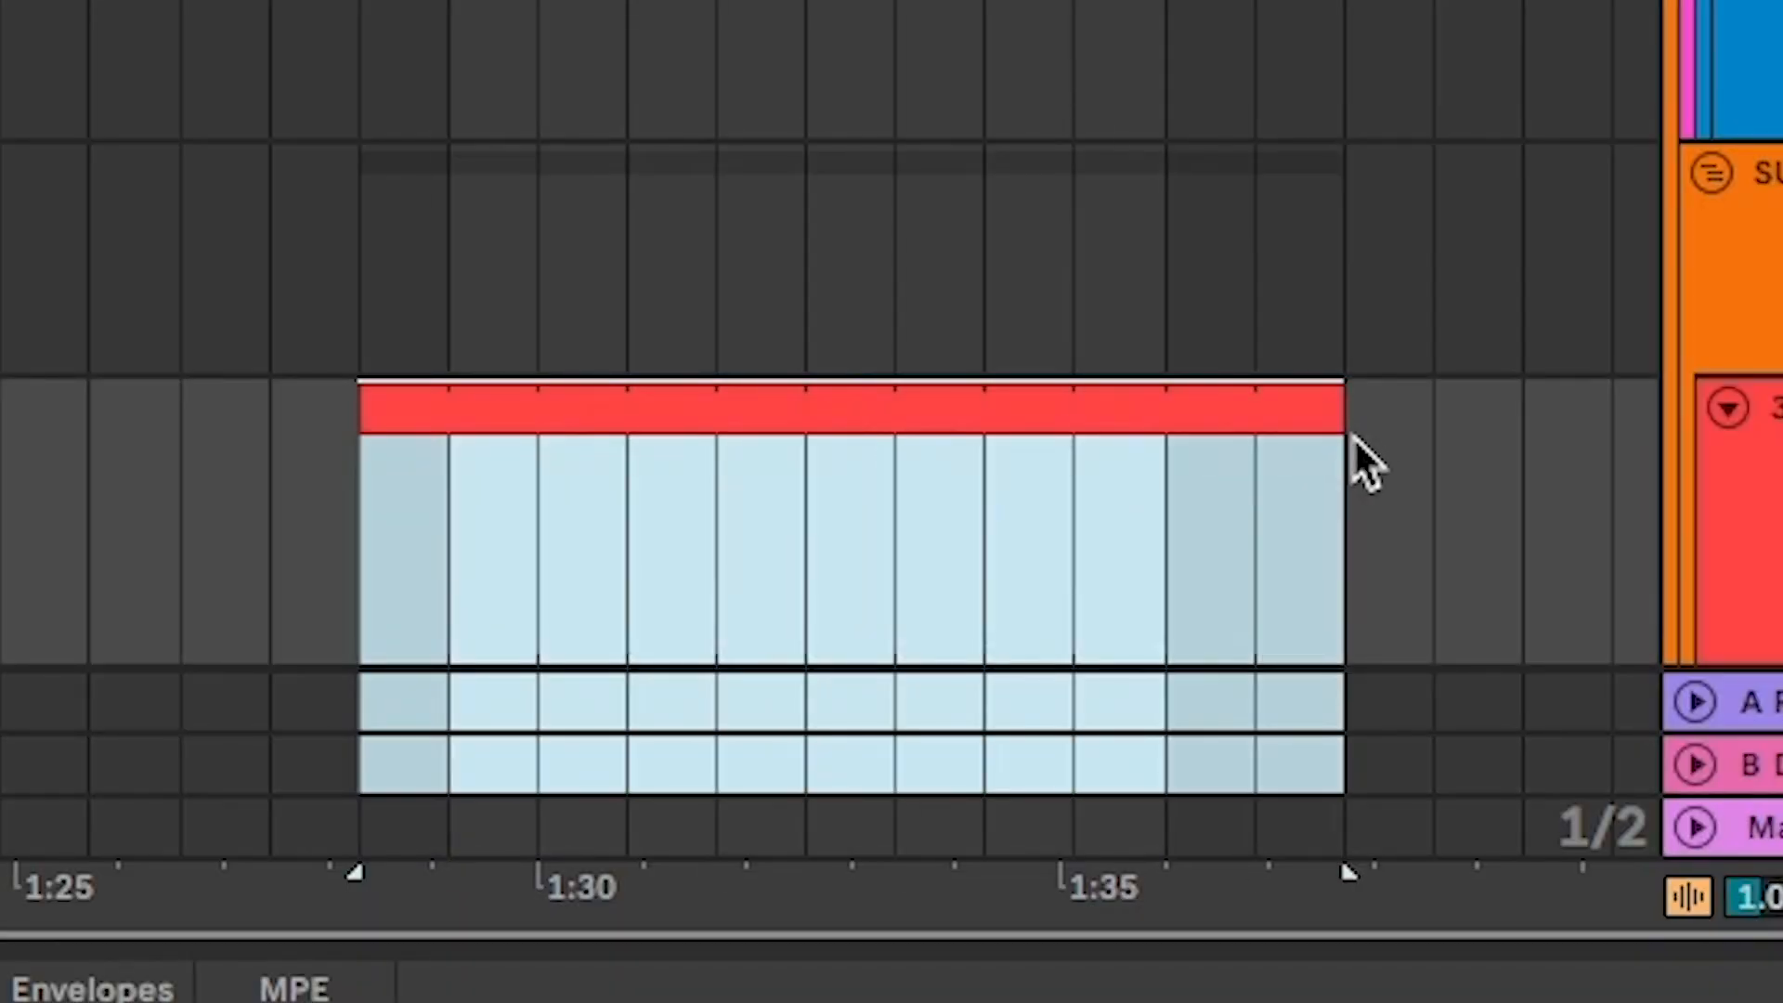
pyautogui.press('super+r')
pyautogui.write('subsc')
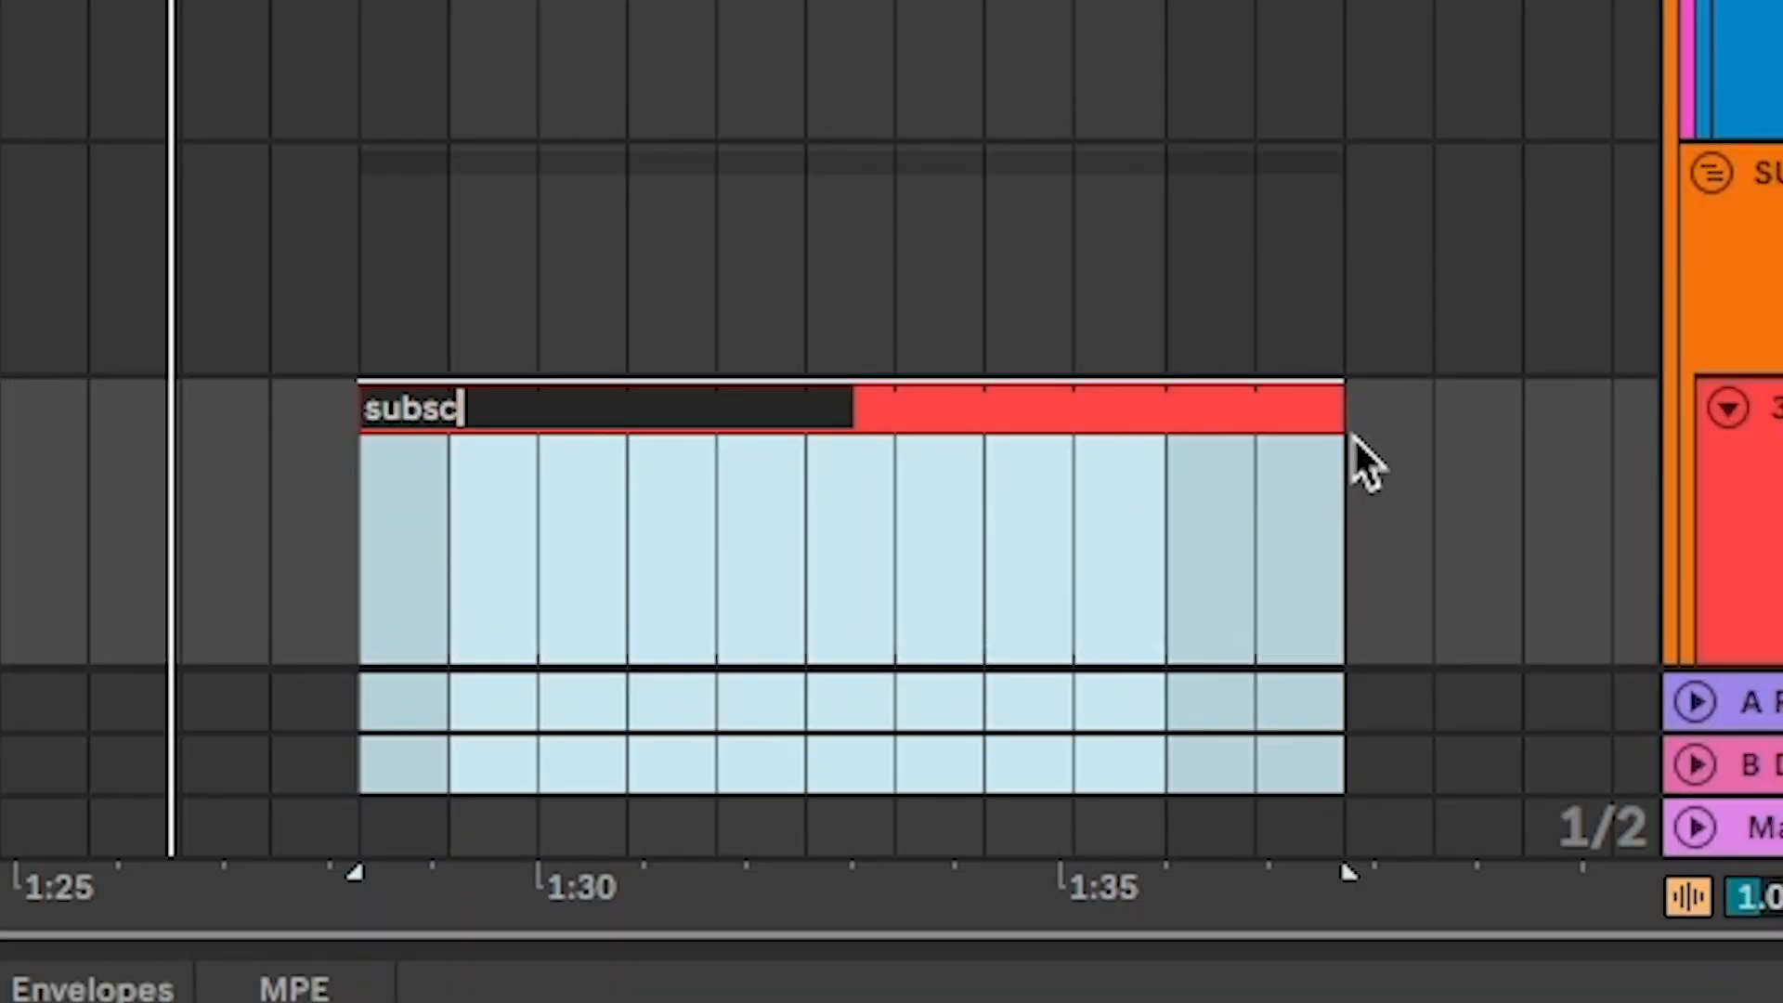
pyautogui.write('ribe')
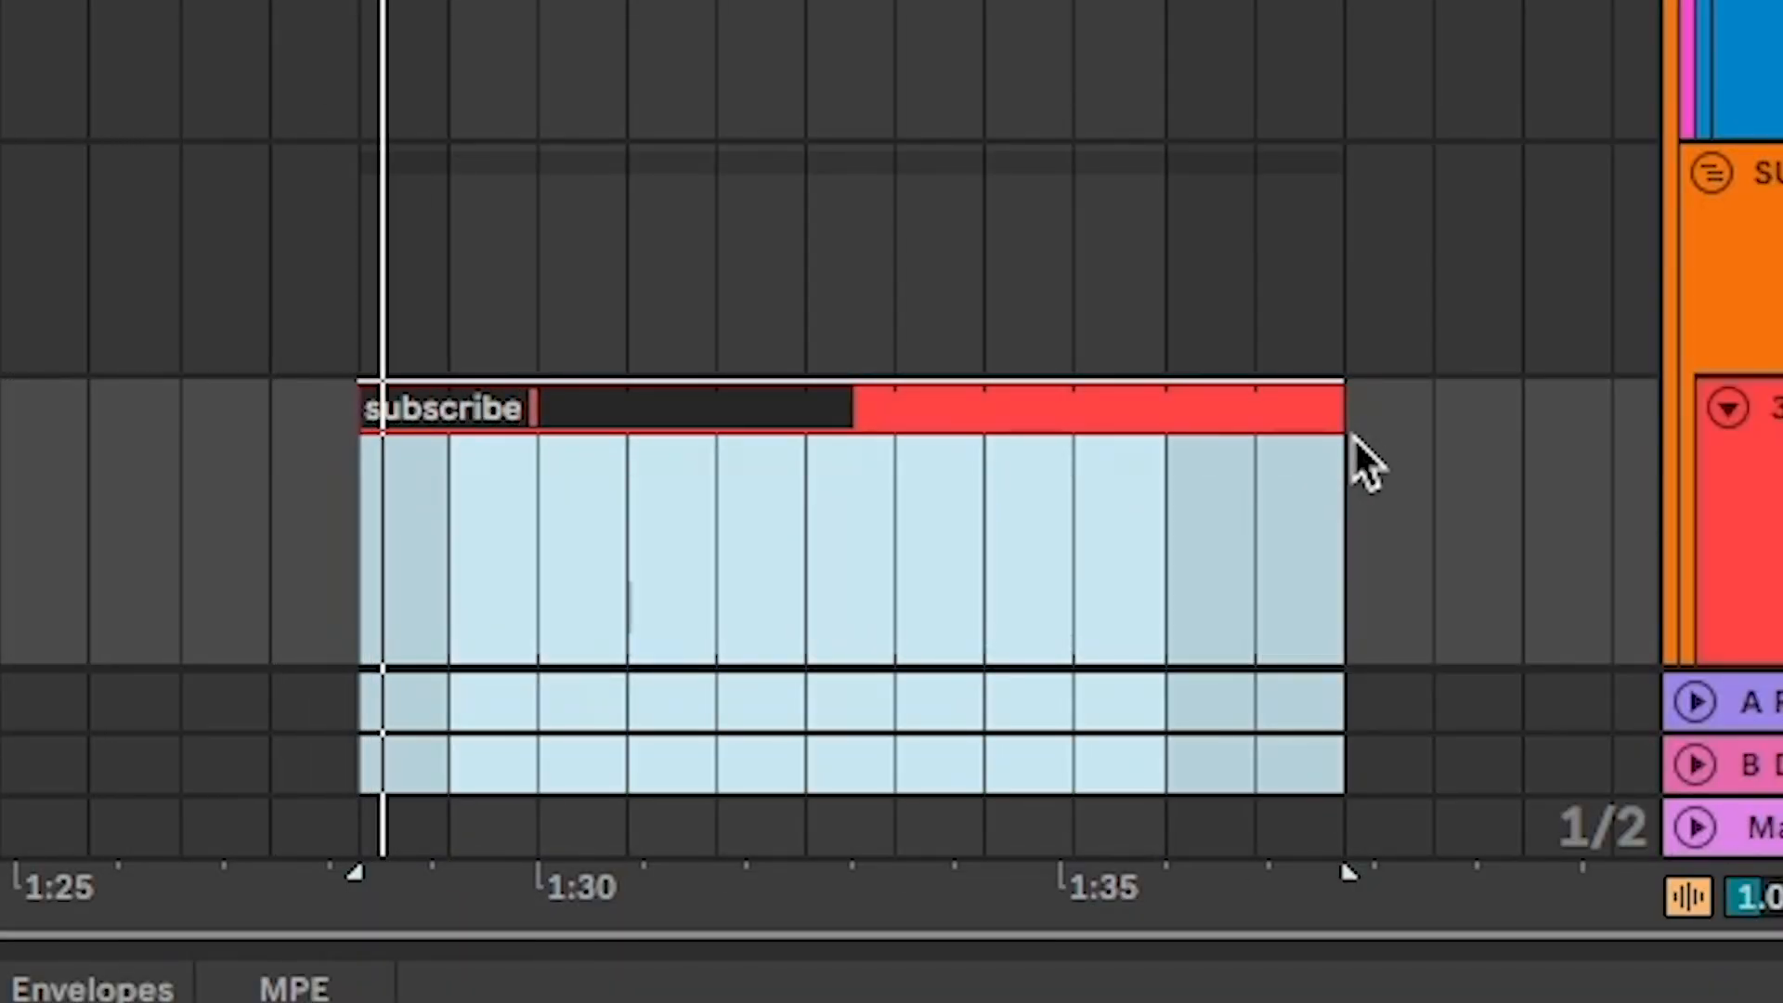